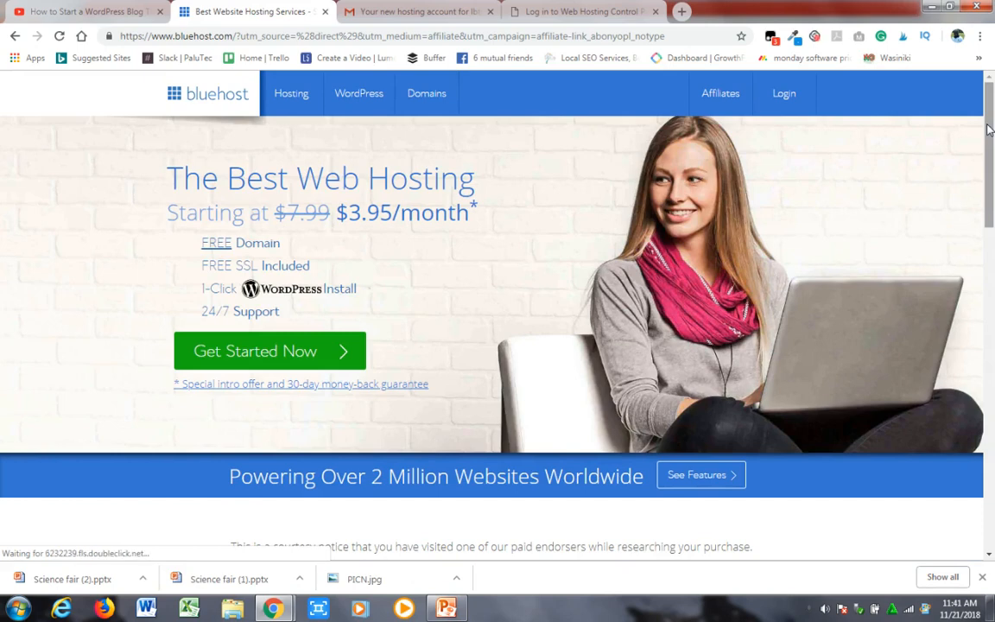
- Start the Bluehost hosting sign-up, compare the available plans and choose the Plus plan
{"action": "mouse_move", "coordinate": [990, 128]}
{"action": "left_mouse_down"}
{"action": "mouse_move", "coordinate": [990, 151]}
{"action": "mouse_move", "coordinate": [990, 130]}
{"action": "left_mouse_up"}
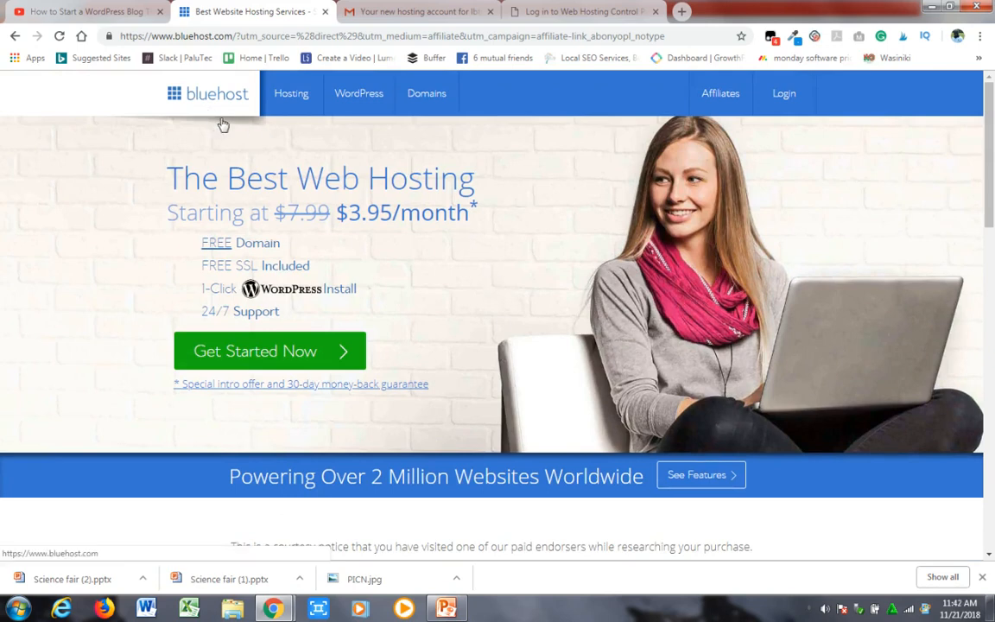
{"action": "left_click", "coordinate": [312, 358]}
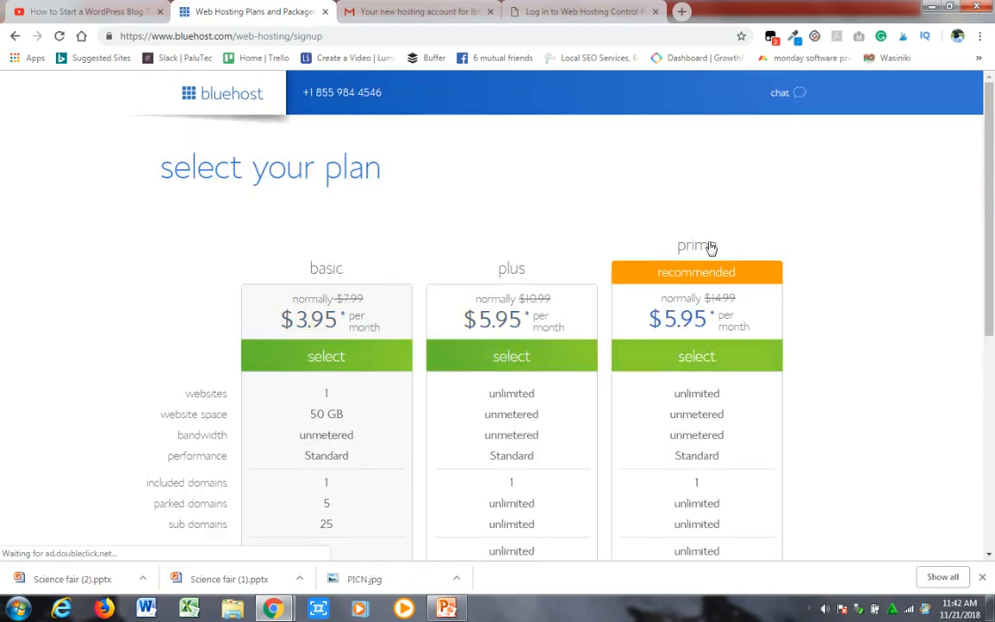
{"action": "left_click_drag", "start_coordinate": [992, 211], "coordinate": [991, 396]}
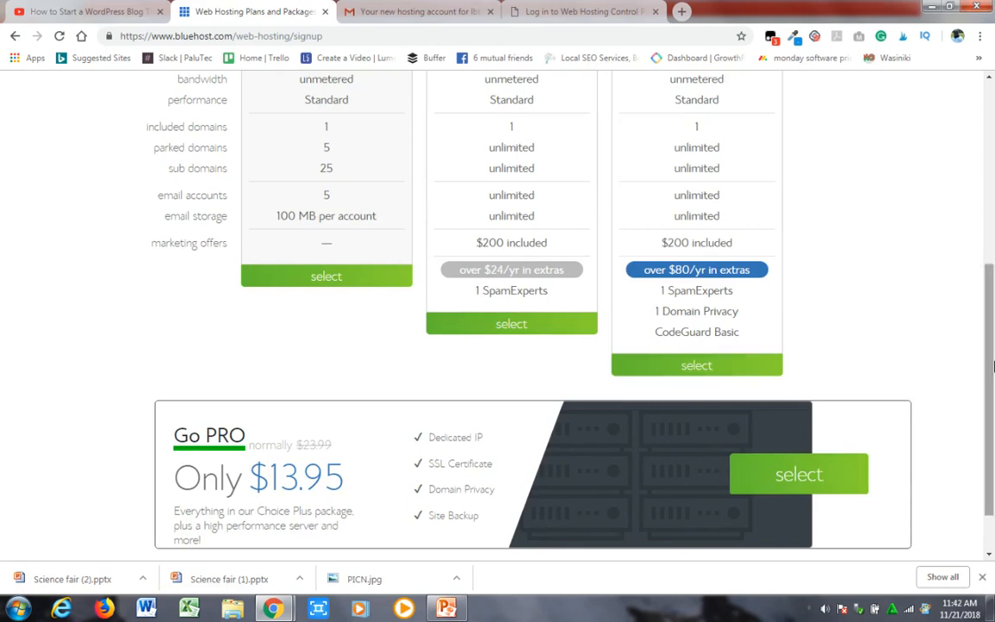
{"action": "left_click_drag", "start_coordinate": [992, 367], "coordinate": [984, 240]}
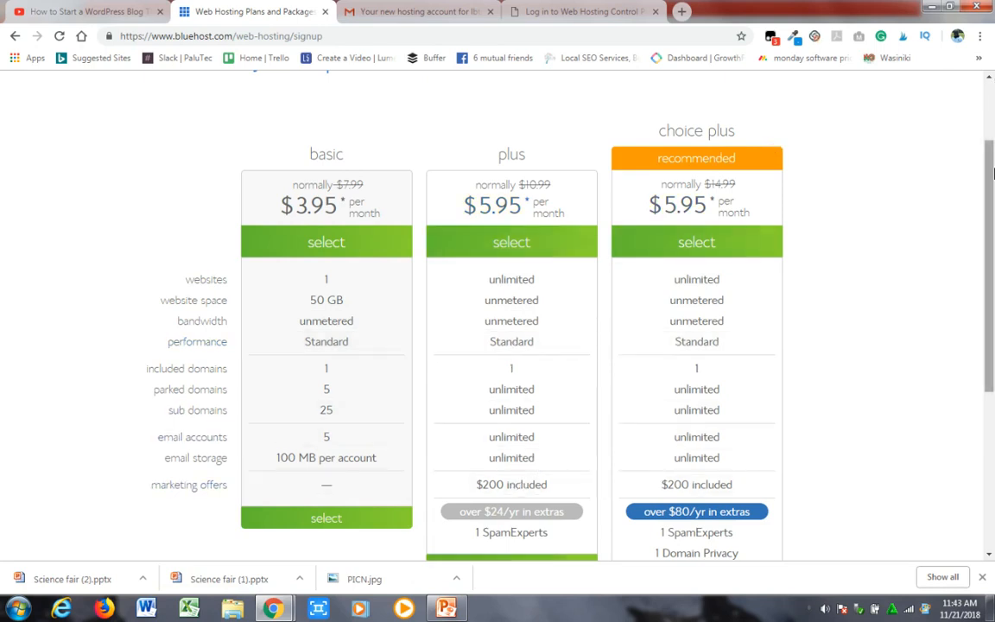
{"action": "left_click_drag", "start_coordinate": [992, 182], "coordinate": [992, 208]}
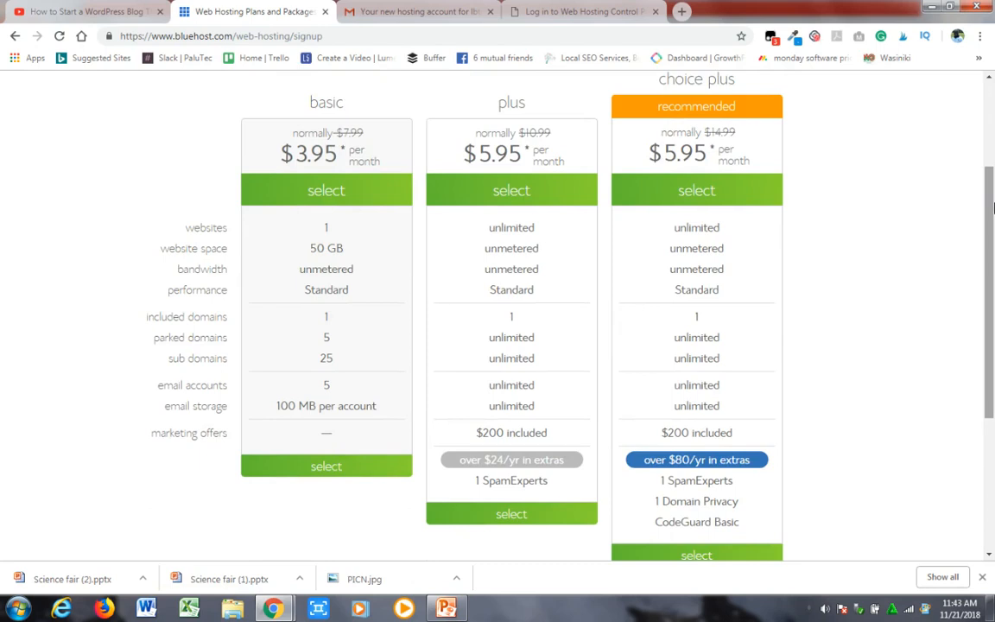
{"action": "mouse_move", "coordinate": [991, 212]}
{"action": "left_mouse_down"}
{"action": "mouse_move", "coordinate": [984, 354]}
{"action": "mouse_move", "coordinate": [986, 224]}
{"action": "left_mouse_up"}
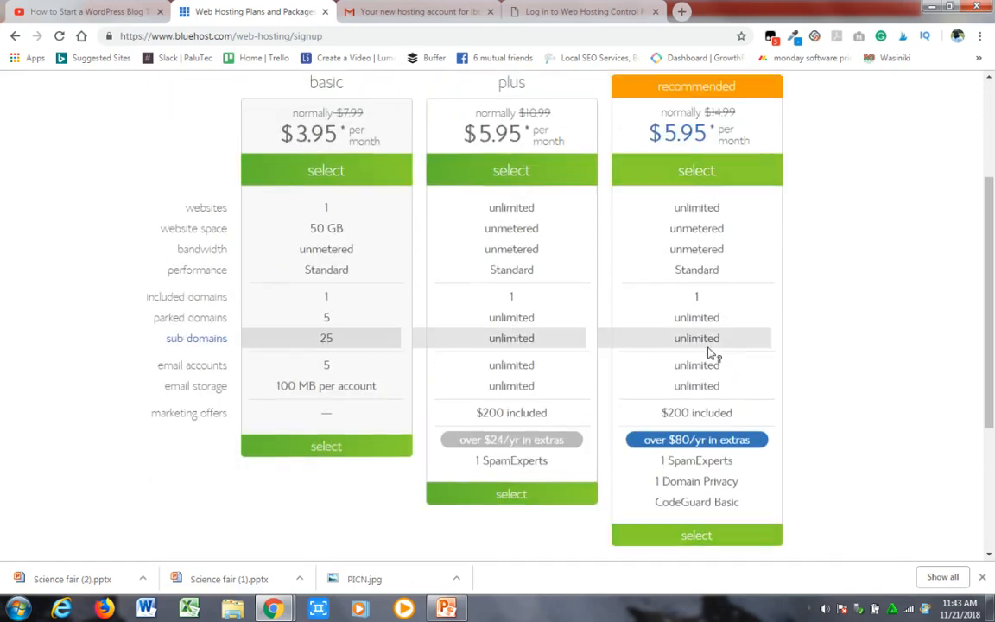
{"action": "left_click", "coordinate": [511, 494]}
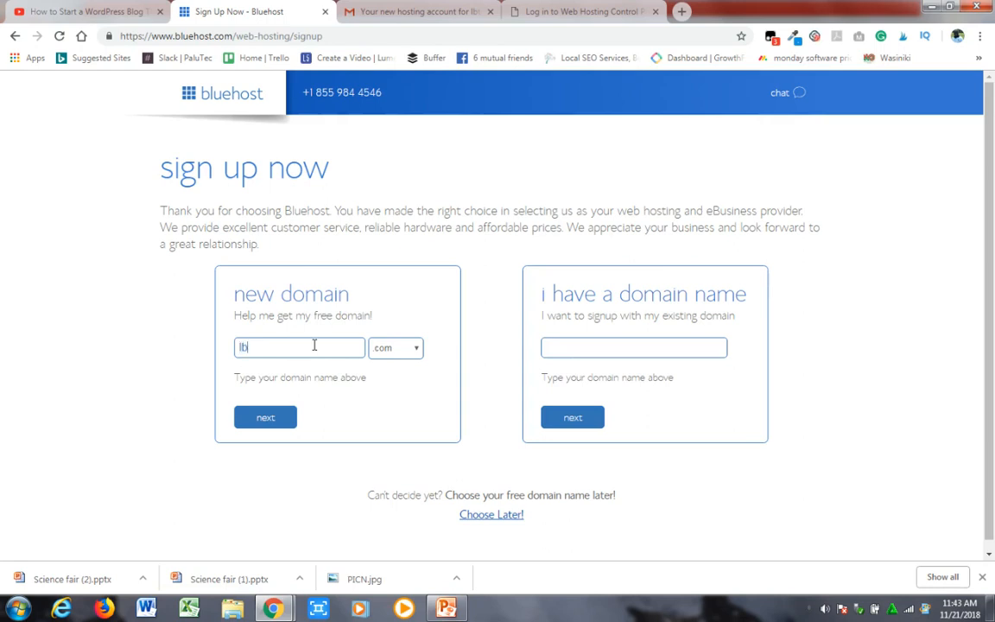
- Enter lbtutorial as the new .com domain and proceed to account creation
{"action": "type", "text": "torial"}
{"action": "left_click", "coordinate": [280, 420]}
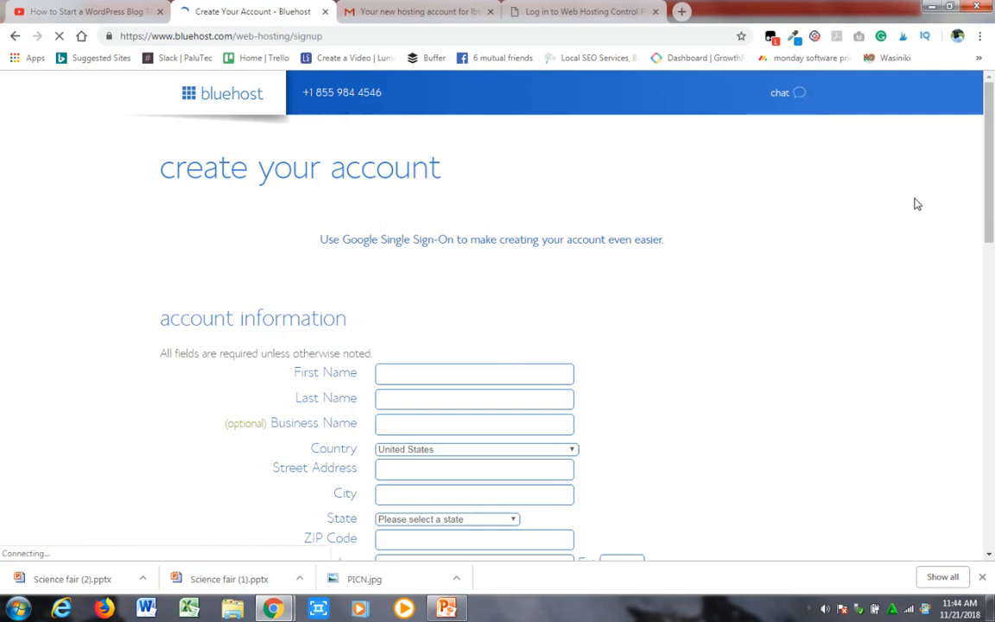
- Fill in the customer's first name in the account information
{"action": "scroll", "coordinate": [990, 169], "scroll_direction": "down", "scroll_amount": 2}
{"action": "scroll", "coordinate": [988, 155], "scroll_direction": "up", "scroll_amount": 2}
{"action": "scroll", "coordinate": [990, 156], "scroll_direction": "down", "scroll_amount": 2}
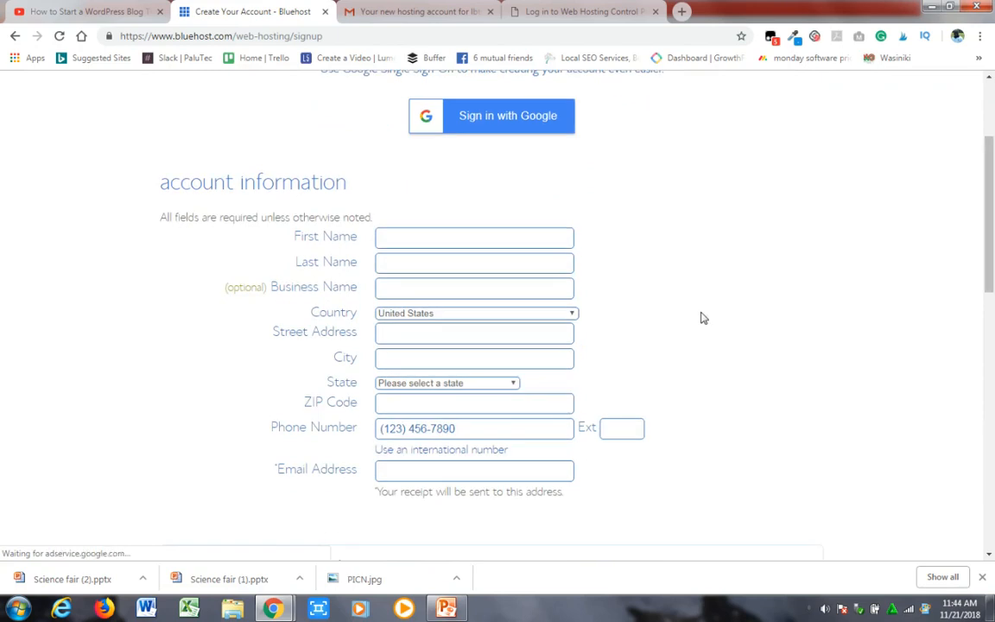
{"action": "left_click", "coordinate": [464, 243]}
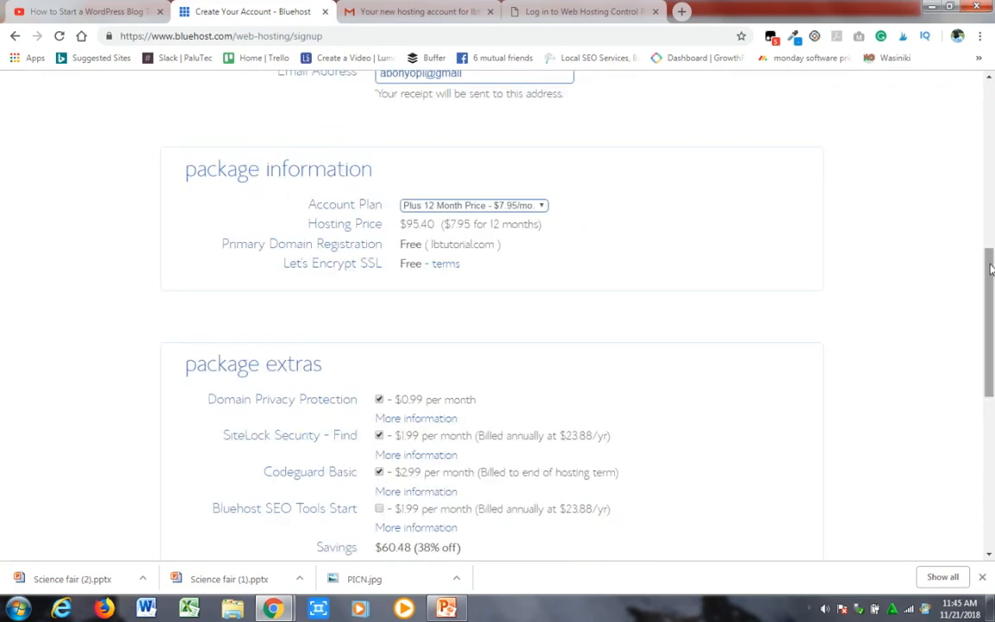
- Remove the SiteLock Security - Find and Codeguard Basic package extras, and review the payment information and terms
{"action": "left_click_drag", "start_coordinate": [991, 268], "coordinate": [990, 343]}
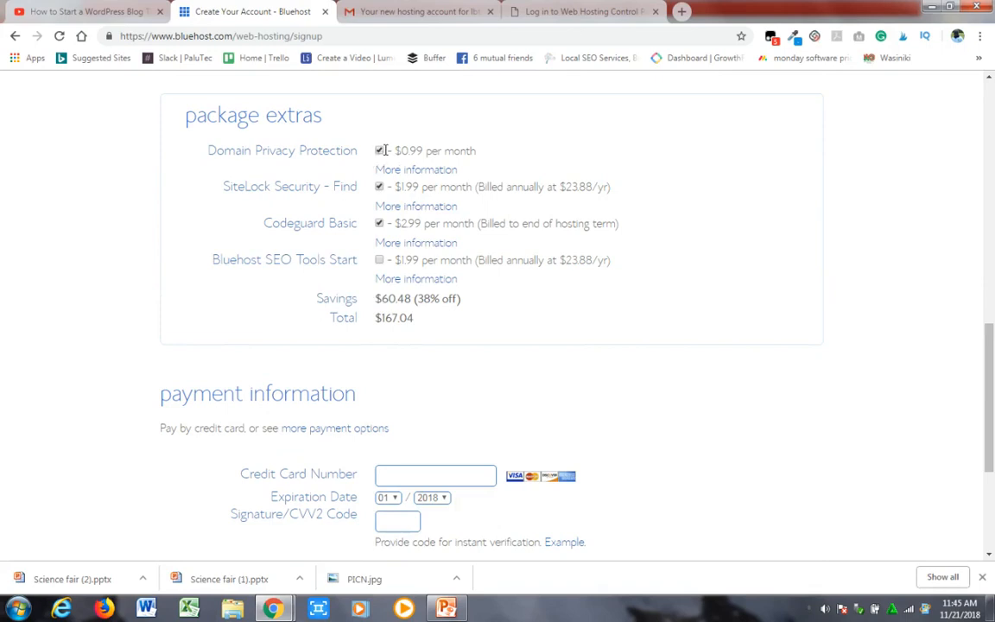
{"action": "left_click", "coordinate": [379, 187]}
{"action": "left_click", "coordinate": [380, 224]}
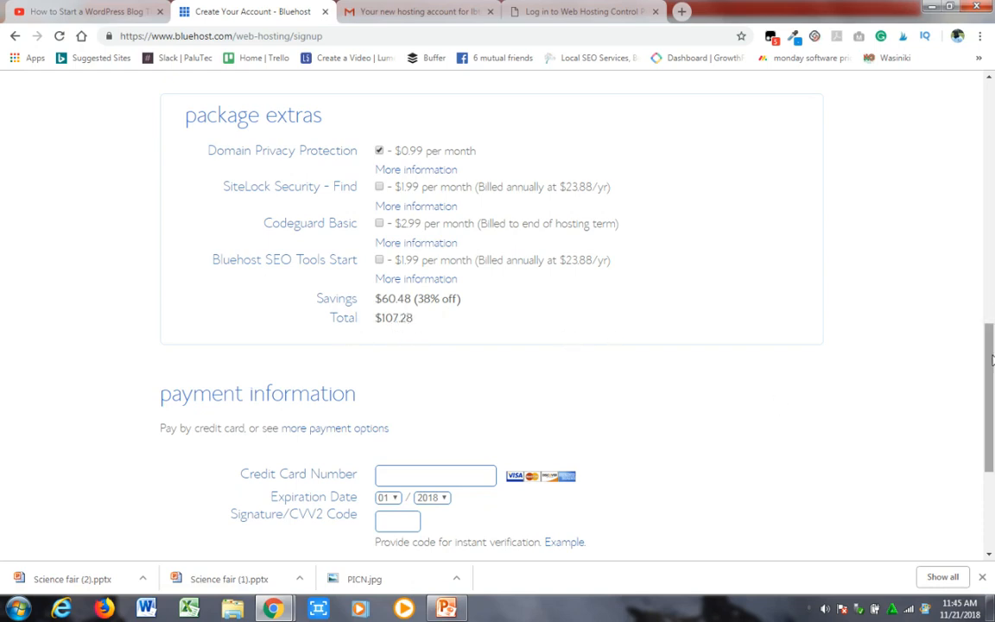
{"action": "scroll", "coordinate": [449, 428], "scroll_direction": "down", "scroll_amount": 2}
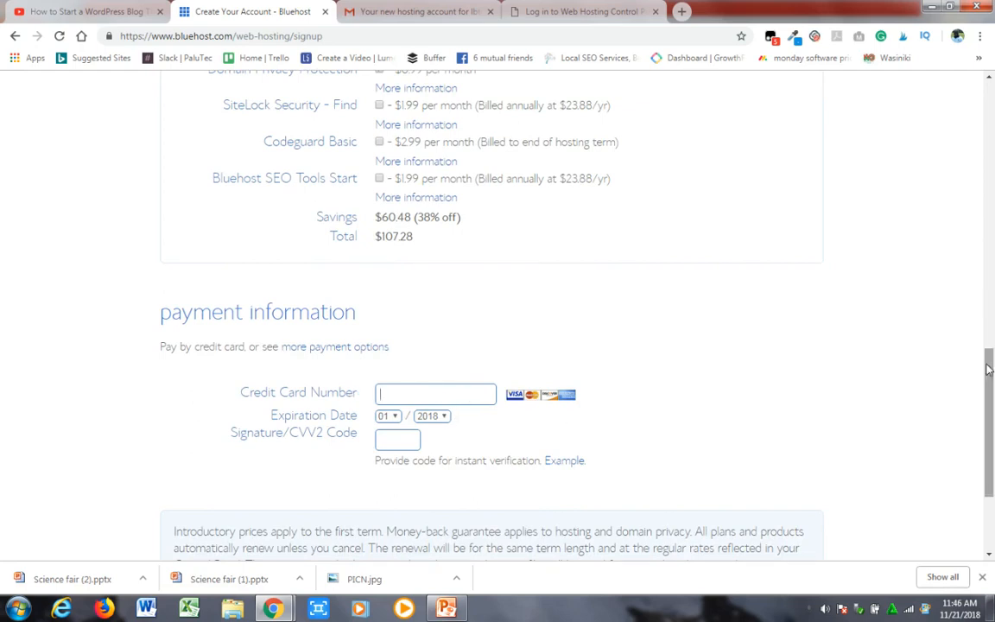
{"action": "left_click_drag", "start_coordinate": [990, 378], "coordinate": [992, 438]}
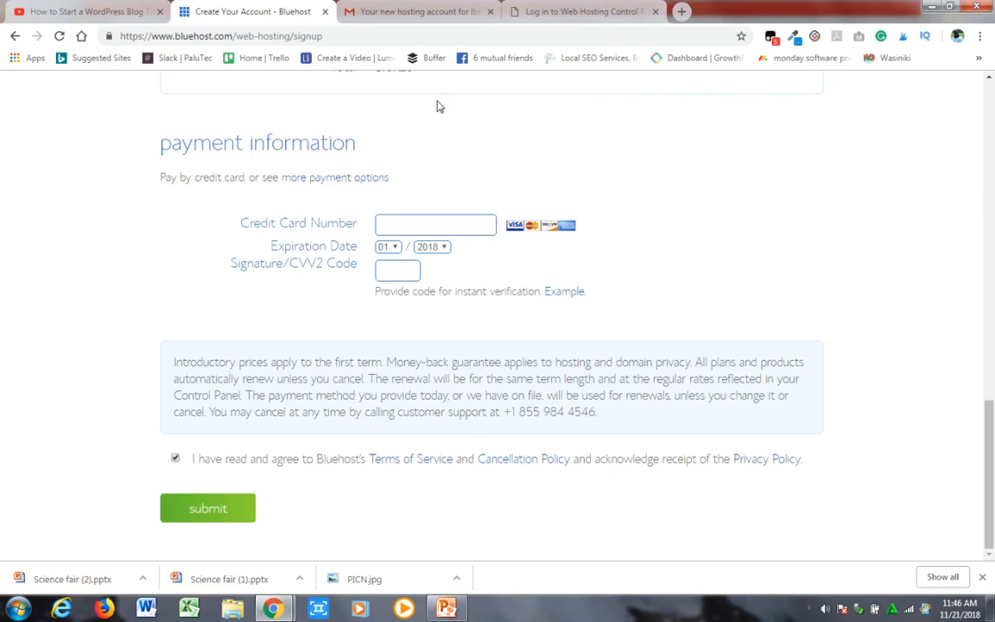
- Switch to Gmail and read the hosting activation e-mail for the control panel login details and nameservers
{"action": "left_click", "coordinate": [411, 13]}
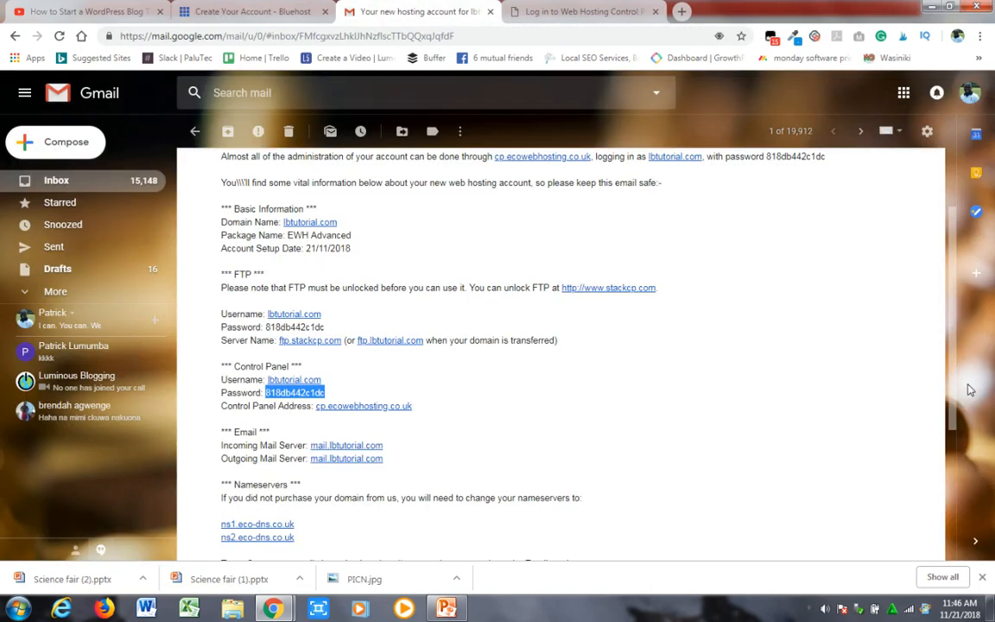
{"action": "scroll", "coordinate": [951, 335], "scroll_direction": "up", "scroll_amount": 1}
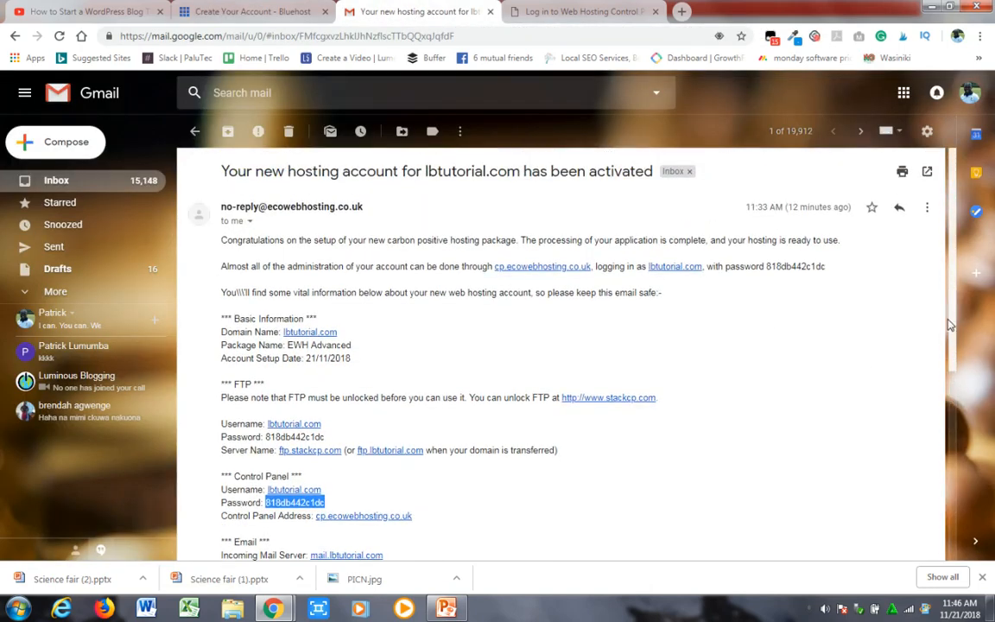
{"action": "scroll", "coordinate": [952, 363], "scroll_direction": "down", "scroll_amount": 1}
{"action": "left_click_drag", "start_coordinate": [954, 397], "coordinate": [946, 443]}
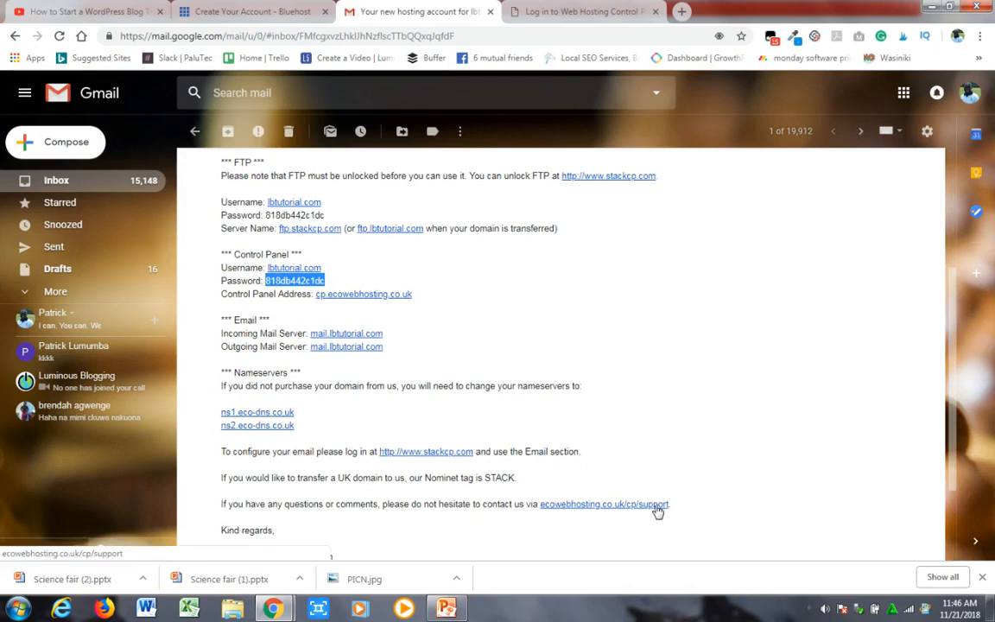
{"action": "left_click_drag", "start_coordinate": [957, 449], "coordinate": [933, 396]}
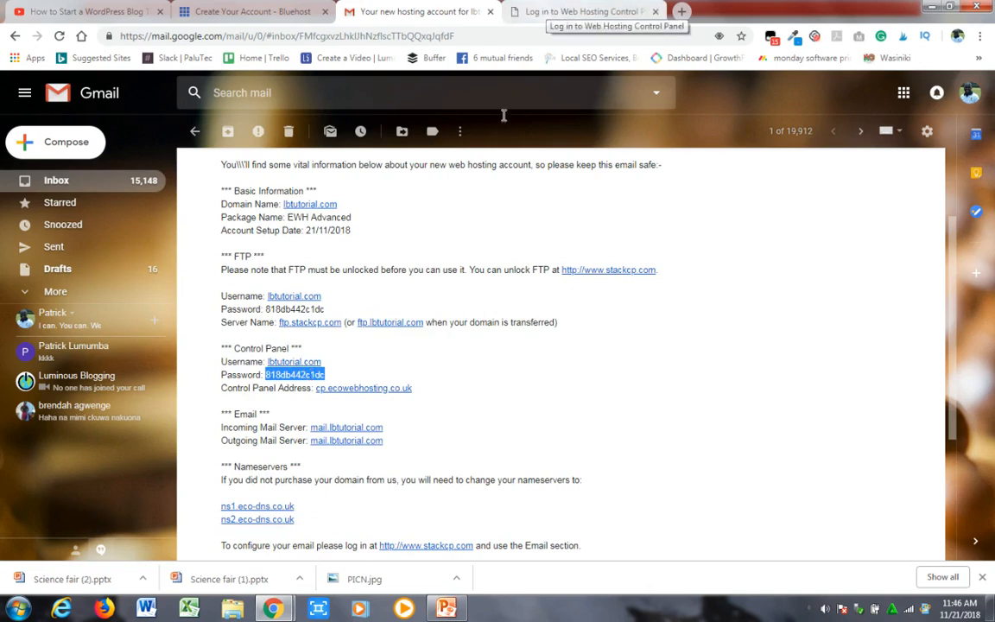
- Switch to the web hosting control panel and log in with the username lbtutorial.com and the account password
{"action": "left_click", "coordinate": [585, 10]}
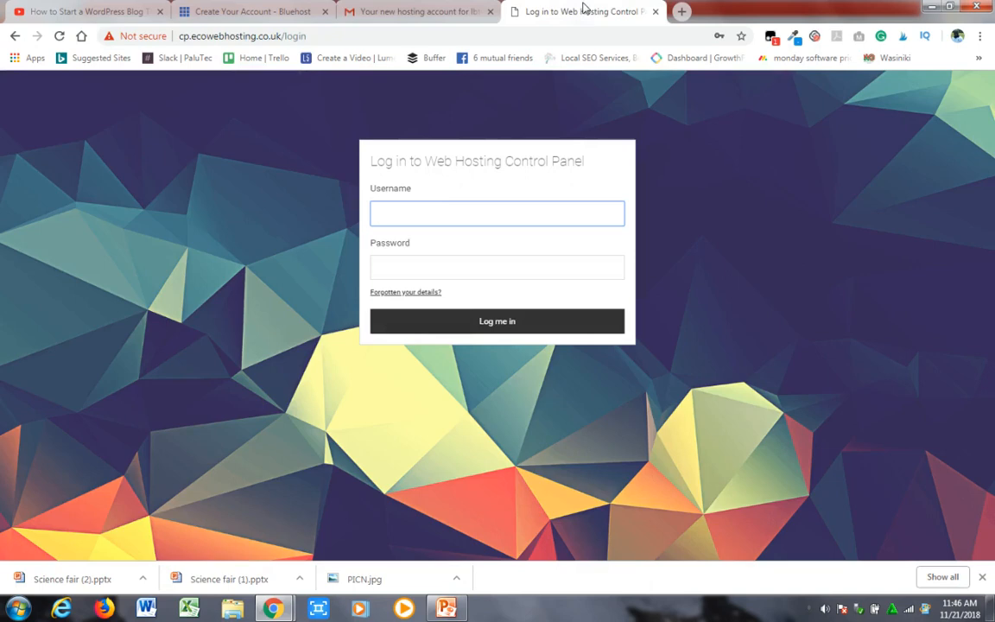
{"action": "left_click", "coordinate": [432, 213]}
{"action": "type", "text": "l"}
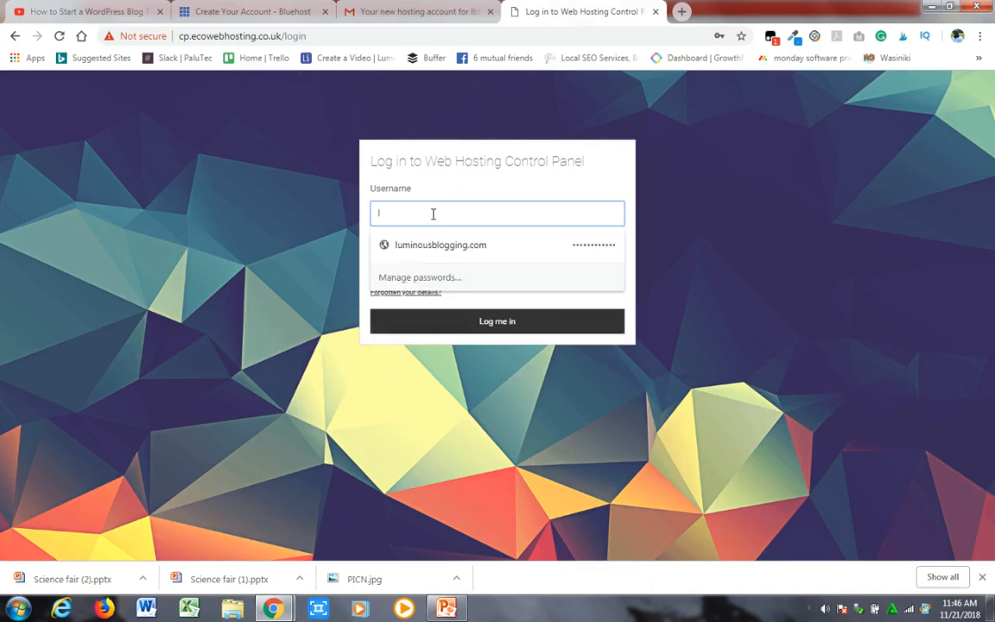
{"action": "type", "text": "btu"}
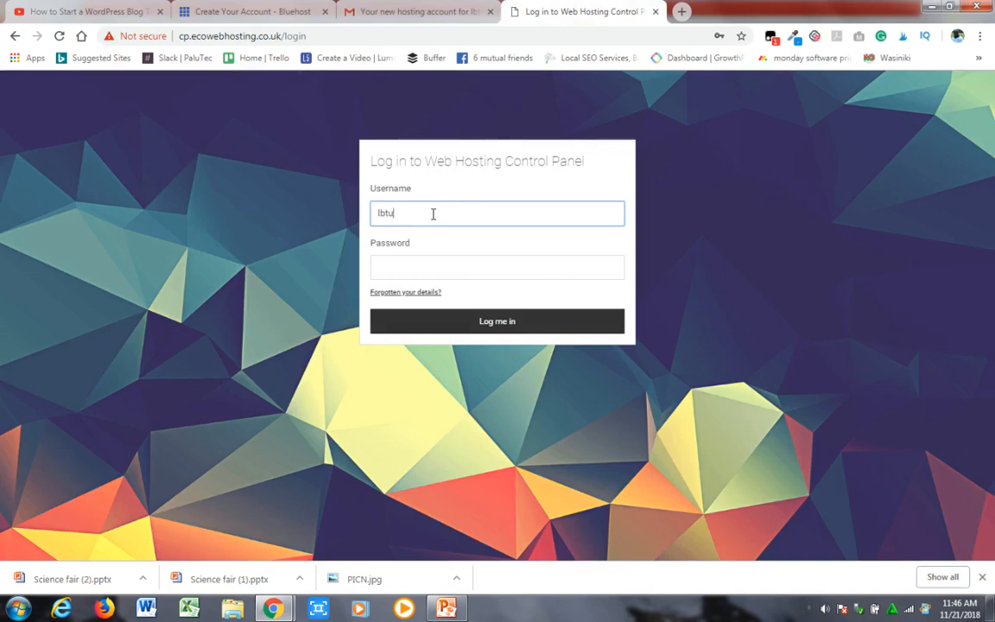
{"action": "key", "text": "Return"}
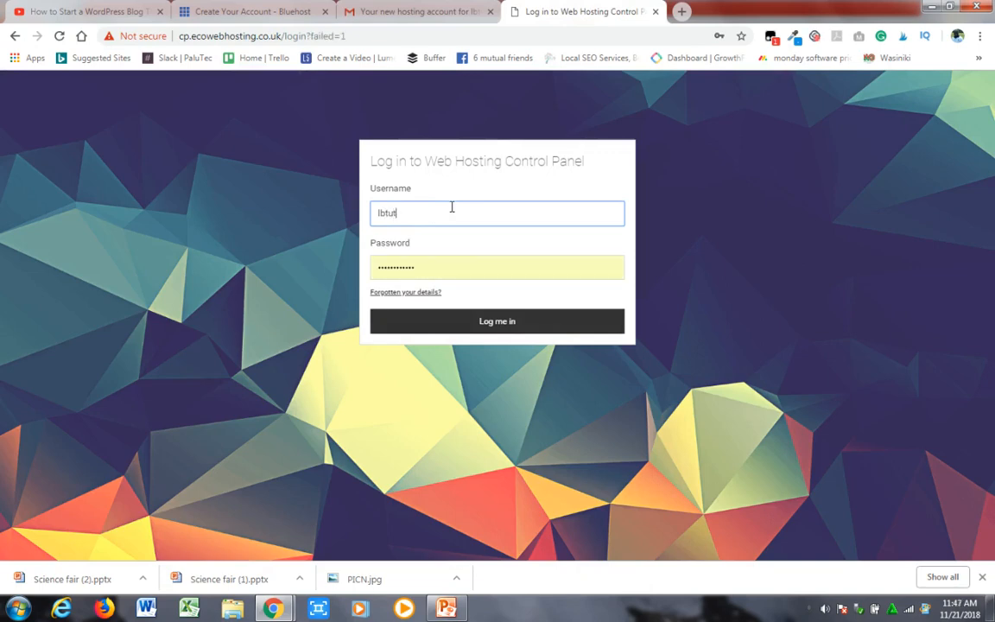
{"action": "type", "text": "torial.com"}
{"action": "left_click", "coordinate": [430, 268]}
{"action": "key", "text": "ctrl+a"}
{"action": "key", "text": "BackSpace"}
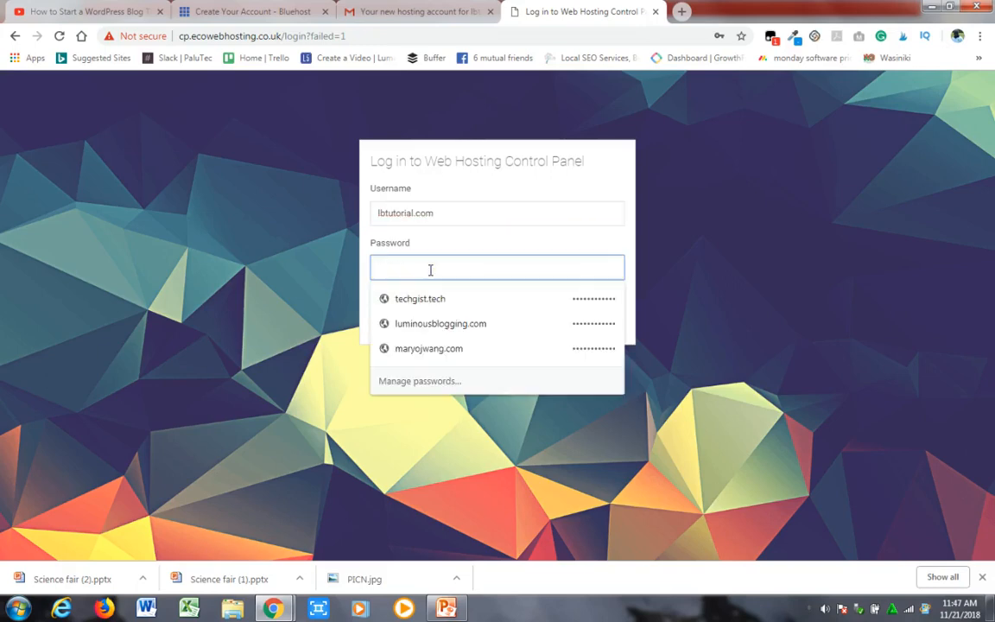
{"action": "key", "text": "ctrl+v"}
{"action": "left_click", "coordinate": [755, 253]}
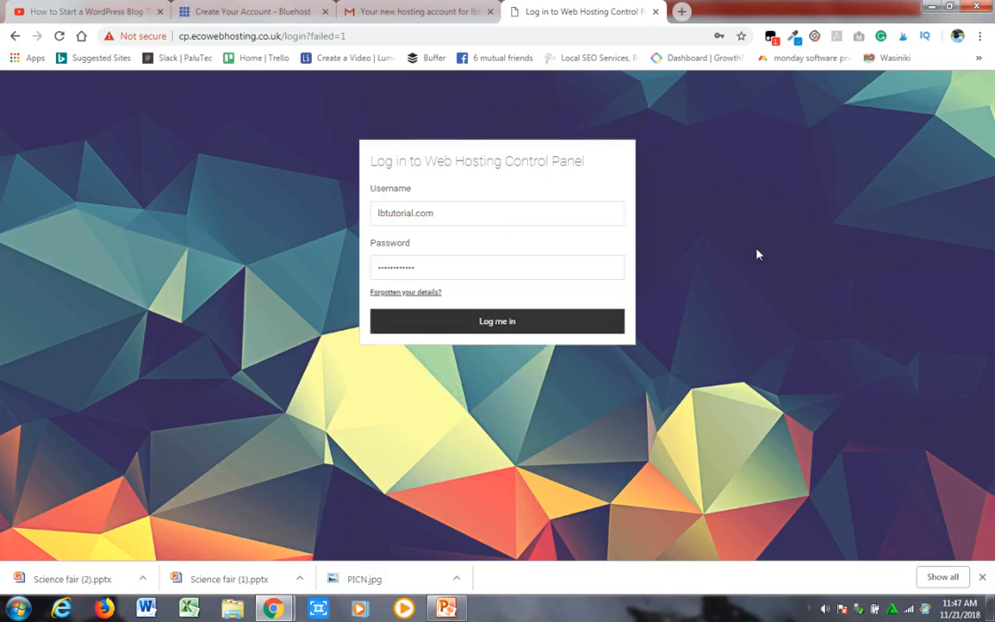
{"action": "left_click", "coordinate": [474, 329]}
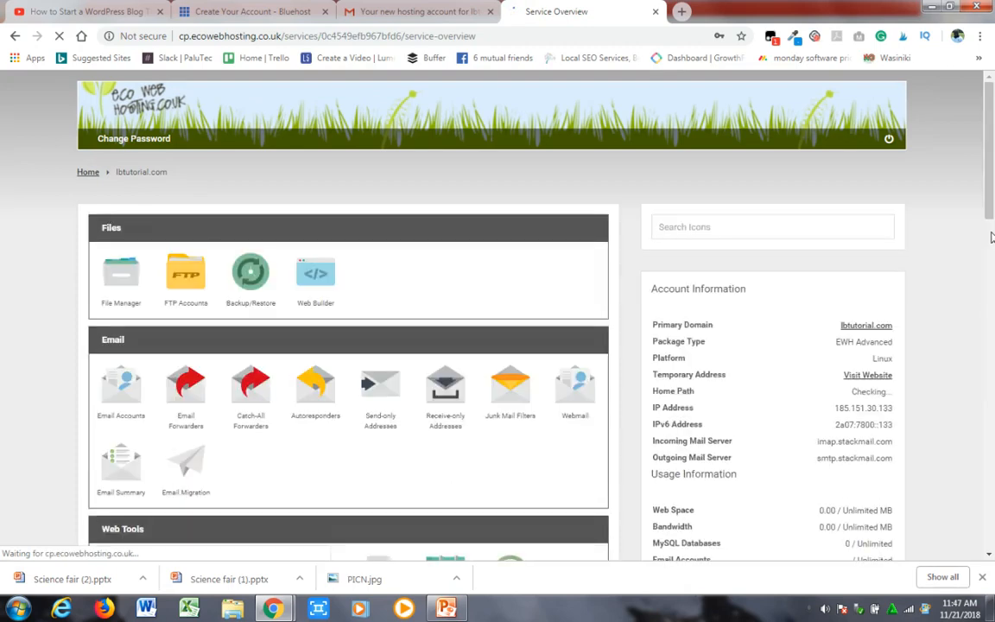
- Save the control panel login in the browser and open the one-click installer for WordPress
{"action": "scroll", "coordinate": [984, 238], "scroll_direction": "down", "scroll_amount": 5}
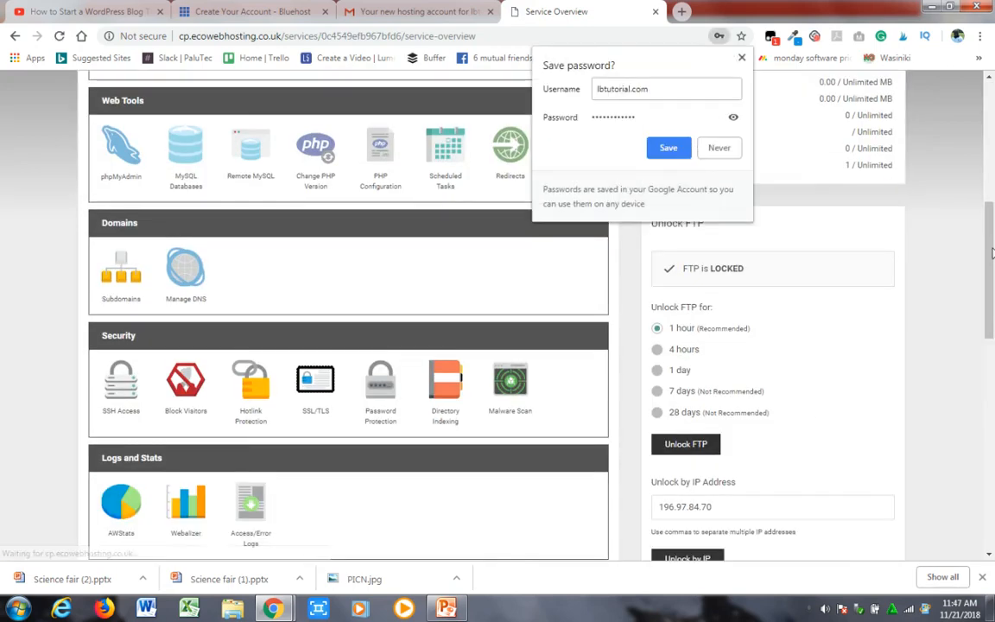
{"action": "left_click", "coordinate": [669, 149]}
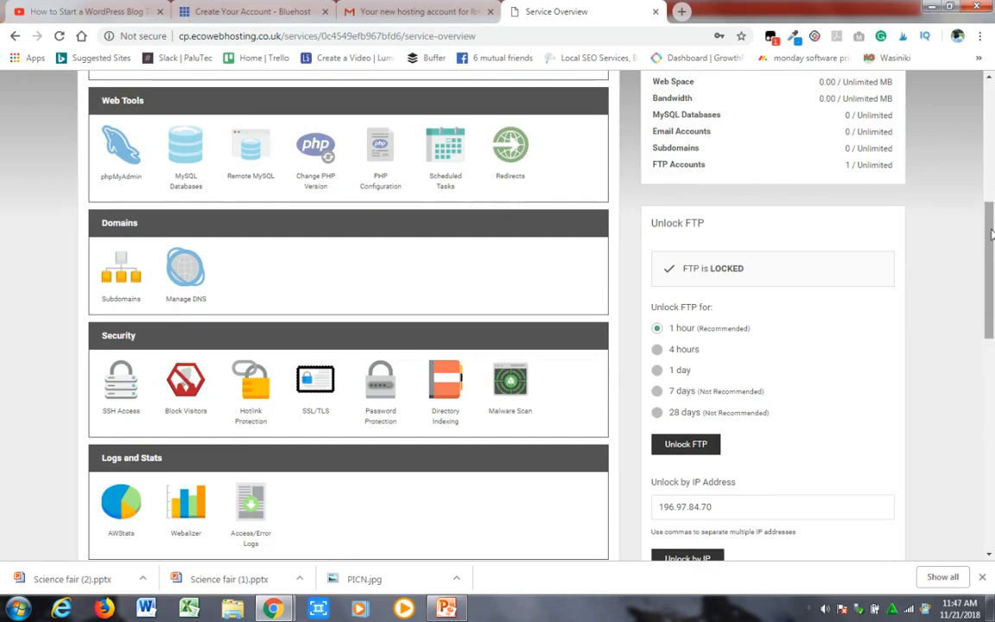
{"action": "left_click_drag", "start_coordinate": [992, 234], "coordinate": [993, 425]}
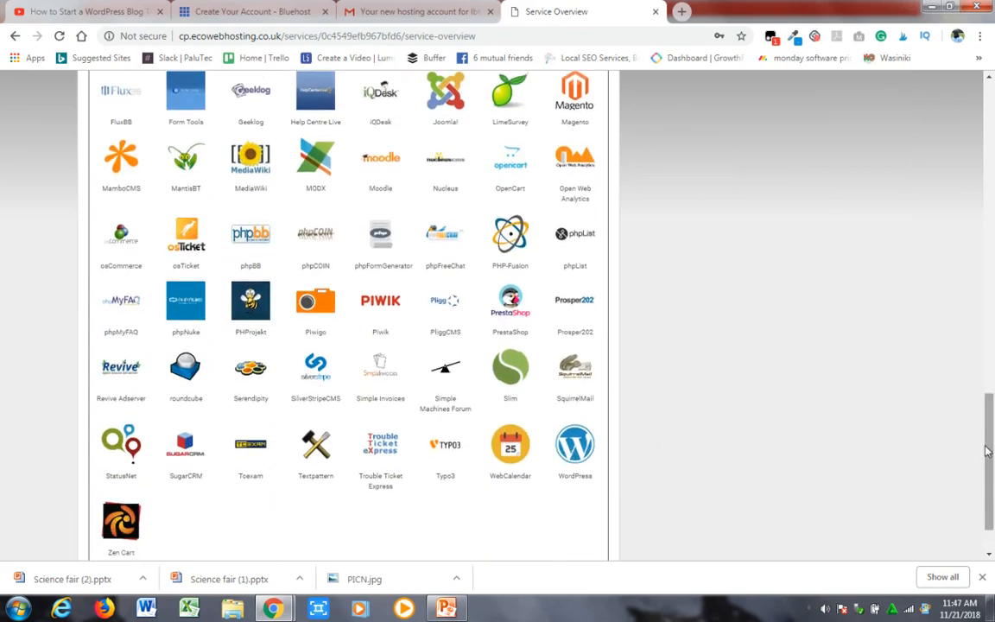
{"action": "mouse_move", "coordinate": [987, 450]}
{"action": "left_mouse_down"}
{"action": "mouse_move", "coordinate": [992, 378]}
{"action": "mouse_move", "coordinate": [992, 467]}
{"action": "left_mouse_up"}
{"action": "left_click", "coordinate": [579, 393]}
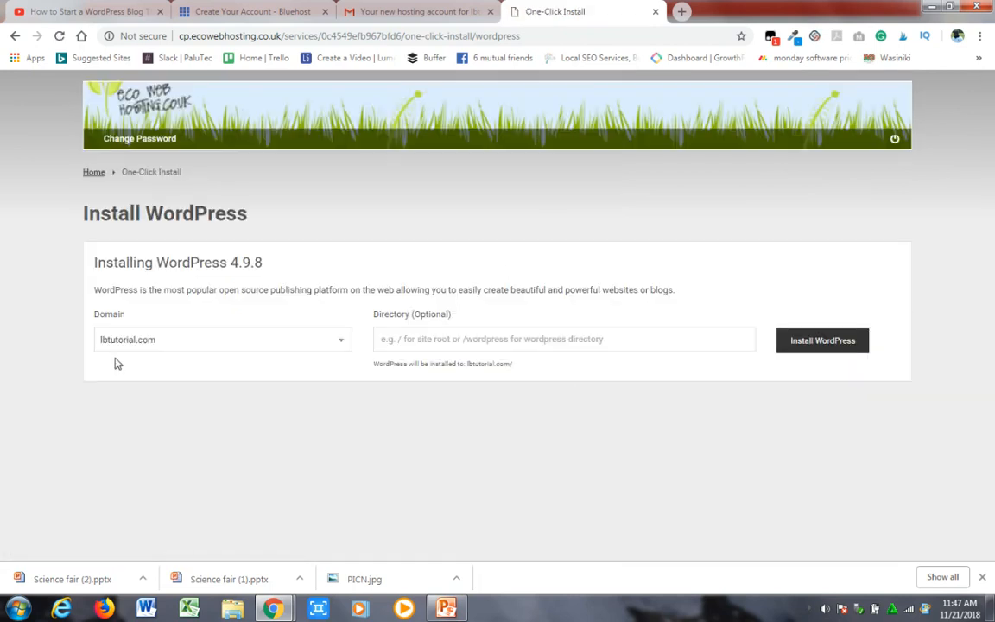
- Install WordPress on the domain lbtutorial.com, leaving the optional directory empty
{"action": "left_click", "coordinate": [276, 343]}
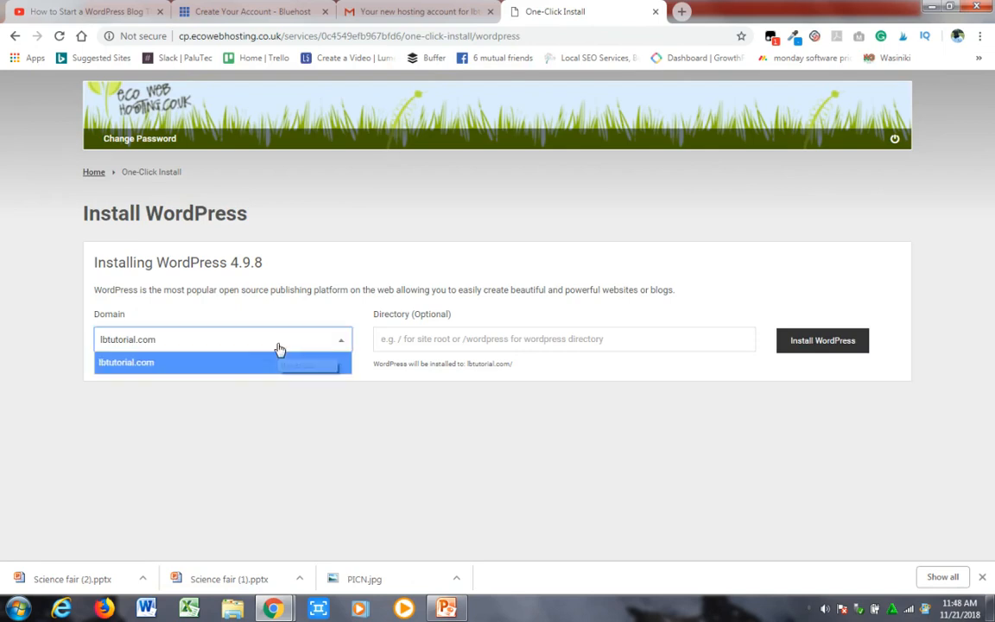
{"action": "left_click", "coordinate": [246, 342]}
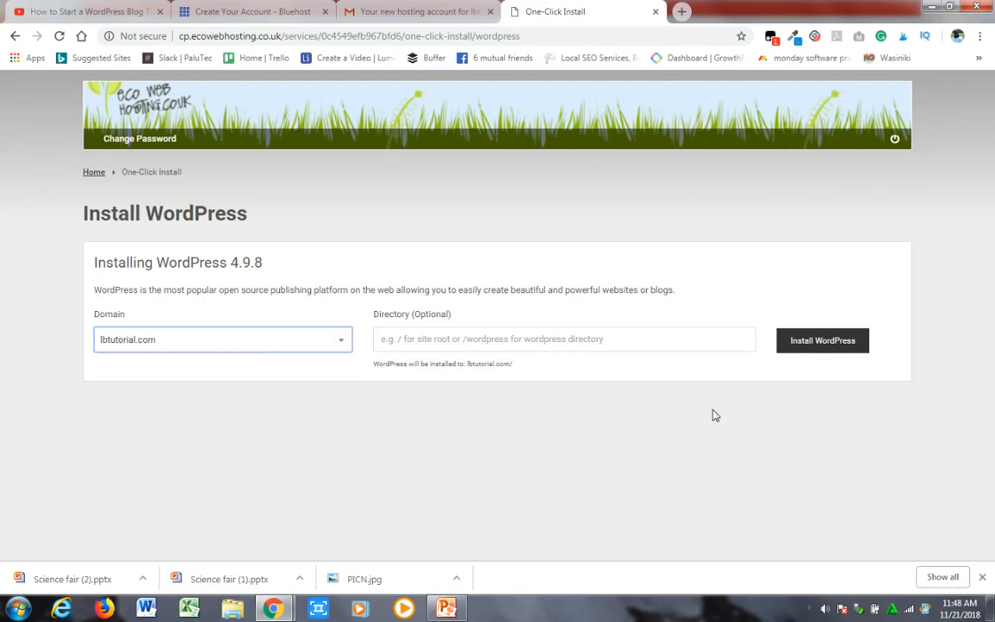
{"action": "left_click", "coordinate": [821, 342]}
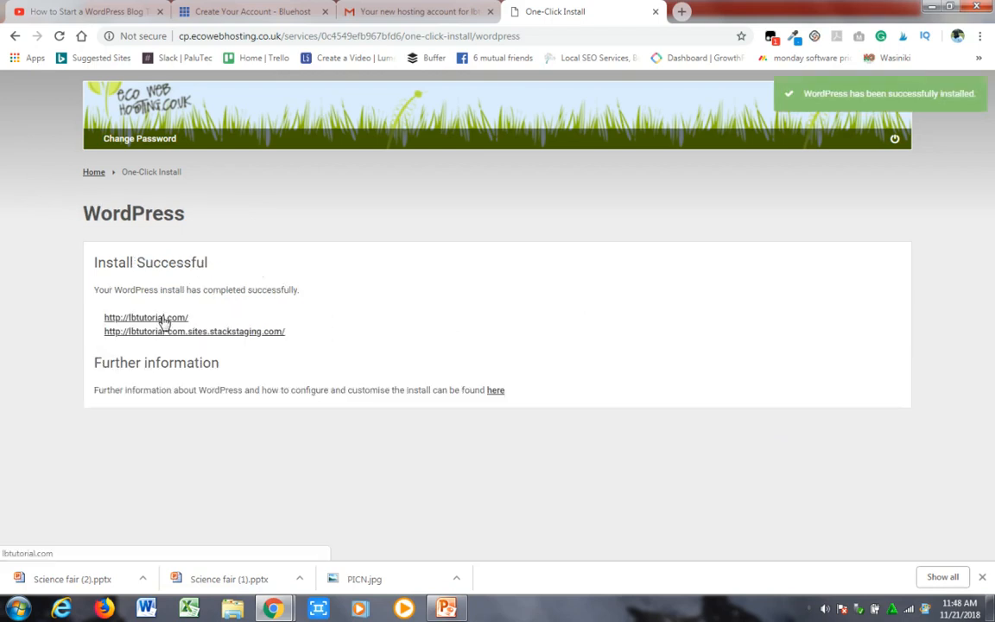
- Open the new site's stackstaging.com address and continue the WordPress setup in English (United States)
{"action": "left_click", "coordinate": [224, 332]}
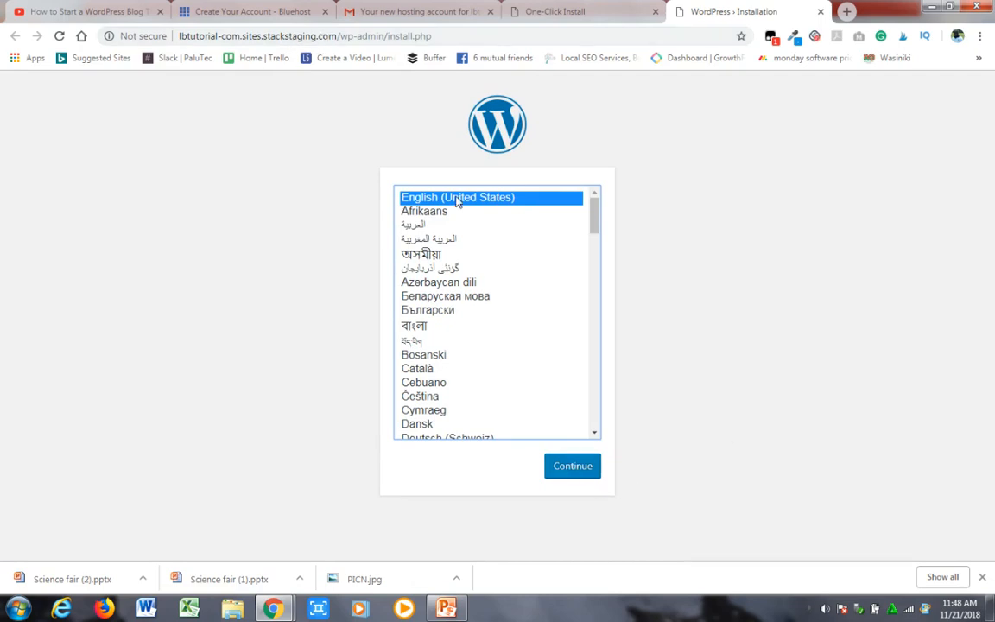
{"action": "left_click", "coordinate": [569, 467]}
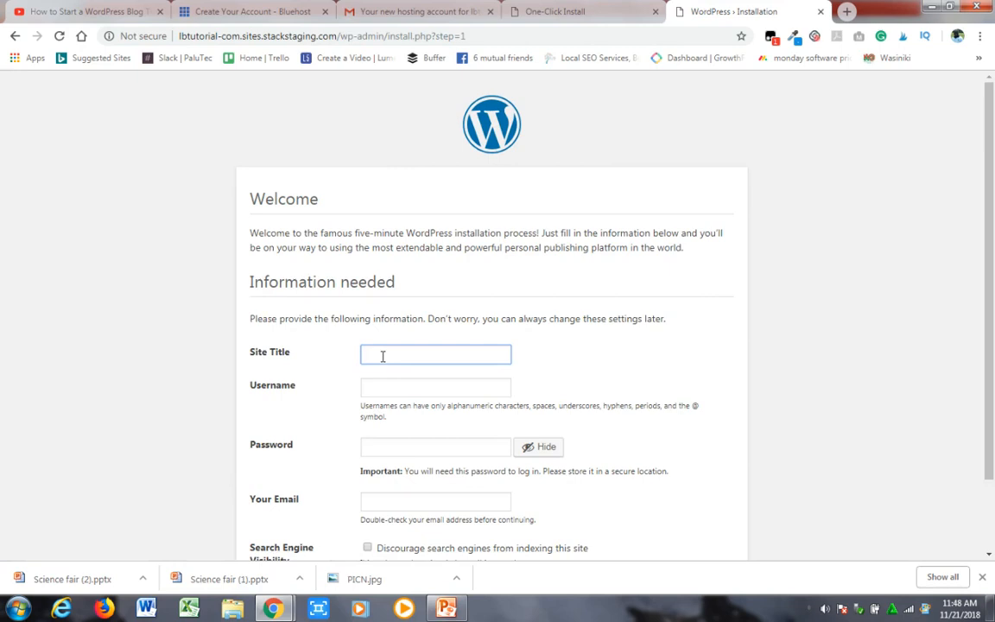
- Set the site title to "Luminous Blogging Tutorial" in the WordPress installation form
{"action": "type", "text": "Luminou"}
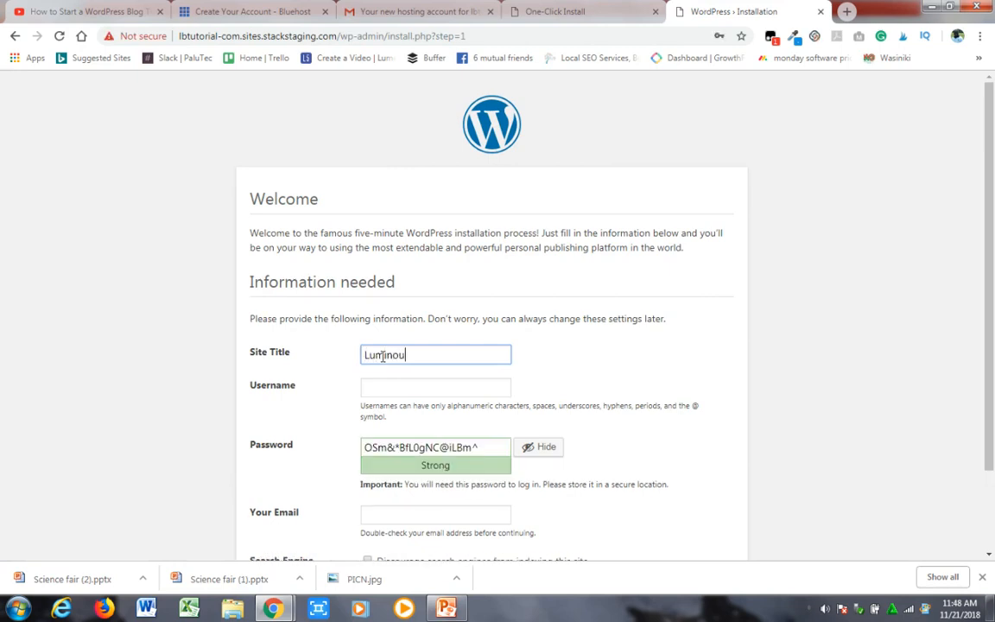
{"action": "type", "text": "s Blogging Tutorial"}
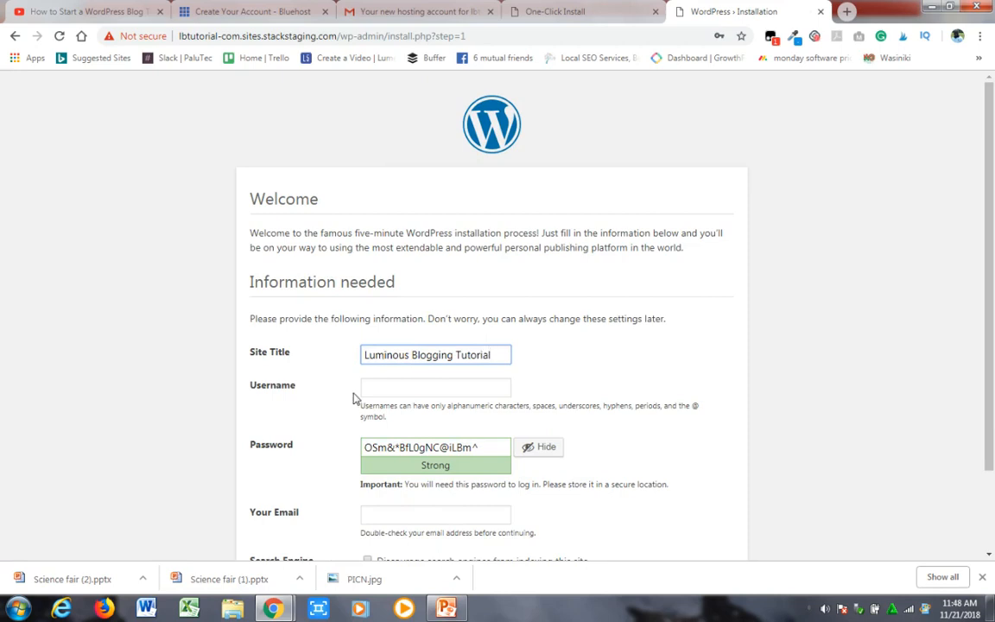
- Enter lbtutorial as the WordPress username without using the saved login suggestion
{"action": "left_click", "coordinate": [384, 386]}
{"action": "type", "text": "l"}
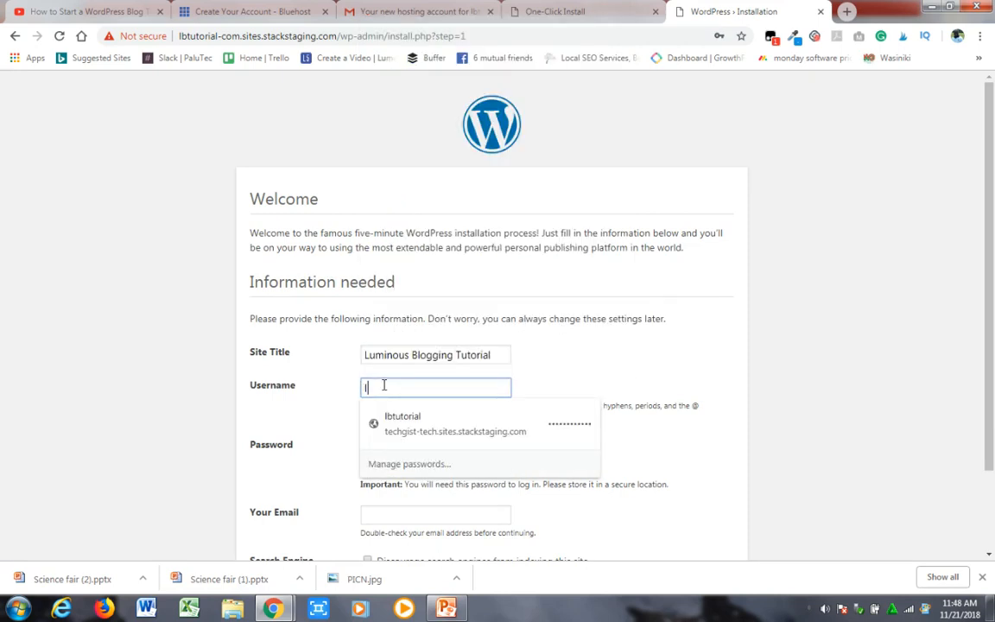
{"action": "type", "text": "btutorial"}
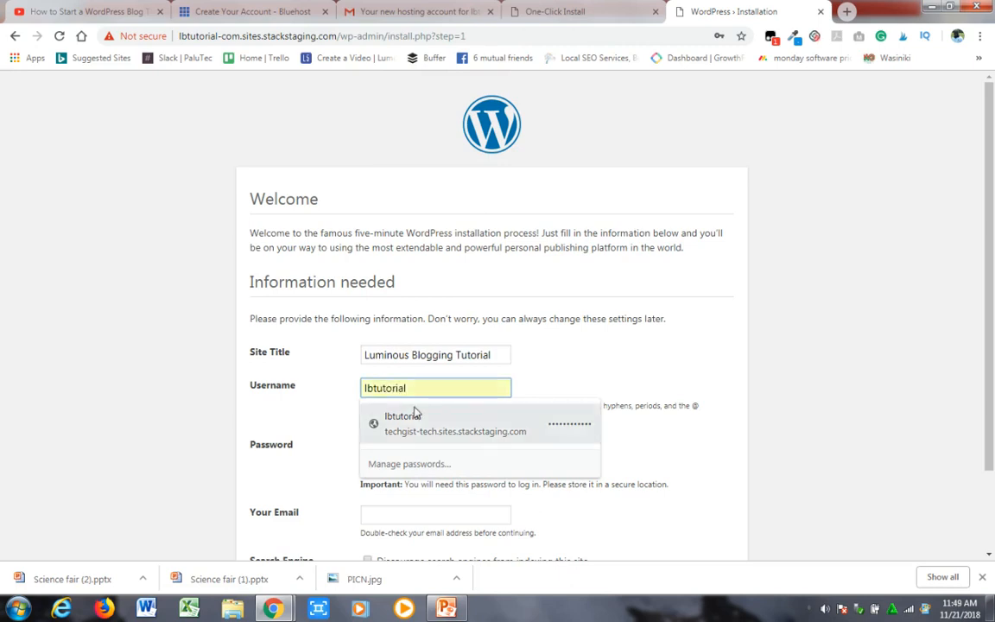
{"action": "left_click", "coordinate": [621, 375]}
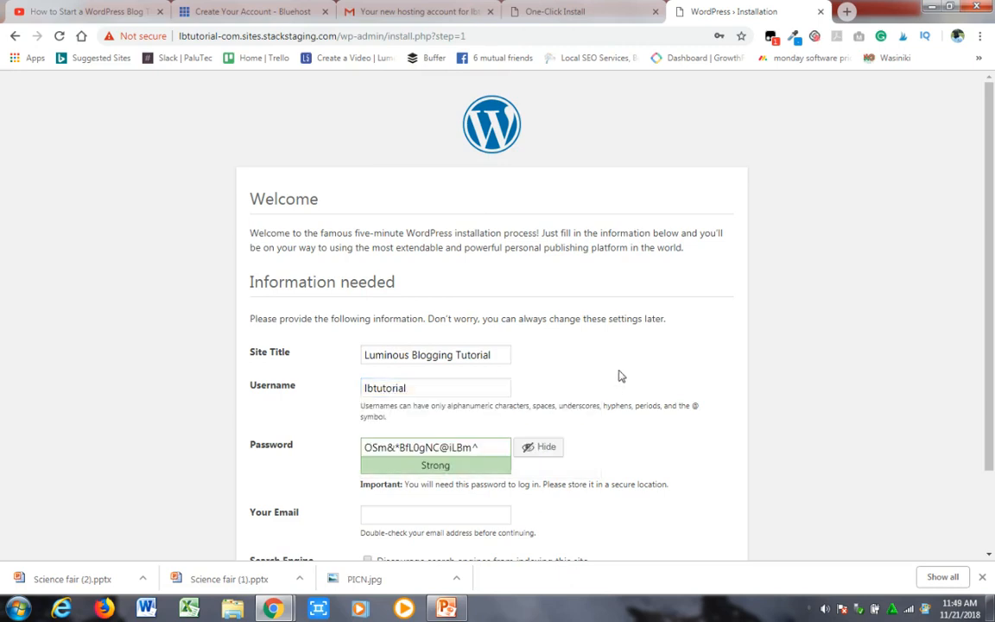
- Replace the generated password with a chosen account password, hiding its characters before entering it
{"action": "left_click", "coordinate": [486, 447]}
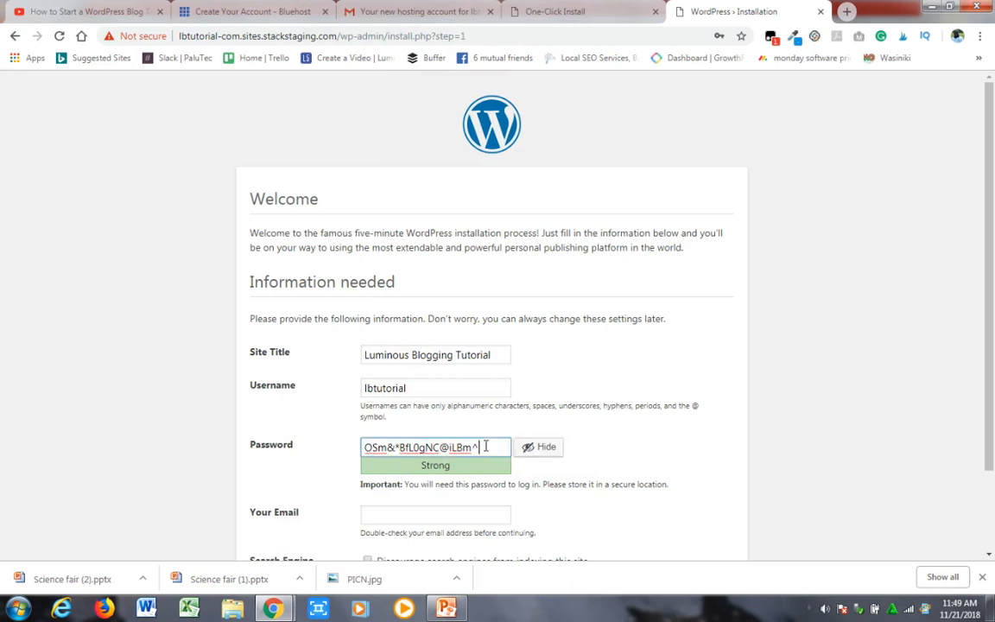
{"action": "key", "text": "BackSpace"}
{"action": "key", "text": "BackSpace"}
{"action": "key", "text": "BackSpace"}
{"action": "key", "text": "BackSpace"}
{"action": "key", "text": "BackSpace"}
{"action": "key", "text": "BackSpace"}
{"action": "key", "text": "BackSpace"}
{"action": "key", "text": "BackSpace"}
{"action": "key", "text": "BackSpace"}
{"action": "key", "text": "BackSpace"}
{"action": "key", "text": "BackSpace"}
{"action": "key", "text": "BackSpace"}
{"action": "key", "text": "BackSpace"}
{"action": "key", "text": "BackSpace"}
{"action": "key", "text": "BackSpace"}
{"action": "key", "text": "BackSpace"}
{"action": "key", "text": "BackSpace"}
{"action": "key", "text": "BackSpace"}
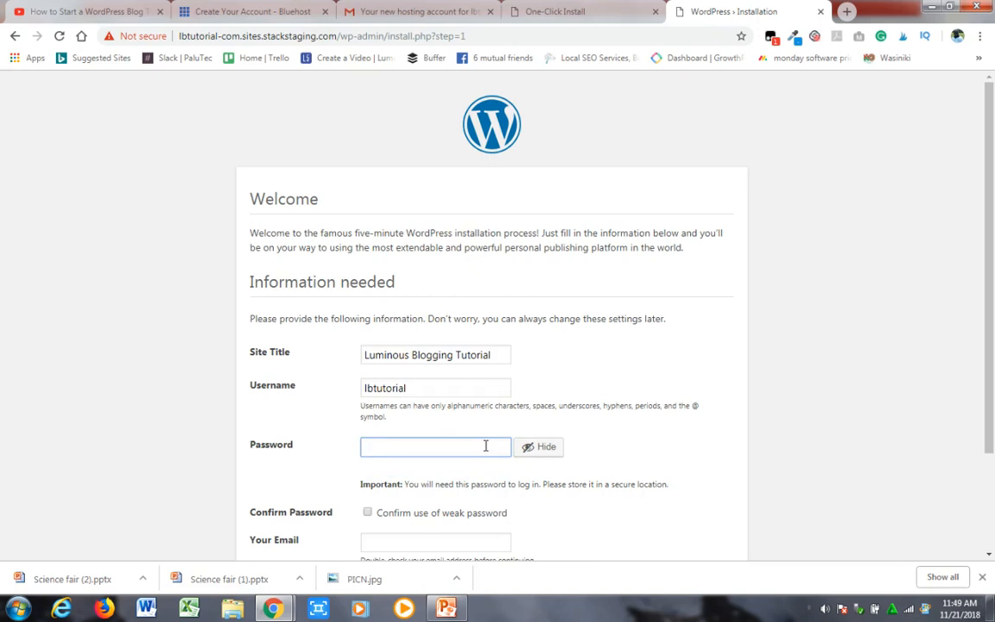
{"action": "type", "text": "R"}
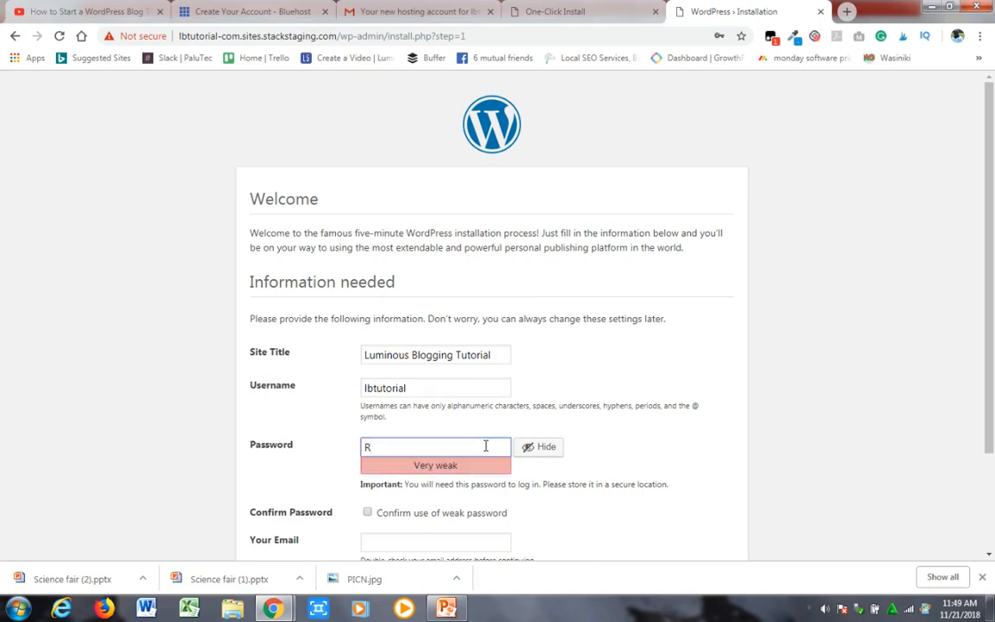
{"action": "key", "text": "BackSpace"}
{"action": "left_click", "coordinate": [540, 447]}
{"action": "left_click", "coordinate": [462, 450]}
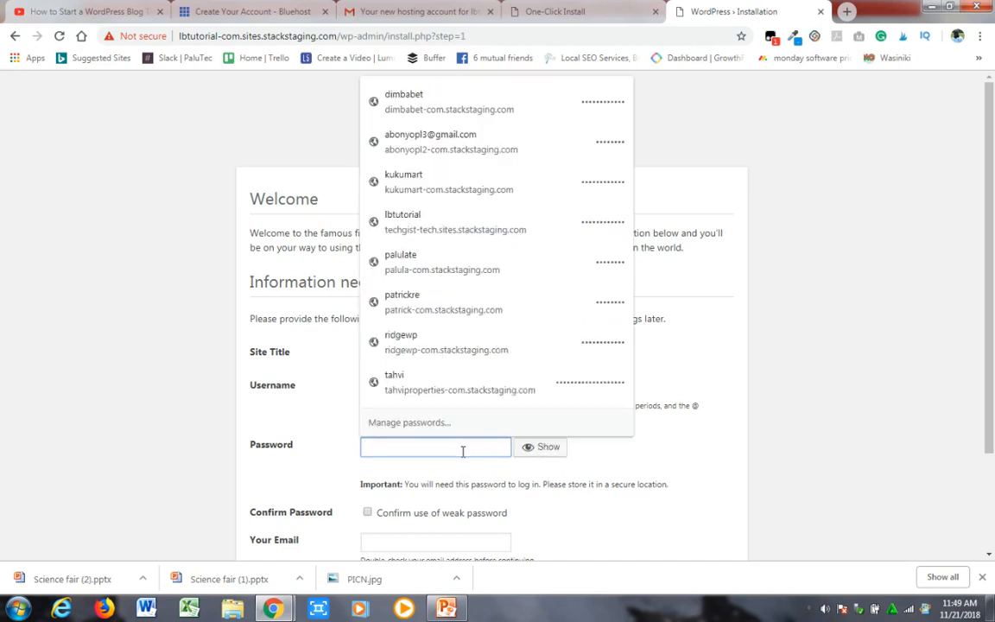
{"action": "type", "text": "R"}
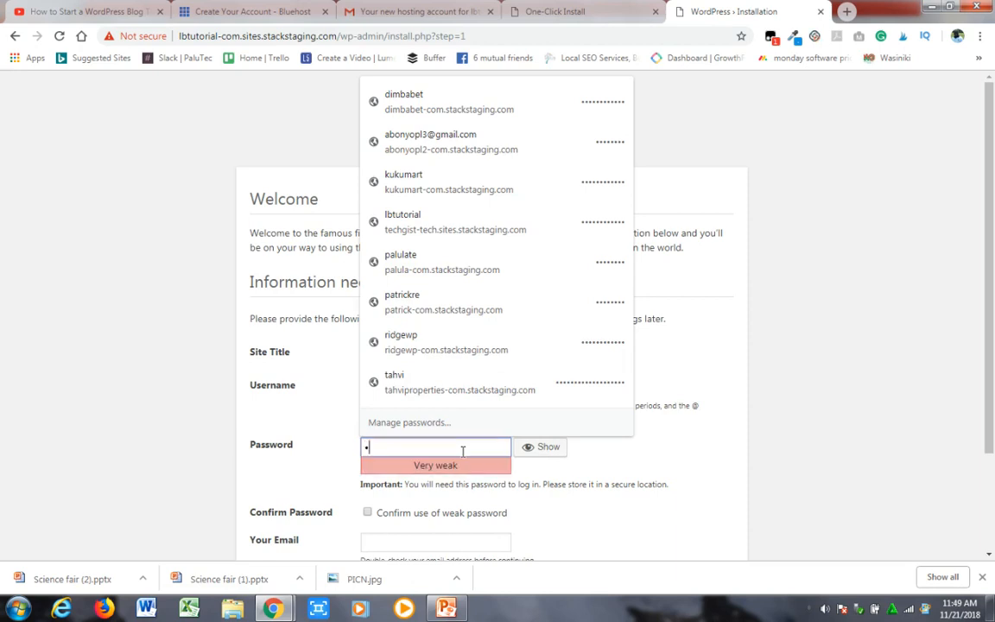
{"action": "type", "text": "••••••"}
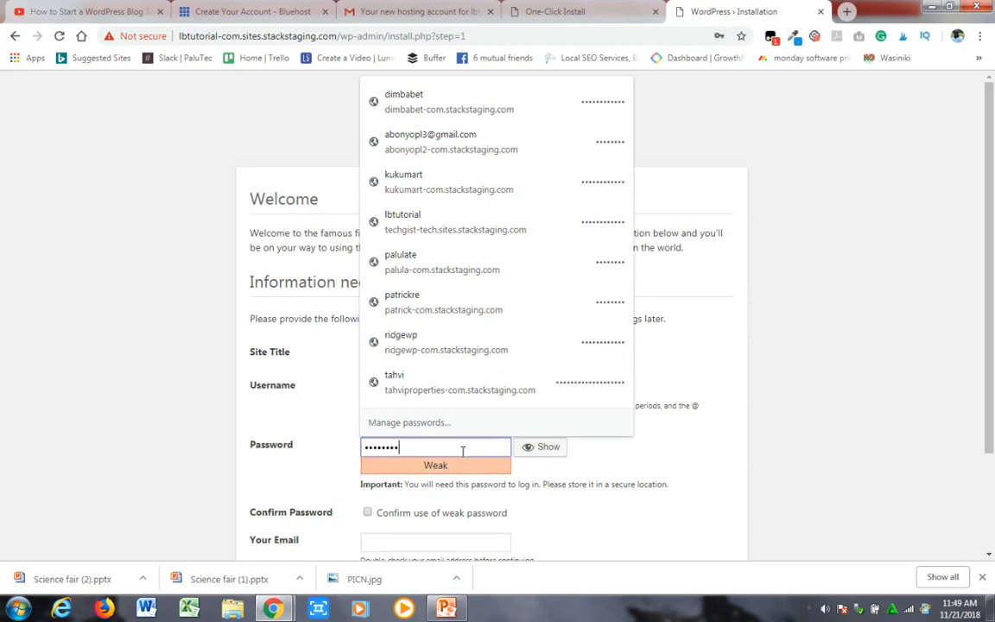
{"action": "type", "text": "••••"}
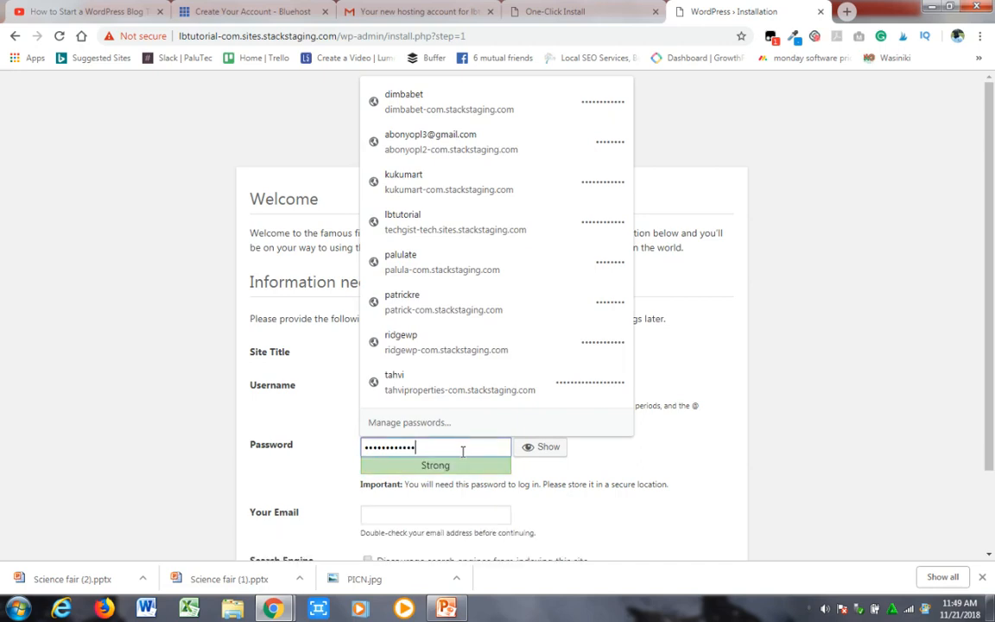
{"action": "left_click", "coordinate": [667, 462]}
- Fill in the site administrator's e-mail address
{"action": "left_click", "coordinate": [448, 516]}
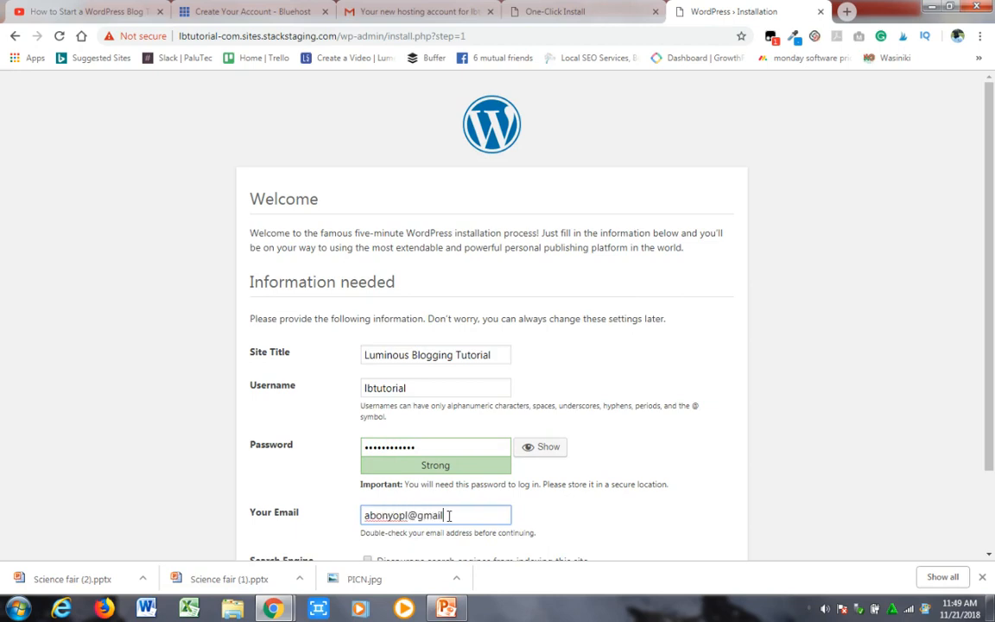
- Discourage search engines from indexing the site and run the WordPress installation
{"action": "scroll", "coordinate": [993, 311], "scroll_direction": "down", "scroll_amount": 2}
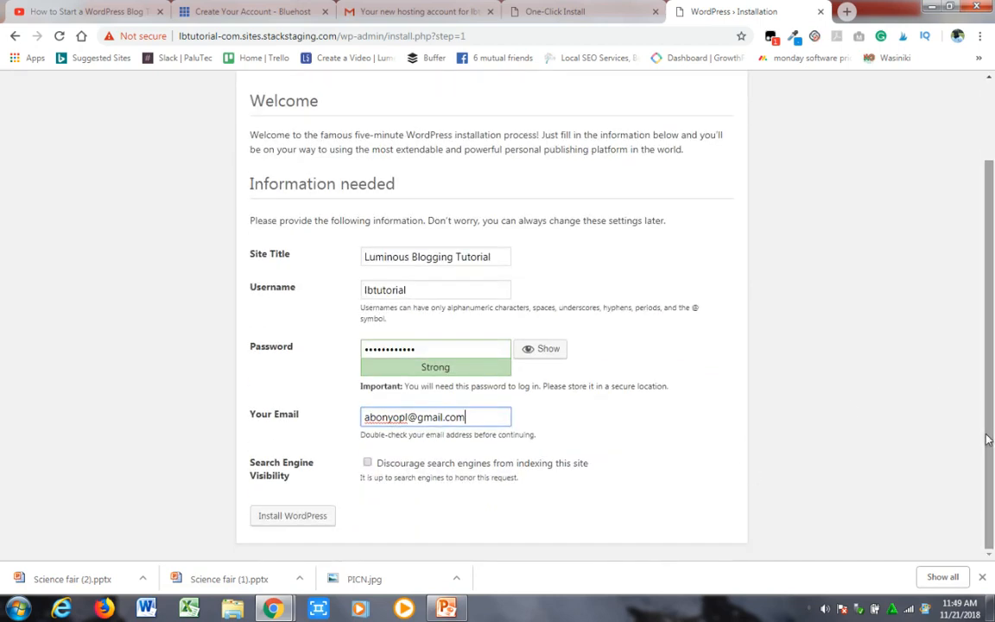
{"action": "left_click", "coordinate": [368, 463]}
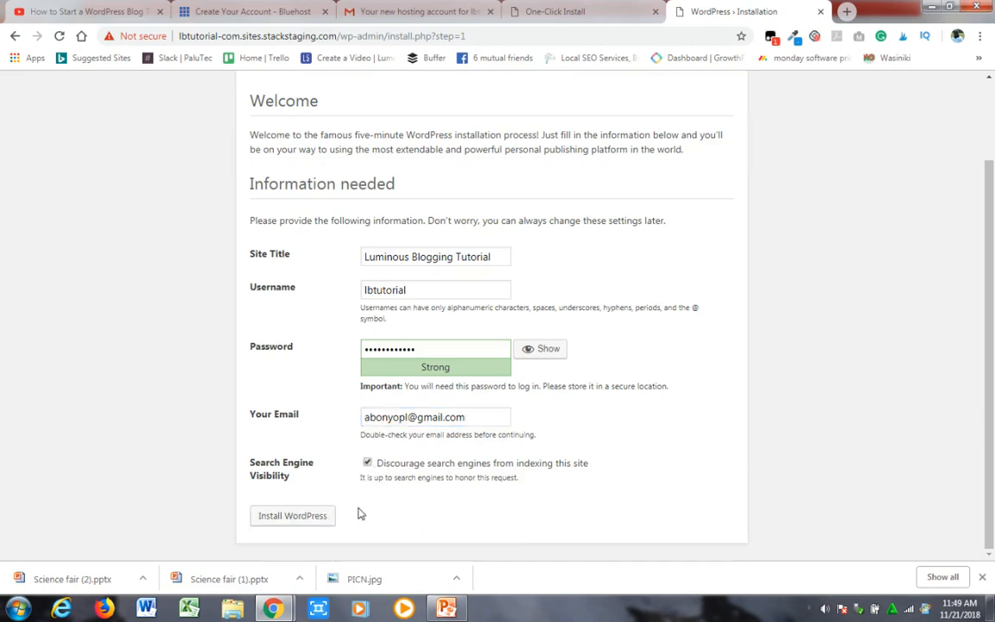
{"action": "left_click", "coordinate": [314, 516]}
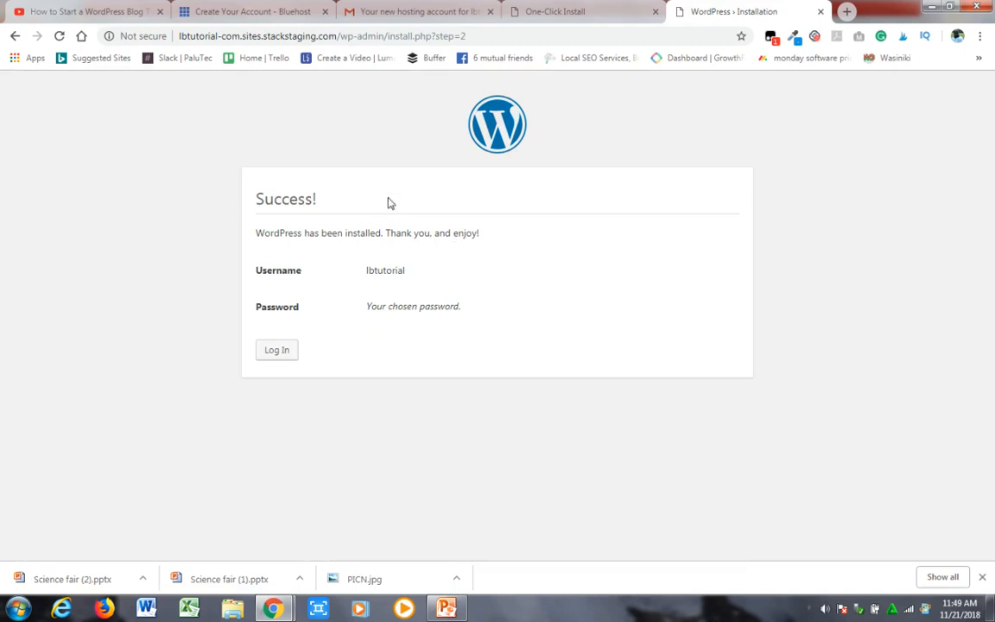
- Open the new site's home page at lbtutorial-com.sites.stackstaging.com in a separate browser tab
{"action": "left_click", "coordinate": [345, 37]}
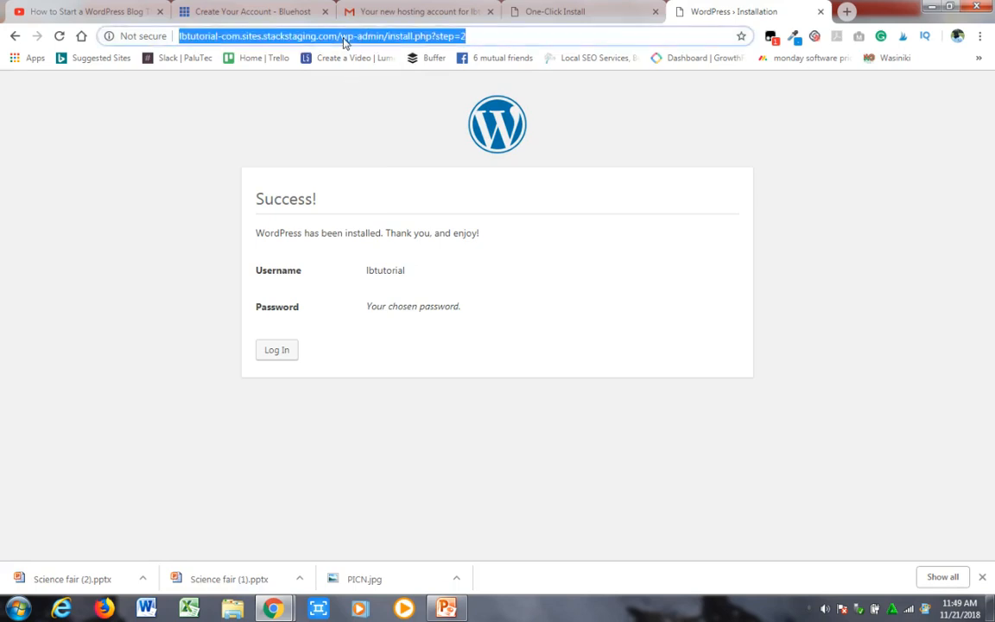
{"action": "left_click_drag", "start_coordinate": [340, 37], "coordinate": [164, 6]}
{"action": "key", "text": "ctrl+c"}
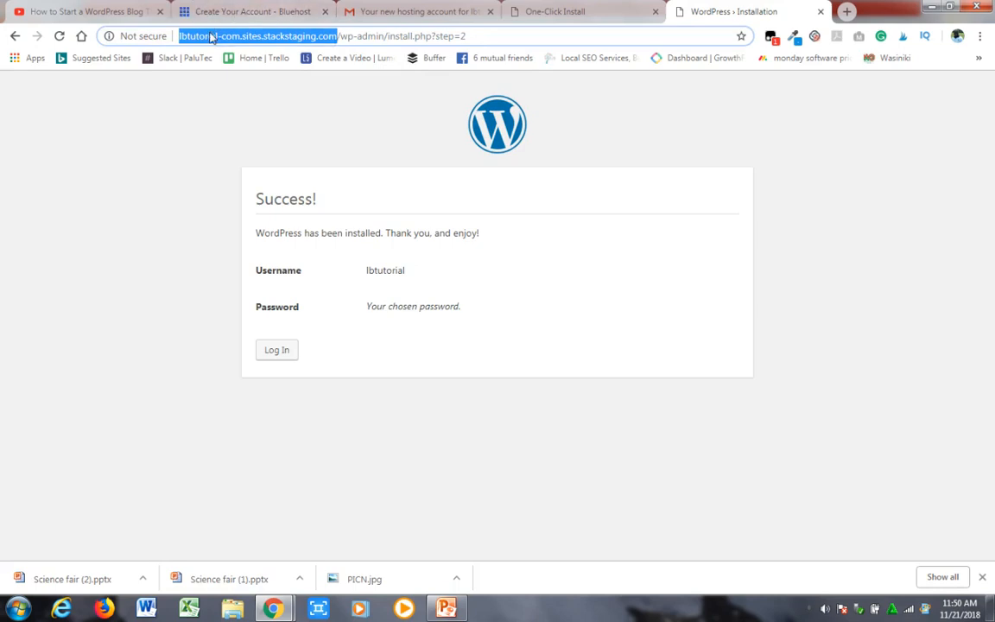
{"action": "left_click", "coordinate": [847, 10]}
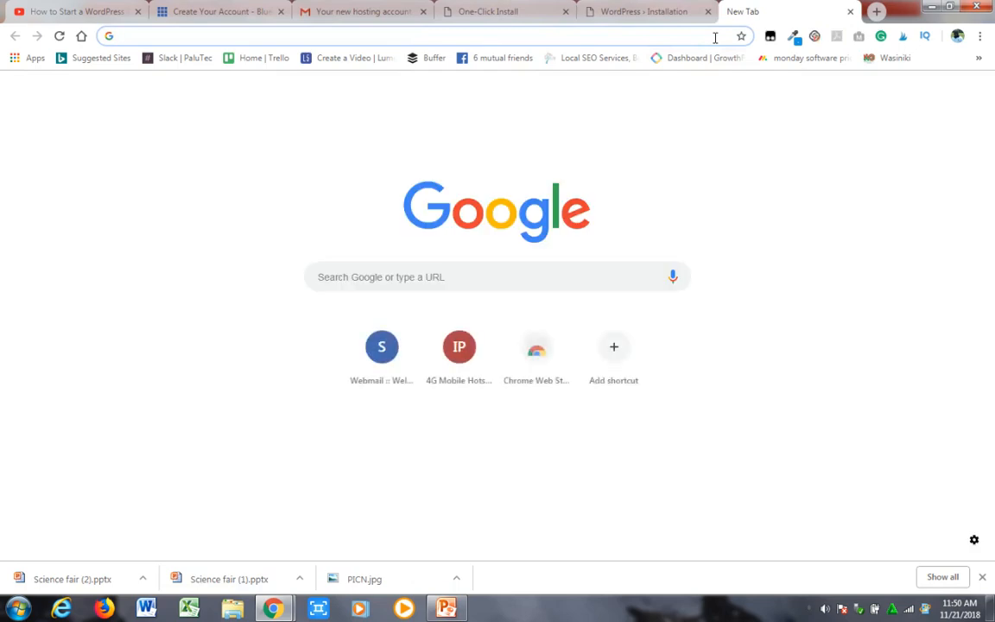
{"action": "key", "text": "ctrl+v"}
{"action": "key", "text": "Return"}
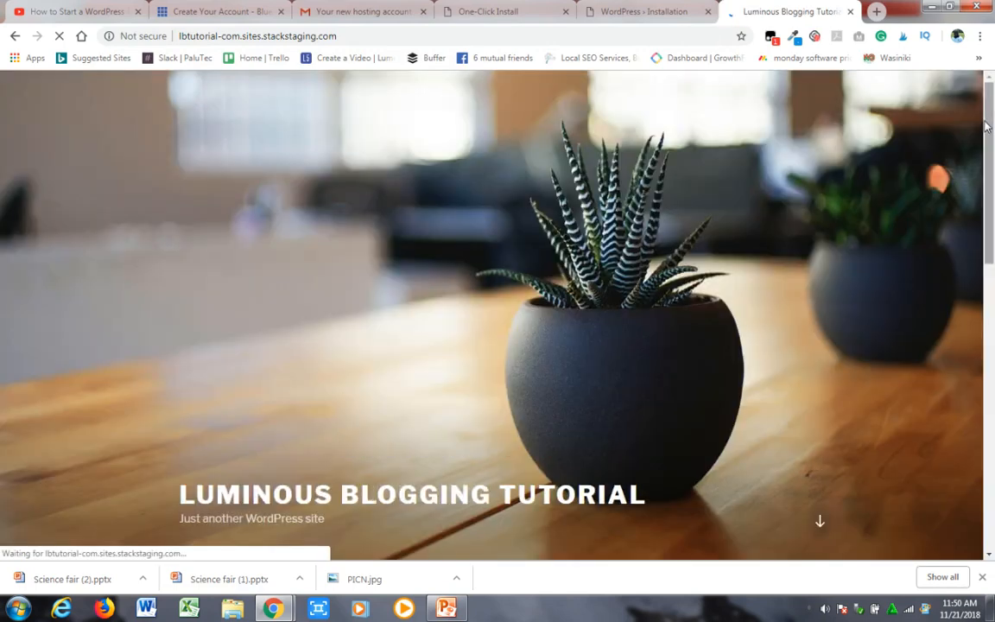
{"action": "left_click_drag", "start_coordinate": [990, 138], "coordinate": [969, 99]}
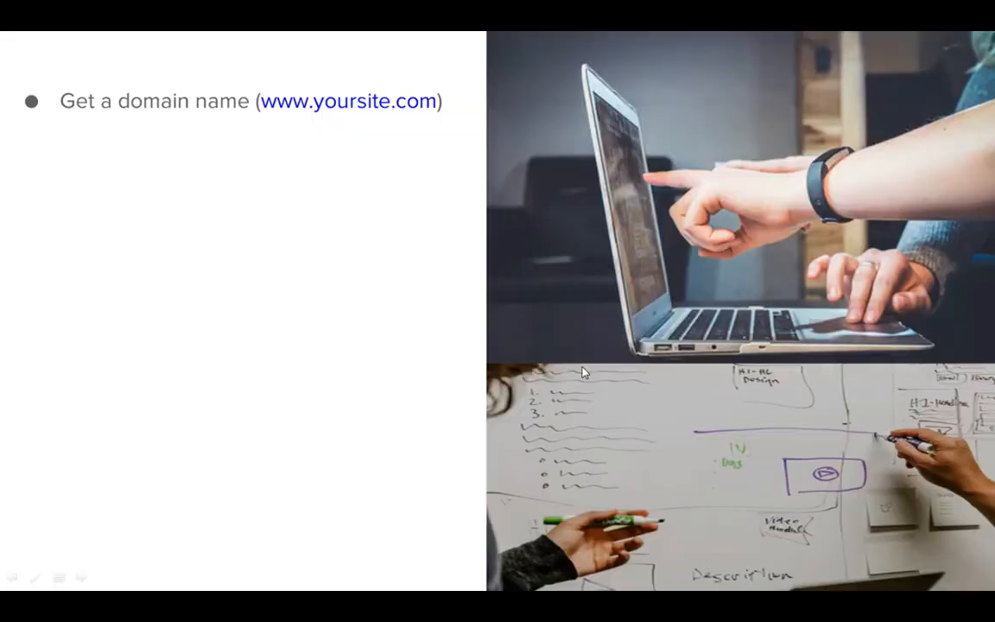
{"action": "left_click", "coordinate": [401, 202]}
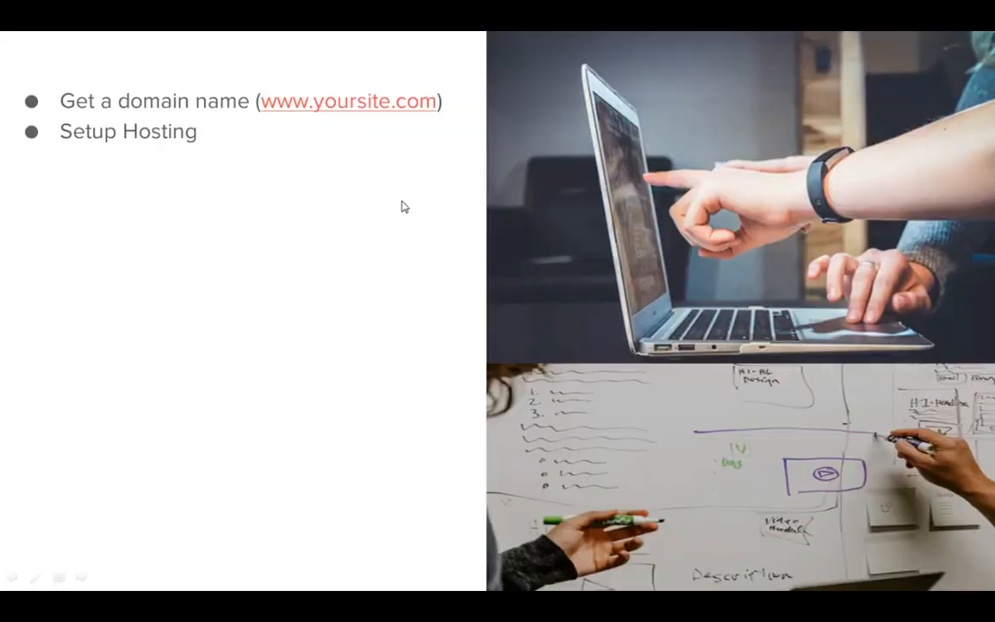
{"action": "left_click", "coordinate": [401, 206]}
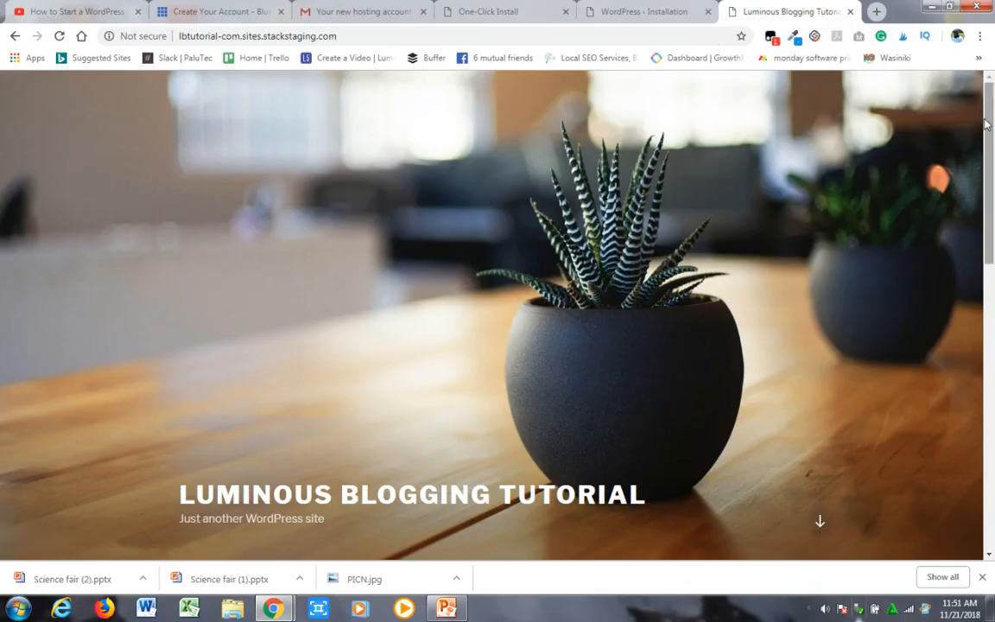
{"action": "scroll", "coordinate": [990, 126], "scroll_direction": "down", "scroll_amount": 3}
{"action": "scroll", "coordinate": [989, 125], "scroll_direction": "up", "scroll_amount": 3}
{"action": "scroll", "coordinate": [991, 181], "scroll_direction": "down", "scroll_amount": 2}
{"action": "scroll", "coordinate": [991, 182], "scroll_direction": "up", "scroll_amount": 2}
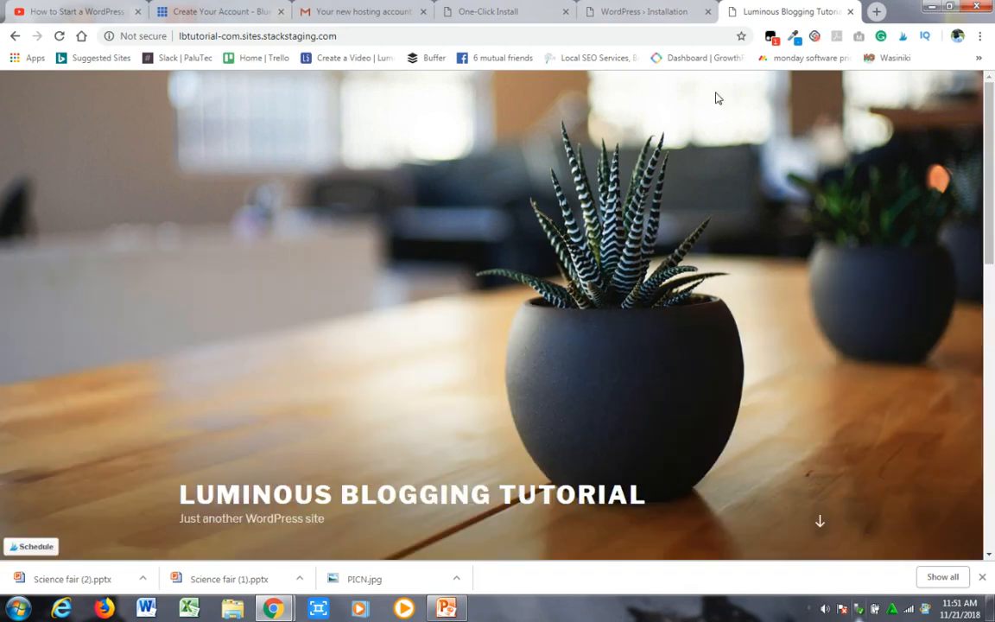
- Go to the site's /wp-admin address and log in to WordPress with the saved lbtutorial credentials
{"action": "left_click", "coordinate": [466, 40]}
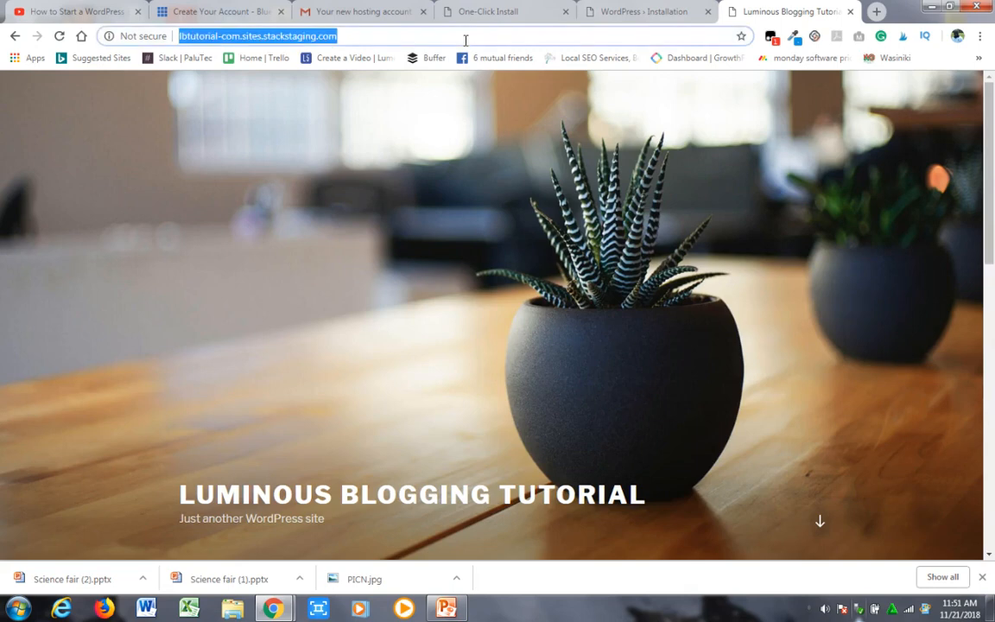
{"action": "left_click", "coordinate": [466, 40]}
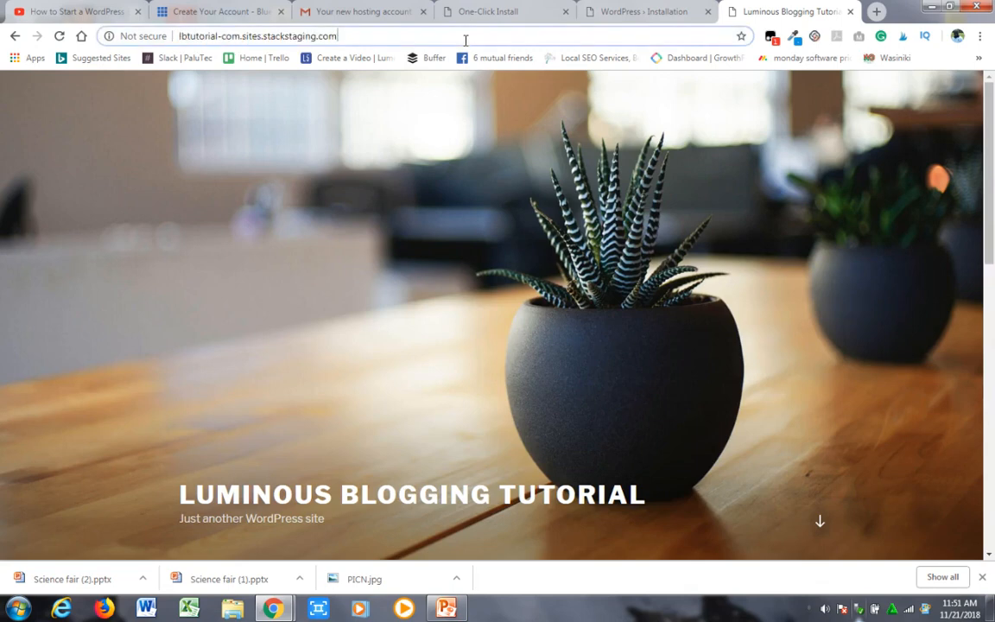
{"action": "type", "text": "/"}
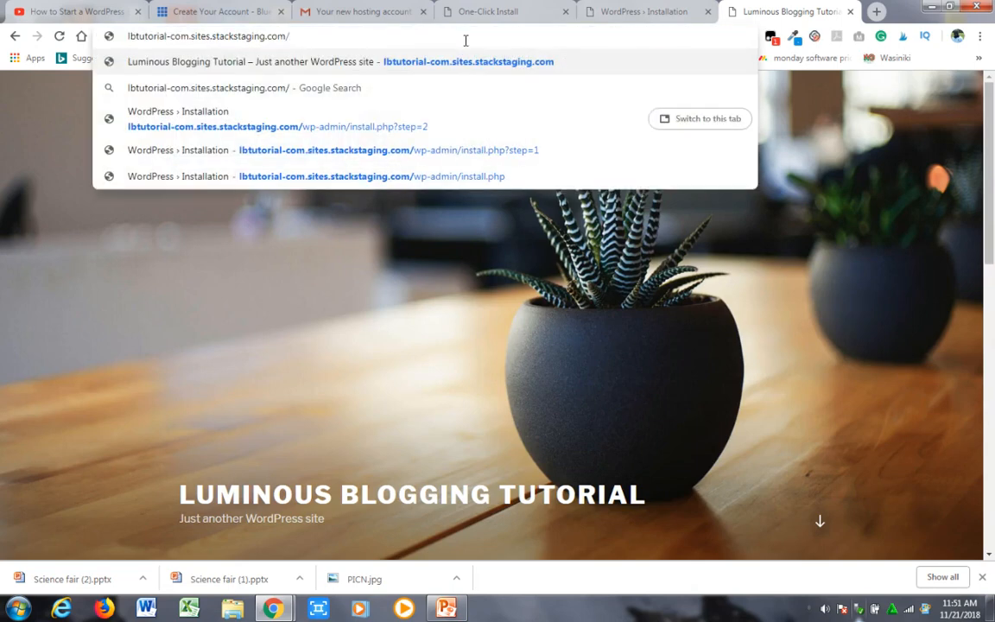
{"action": "type", "text": "wp-admin"}
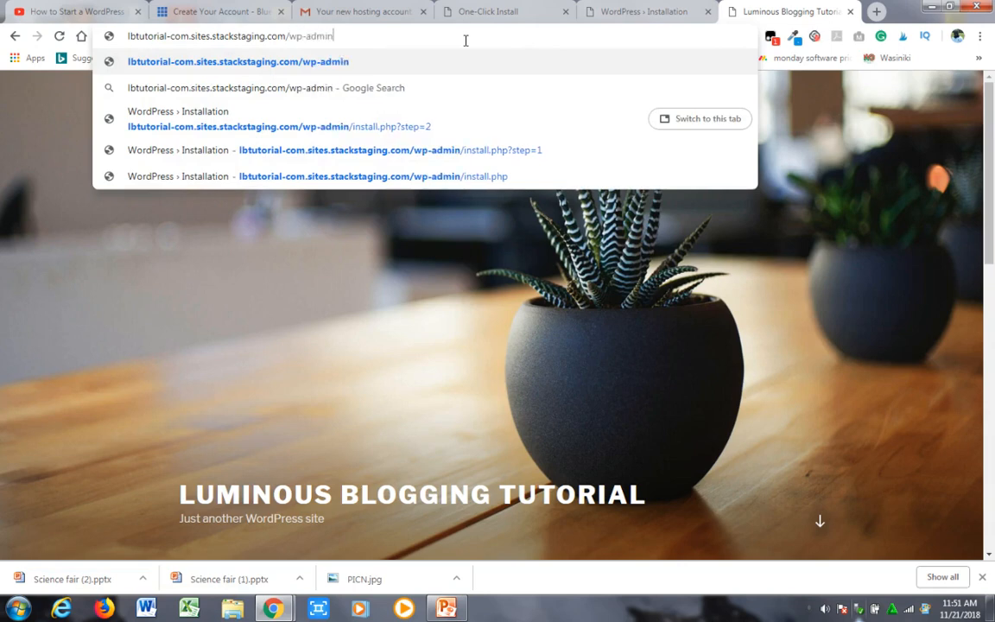
{"action": "key", "text": "Return"}
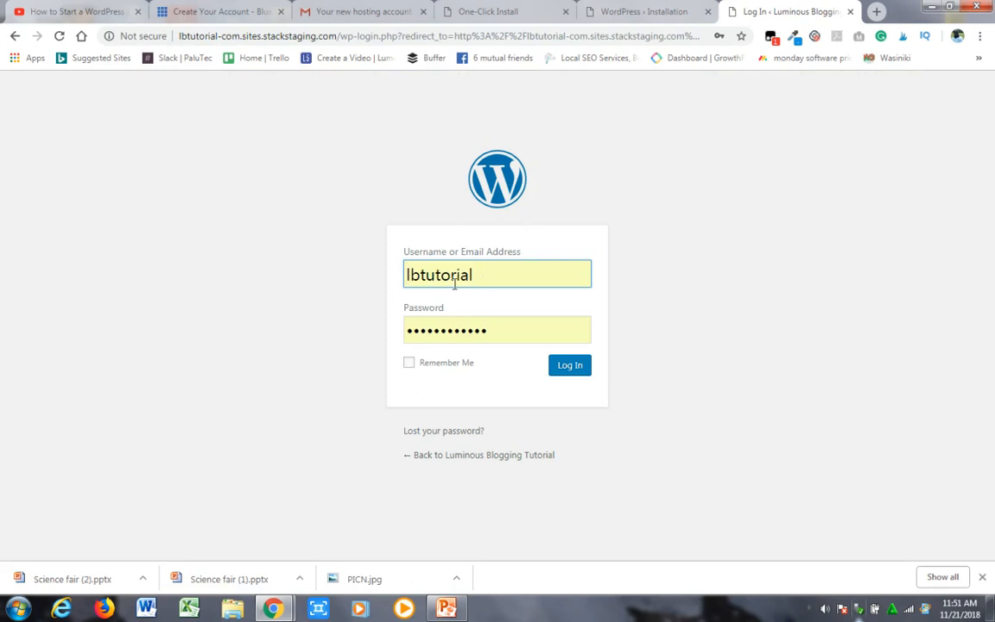
{"action": "left_click", "coordinate": [577, 369]}
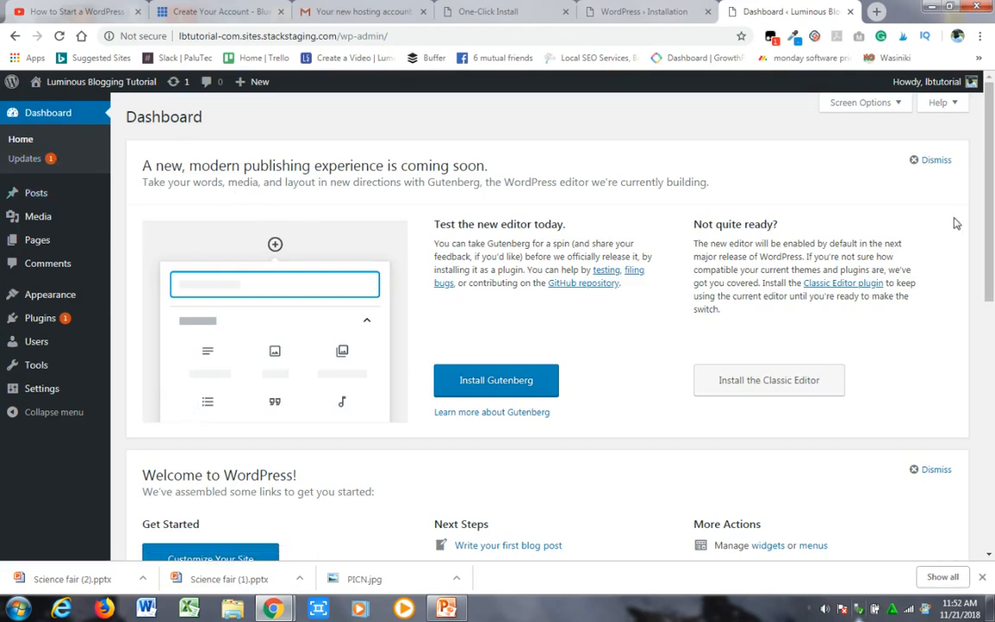
- Open the WordPress updates page and update the Akismet Anti-Spam plugin to version 4.1
{"action": "mouse_move", "coordinate": [26, 245]}
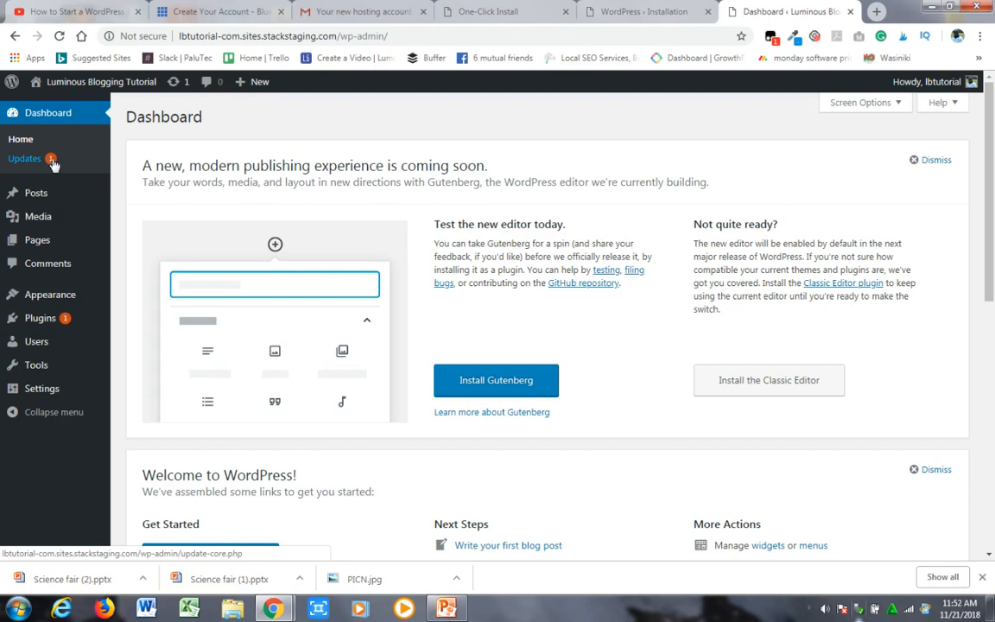
{"action": "mouse_move", "coordinate": [65, 326]}
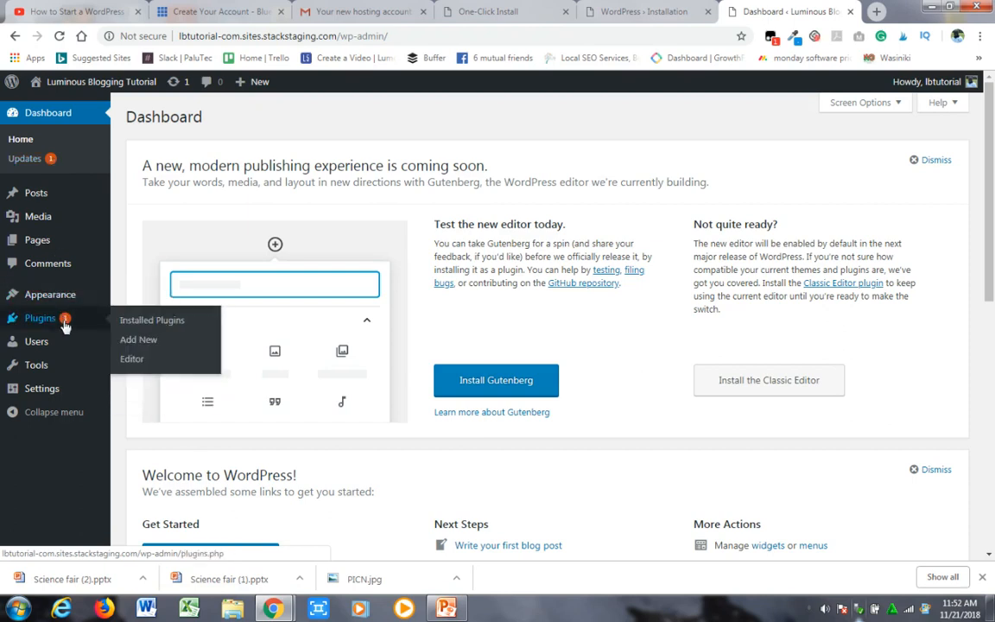
{"action": "left_click", "coordinate": [26, 159]}
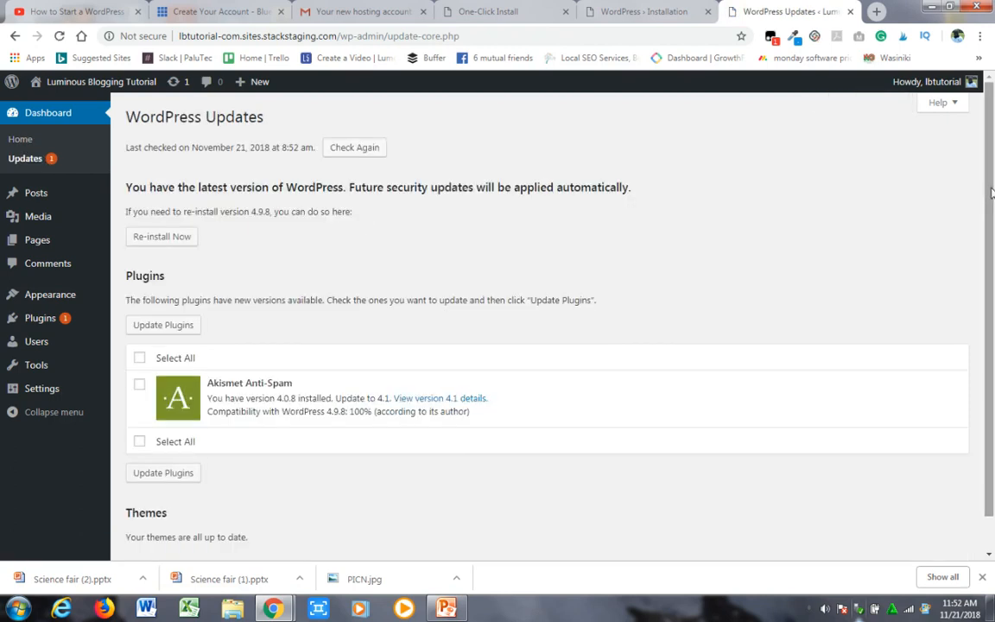
{"action": "left_click_drag", "start_coordinate": [993, 192], "coordinate": [993, 257]}
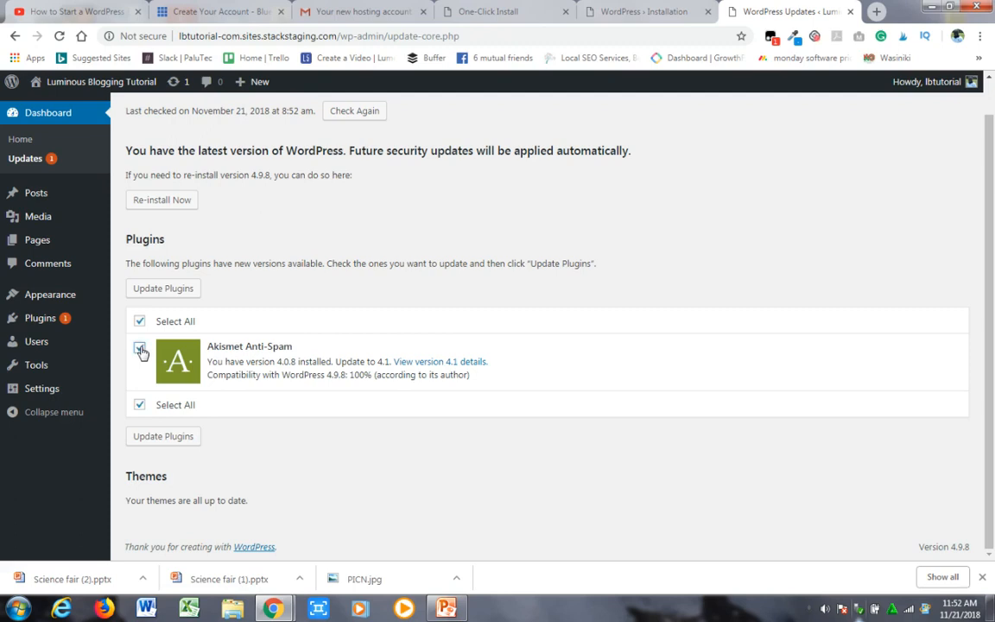
{"action": "left_click", "coordinate": [161, 438]}
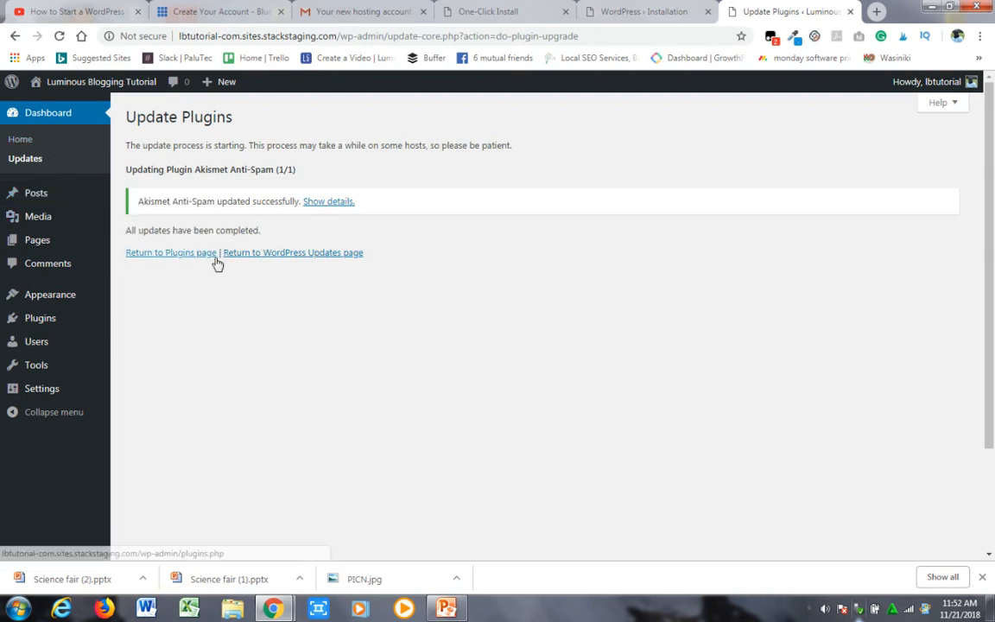
- Return to the WordPress dashboard home page and look over its welcome sections
{"action": "left_click", "coordinate": [31, 142]}
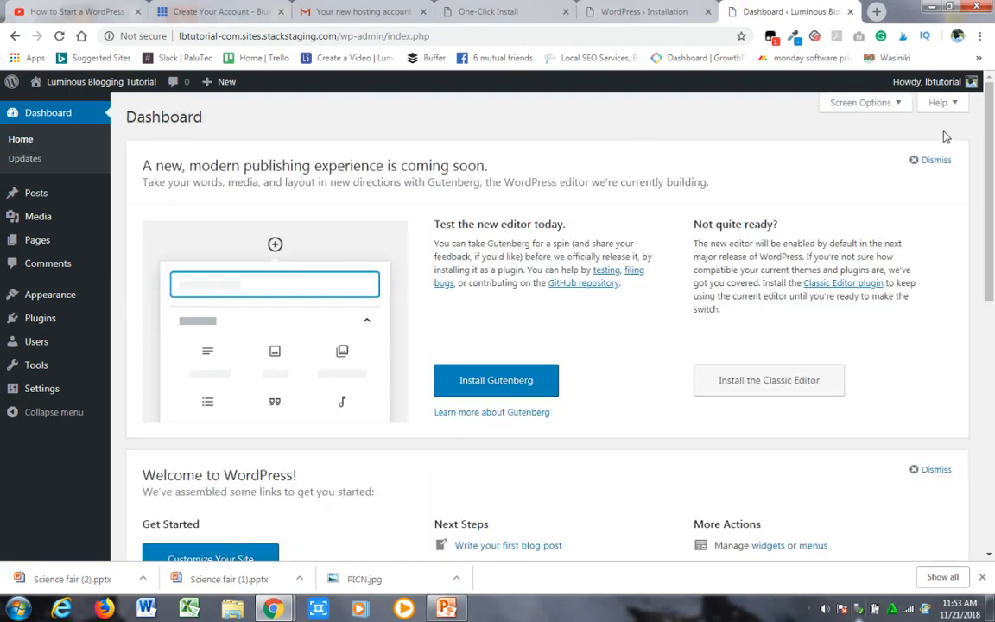
{"action": "scroll", "coordinate": [994, 141], "scroll_direction": "down", "scroll_amount": 3}
{"action": "scroll", "coordinate": [994, 141], "scroll_direction": "up", "scroll_amount": 3}
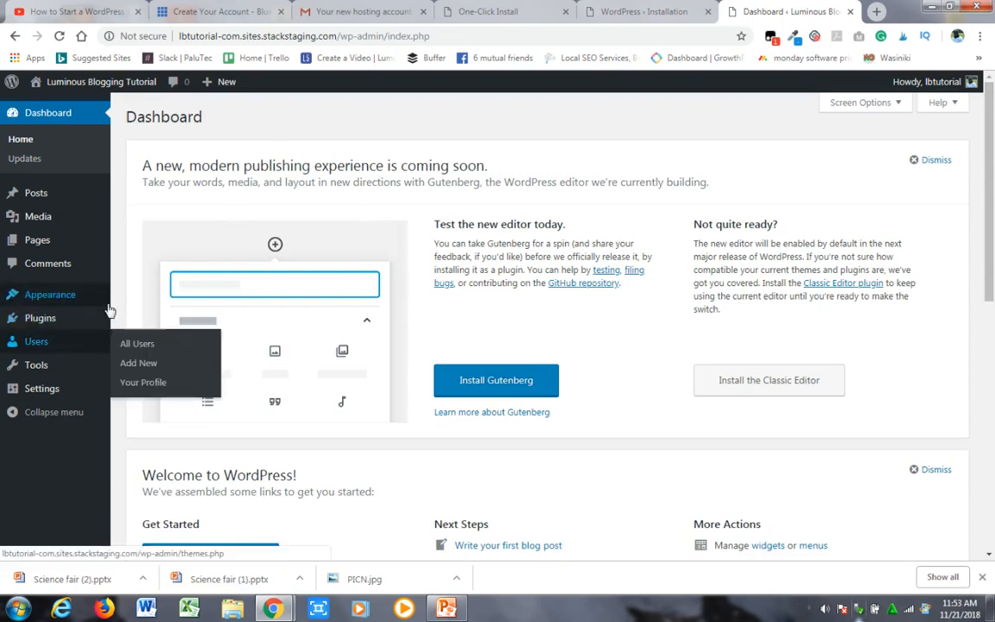
- Open the site's installed themes page and go on to the catalogue for adding a new theme
{"action": "mouse_move", "coordinate": [74, 295]}
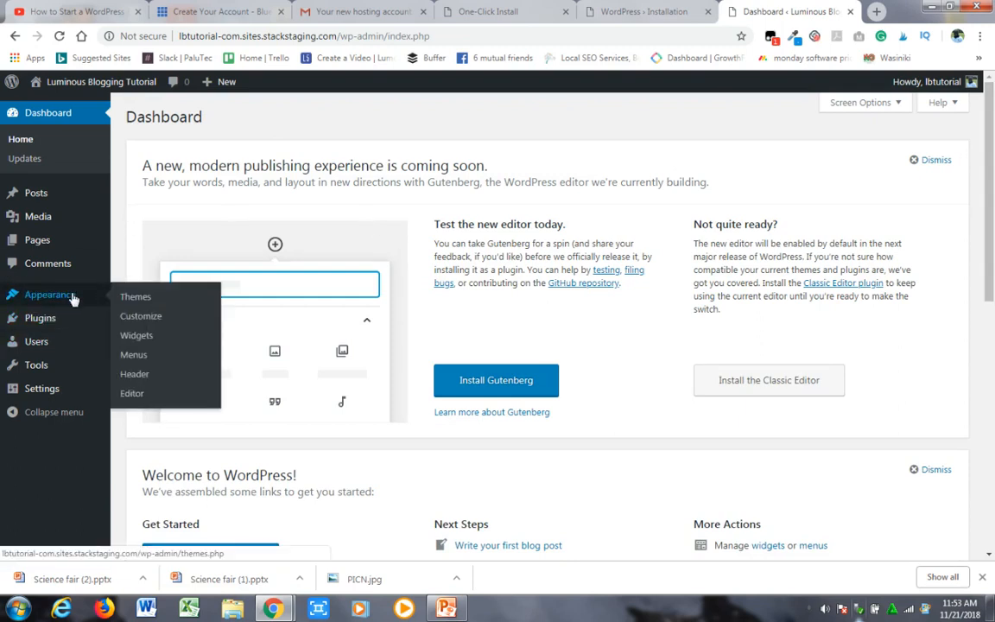
{"action": "left_click", "coordinate": [137, 297]}
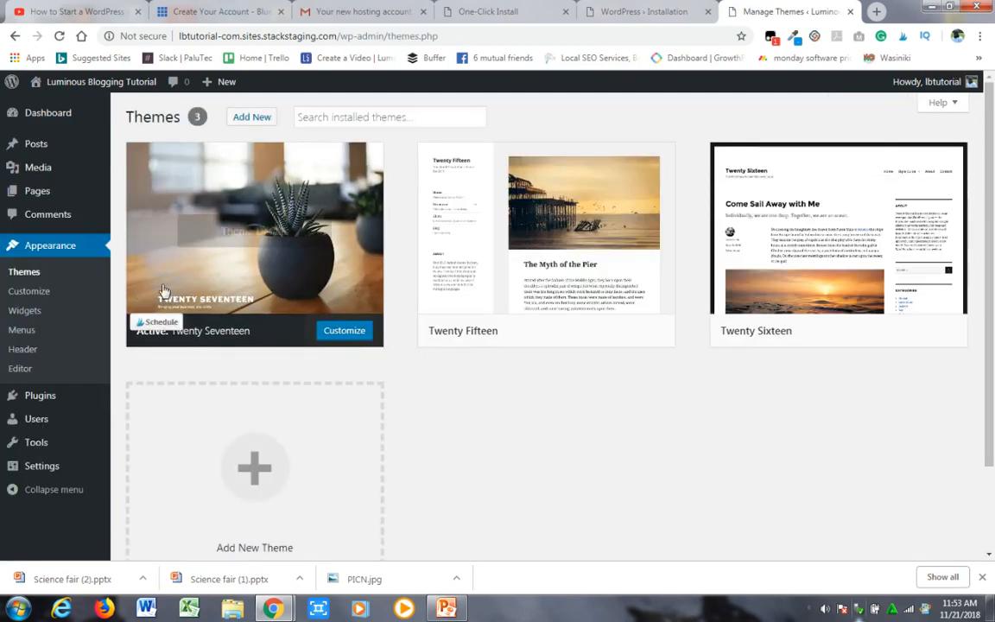
{"action": "mouse_move", "coordinate": [864, 259]}
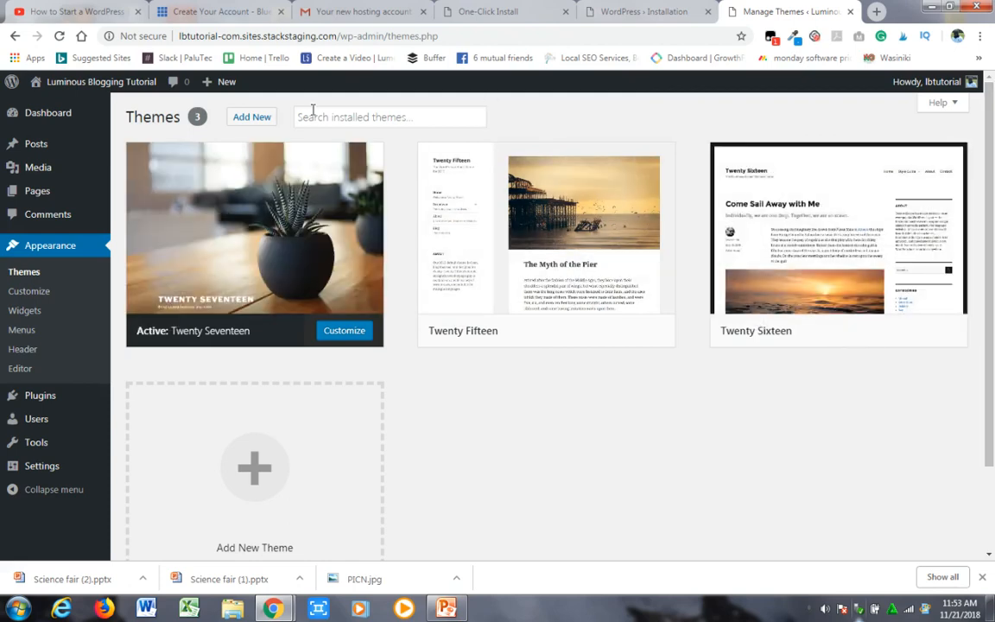
{"action": "left_click", "coordinate": [250, 119]}
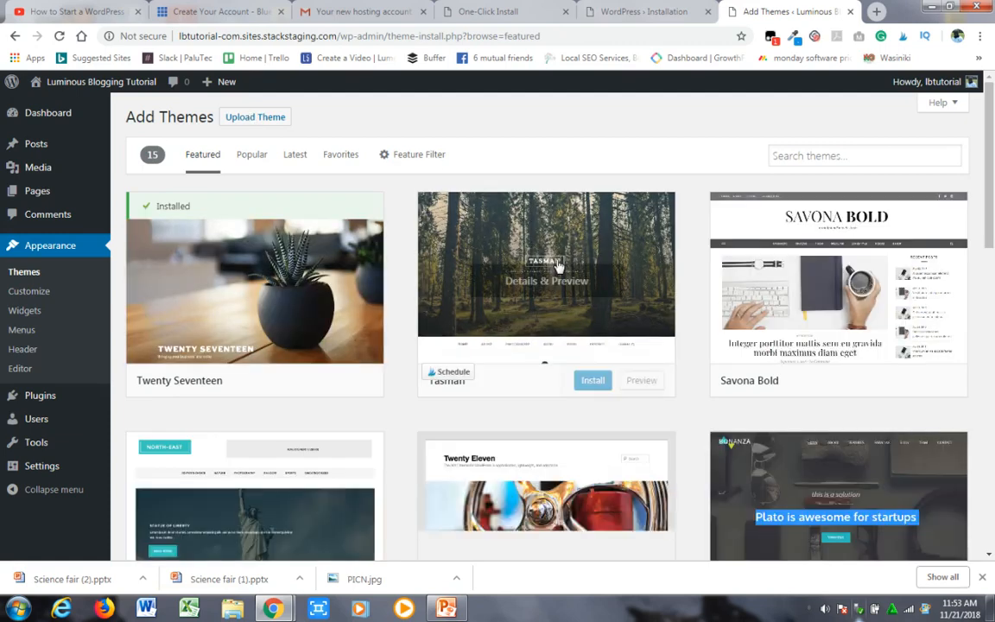
- Browse the featured themes in the catalogue and look through the popular ones
{"action": "left_click_drag", "start_coordinate": [993, 166], "coordinate": [994, 122]}
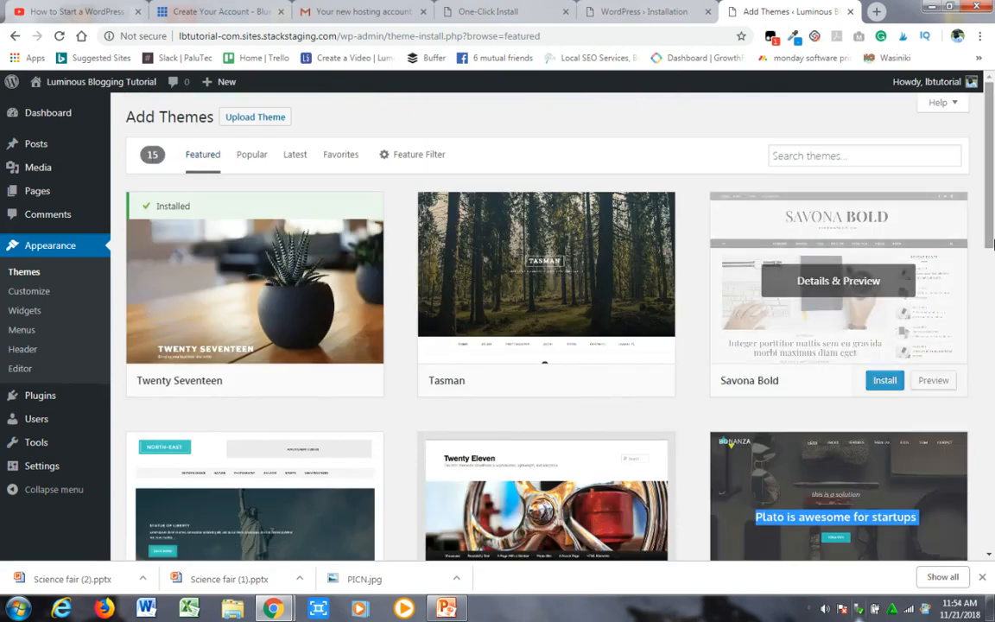
{"action": "left_click_drag", "start_coordinate": [990, 167], "coordinate": [993, 136]}
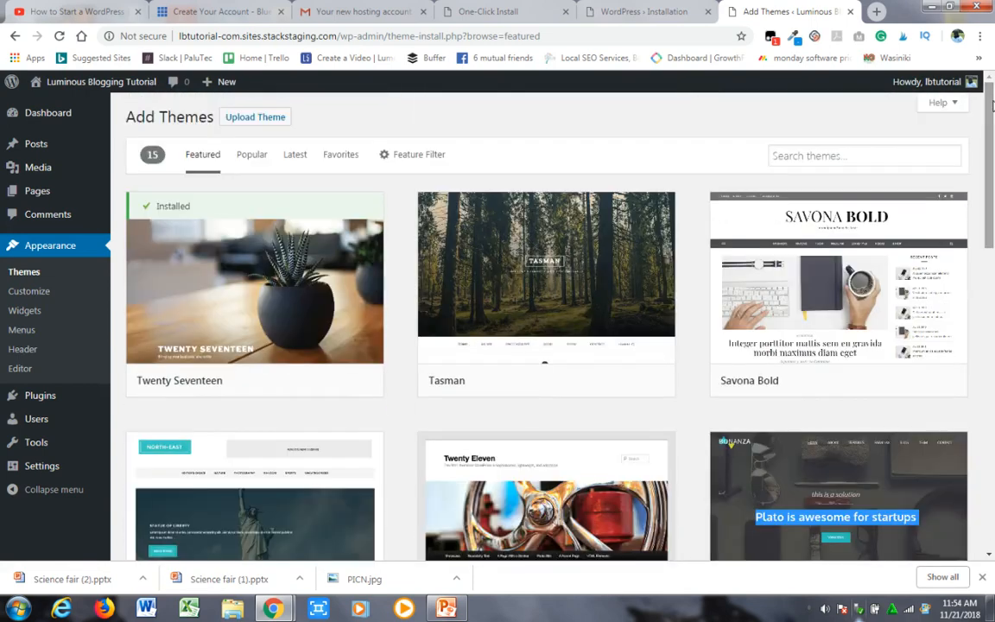
{"action": "left_click", "coordinate": [250, 161]}
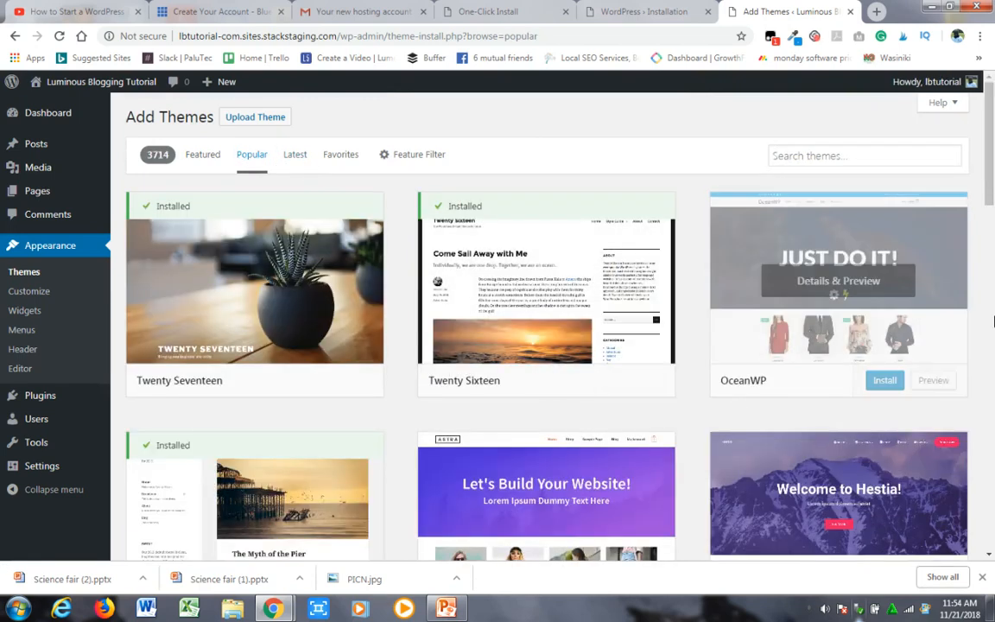
{"action": "scroll", "coordinate": [992, 170], "scroll_direction": "down", "scroll_amount": 12}
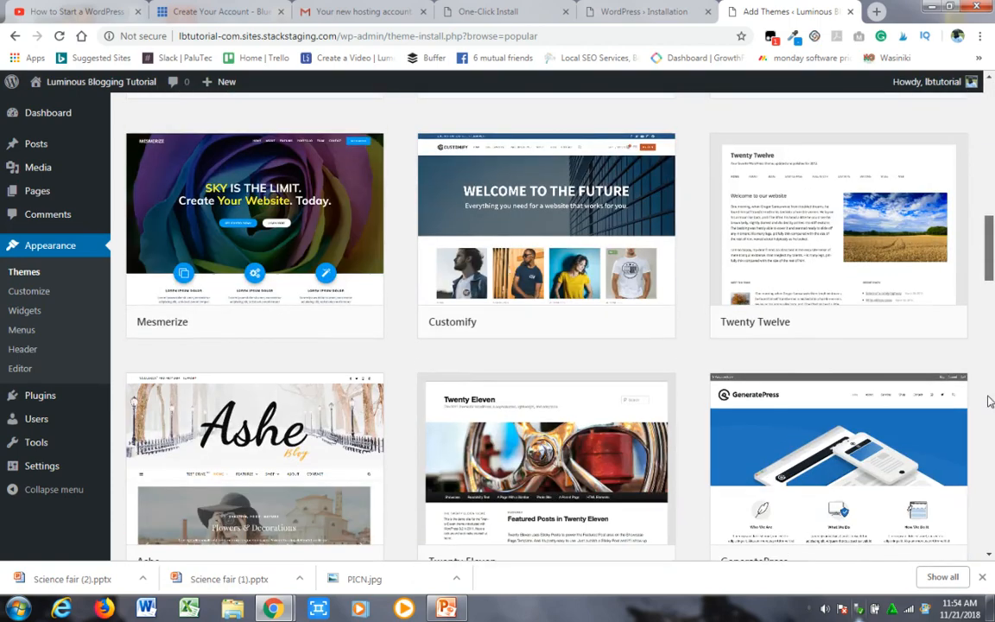
{"action": "scroll", "coordinate": [989, 400], "scroll_direction": "up", "scroll_amount": 12}
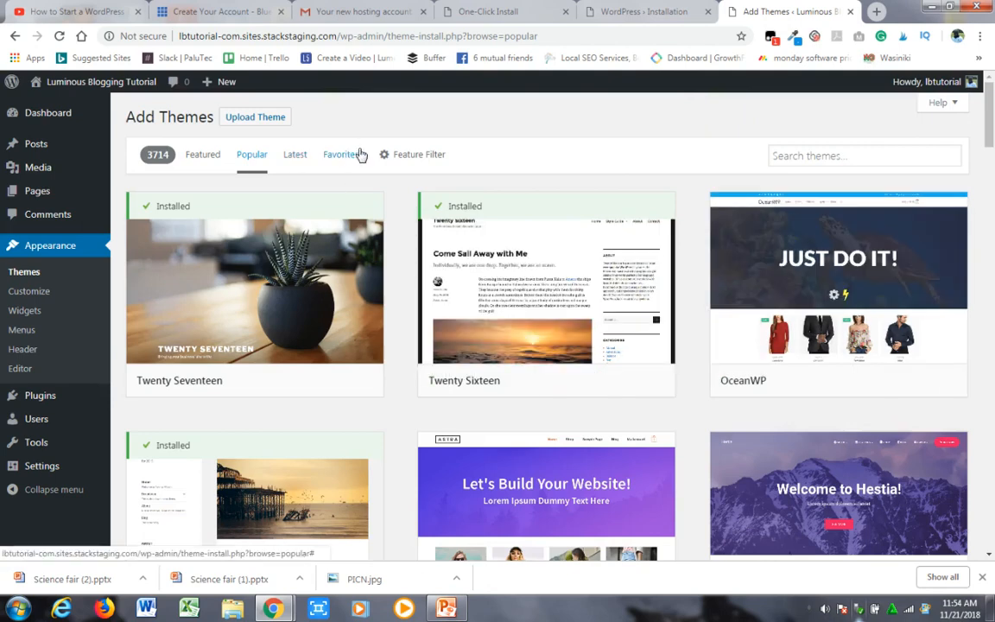
- Filter the themes by the Blog subject, the Featured Image Header feature and the Right Sidebar layout, and browse the matches
{"action": "left_click", "coordinate": [418, 162]}
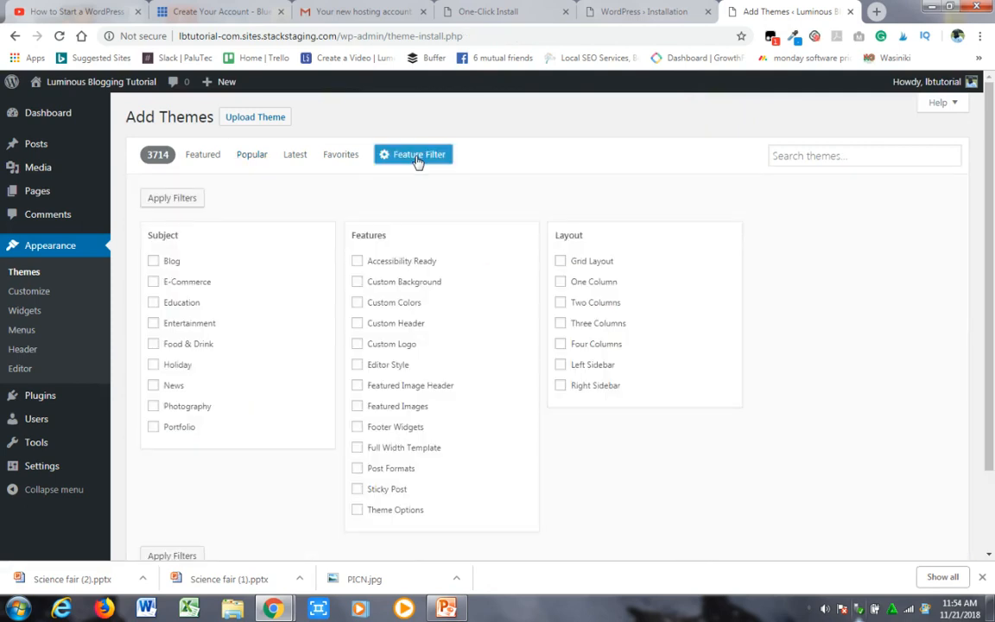
{"action": "left_click", "coordinate": [154, 261]}
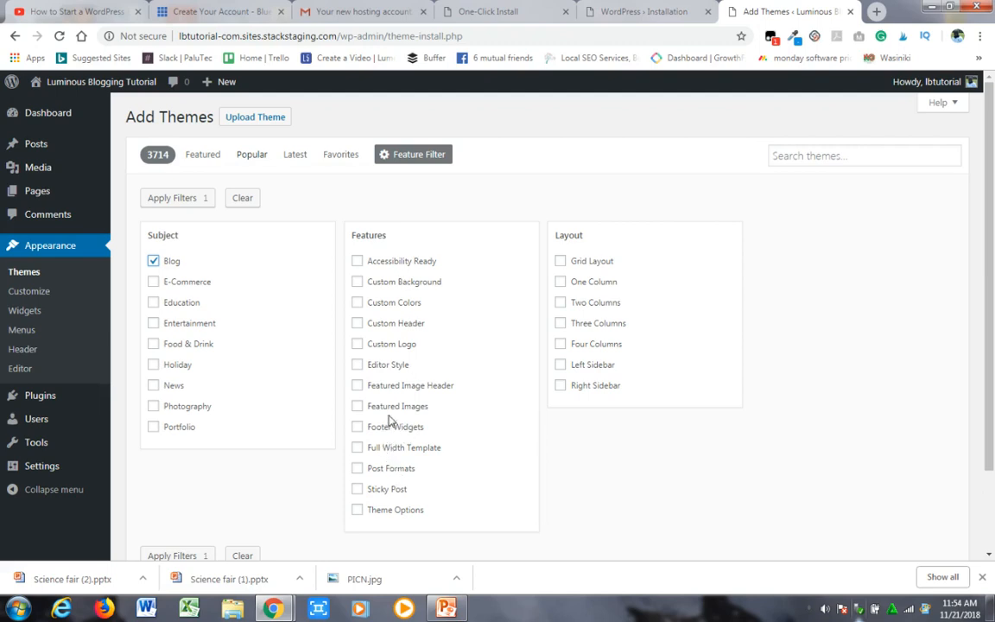
{"action": "left_click", "coordinate": [566, 389]}
{"action": "left_click", "coordinate": [358, 386]}
{"action": "scroll", "coordinate": [981, 281], "scroll_direction": "down", "scroll_amount": 2}
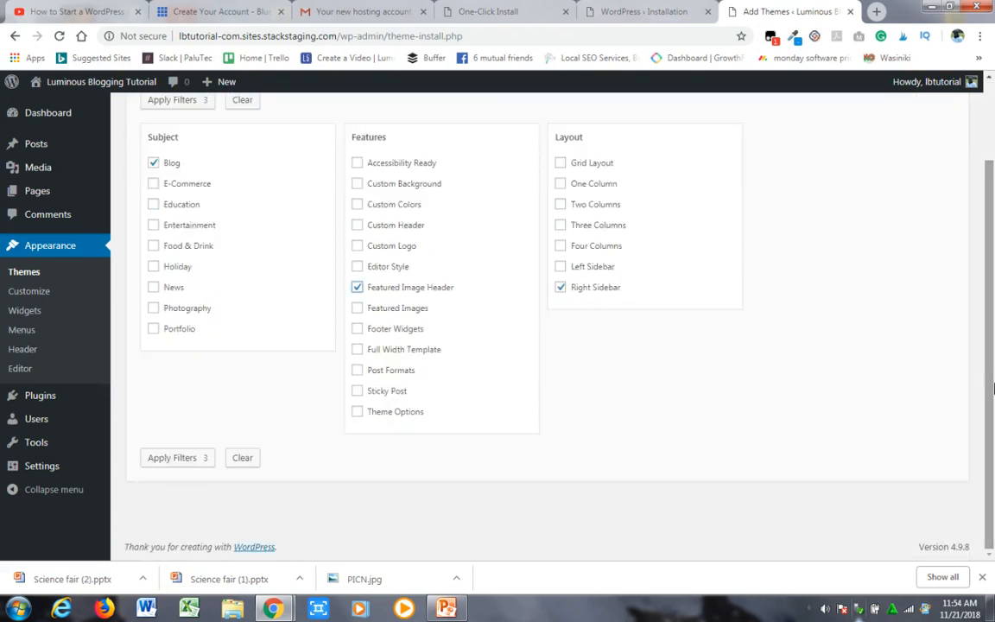
{"action": "left_click", "coordinate": [181, 458]}
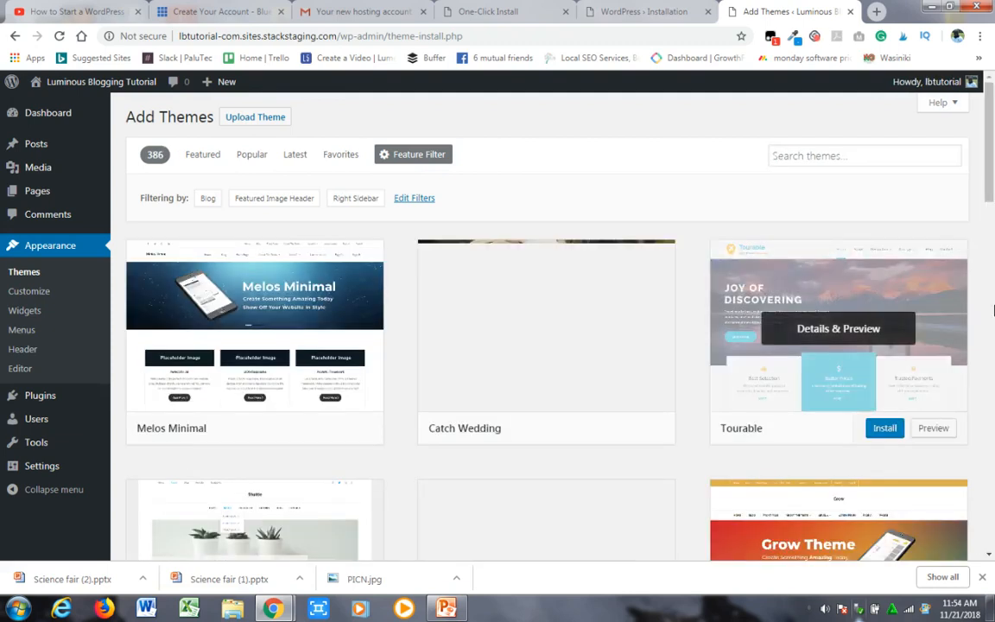
{"action": "left_click_drag", "start_coordinate": [989, 188], "coordinate": [993, 376]}
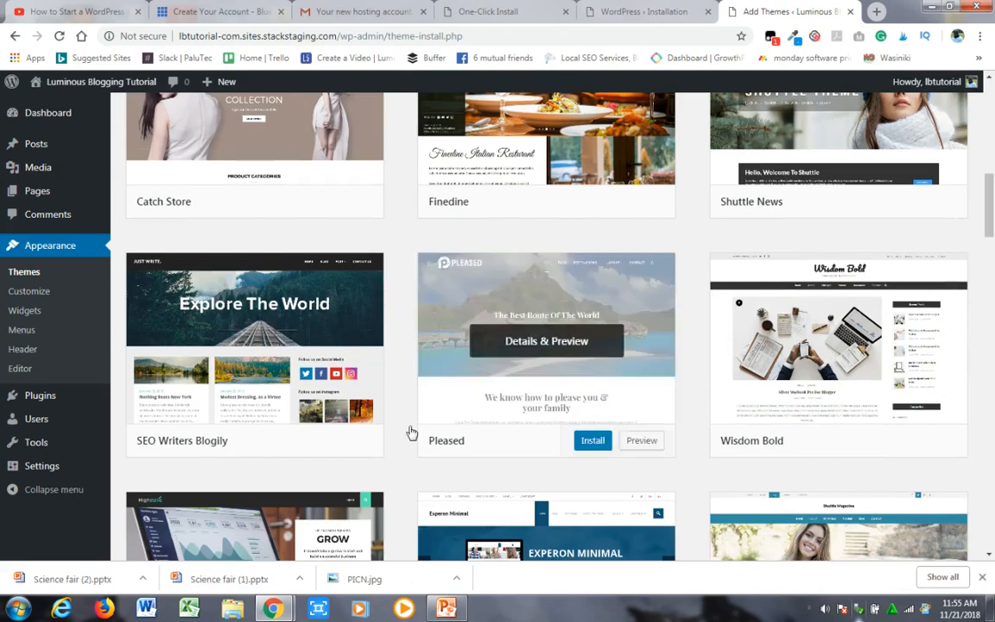
- Preview the SEO Writers Blogily theme and close the preview
{"action": "mouse_move", "coordinate": [213, 380]}
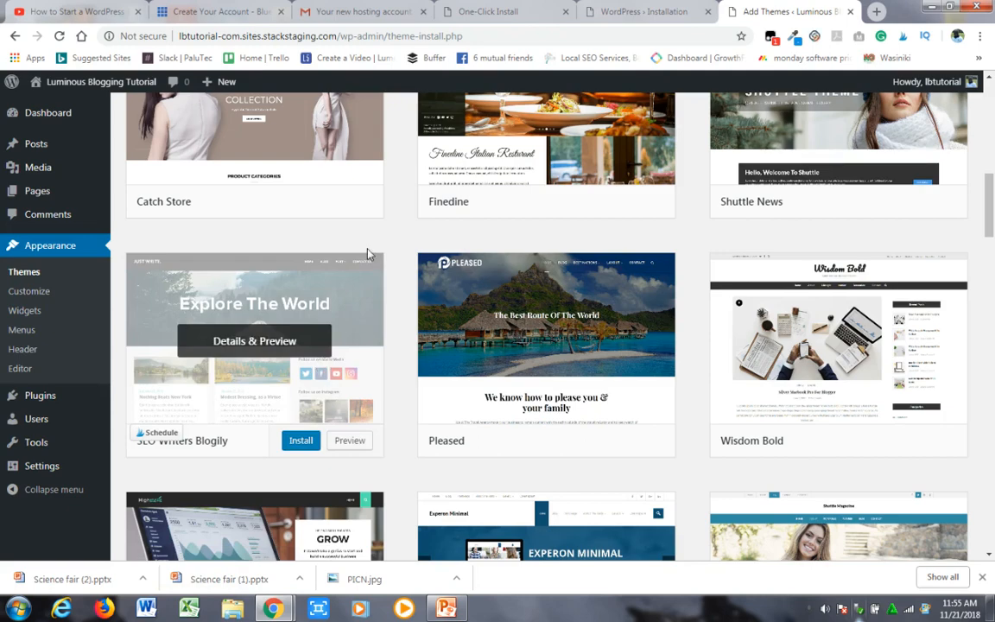
{"action": "mouse_move", "coordinate": [337, 285]}
{"action": "left_click", "coordinate": [349, 442]}
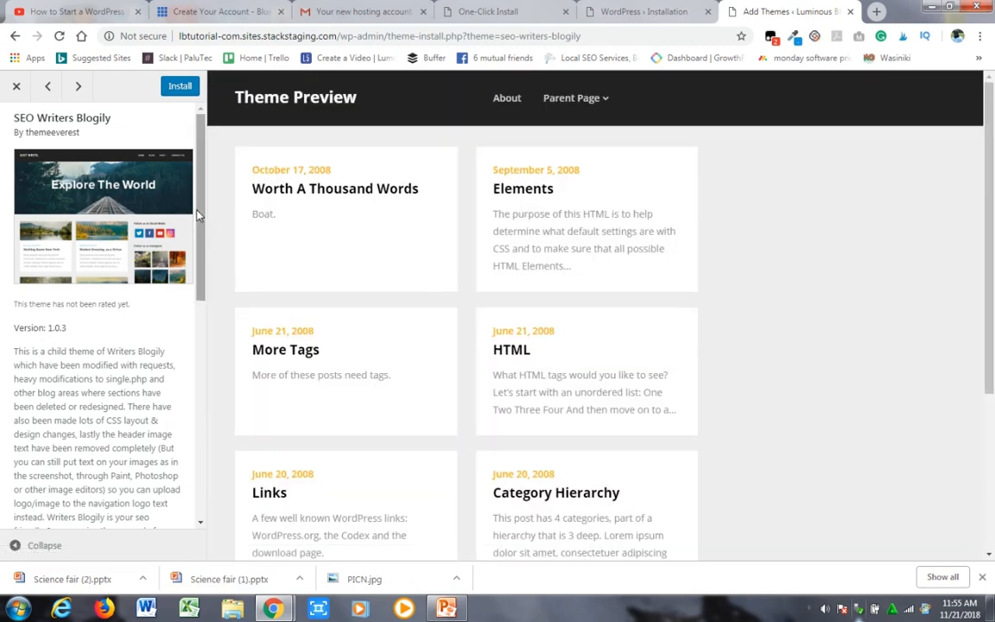
{"action": "left_click_drag", "start_coordinate": [197, 215], "coordinate": [254, 127]}
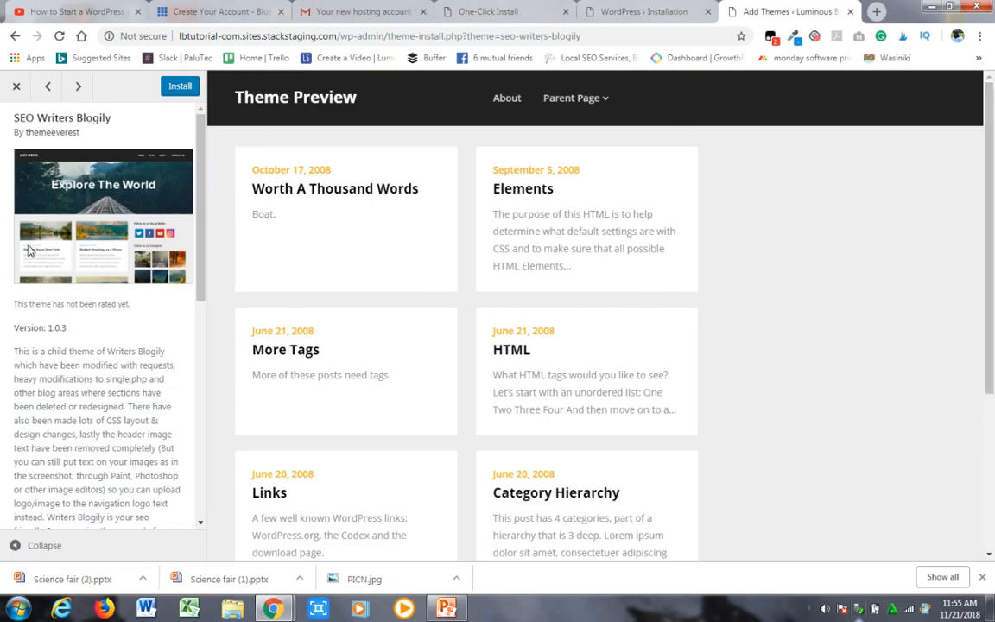
{"action": "left_click", "coordinate": [17, 89]}
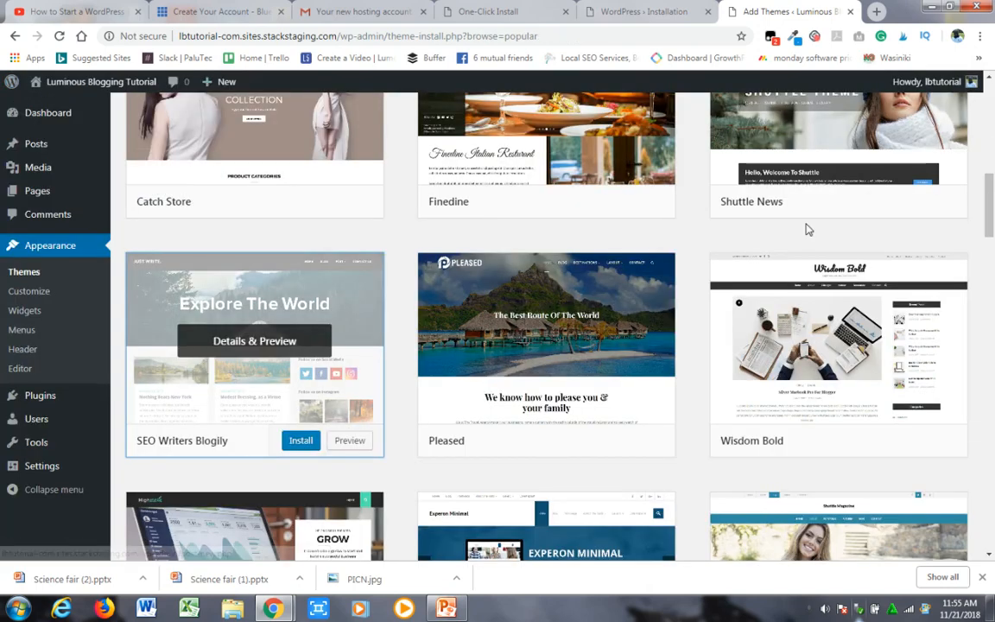
- Search the theme catalogue for "nisarg"
{"action": "left_click_drag", "start_coordinate": [990, 185], "coordinate": [990, 112]}
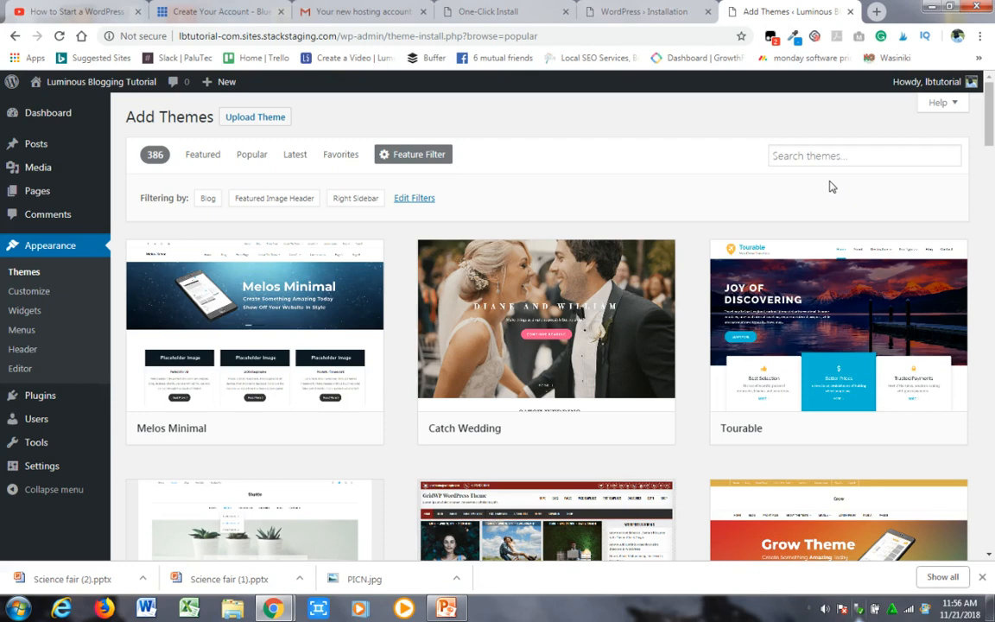
{"action": "left_click", "coordinate": [809, 157]}
{"action": "type", "text": "r"}
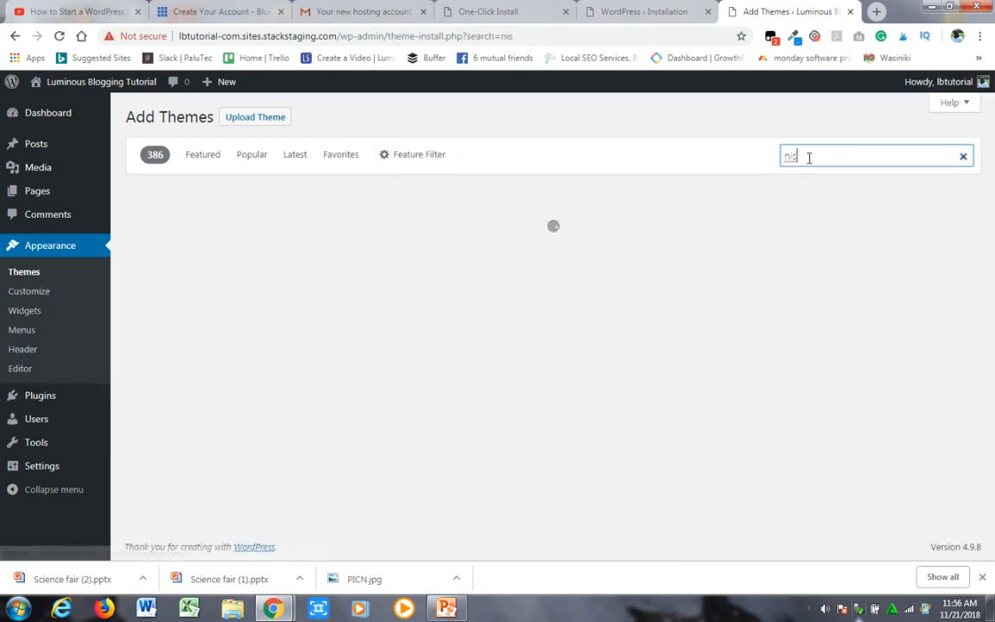
{"action": "type", "text": "isra"}
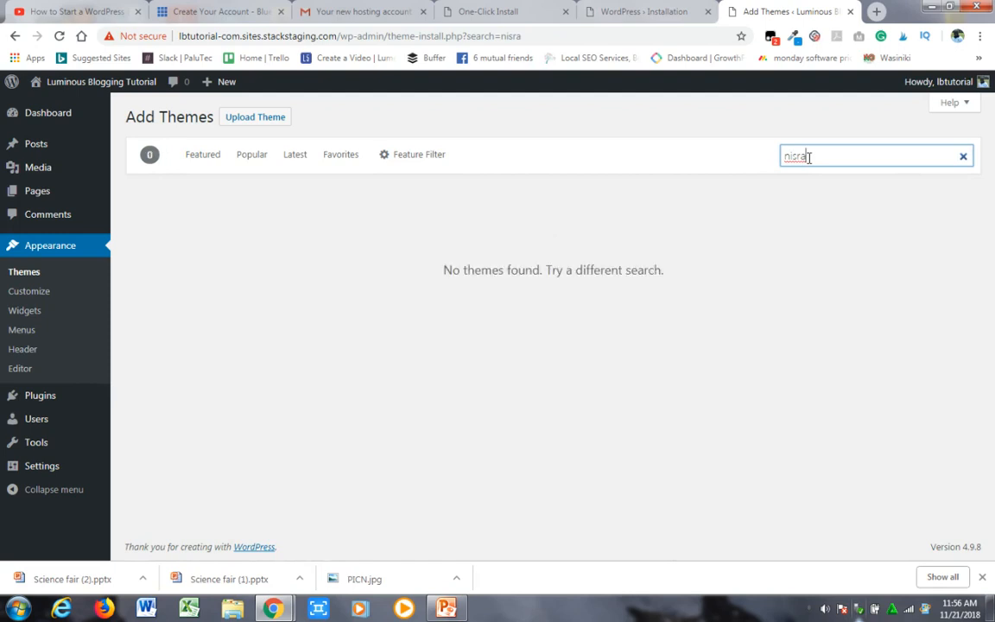
{"action": "key", "text": "BackSpace"}
{"action": "key", "text": "BackSpace"}
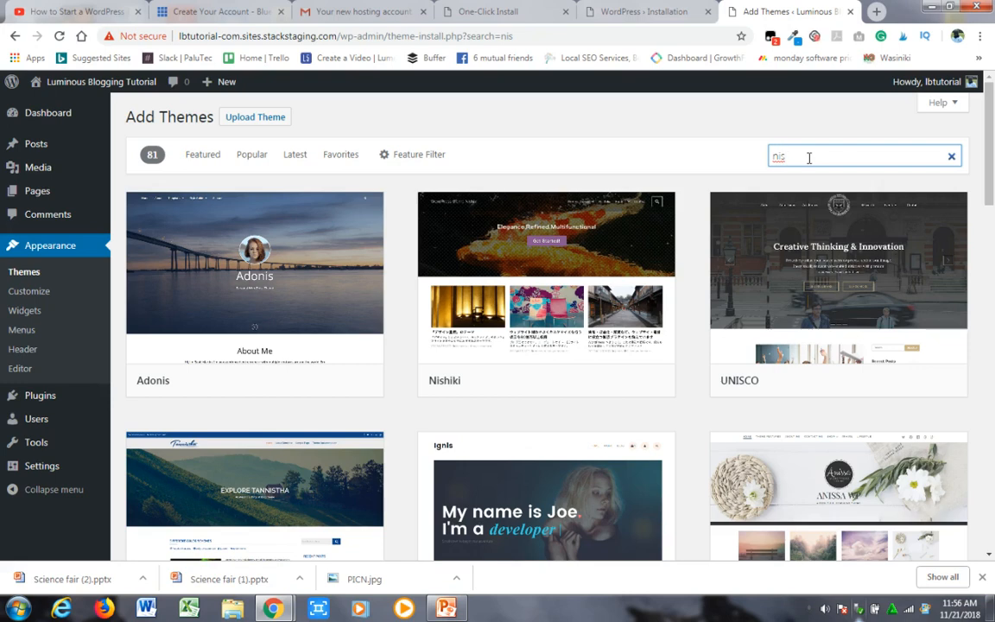
{"action": "type", "text": "arg"}
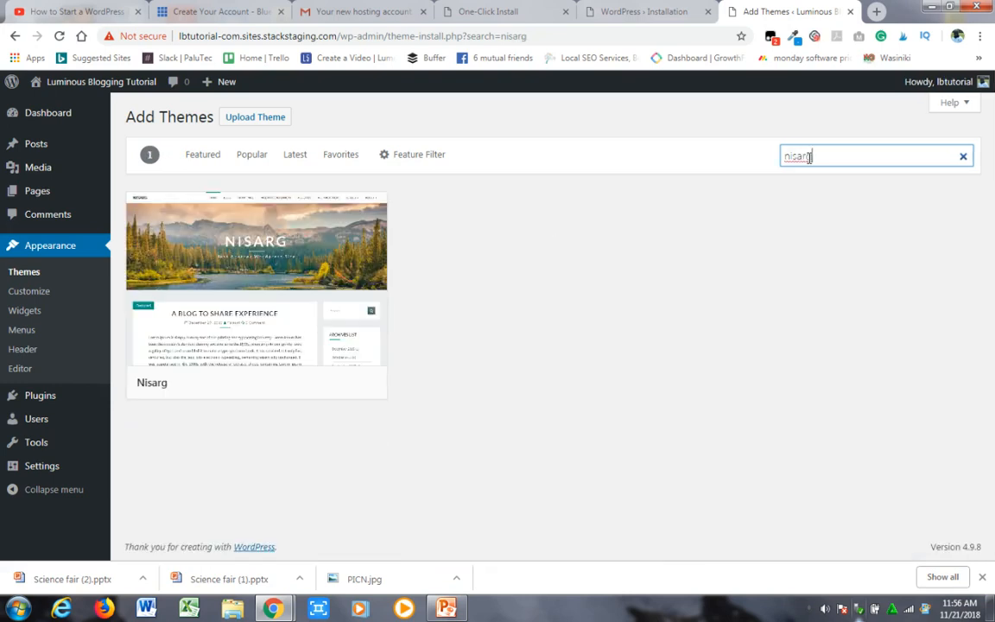
- Install the Nisarg theme and activate it on the site
{"action": "mouse_move", "coordinate": [242, 229]}
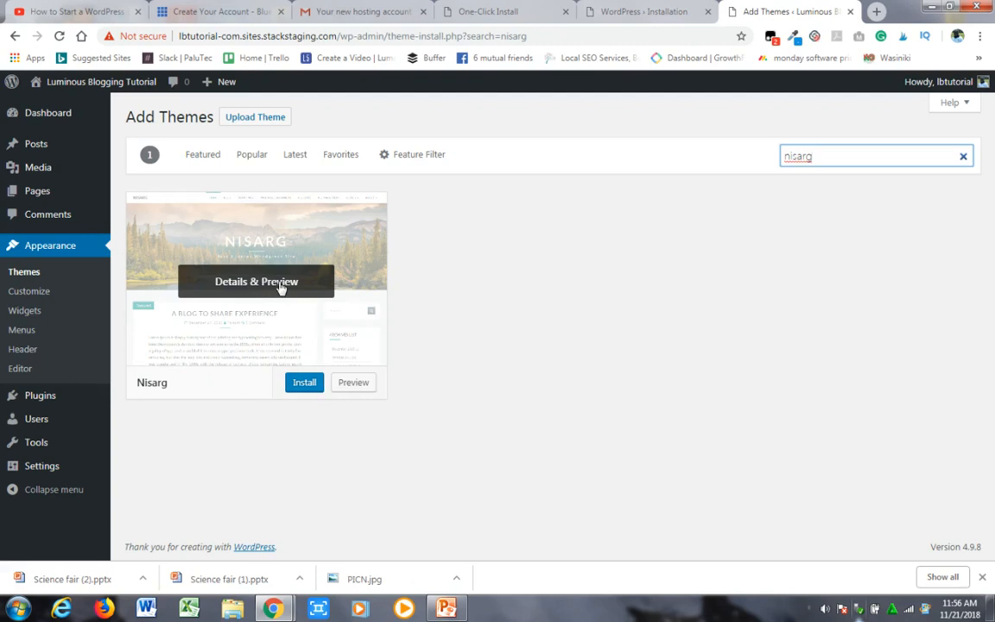
{"action": "left_click", "coordinate": [313, 389]}
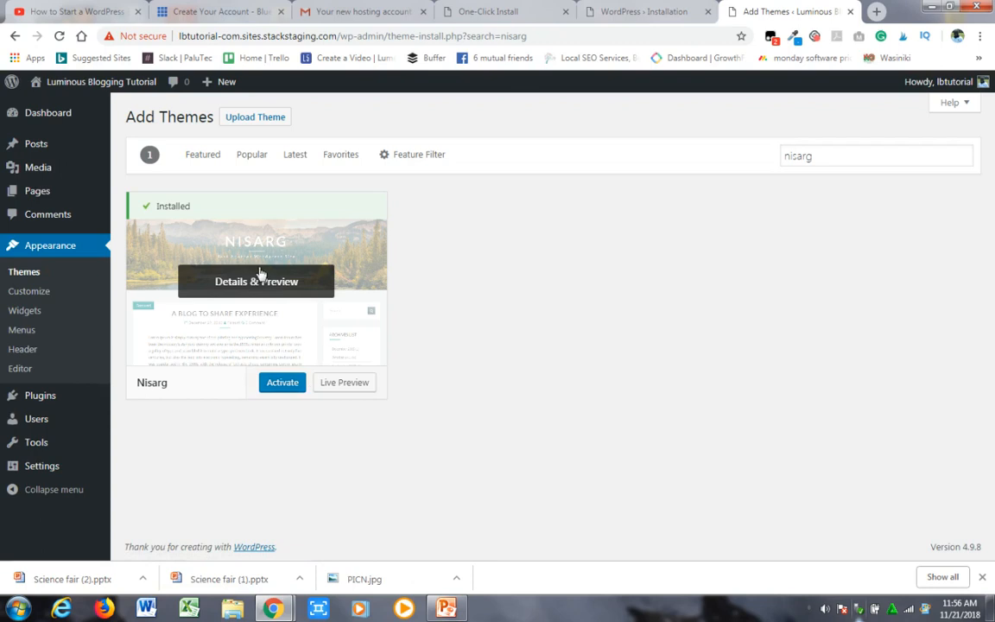
{"action": "left_click", "coordinate": [284, 384]}
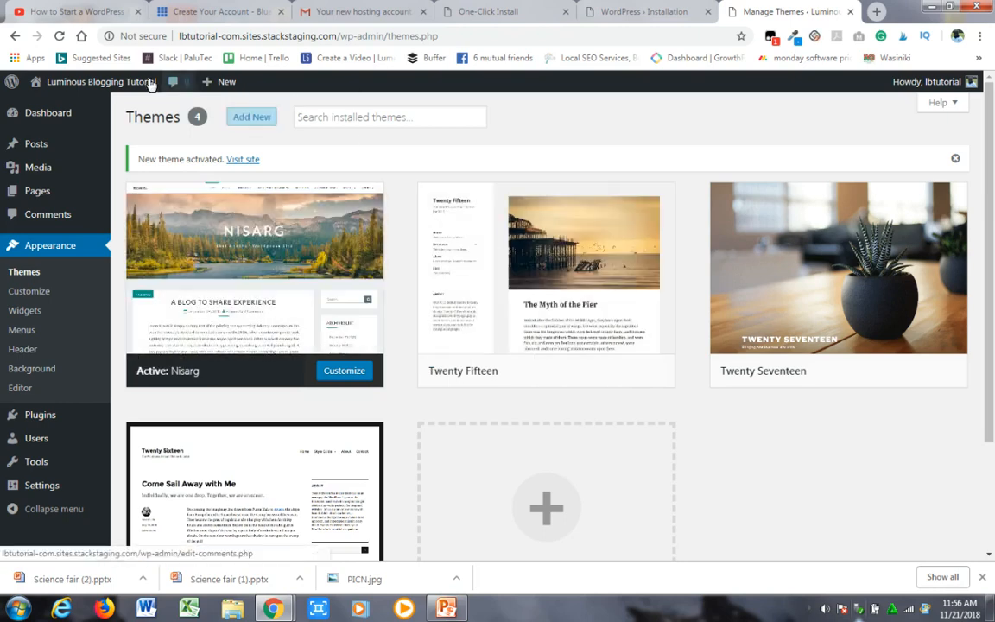
- View the site's home page at lbtutorial-com.sites.stackstaging.com in a new browser tab and return to the themes page
{"action": "mouse_move", "coordinate": [75, 110]}
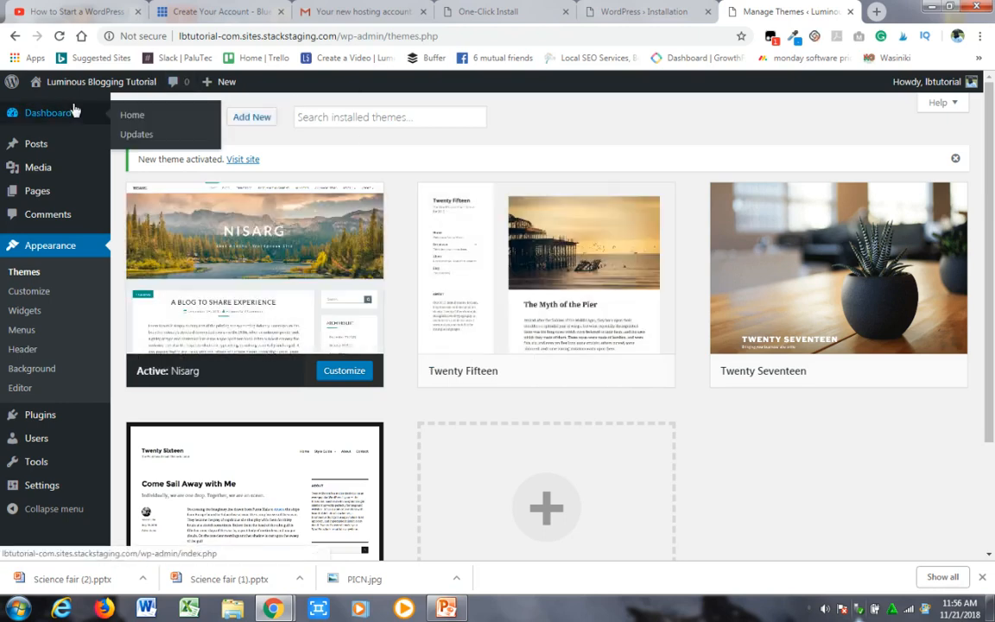
{"action": "left_click", "coordinate": [335, 36]}
{"action": "left_click_drag", "start_coordinate": [335, 36], "coordinate": [181, 38]}
{"action": "key", "text": "ctrl+c"}
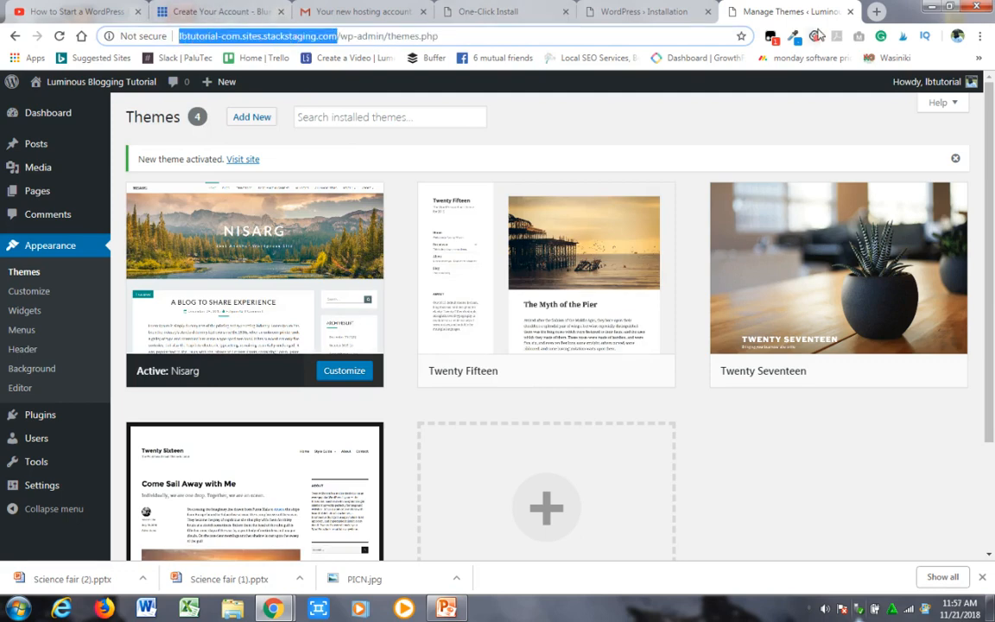
{"action": "left_click", "coordinate": [876, 13]}
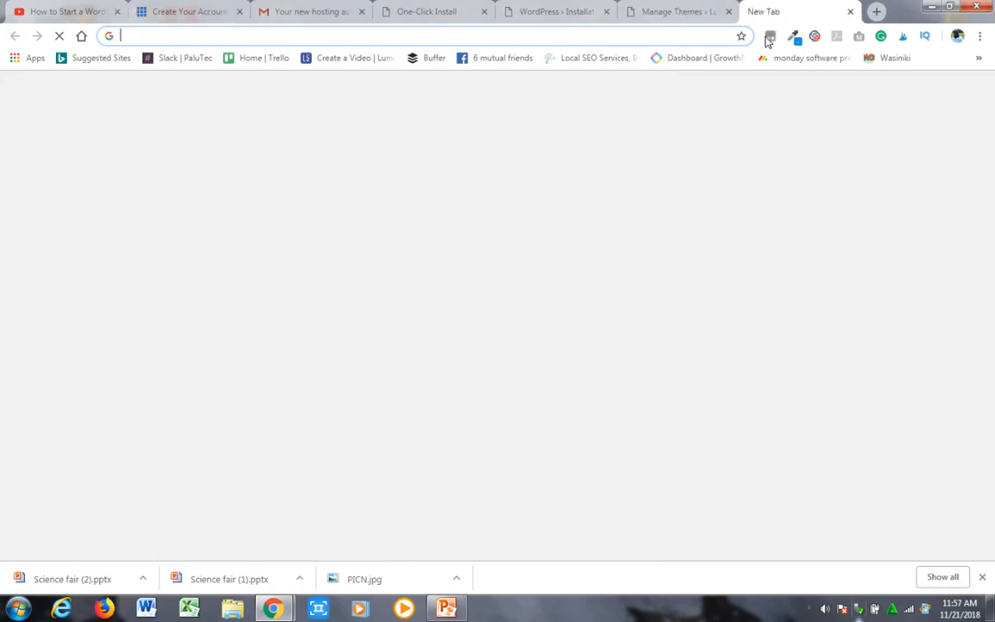
{"action": "key", "text": "ctrl+v"}
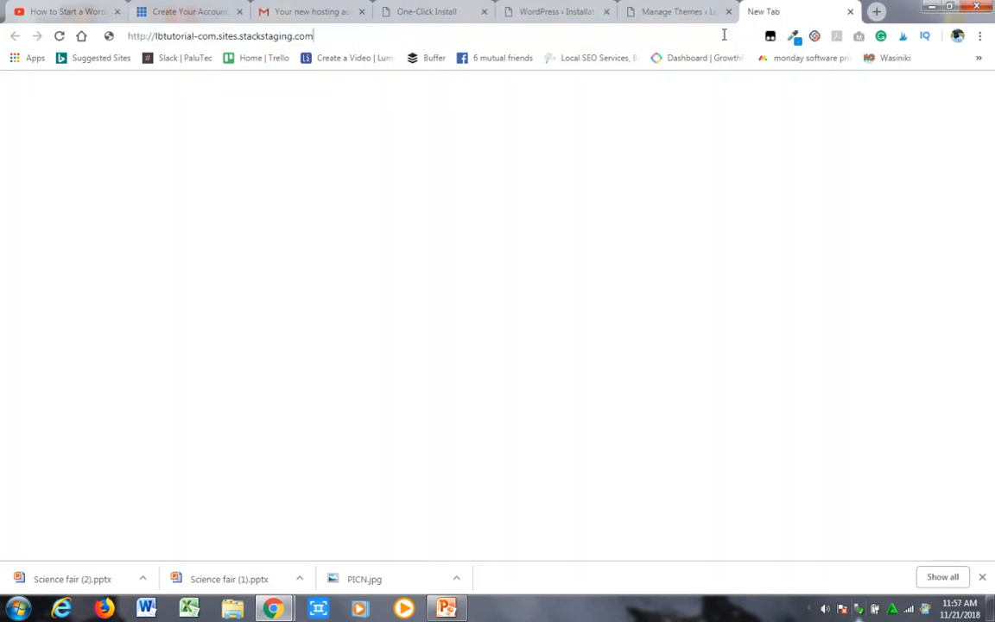
{"action": "key", "text": "Return"}
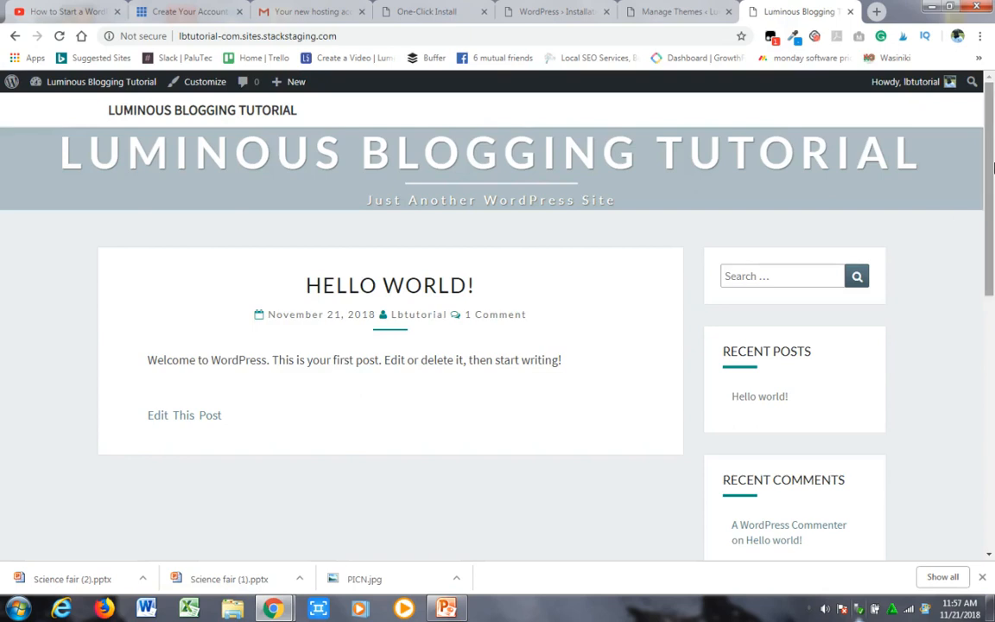
{"action": "left_click_drag", "start_coordinate": [987, 167], "coordinate": [993, 105]}
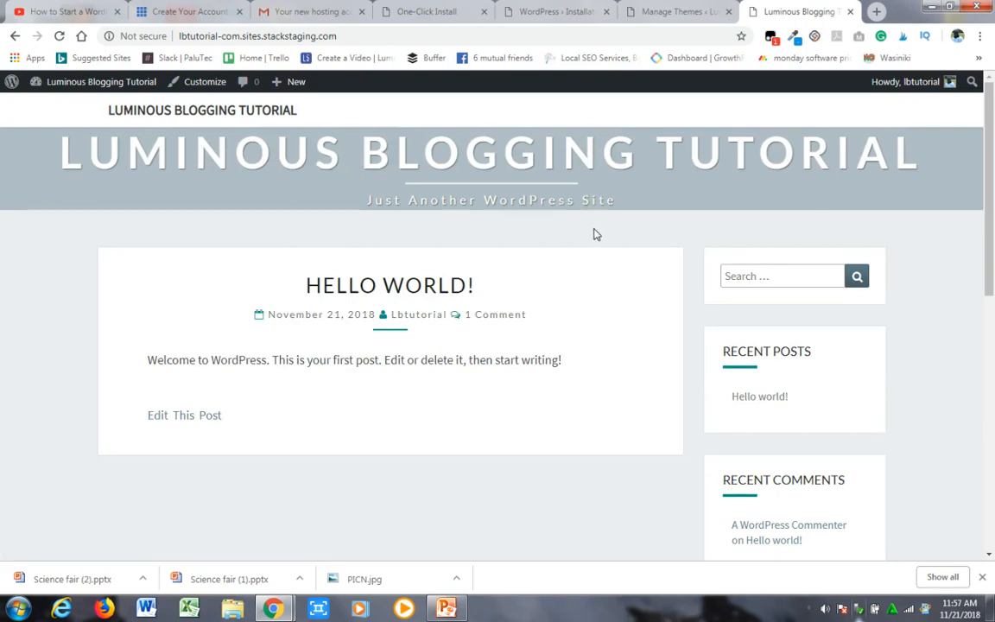
{"action": "left_click", "coordinate": [650, 14]}
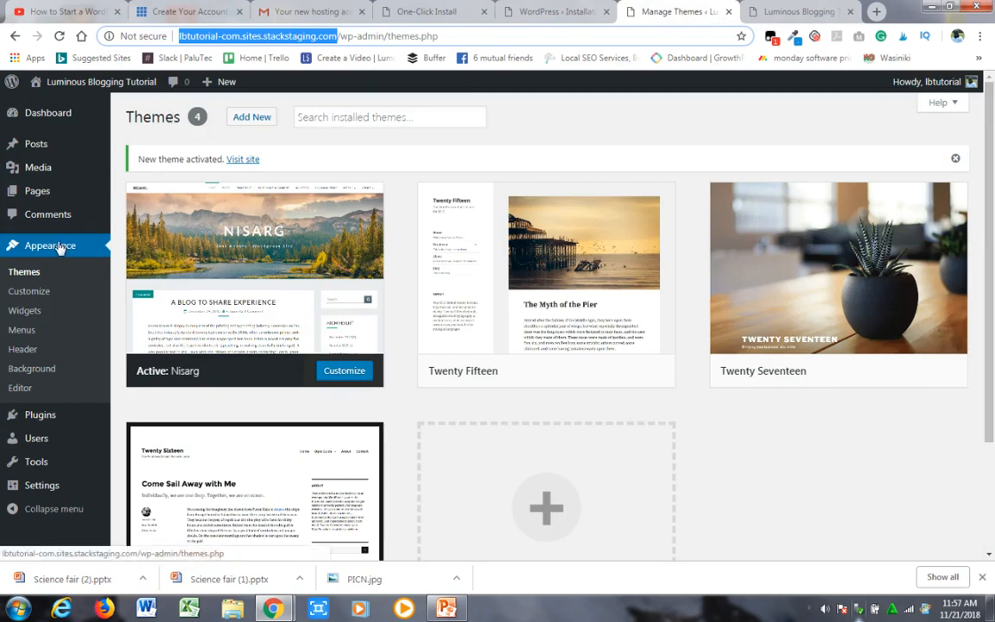
- Customize the active theme's Site Identity, replacing the tagline with "WordPress tutorials for beginners"
{"action": "left_click", "coordinate": [33, 294]}
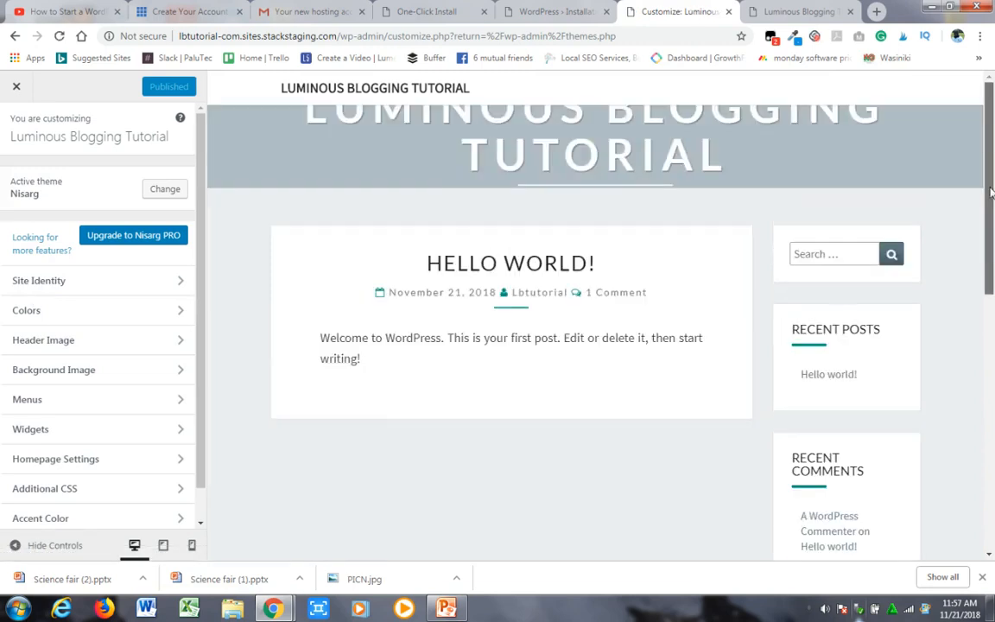
{"action": "left_click", "coordinate": [178, 281]}
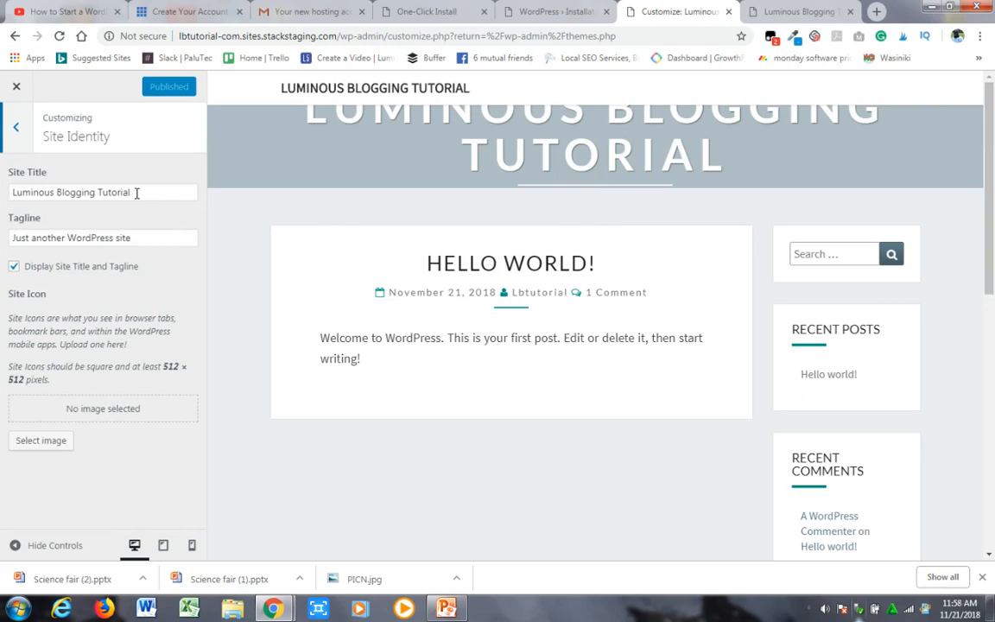
{"action": "left_click", "coordinate": [133, 238]}
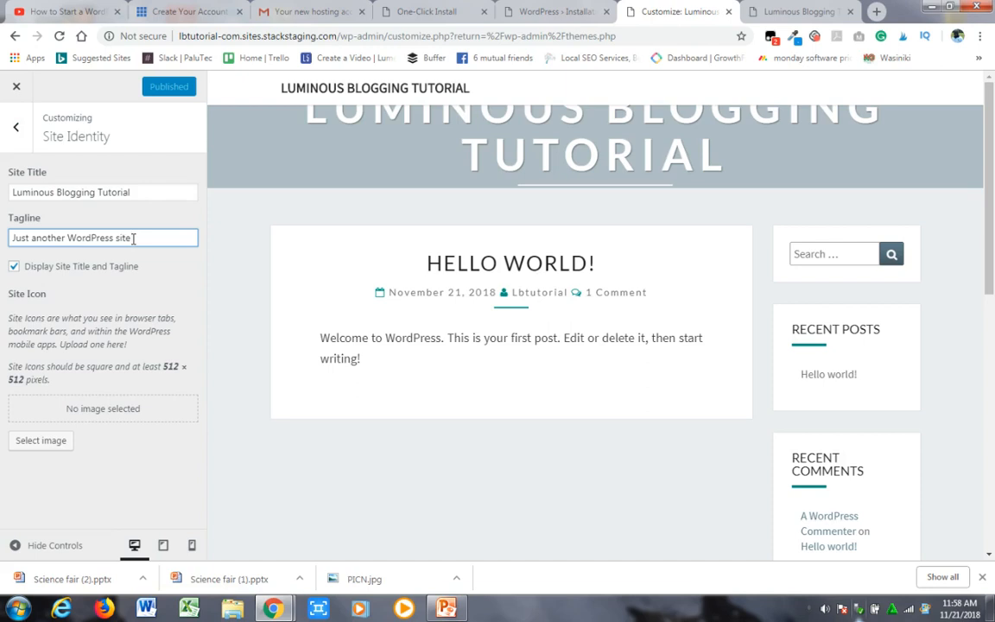
{"action": "key", "text": "BackSpace"}
{"action": "key", "text": "BackSpace"}
{"action": "key", "text": "BackSpace"}
{"action": "key", "text": "BackSpace"}
{"action": "key", "text": "BackSpace"}
{"action": "key", "text": "BackSpace"}
{"action": "key", "text": "BackSpace"}
{"action": "key", "text": "BackSpace"}
{"action": "key", "text": "BackSpace"}
{"action": "key", "text": "BackSpace"}
{"action": "key", "text": "BackSpace"}
{"action": "key", "text": "BackSpace"}
{"action": "key", "text": "BackSpace"}
{"action": "key", "text": "BackSpace"}
{"action": "key", "text": "BackSpace"}
{"action": "key", "text": "BackSpace"}
{"action": "key", "text": "BackSpace"}
{"action": "key", "text": "BackSpace"}
{"action": "key", "text": "BackSpace"}
{"action": "key", "text": "BackSpace"}
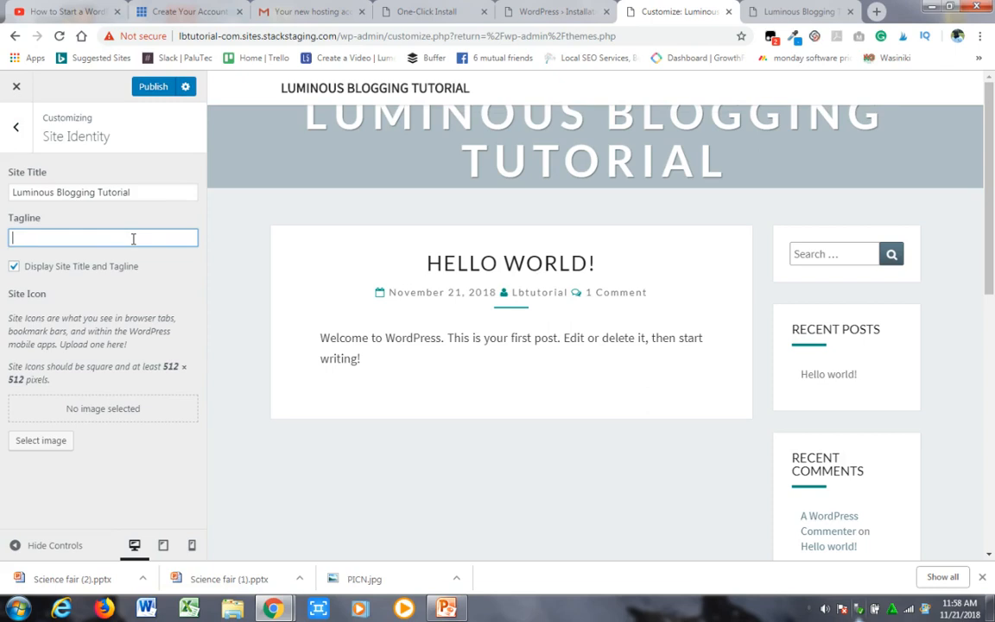
{"action": "type", "text": "W"}
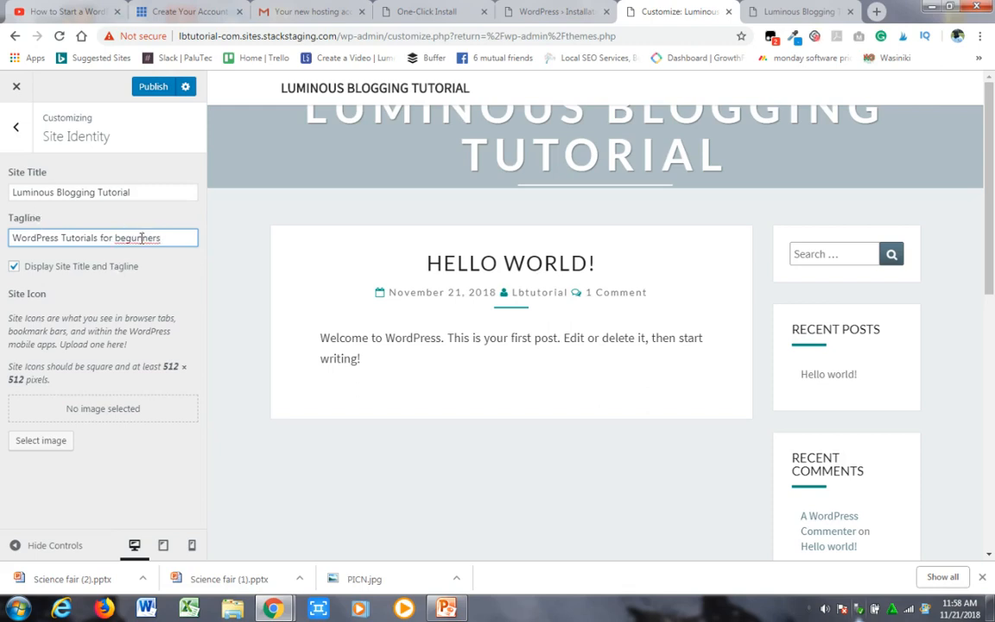
{"action": "right_click", "coordinate": [142, 238]}
{"action": "left_click", "coordinate": [169, 250]}
{"action": "left_click", "coordinate": [68, 238]}
{"action": "key", "text": "BackSpace"}
{"action": "type", "text": "t"}
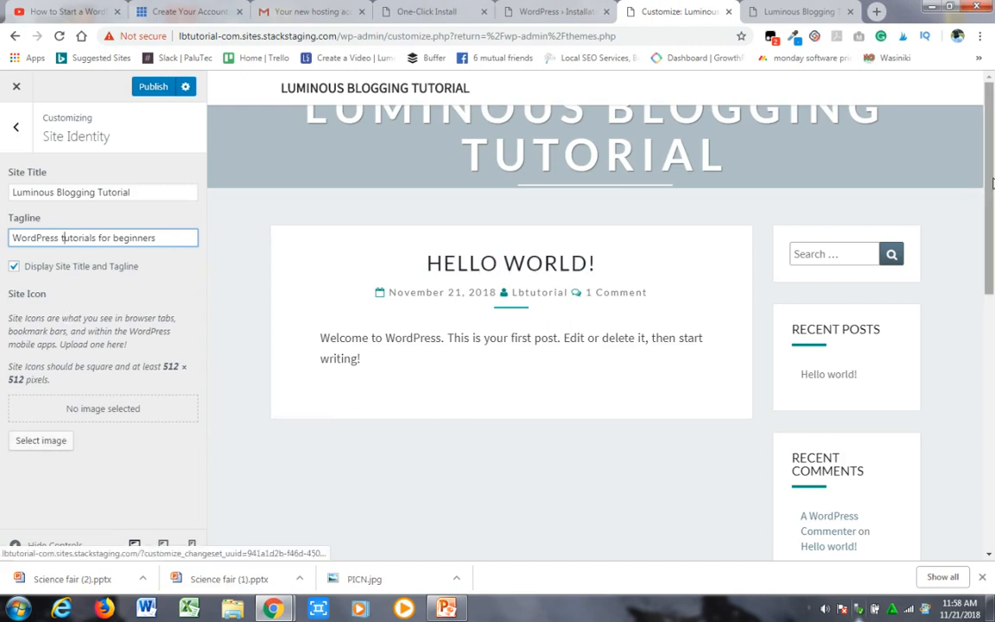
- Look over the page preview and publish the new tagline
{"action": "scroll", "coordinate": [991, 193], "scroll_direction": "down", "scroll_amount": 1}
{"action": "scroll", "coordinate": [991, 194], "scroll_direction": "down", "scroll_amount": 2}
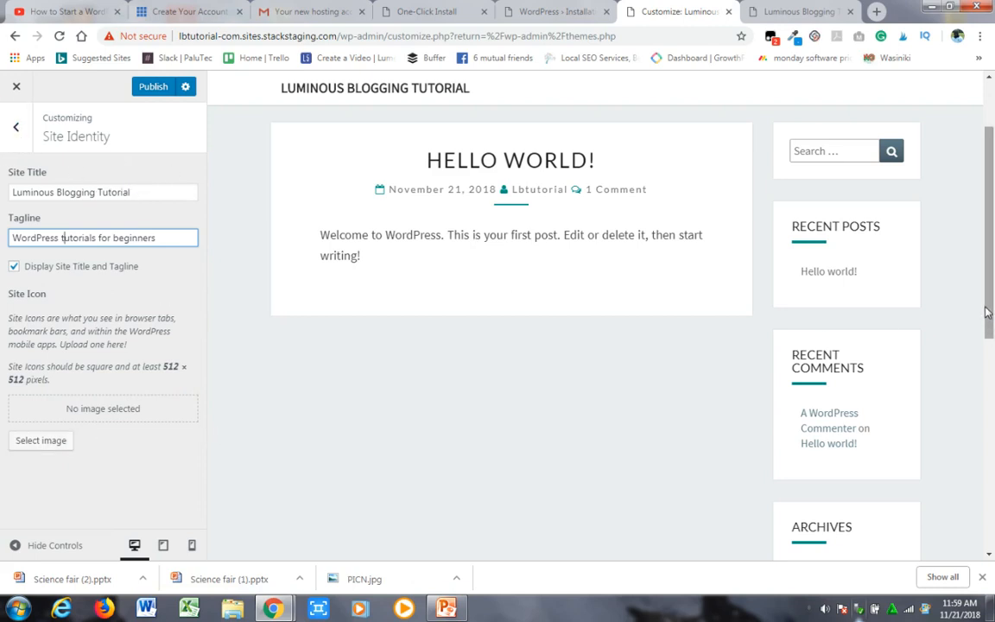
{"action": "left_click_drag", "start_coordinate": [989, 318], "coordinate": [981, 235]}
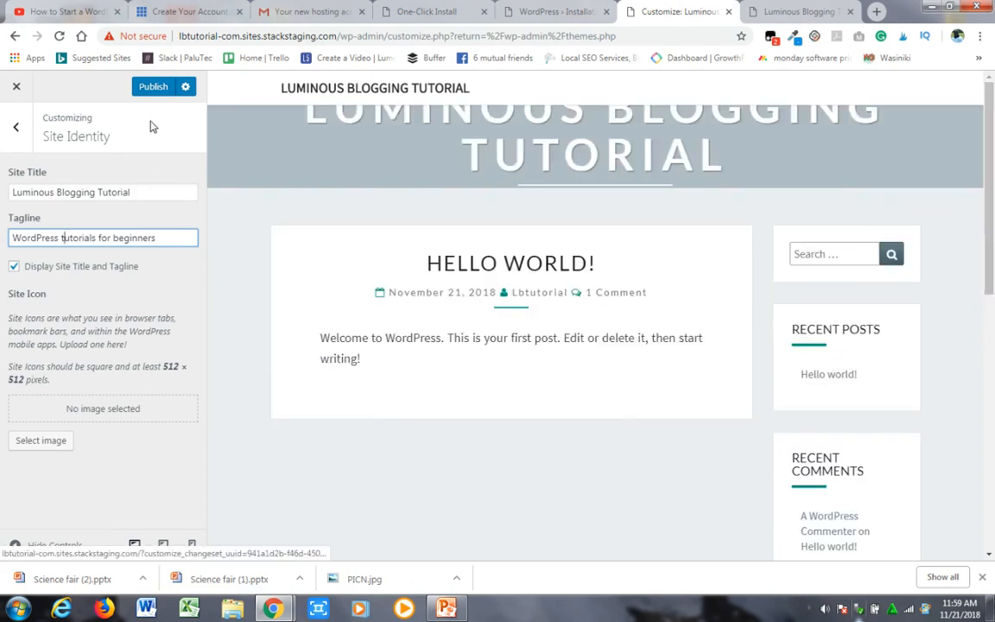
{"action": "left_click", "coordinate": [160, 89]}
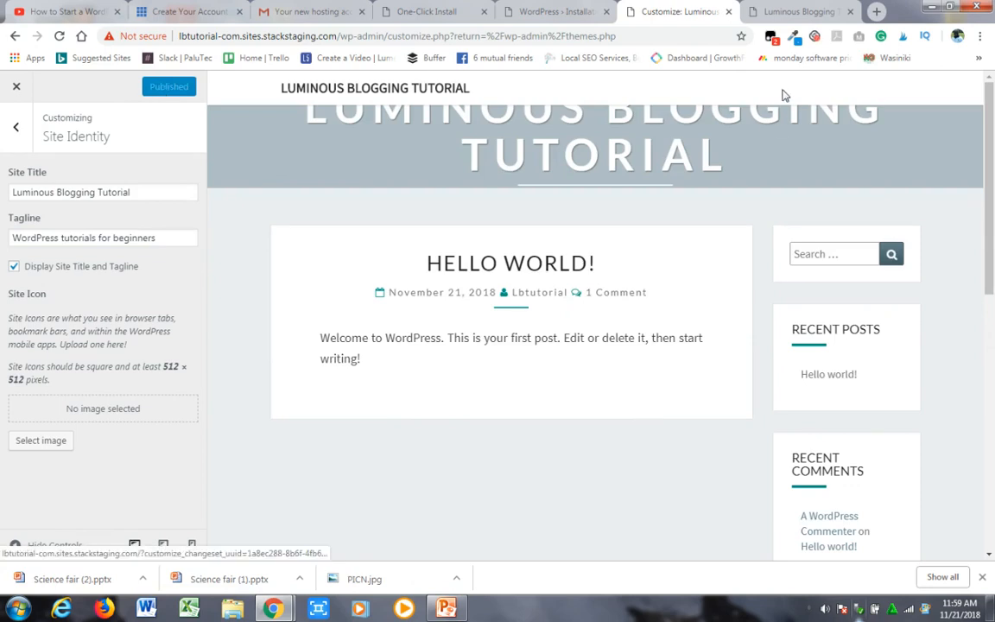
- Reload the live home page to check its tagline and return to the customizer
{"action": "left_click", "coordinate": [778, 11]}
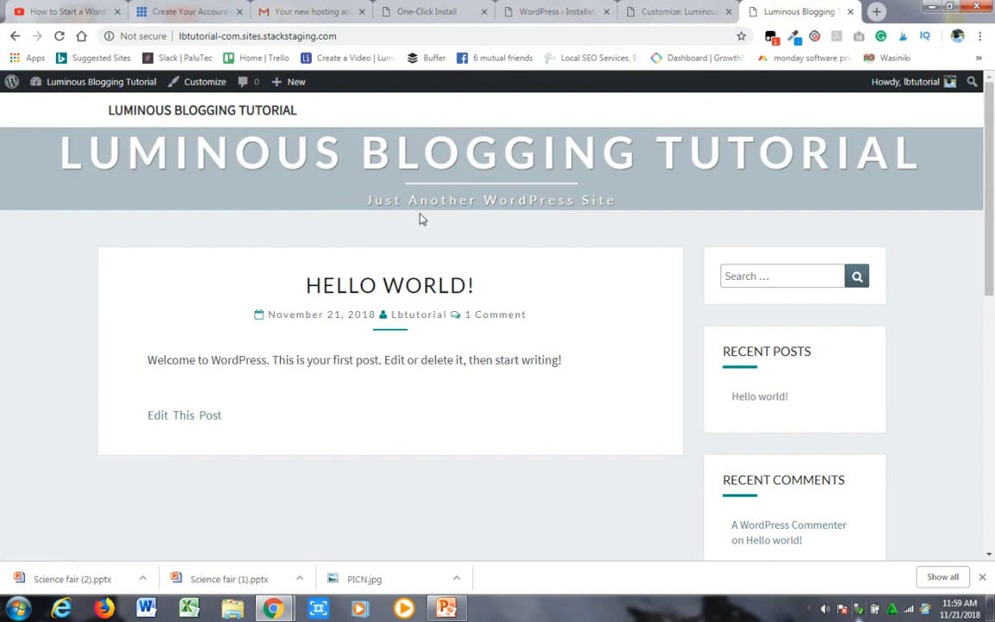
{"action": "left_click", "coordinate": [60, 37]}
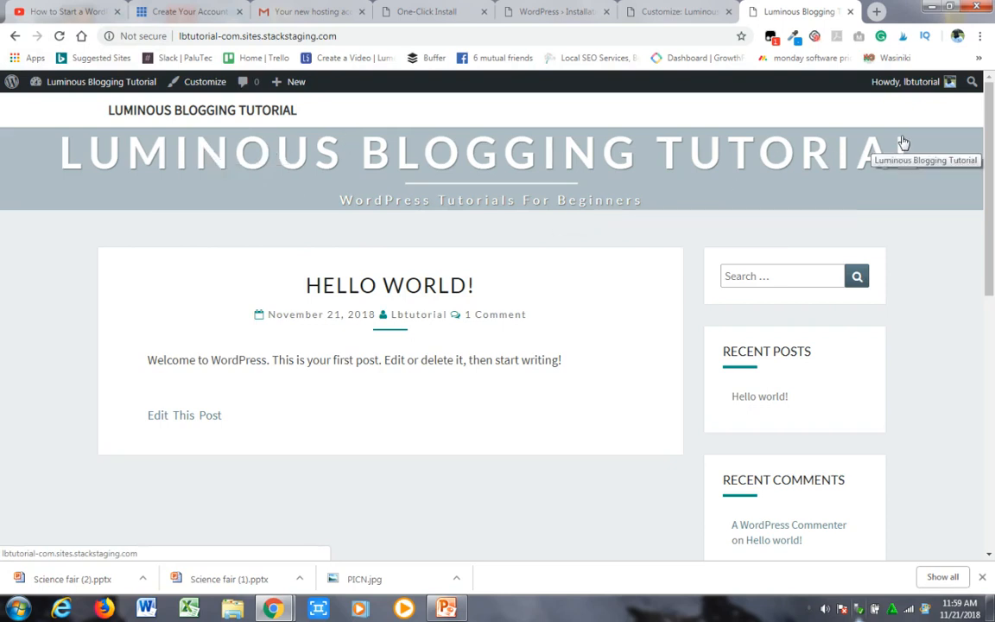
{"action": "left_click", "coordinate": [666, 12]}
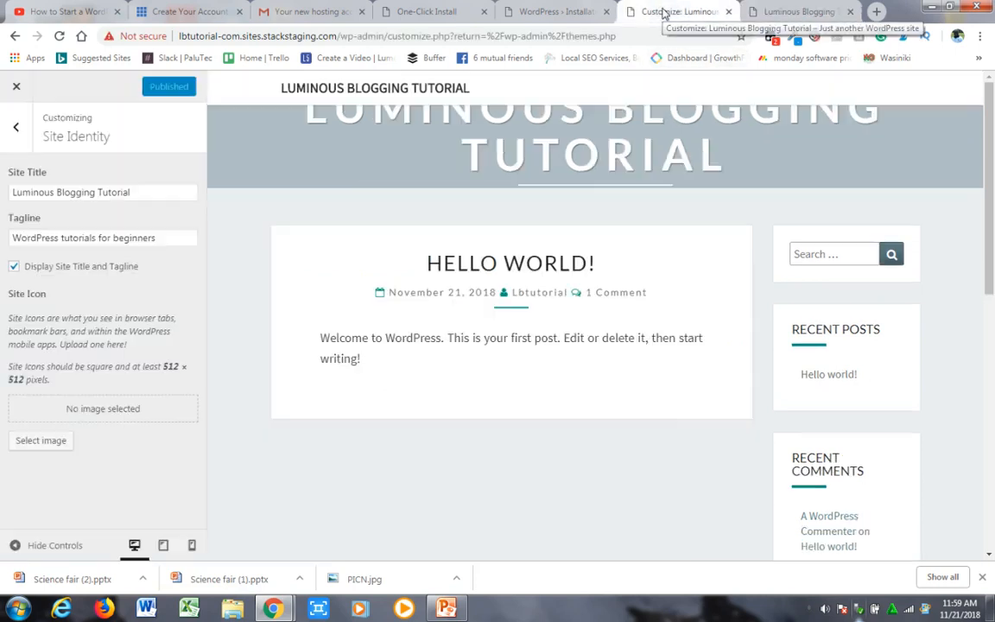
- In the Colors settings, try red, yellow and white for the header text and settle on light grey #e5e5e5
{"action": "left_click", "coordinate": [15, 127]}
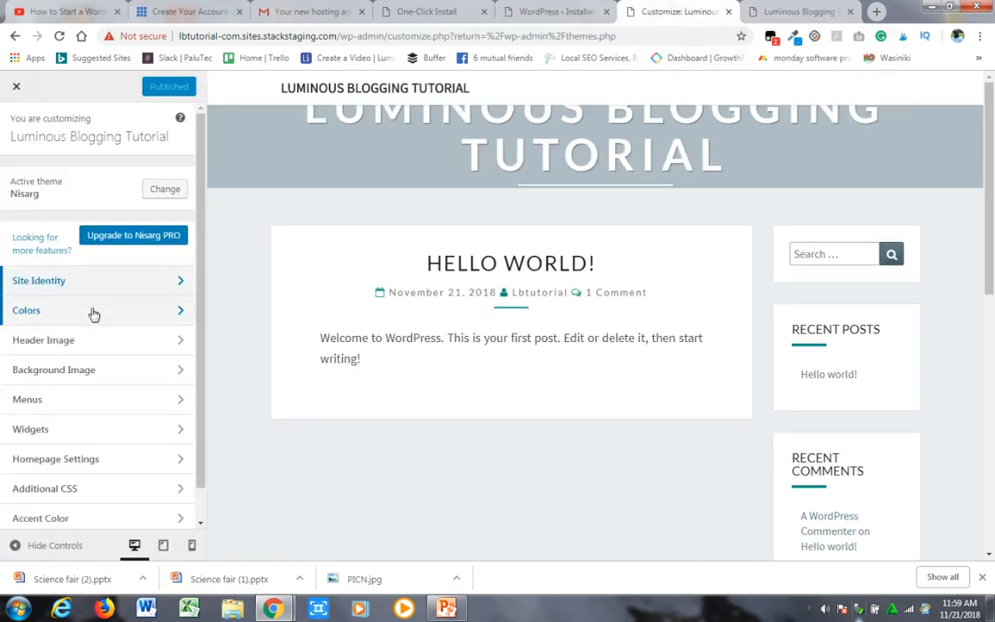
{"action": "left_click", "coordinate": [160, 314]}
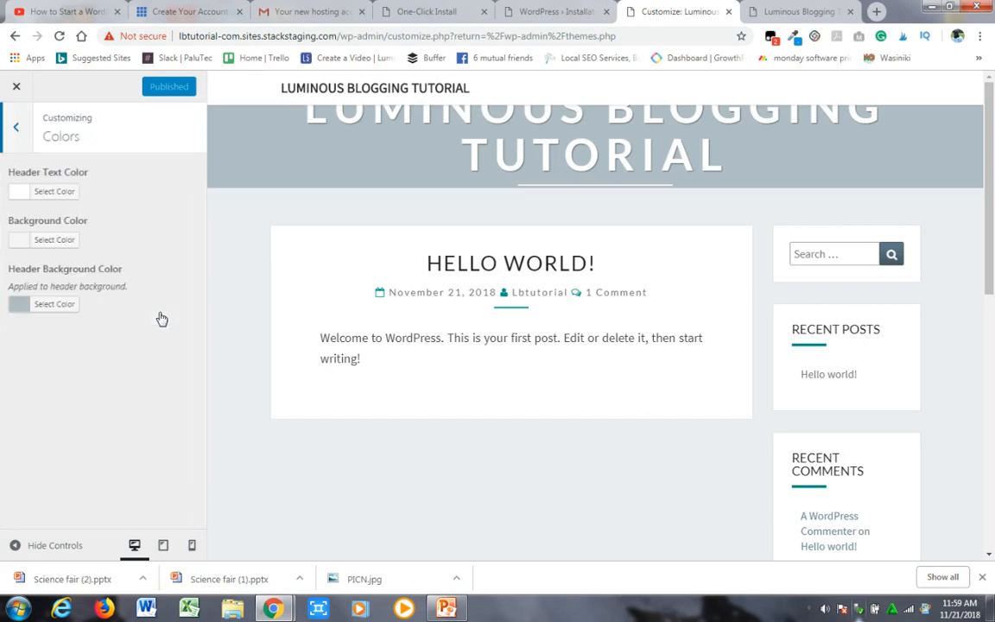
{"action": "left_click", "coordinate": [64, 195]}
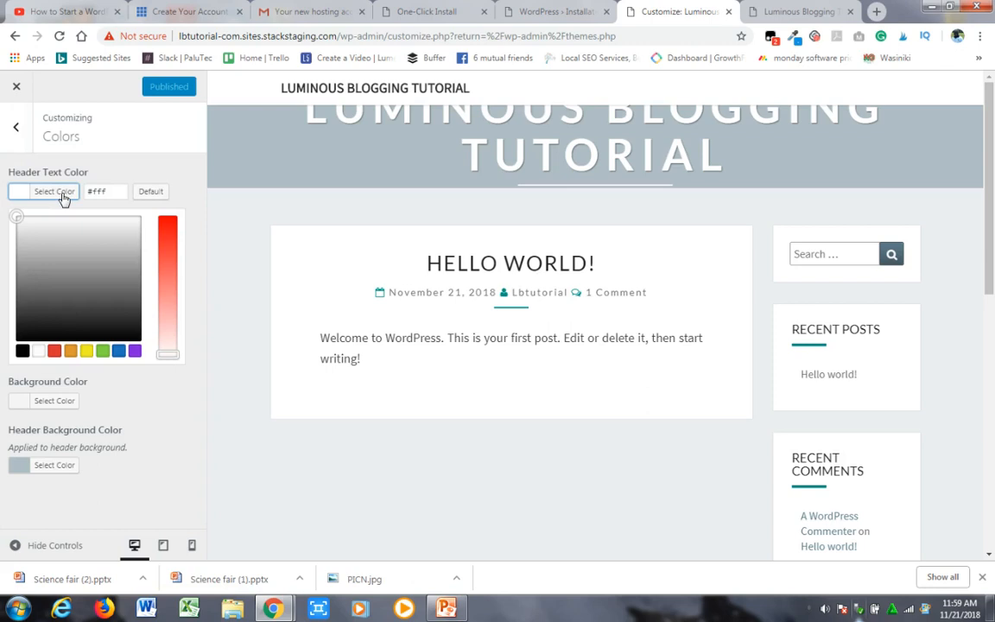
{"action": "left_click", "coordinate": [56, 354]}
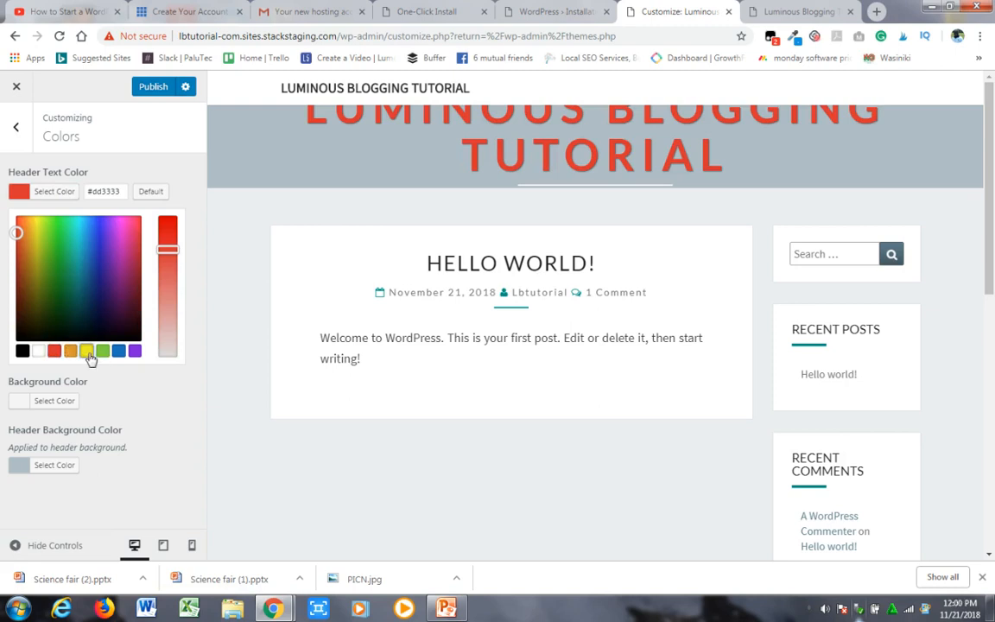
{"action": "left_click", "coordinate": [87, 353]}
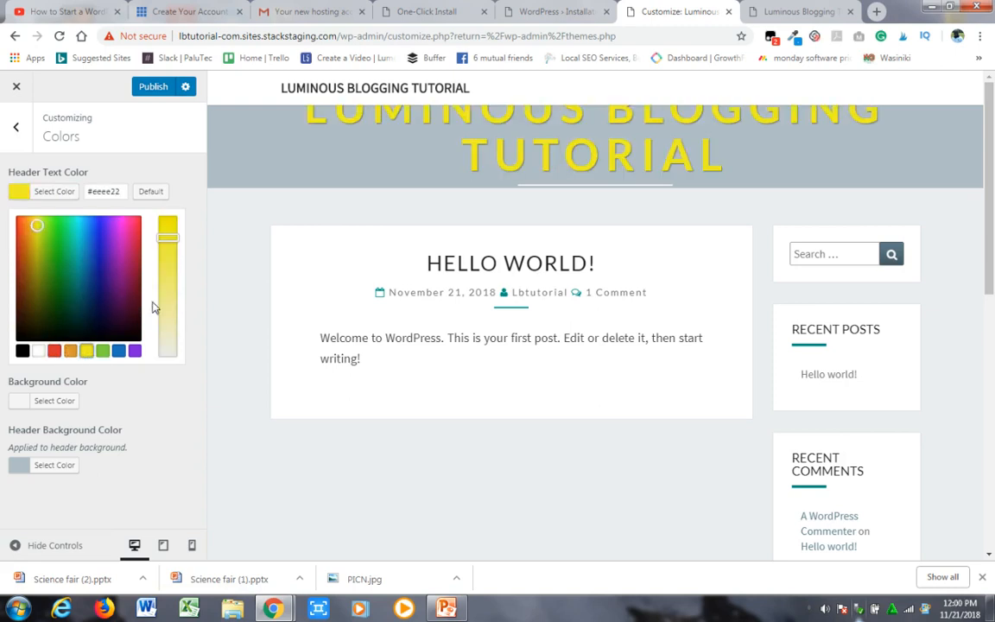
{"action": "left_click", "coordinate": [38, 352]}
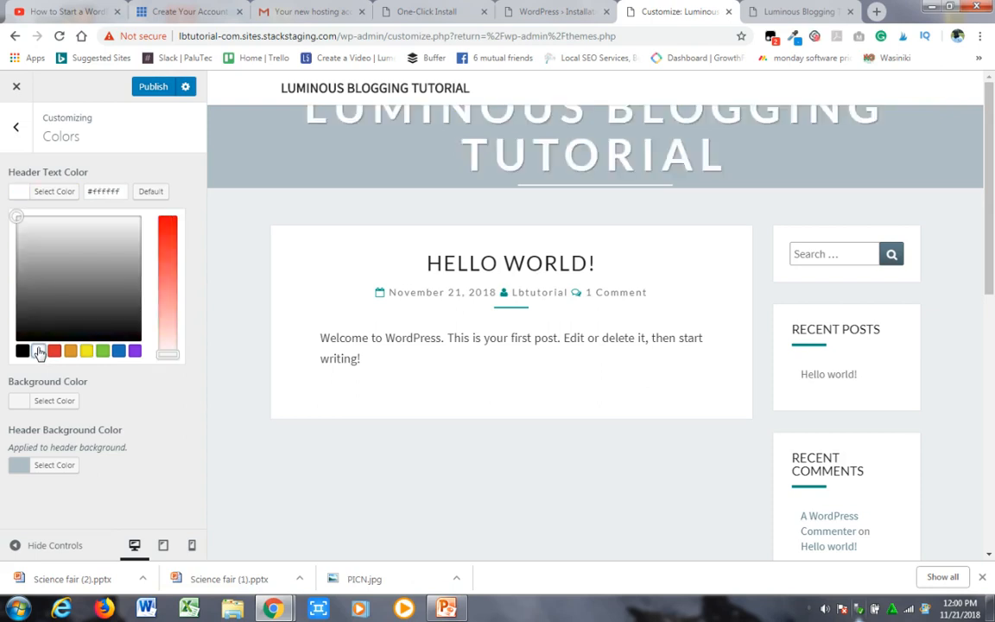
{"action": "left_click", "coordinate": [18, 220]}
{"action": "left_click_drag", "start_coordinate": [18, 220], "coordinate": [24, 231]}
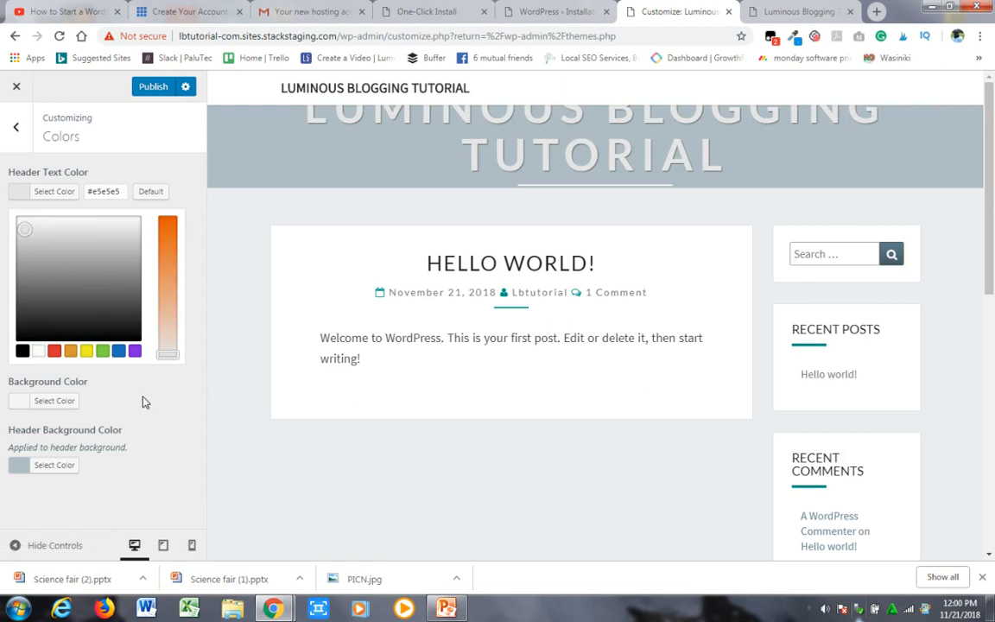
- Try blue #1e73be as the page background color and reset it to the default
{"action": "left_click", "coordinate": [62, 402]}
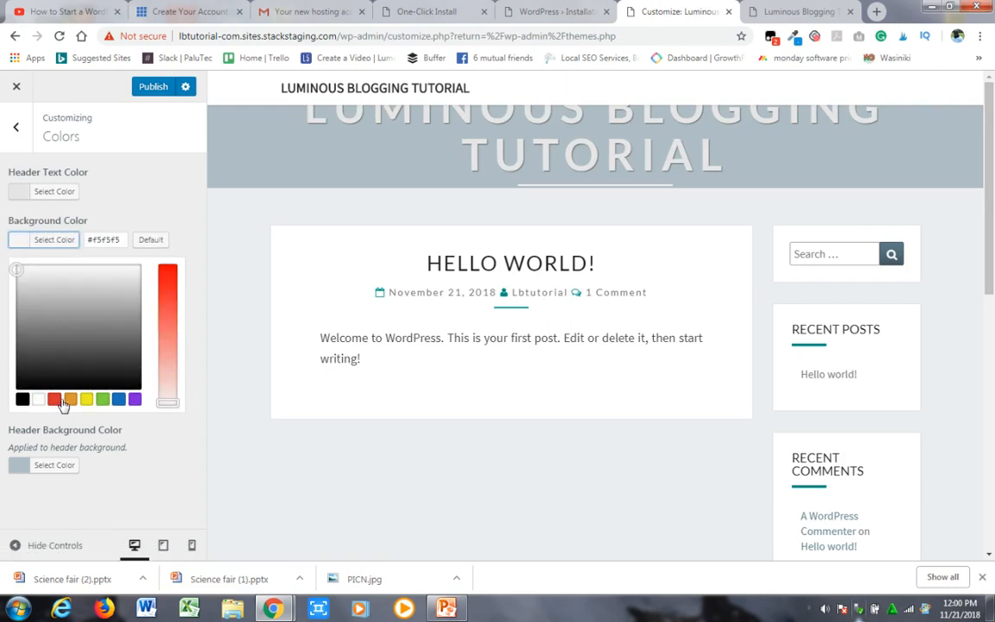
{"action": "left_click", "coordinate": [117, 401]}
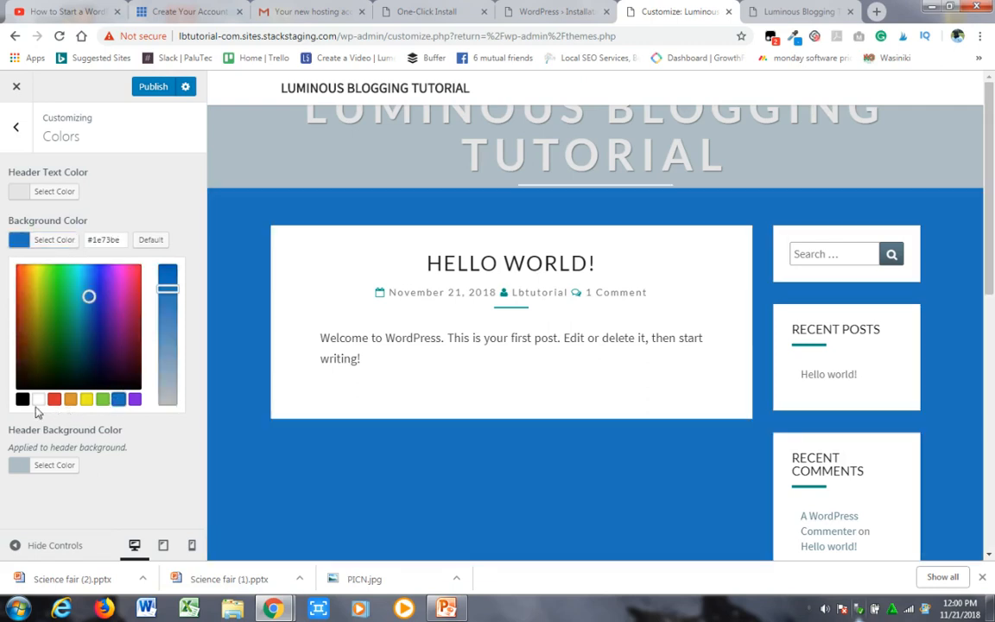
{"action": "left_click", "coordinate": [152, 241]}
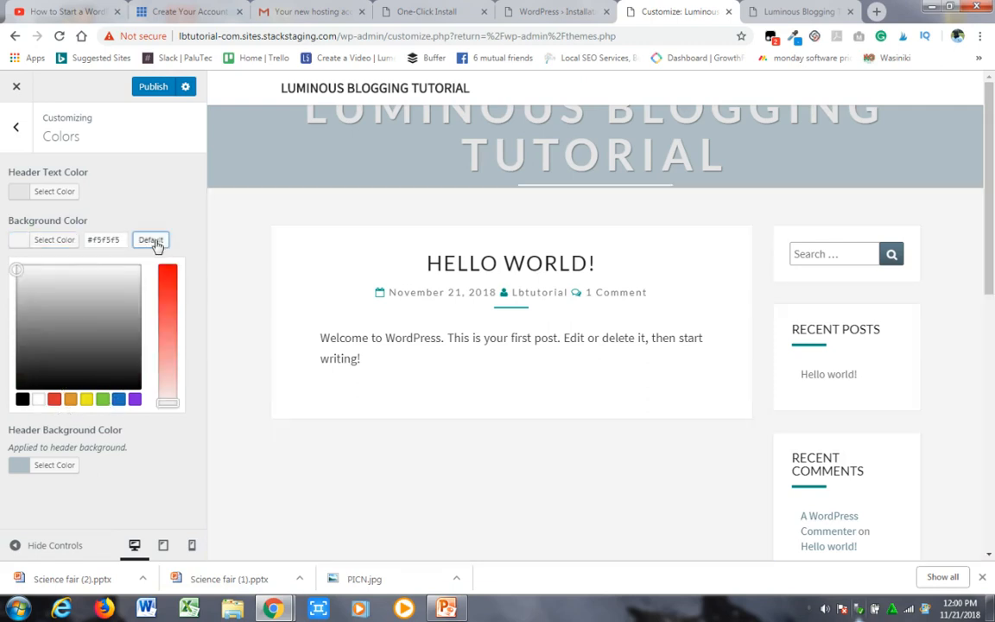
- Try a lighter blue-grey for the header background color and reset it to the default
{"action": "left_click", "coordinate": [57, 467]}
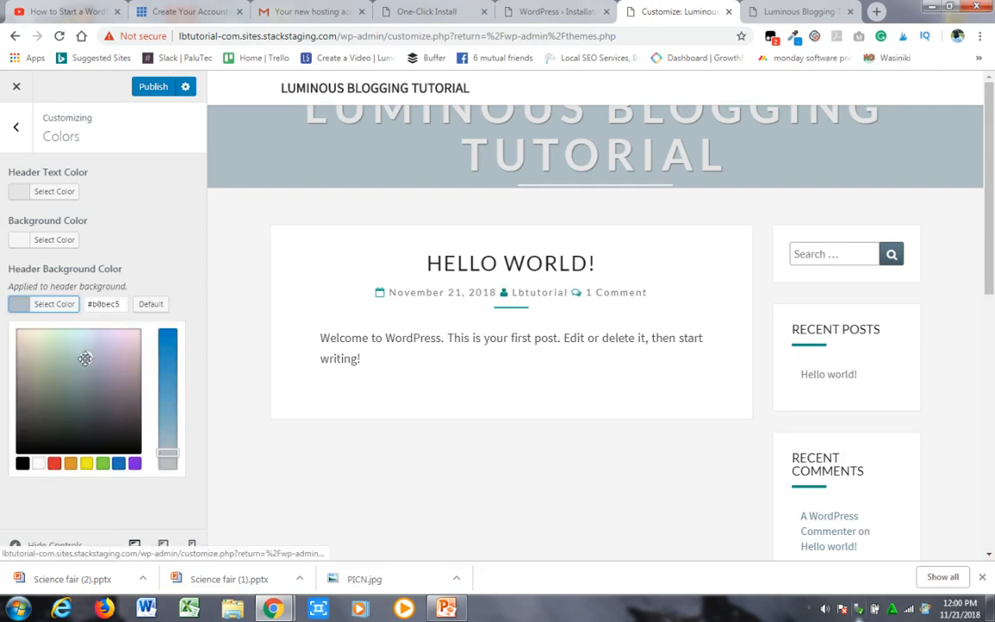
{"action": "mouse_move", "coordinate": [85, 353]}
{"action": "left_mouse_down"}
{"action": "mouse_move", "coordinate": [81, 329]}
{"action": "mouse_move", "coordinate": [92, 370]}
{"action": "mouse_move", "coordinate": [87, 347]}
{"action": "left_mouse_up"}
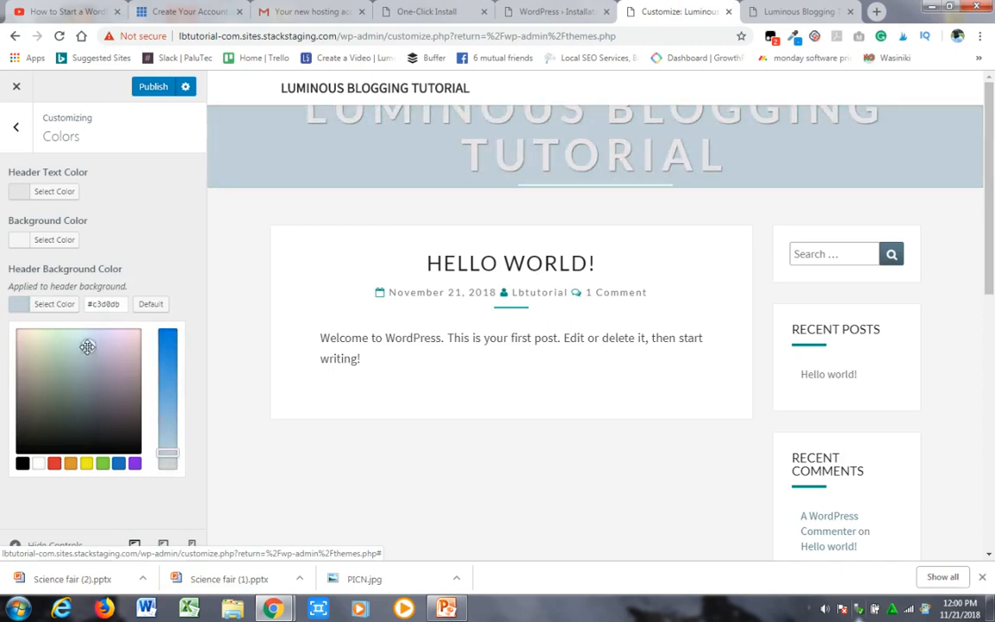
{"action": "left_click", "coordinate": [149, 305]}
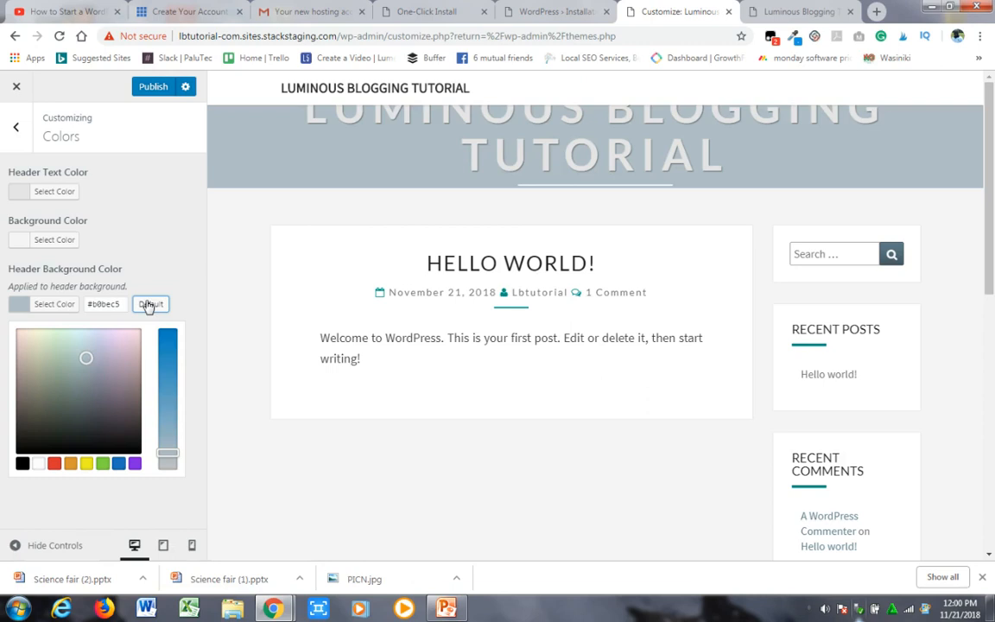
- Publish the color settings, check them on the reloaded live home page, and return to the customizer's main list
{"action": "left_click", "coordinate": [155, 87]}
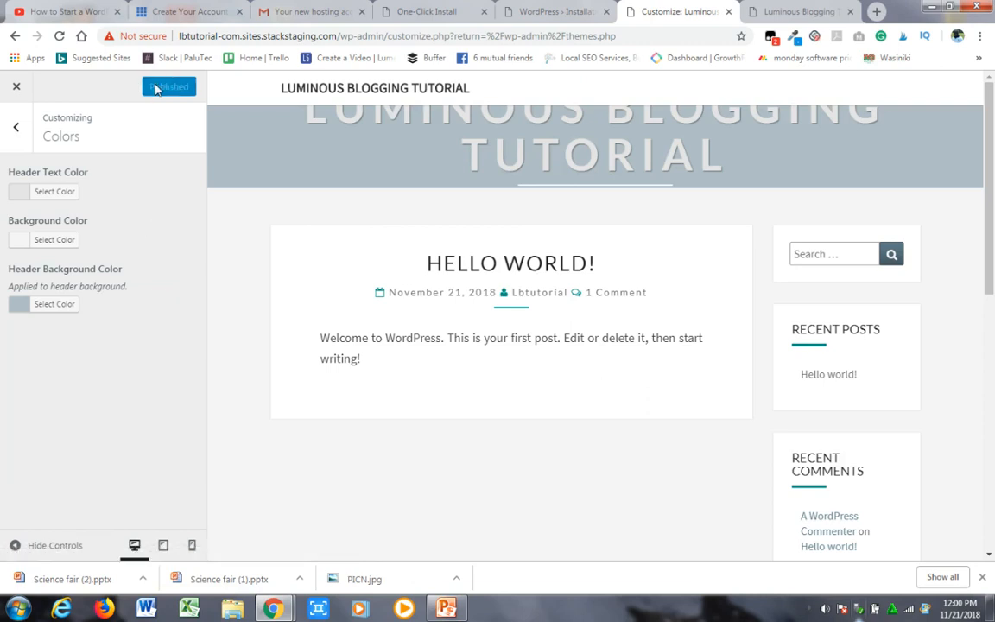
{"action": "left_click", "coordinate": [16, 132]}
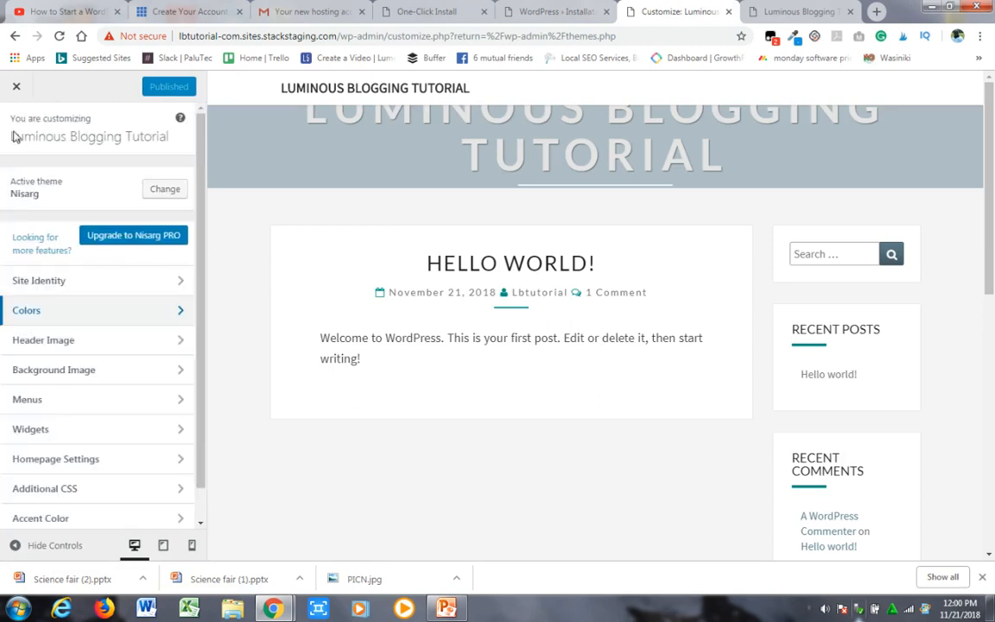
{"action": "left_click", "coordinate": [793, 10]}
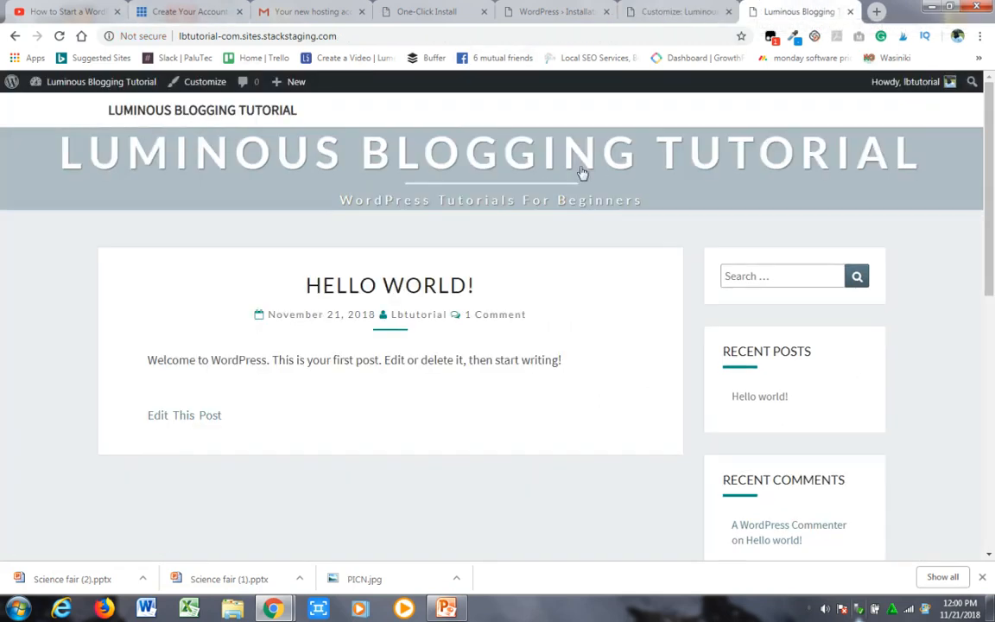
{"action": "mouse_move", "coordinate": [57, 96]}
{"action": "left_click", "coordinate": [60, 36]}
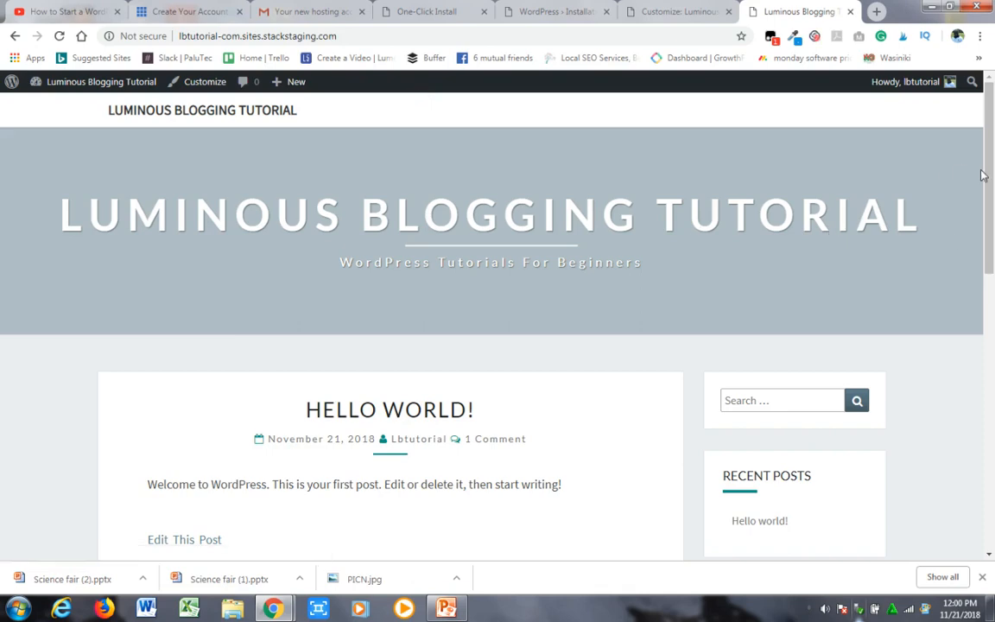
{"action": "left_click_drag", "start_coordinate": [986, 172], "coordinate": [990, 228]}
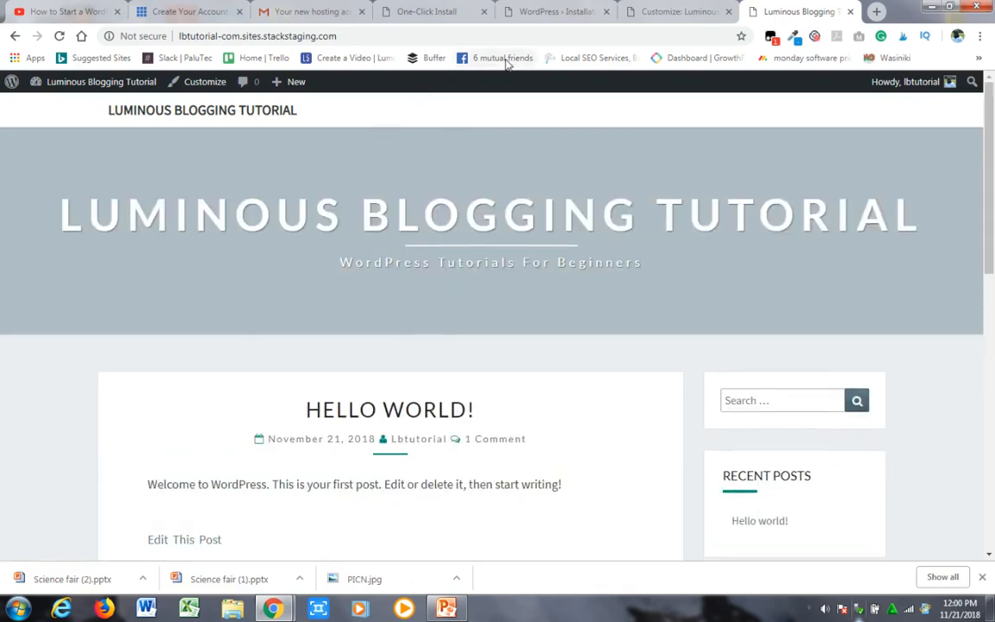
{"action": "left_click", "coordinate": [648, 13]}
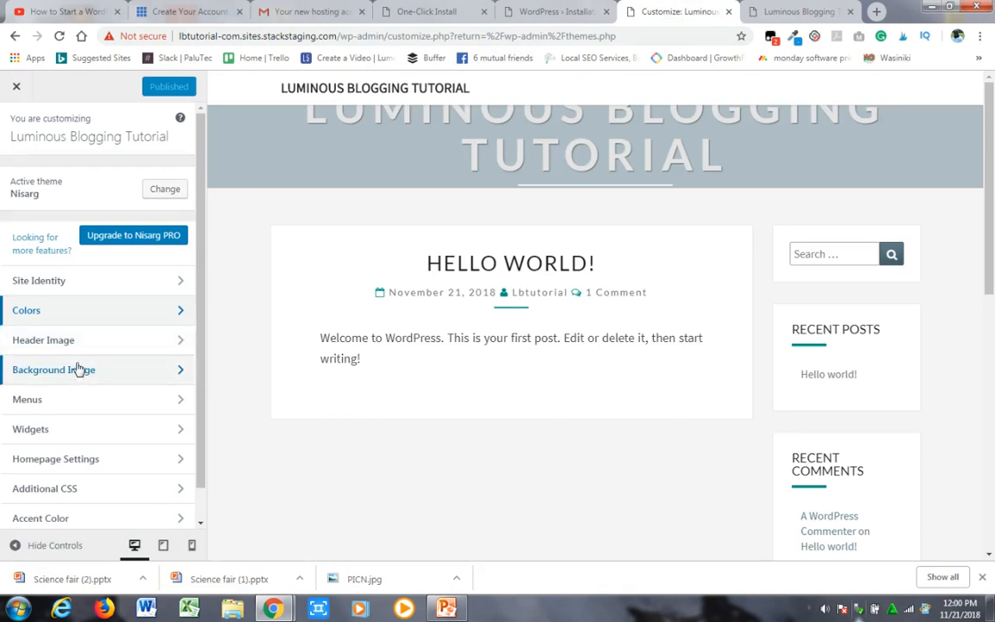
- Set the header image to the suggested mountain lake and forest photo and publish the change
{"action": "left_click", "coordinate": [118, 341]}
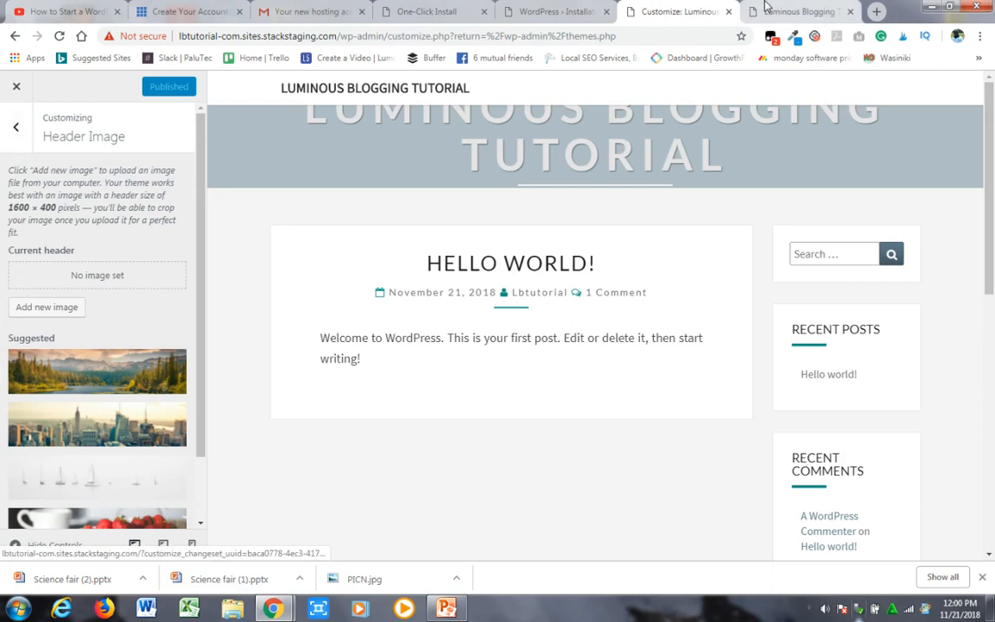
{"action": "left_click", "coordinate": [808, 11]}
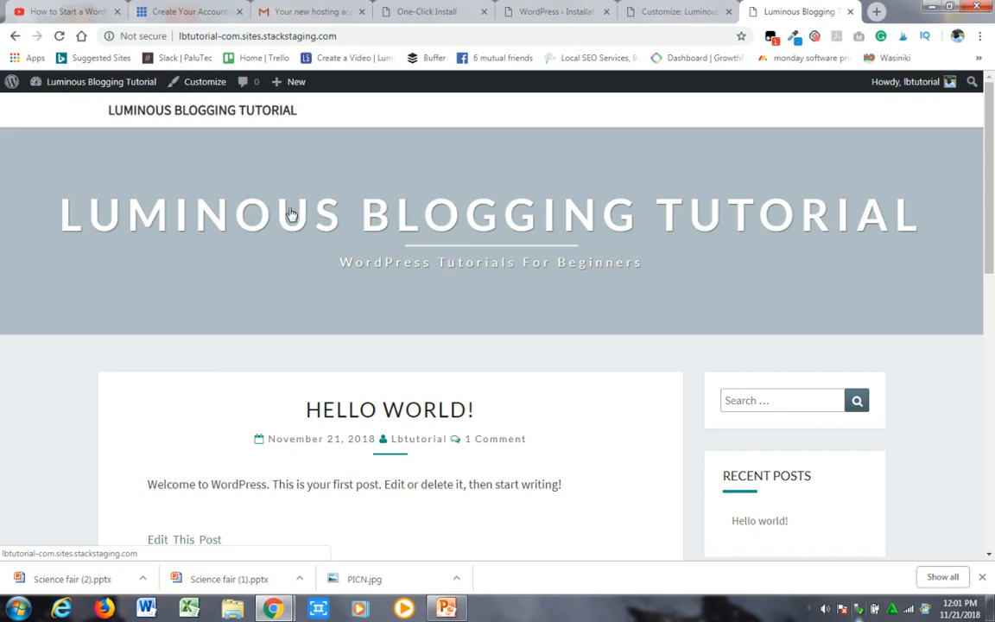
{"action": "left_click", "coordinate": [671, 14]}
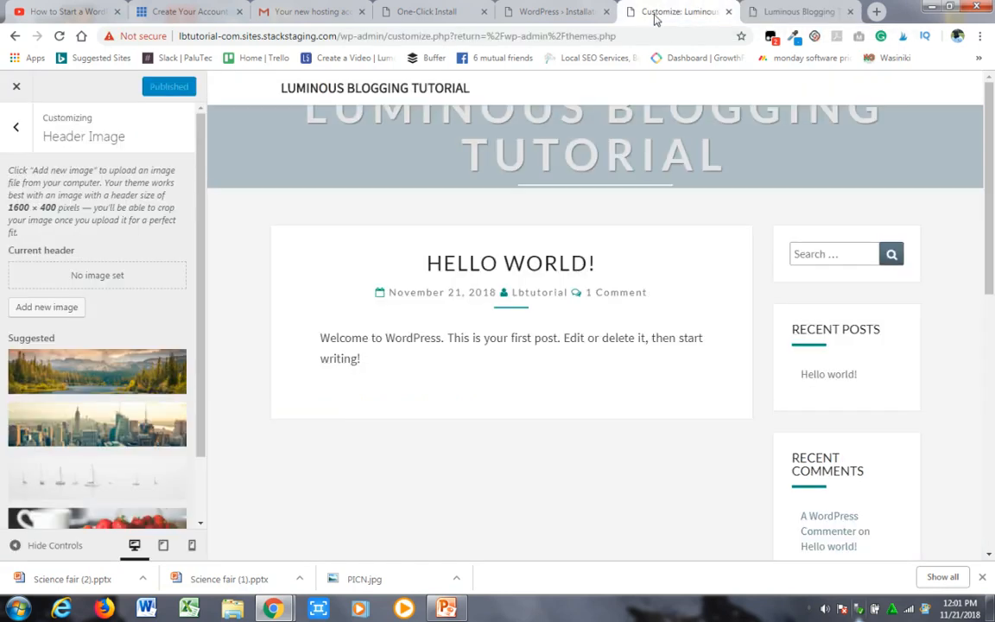
{"action": "mouse_move", "coordinate": [203, 305]}
{"action": "left_mouse_down"}
{"action": "mouse_move", "coordinate": [205, 362]}
{"action": "mouse_move", "coordinate": [205, 307]}
{"action": "left_mouse_up"}
{"action": "left_click_drag", "start_coordinate": [199, 220], "coordinate": [203, 286]}
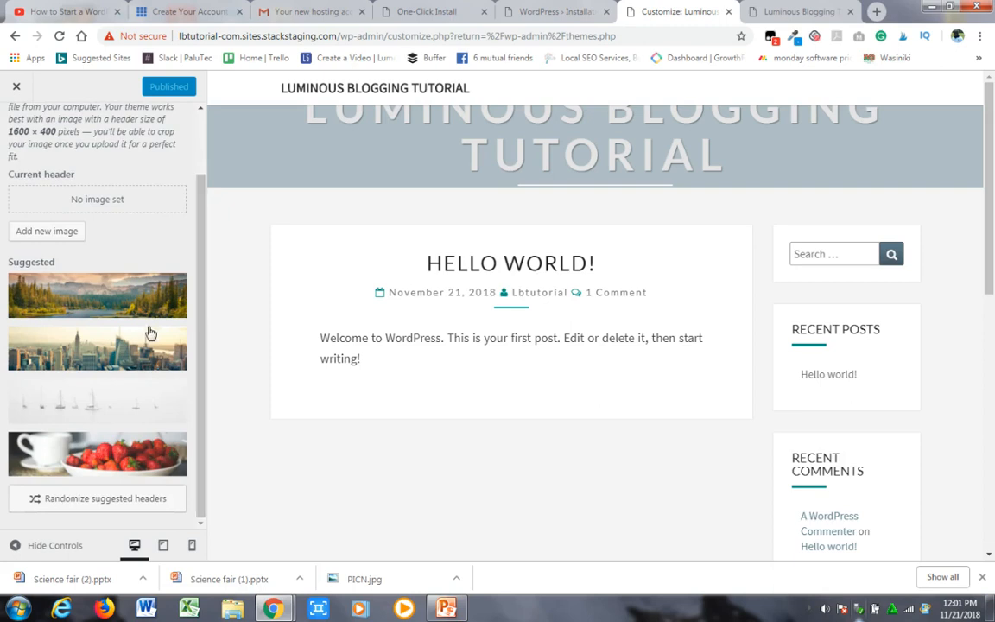
{"action": "left_click", "coordinate": [75, 304]}
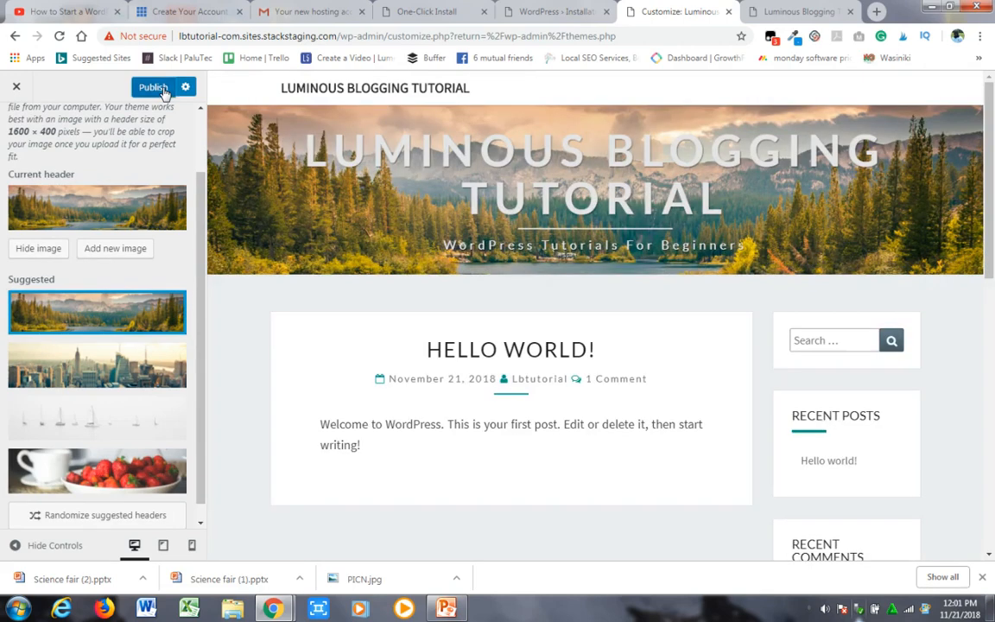
{"action": "left_click", "coordinate": [161, 89]}
- Check the new header image on the reloaded live home page and return to the customizer's main list
{"action": "left_click", "coordinate": [795, 11]}
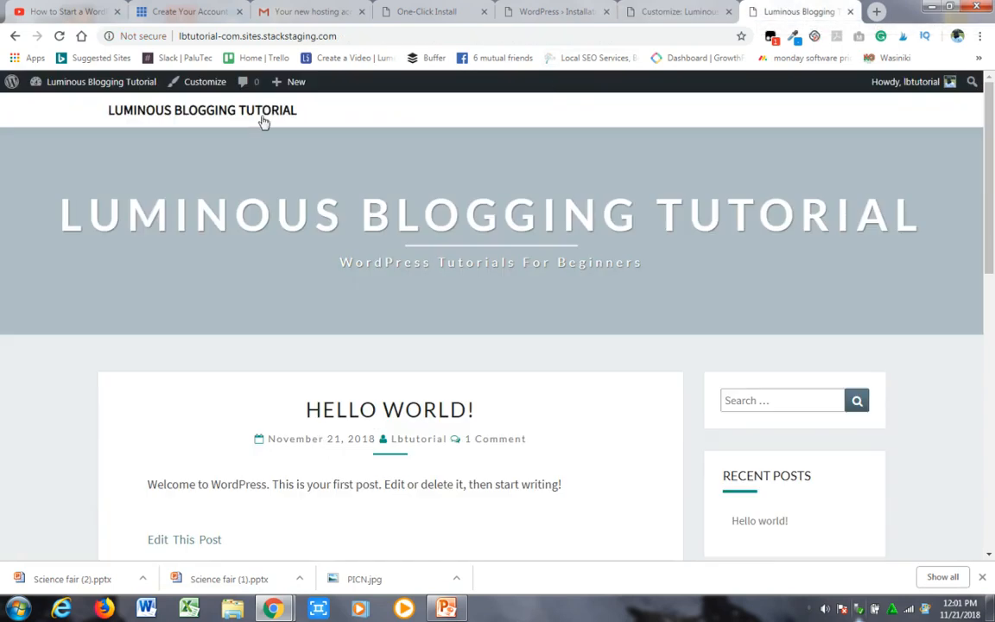
{"action": "left_click", "coordinate": [60, 36]}
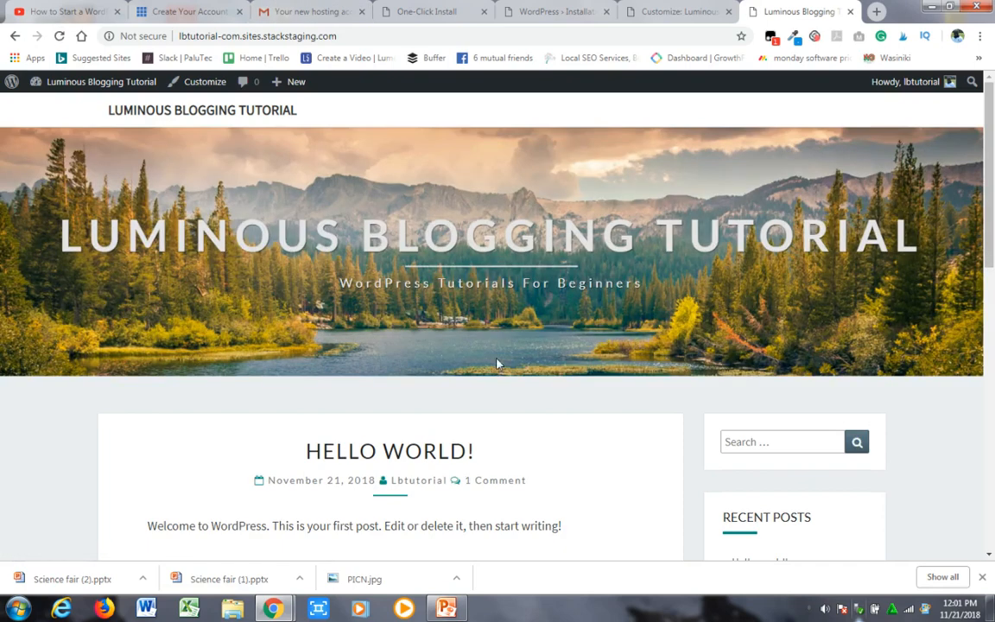
{"action": "mouse_move", "coordinate": [993, 213]}
{"action": "left_mouse_down"}
{"action": "mouse_move", "coordinate": [992, 269]}
{"action": "mouse_move", "coordinate": [990, 204]}
{"action": "left_mouse_up"}
{"action": "left_click", "coordinate": [666, 12]}
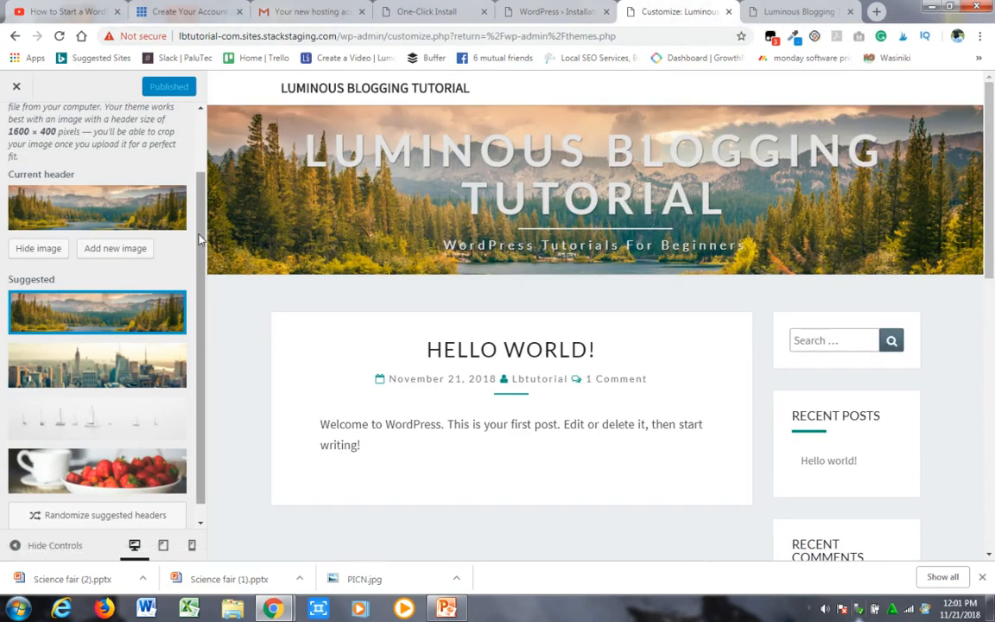
{"action": "scroll", "coordinate": [993, 288], "scroll_direction": "down", "scroll_amount": 2}
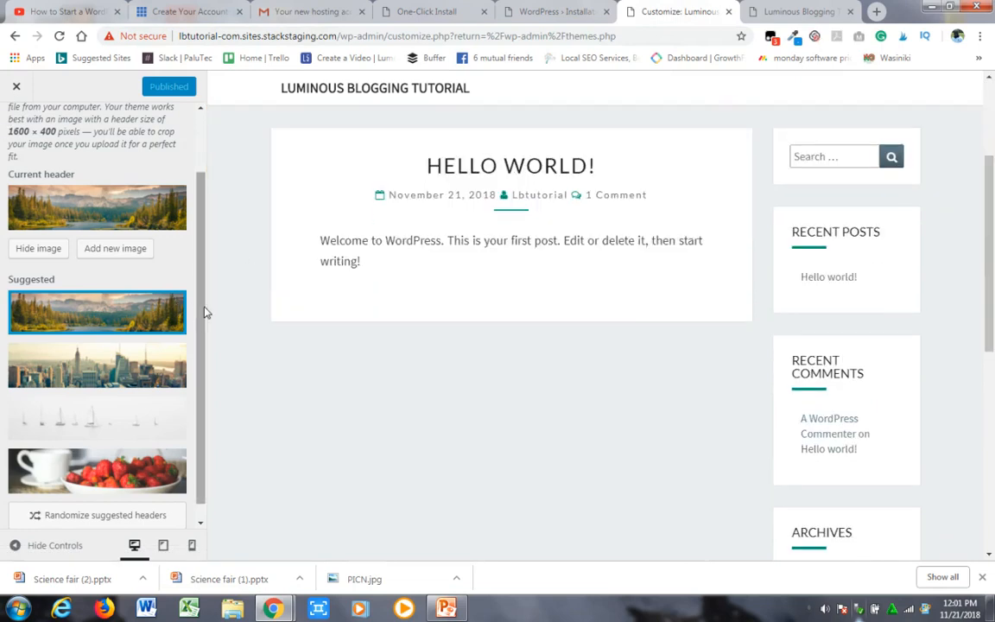
{"action": "scroll", "coordinate": [204, 314], "scroll_direction": "up", "scroll_amount": 2}
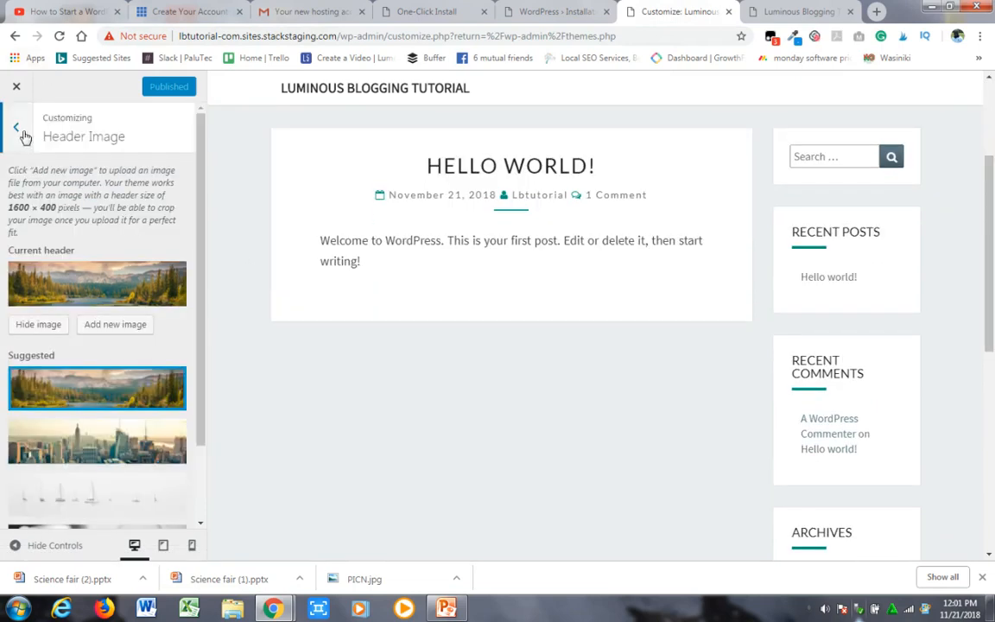
{"action": "left_click", "coordinate": [16, 128]}
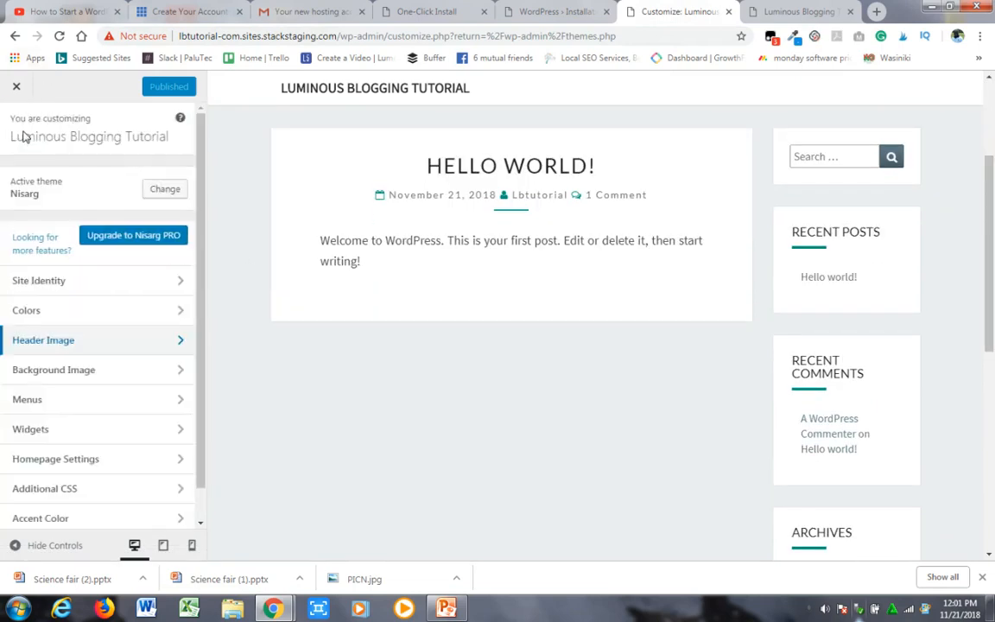
- View the Background Image settings without selecting an image and return to the customizer's main list
{"action": "left_click", "coordinate": [183, 372]}
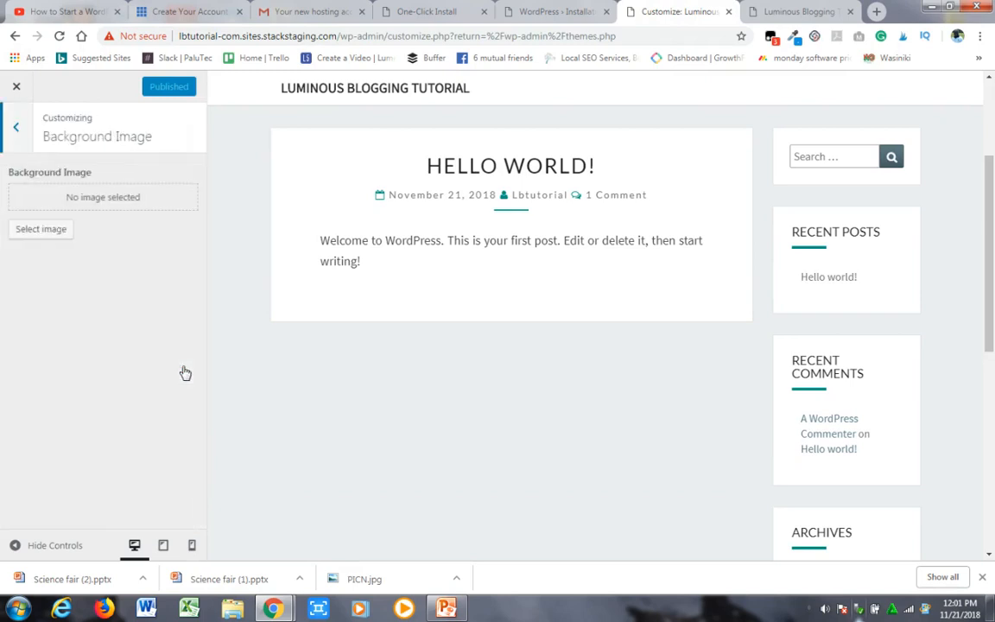
{"action": "left_click", "coordinate": [15, 130]}
{"action": "left_click_drag", "start_coordinate": [198, 373], "coordinate": [197, 402]}
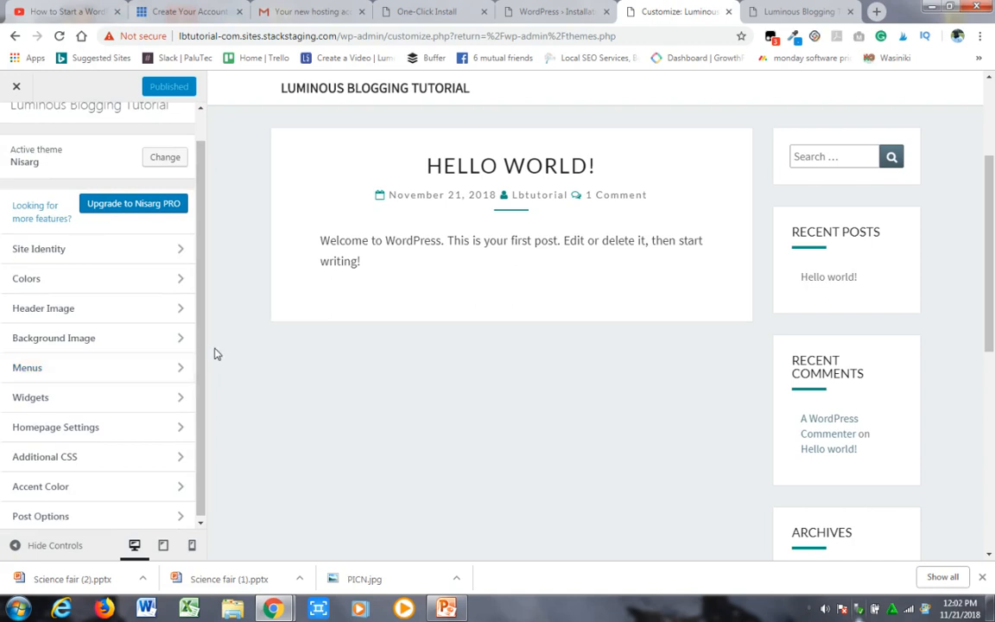
{"action": "left_click_drag", "start_coordinate": [199, 349], "coordinate": [198, 374]}
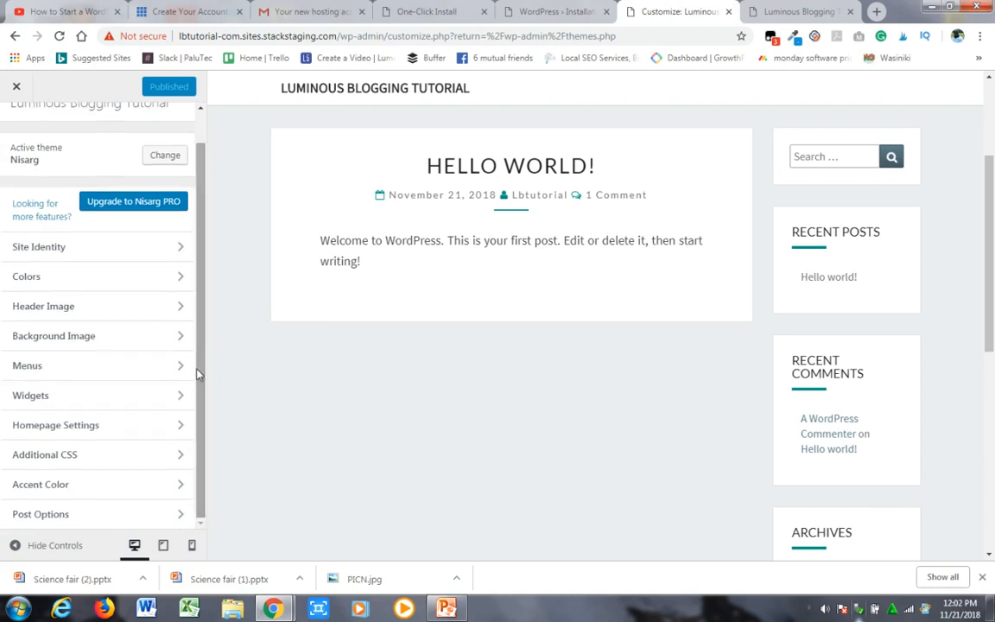
- Open the Sidebar widgets list and examine the matching widgets down the live home page's sidebar
{"action": "left_click", "coordinate": [178, 398]}
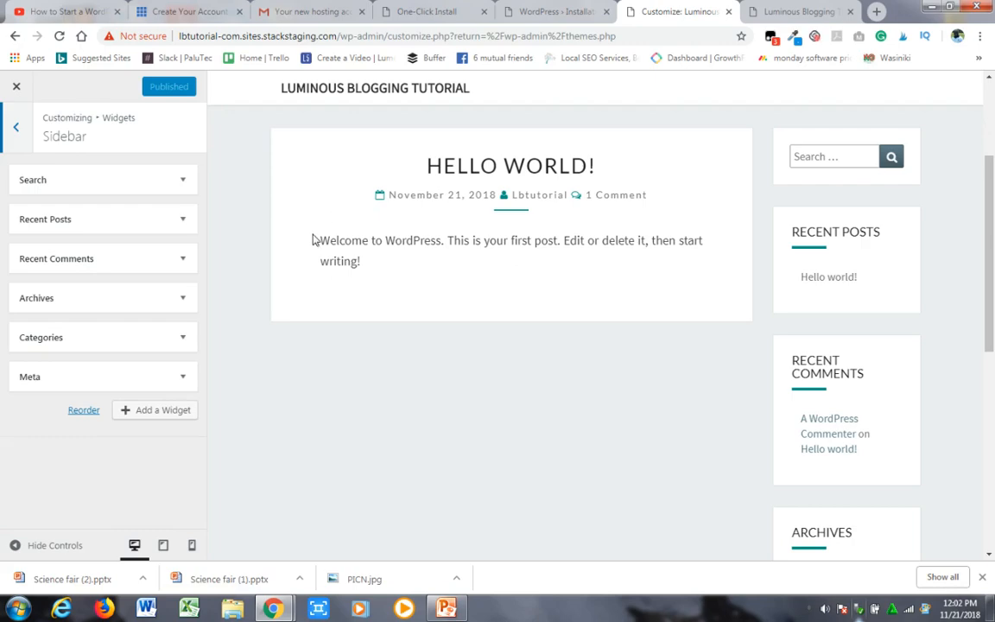
{"action": "left_click", "coordinate": [775, 12]}
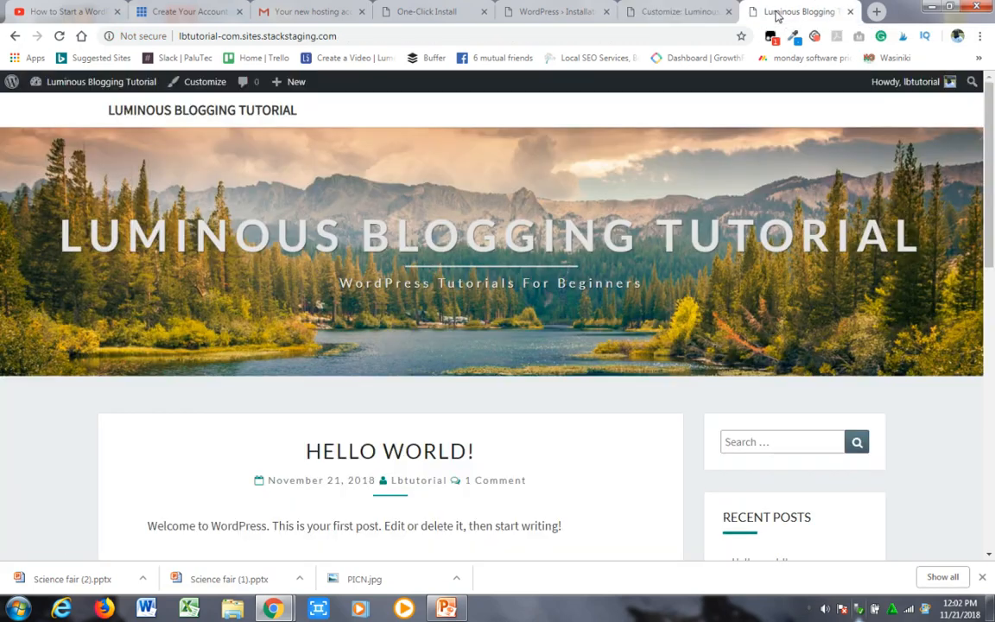
{"action": "scroll", "coordinate": [991, 134], "scroll_direction": "down", "scroll_amount": 3}
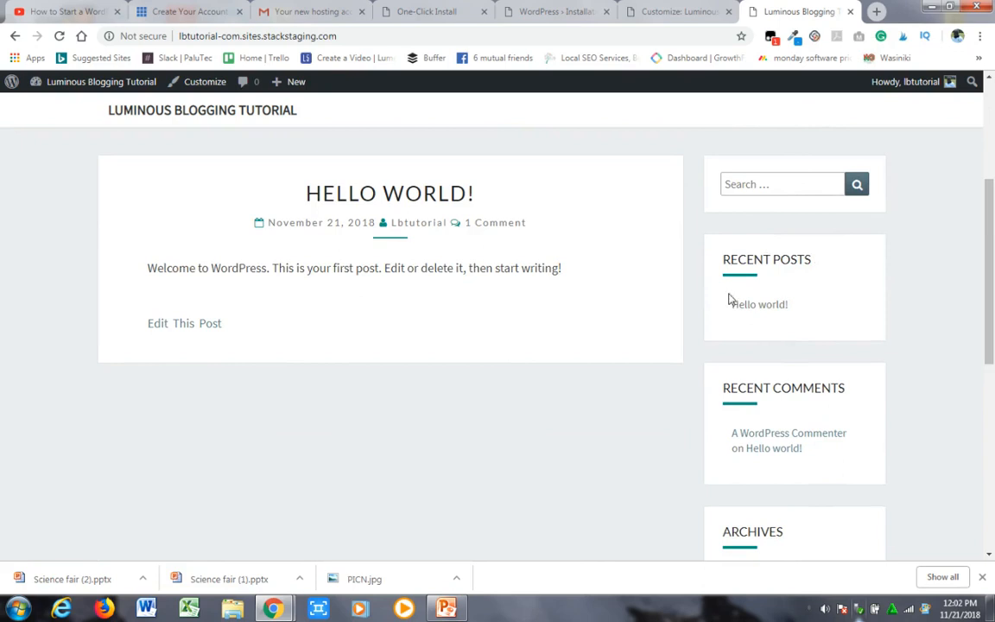
{"action": "scroll", "coordinate": [992, 304], "scroll_direction": "down", "scroll_amount": 2}
{"action": "scroll", "coordinate": [746, 272], "scroll_direction": "up", "scroll_amount": 2}
{"action": "scroll", "coordinate": [908, 350], "scroll_direction": "down", "scroll_amount": 4}
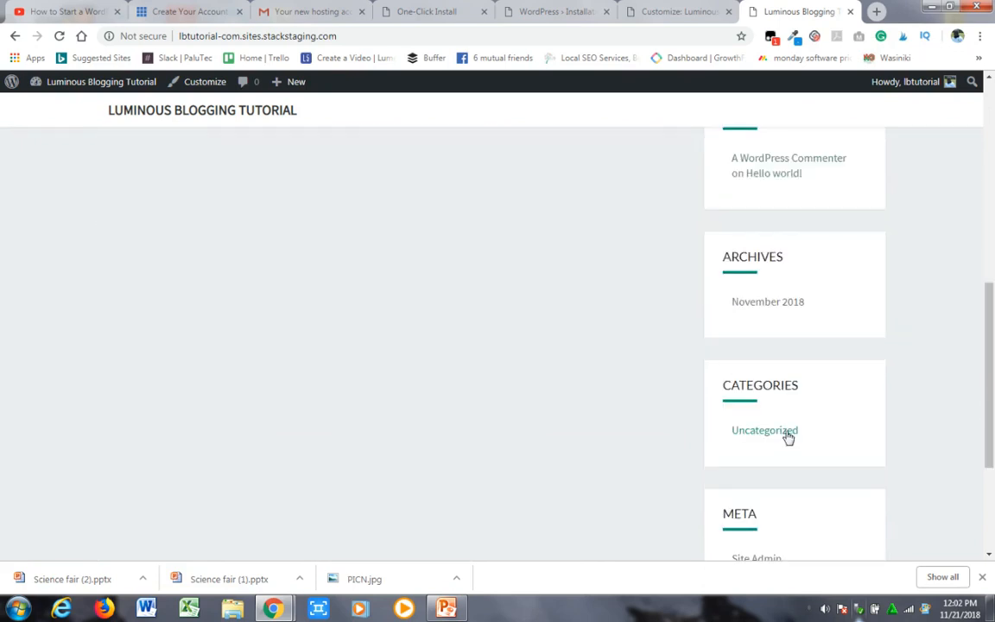
{"action": "scroll", "coordinate": [993, 432], "scroll_direction": "down", "scroll_amount": 2}
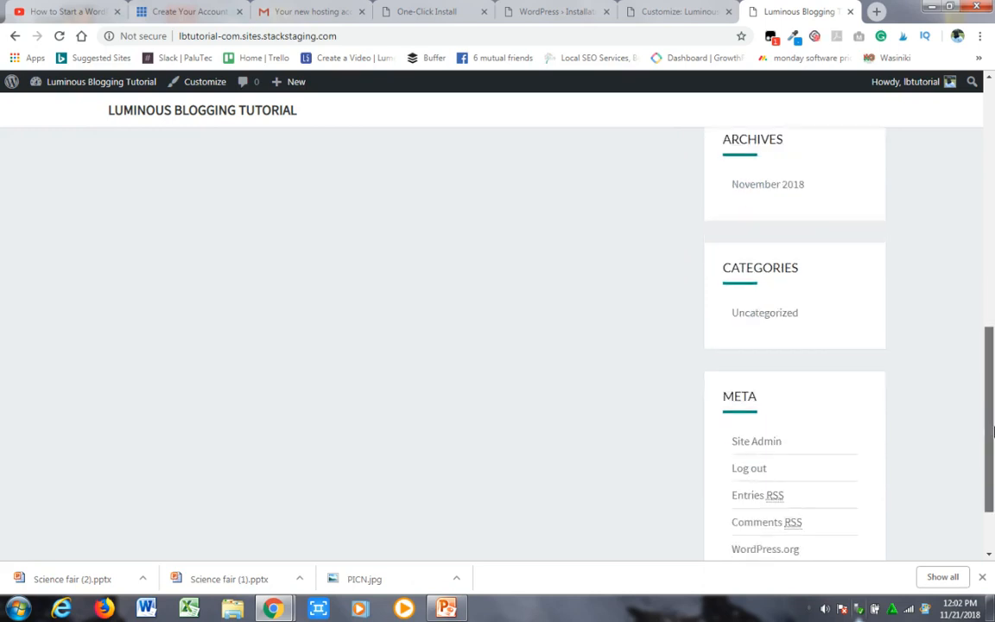
{"action": "scroll", "coordinate": [993, 432], "scroll_direction": "down", "scroll_amount": 2}
{"action": "scroll", "coordinate": [976, 346], "scroll_direction": "up", "scroll_amount": 10}
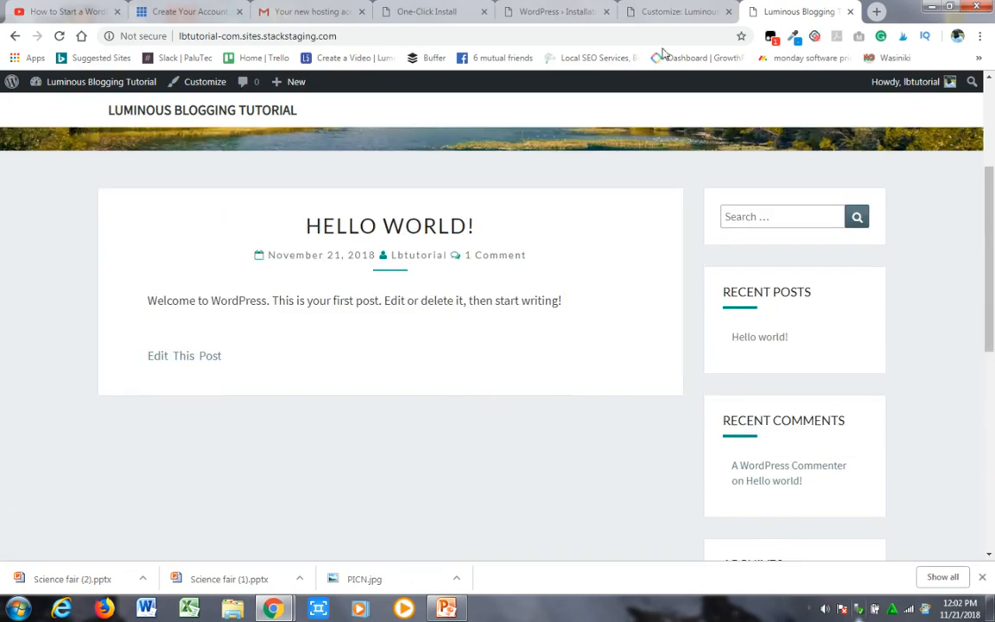
- Remove the Meta widget from the customizer's Sidebar widgets, publish the change and return to the main list
{"action": "left_click", "coordinate": [650, 16]}
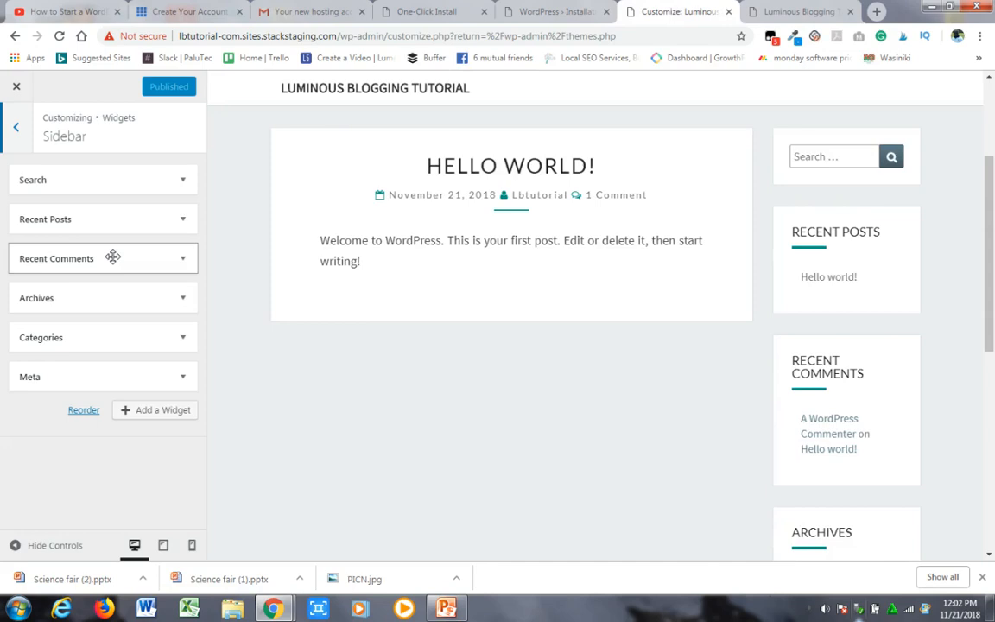
{"action": "left_click", "coordinate": [183, 378]}
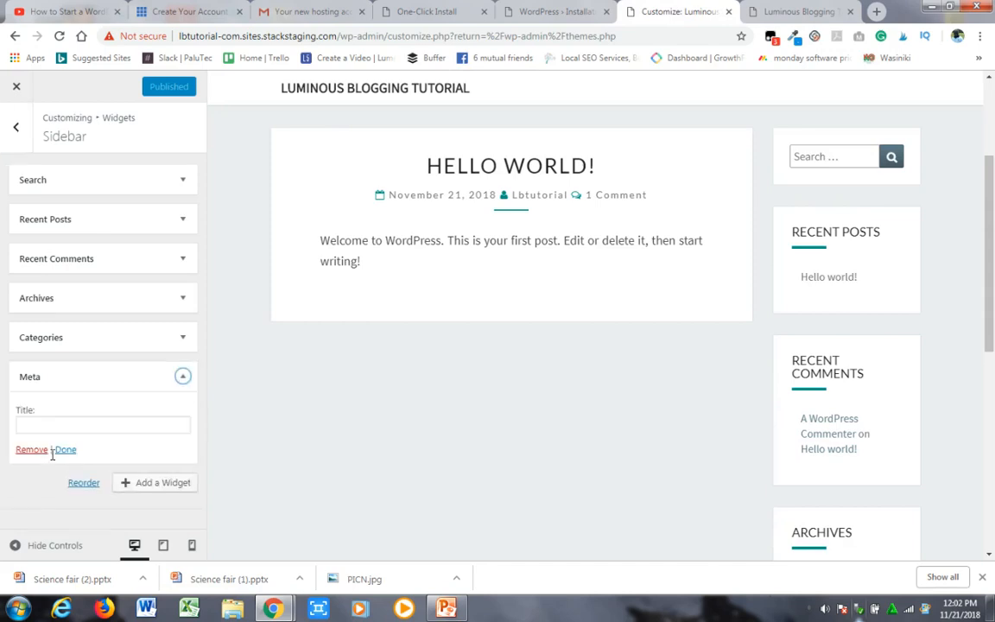
{"action": "left_click", "coordinate": [38, 451]}
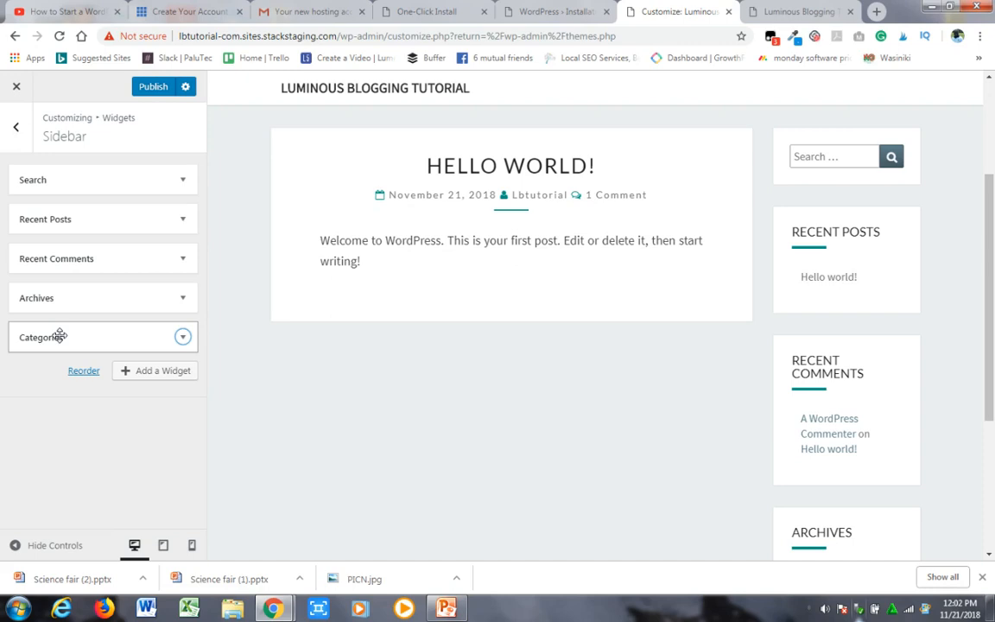
{"action": "left_click", "coordinate": [147, 86]}
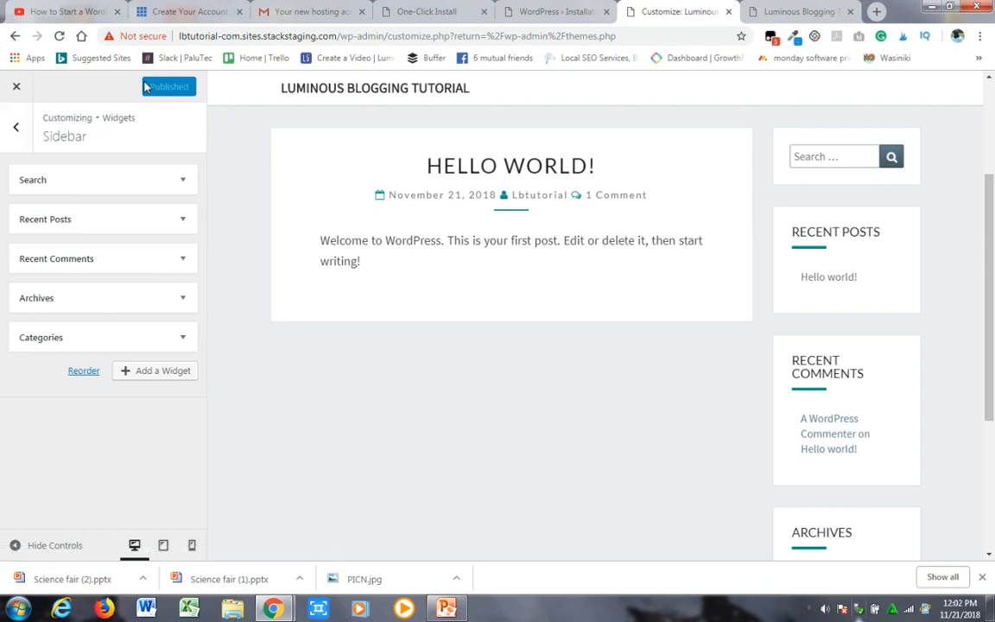
{"action": "left_click", "coordinate": [14, 130]}
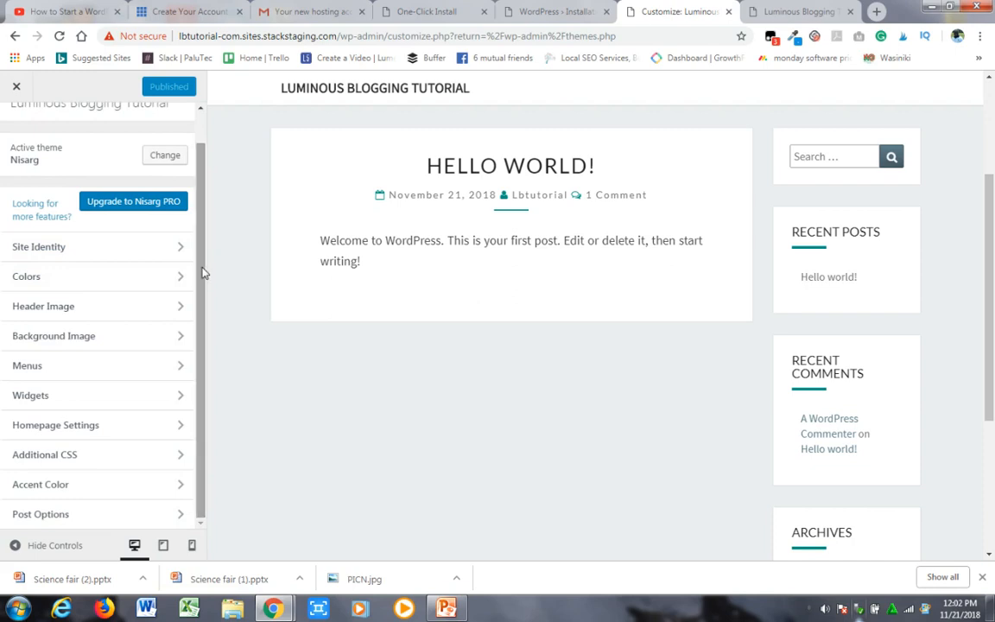
- In Homepage Settings, try a static page as the homepage, restore Your latest posts, publish and return to the main list
{"action": "left_click", "coordinate": [135, 430]}
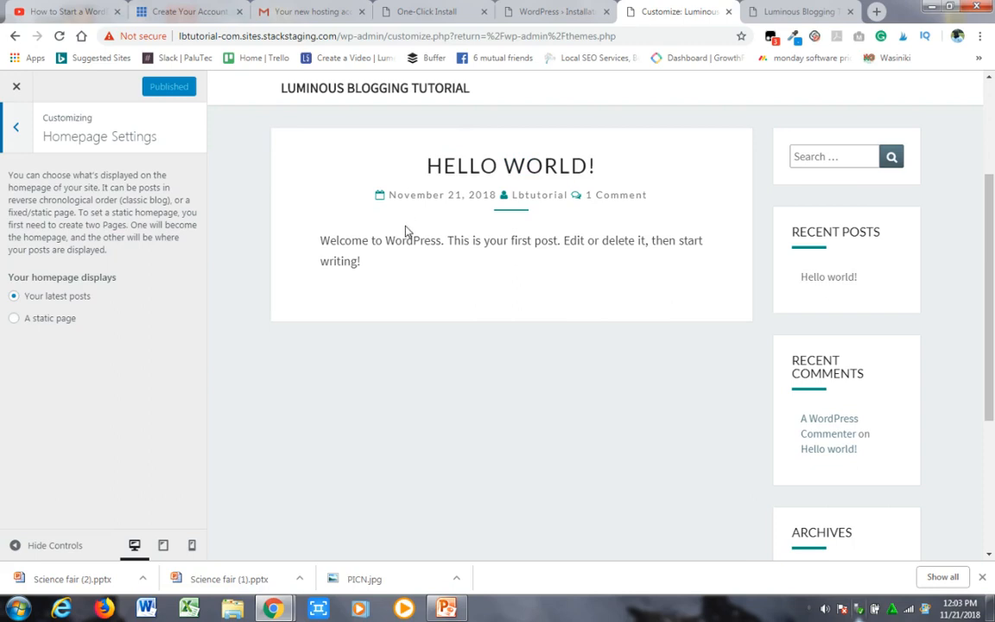
{"action": "mouse_move", "coordinate": [989, 268]}
{"action": "left_mouse_down"}
{"action": "mouse_move", "coordinate": [990, 216]}
{"action": "mouse_move", "coordinate": [991, 283]}
{"action": "left_mouse_up"}
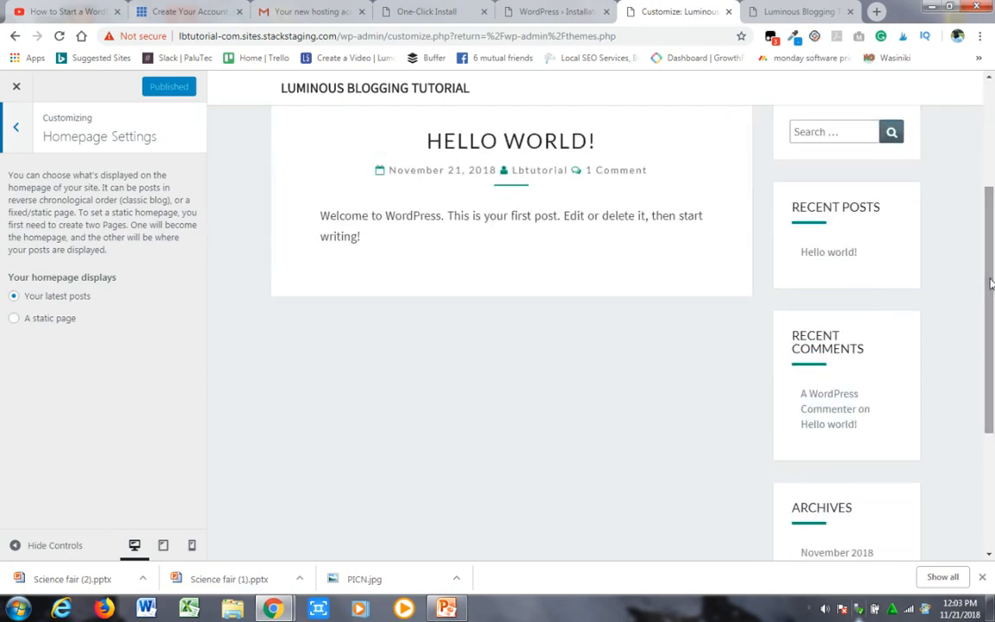
{"action": "left_click", "coordinate": [14, 320]}
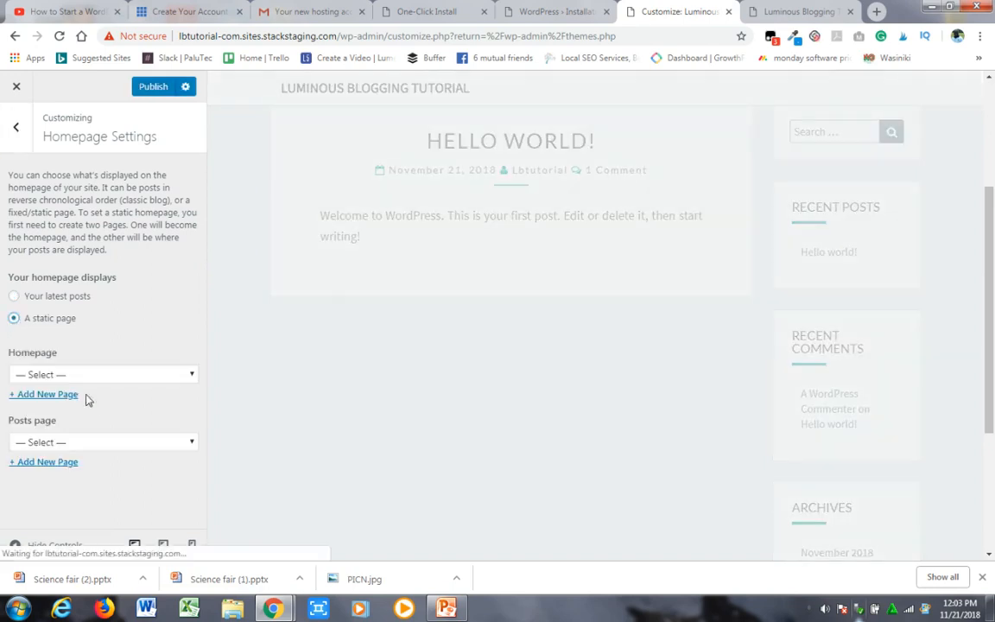
{"action": "left_click", "coordinate": [84, 377]}
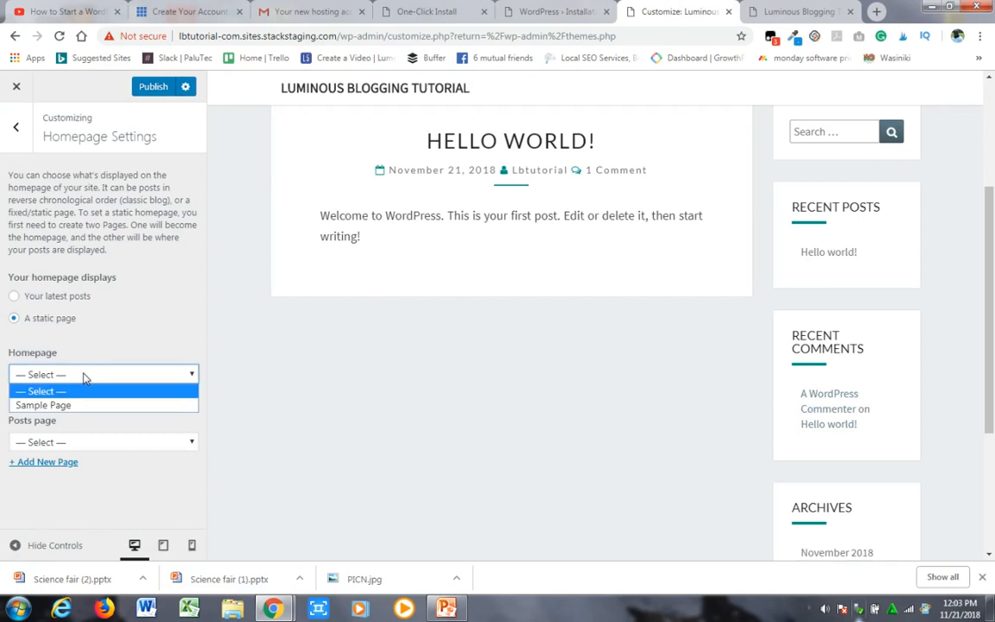
{"action": "left_click", "coordinate": [101, 330]}
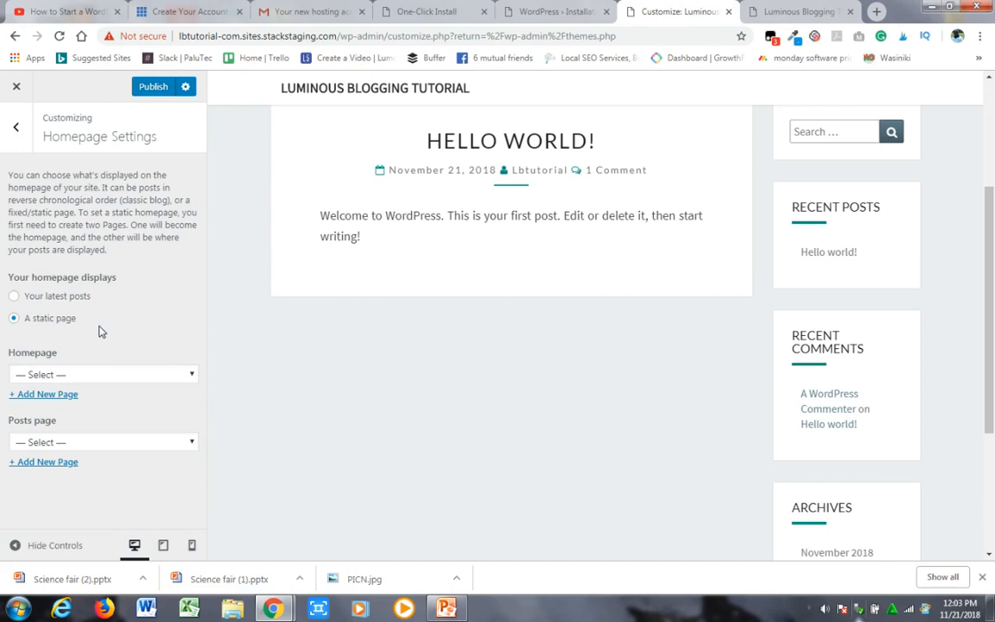
{"action": "left_click", "coordinate": [14, 296]}
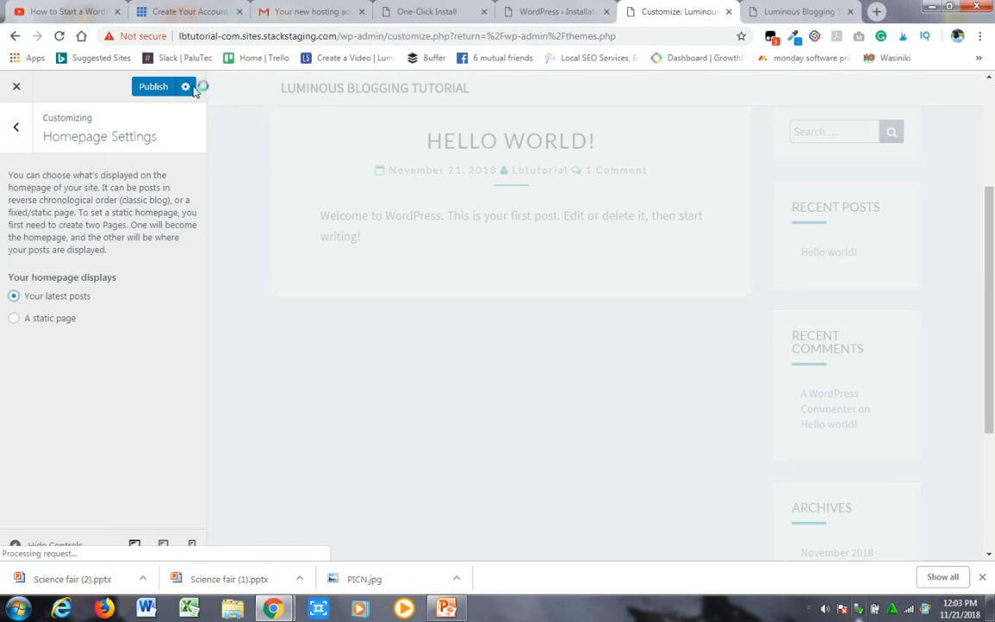
{"action": "left_click", "coordinate": [154, 87]}
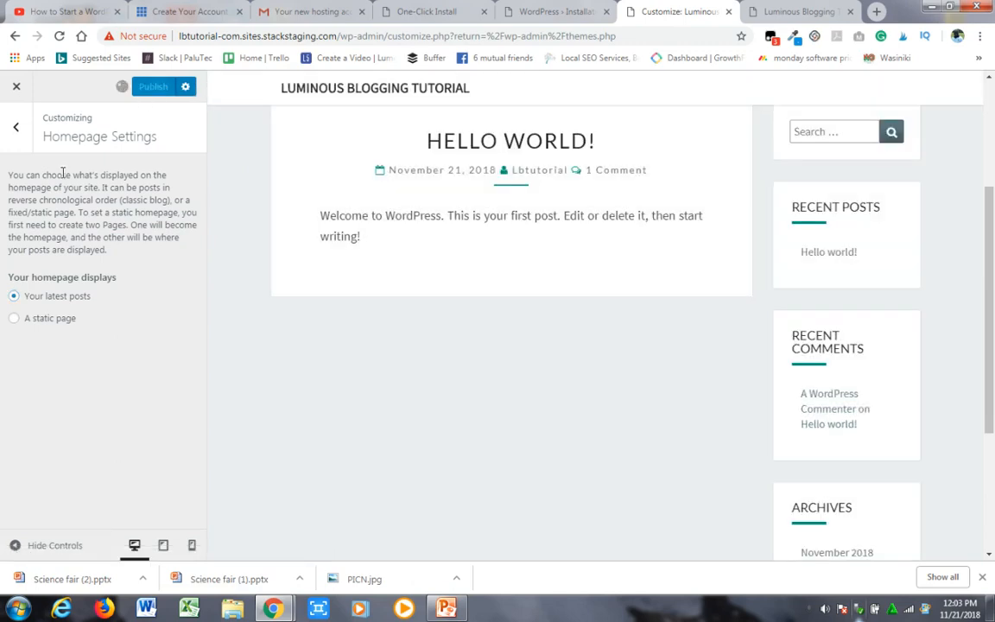
{"action": "left_click", "coordinate": [15, 127]}
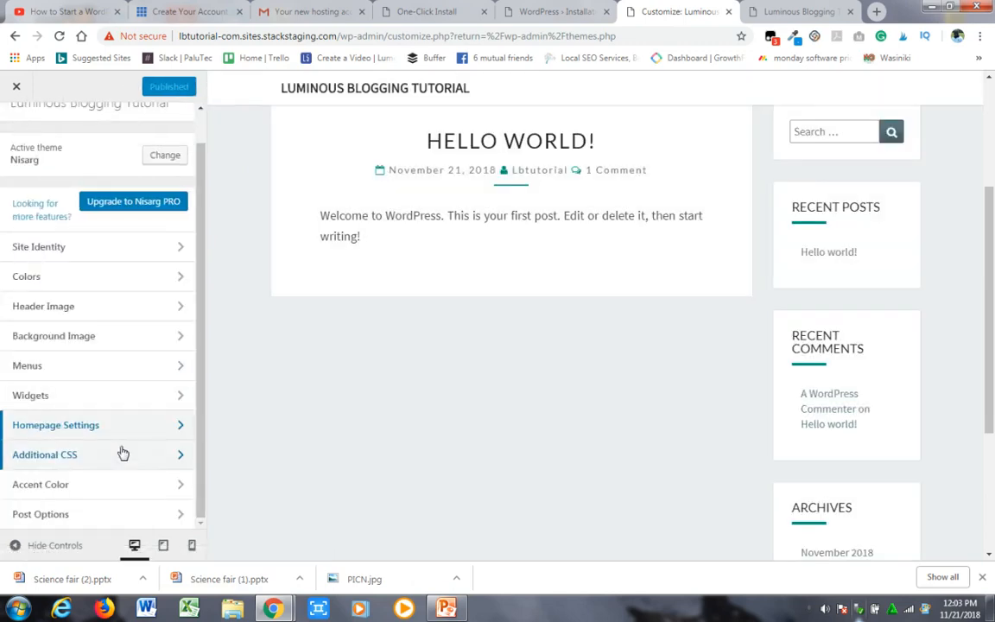
- Read through the Additional CSS section without adding any code and return to the customizer's main list
{"action": "left_click", "coordinate": [179, 454]}
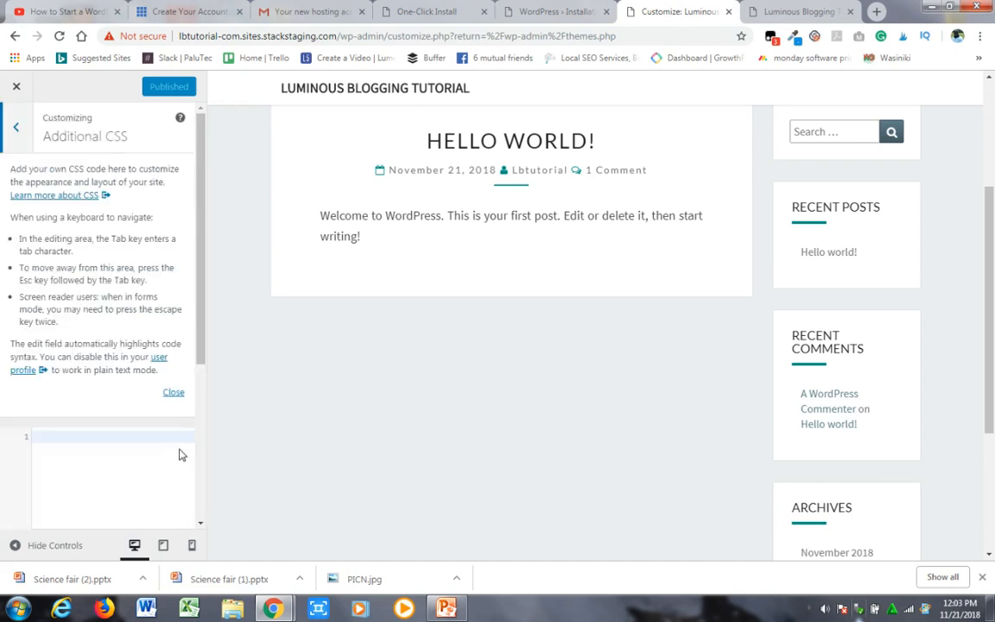
{"action": "scroll", "coordinate": [200, 259], "scroll_direction": "down", "scroll_amount": 1}
{"action": "left_click_drag", "start_coordinate": [200, 259], "coordinate": [202, 173]}
{"action": "left_click", "coordinate": [11, 127]}
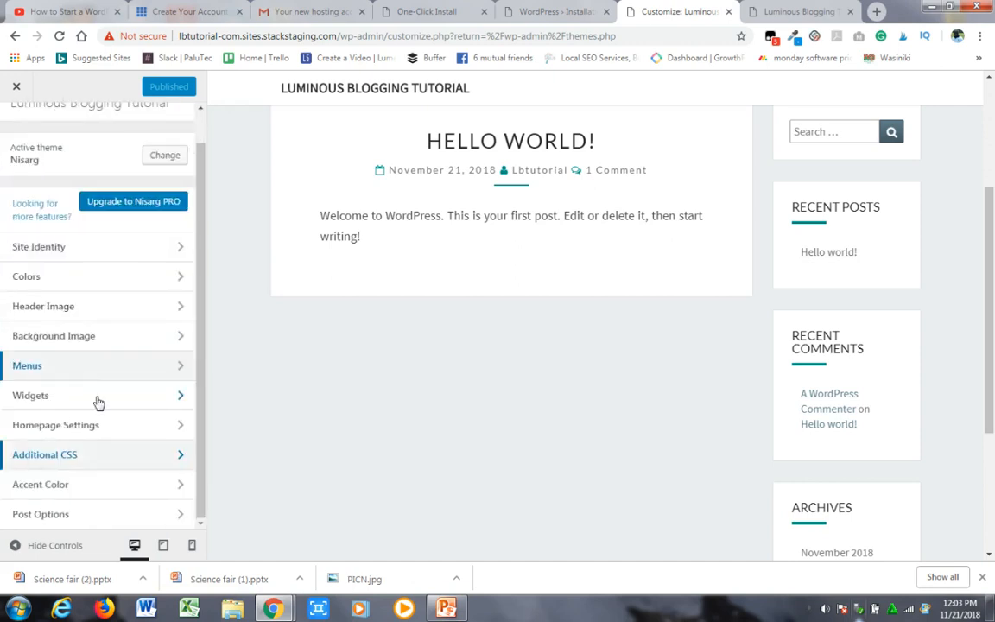
- Set the theme's accent color to the red-orange #ef2700, publish the change and return to the customizer's main list
{"action": "left_click", "coordinate": [124, 483]}
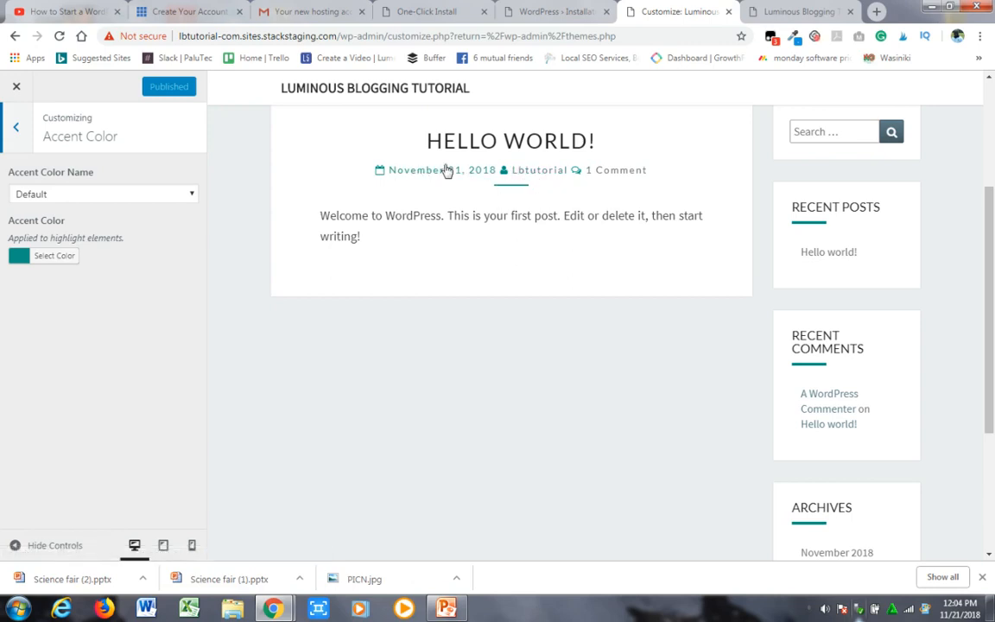
{"action": "left_click", "coordinate": [41, 259]}
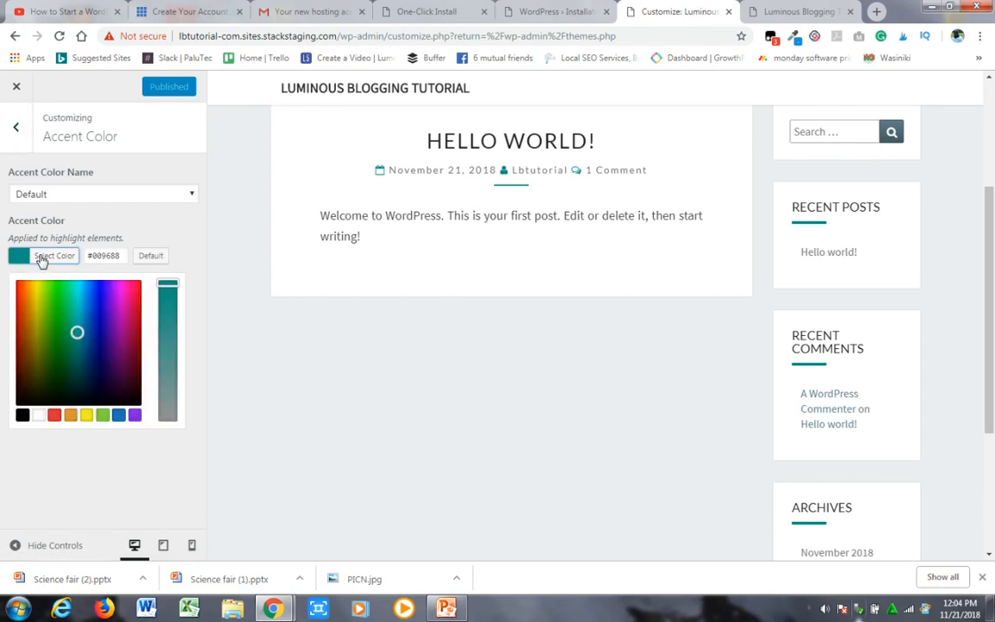
{"action": "left_click", "coordinate": [19, 288]}
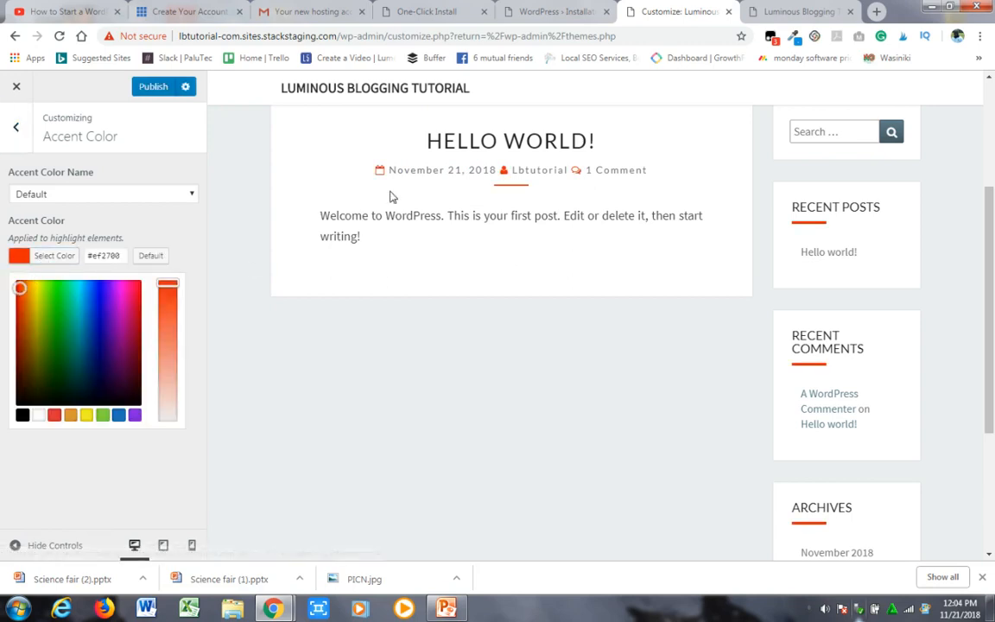
{"action": "left_click", "coordinate": [185, 246]}
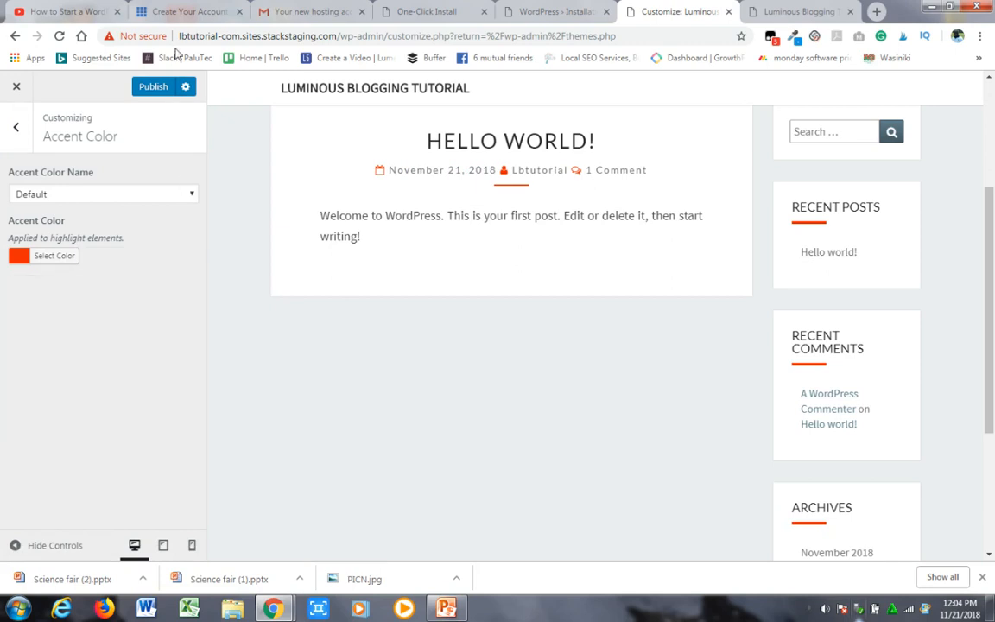
{"action": "left_click", "coordinate": [154, 88]}
{"action": "left_click", "coordinate": [13, 127]}
- Reload the live home page and check the accent color on the Hello World post and sidebar widgets
{"action": "left_click", "coordinate": [782, 12]}
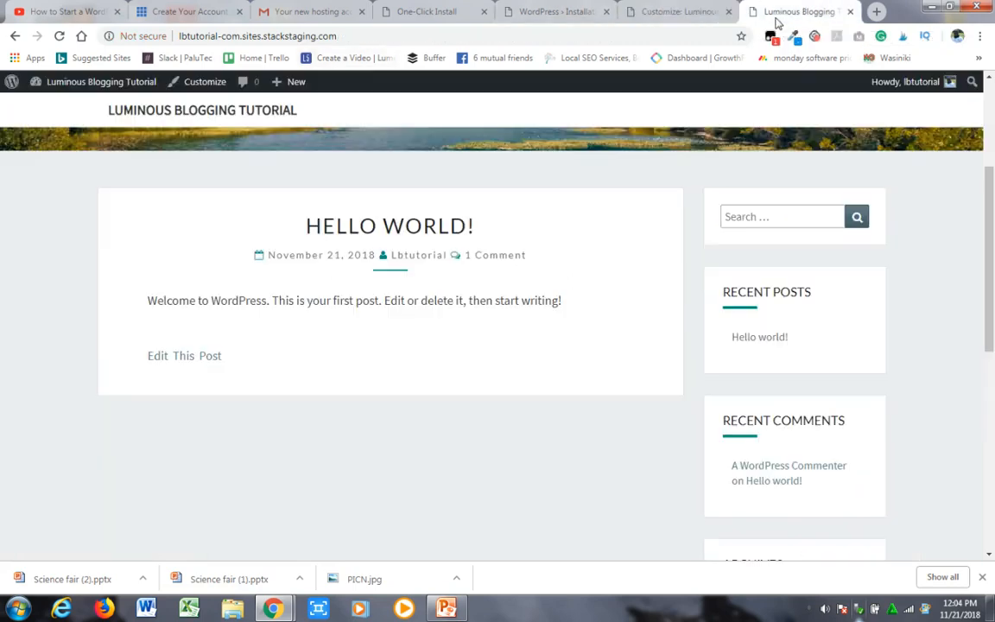
{"action": "left_click_drag", "start_coordinate": [989, 205], "coordinate": [987, 118]}
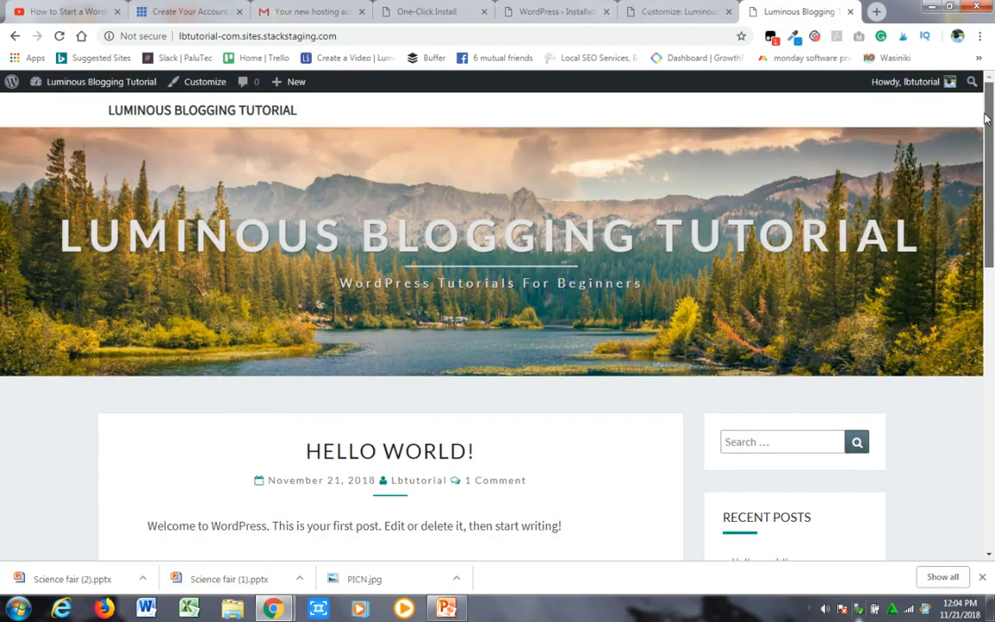
{"action": "left_click", "coordinate": [60, 36]}
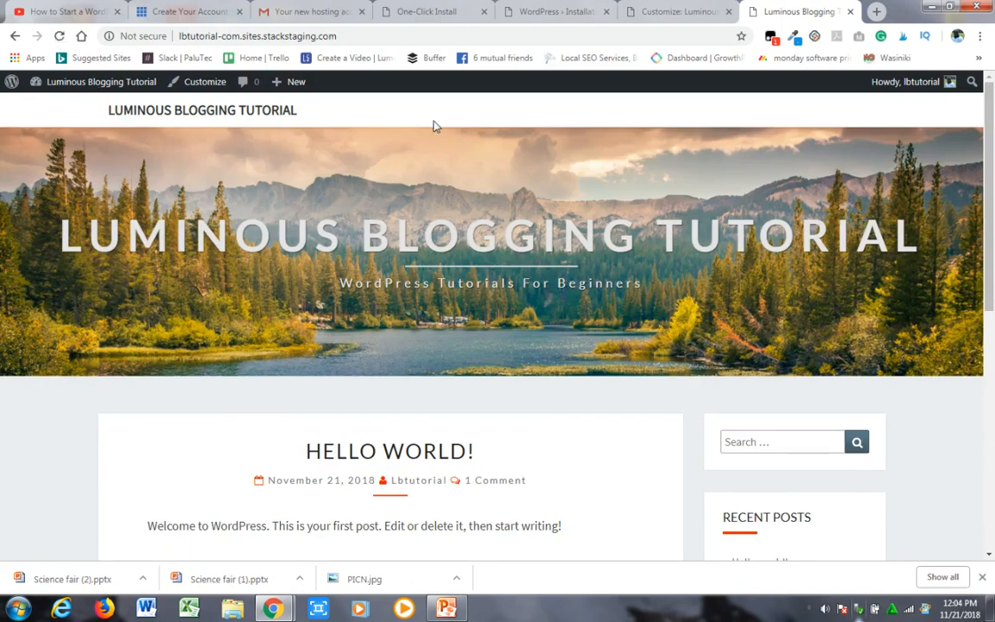
{"action": "scroll", "coordinate": [979, 304], "scroll_direction": "down", "scroll_amount": 3}
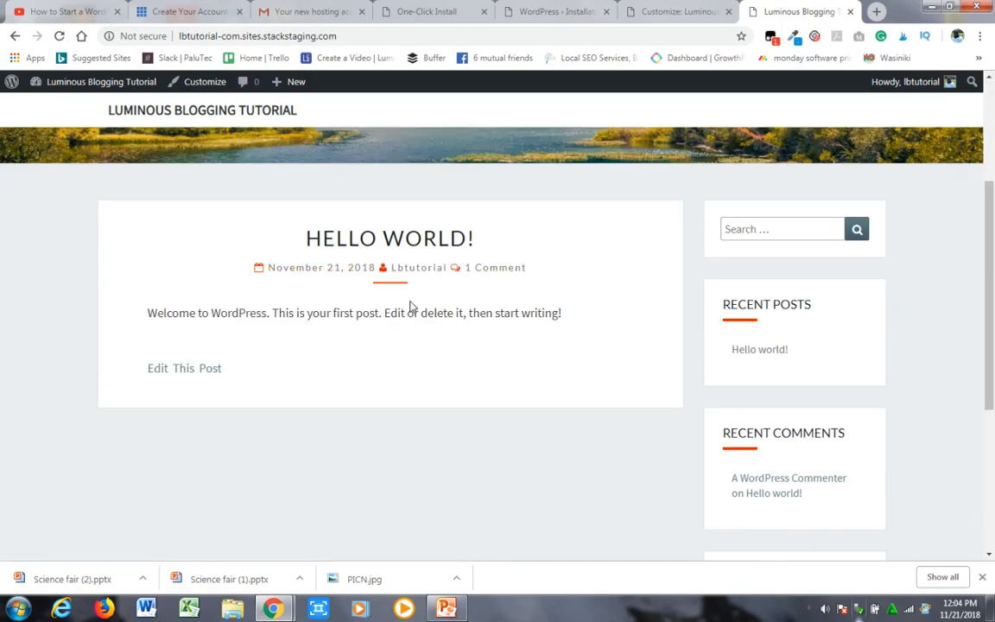
{"action": "scroll", "coordinate": [971, 102], "scroll_direction": "up", "scroll_amount": 3}
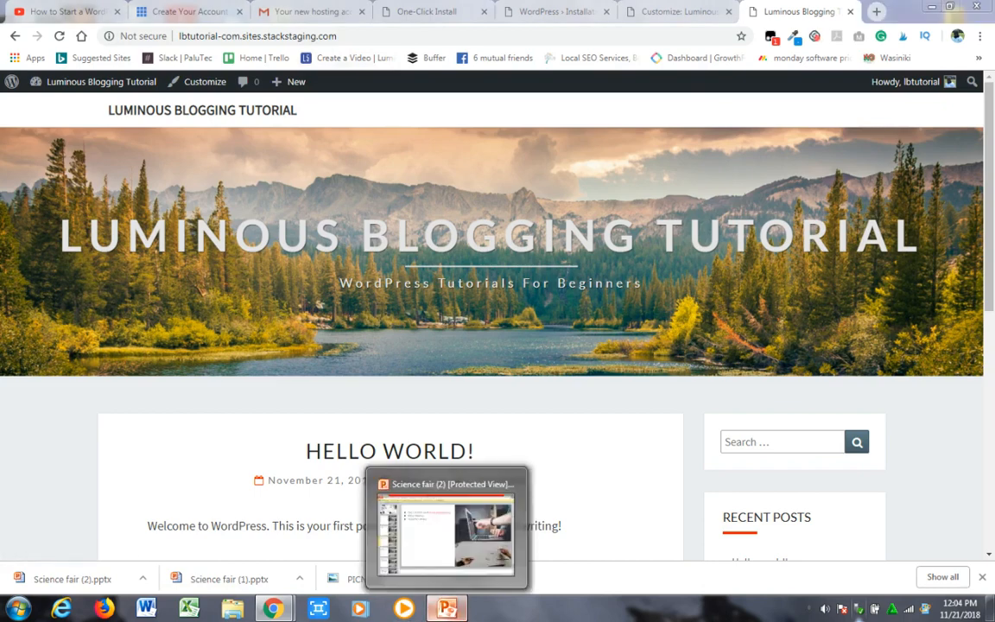
- Switch to the Science fair (2) presentation in PowerPoint, run the slide show from slide 2 to slide 5 and end it
{"action": "left_click", "coordinate": [446, 608]}
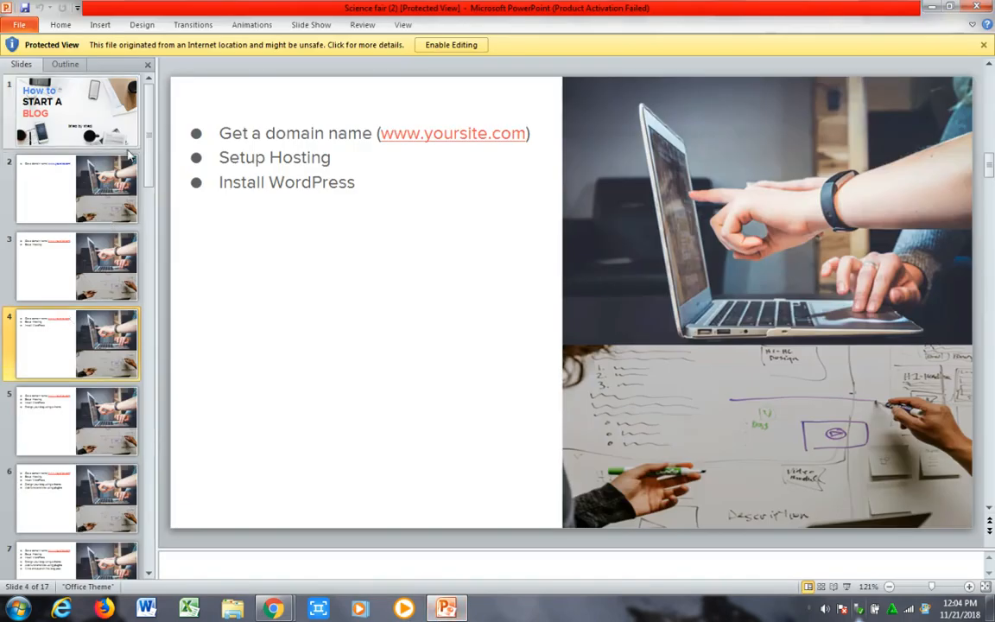
{"action": "scroll", "coordinate": [151, 173], "scroll_direction": "down", "scroll_amount": 1}
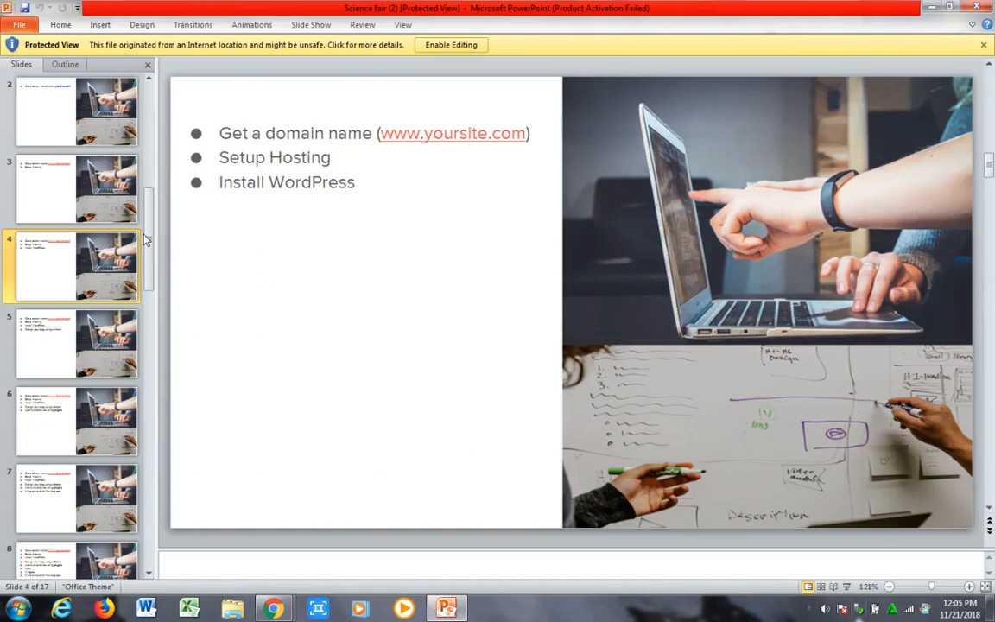
{"action": "left_click_drag", "start_coordinate": [144, 235], "coordinate": [151, 137]}
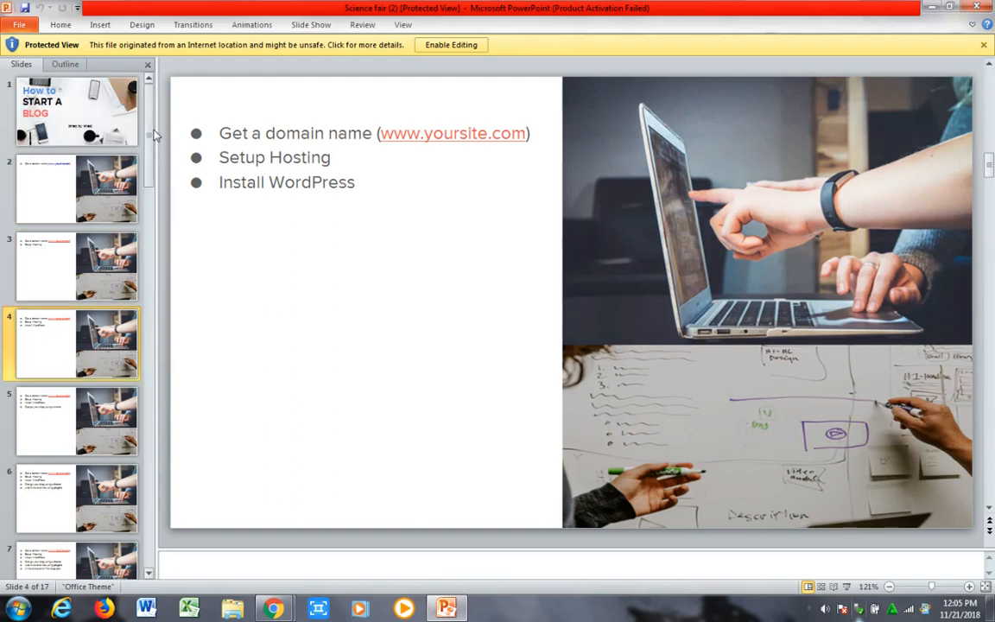
{"action": "left_click", "coordinate": [73, 183]}
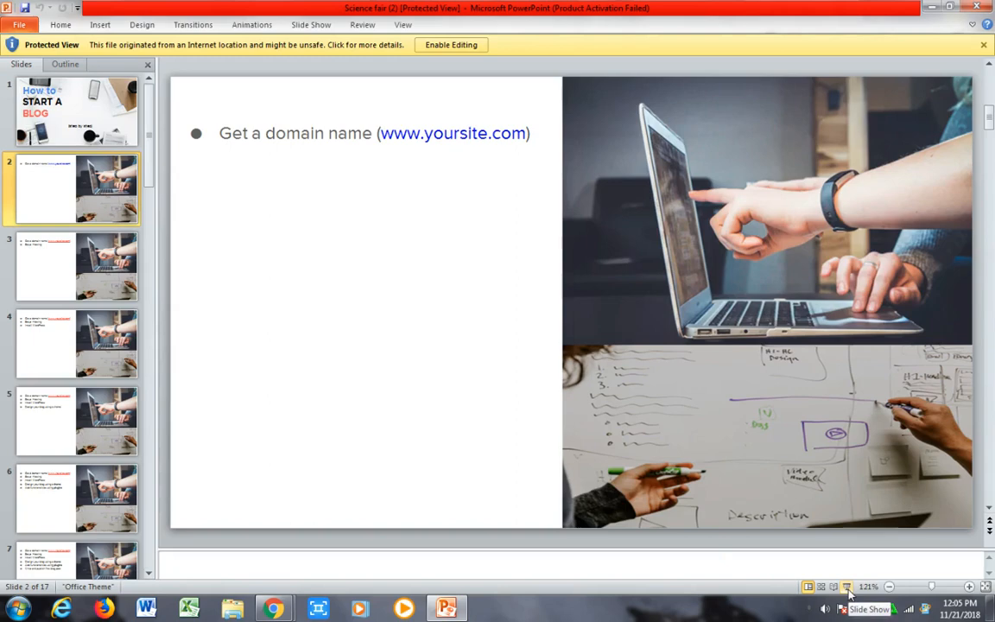
{"action": "left_click", "coordinate": [848, 587]}
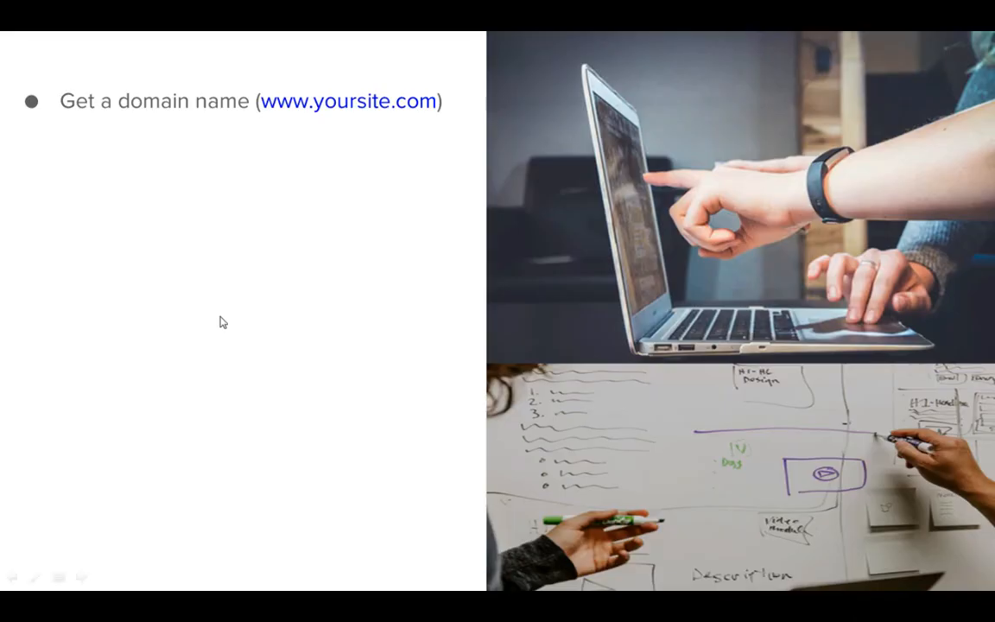
{"action": "left_click", "coordinate": [164, 188]}
{"action": "left_click", "coordinate": [166, 194]}
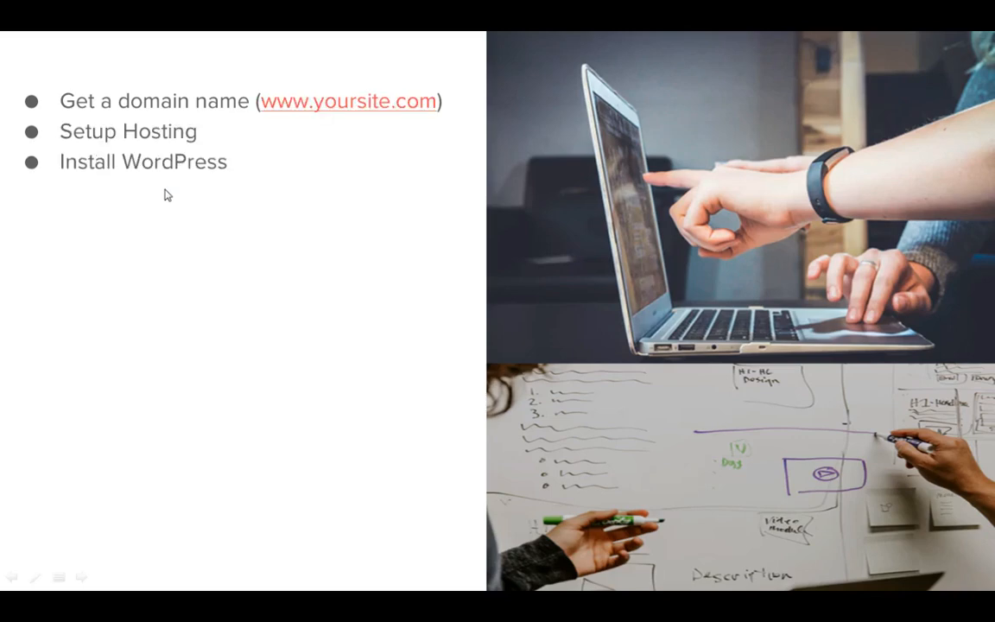
{"action": "left_click", "coordinate": [166, 194]}
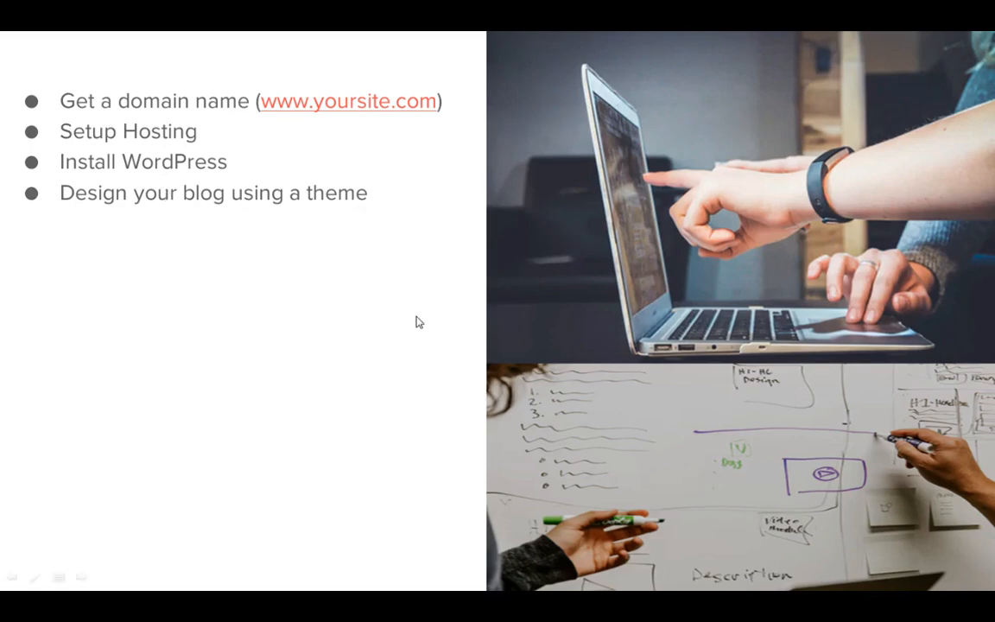
{"action": "key", "text": "Escape"}
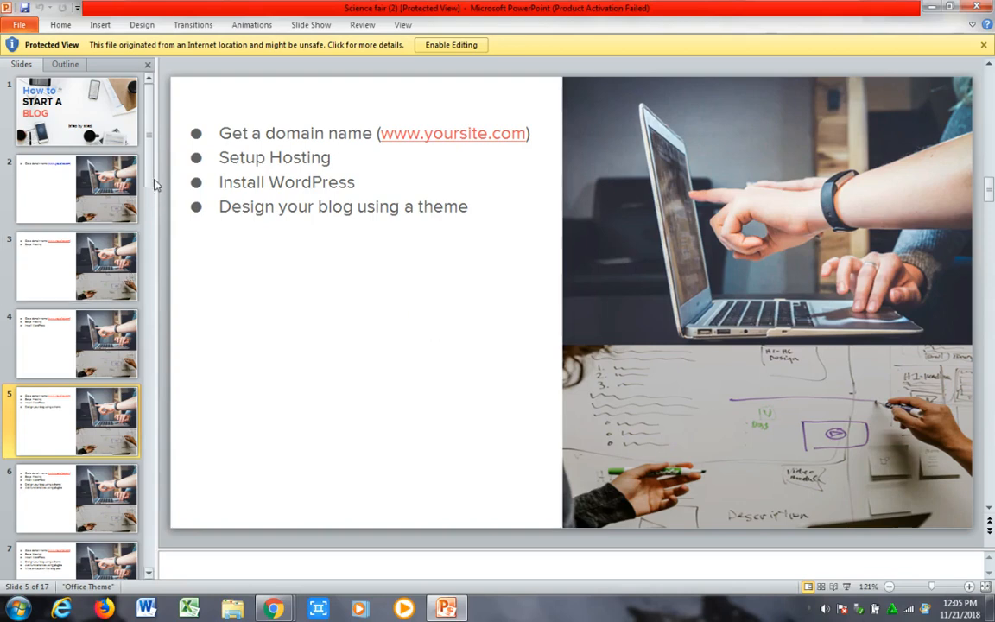
- Run the slide show from slide 5 through to the first Create a Blog Post slide, end it and return to the blog's home page
{"action": "left_click_drag", "start_coordinate": [151, 197], "coordinate": [146, 312]}
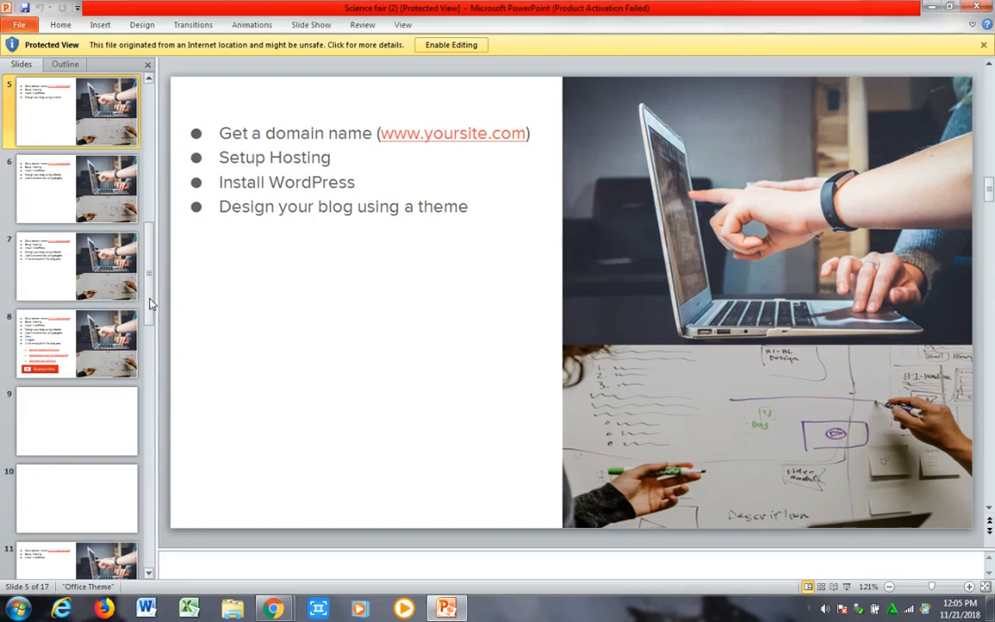
{"action": "left_click_drag", "start_coordinate": [149, 251], "coordinate": [151, 146]}
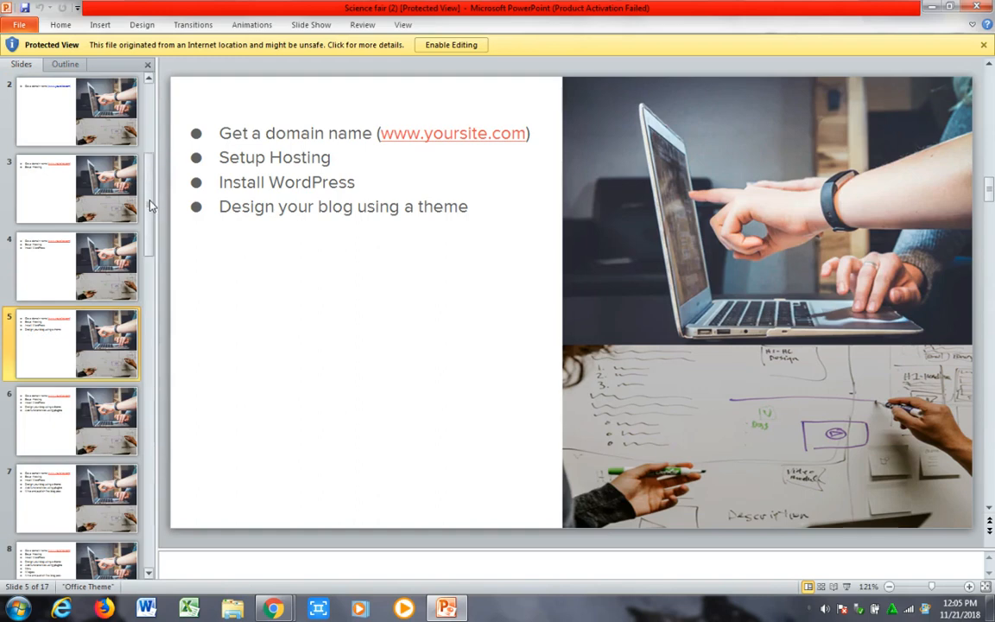
{"action": "scroll", "coordinate": [150, 205], "scroll_direction": "down", "scroll_amount": 1}
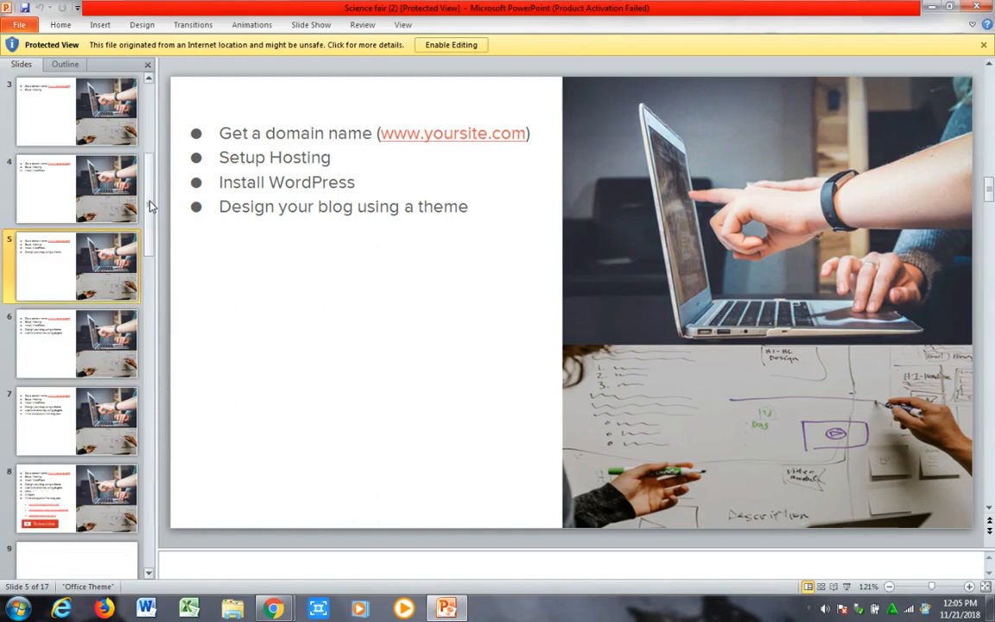
{"action": "left_click_drag", "start_coordinate": [150, 203], "coordinate": [150, 242]}
{"action": "left_click", "coordinate": [846, 587]}
{"action": "left_click", "coordinate": [678, 395]}
{"action": "left_click", "coordinate": [678, 395]}
{"action": "left_click", "coordinate": [679, 395]}
{"action": "left_click", "coordinate": [678, 395]}
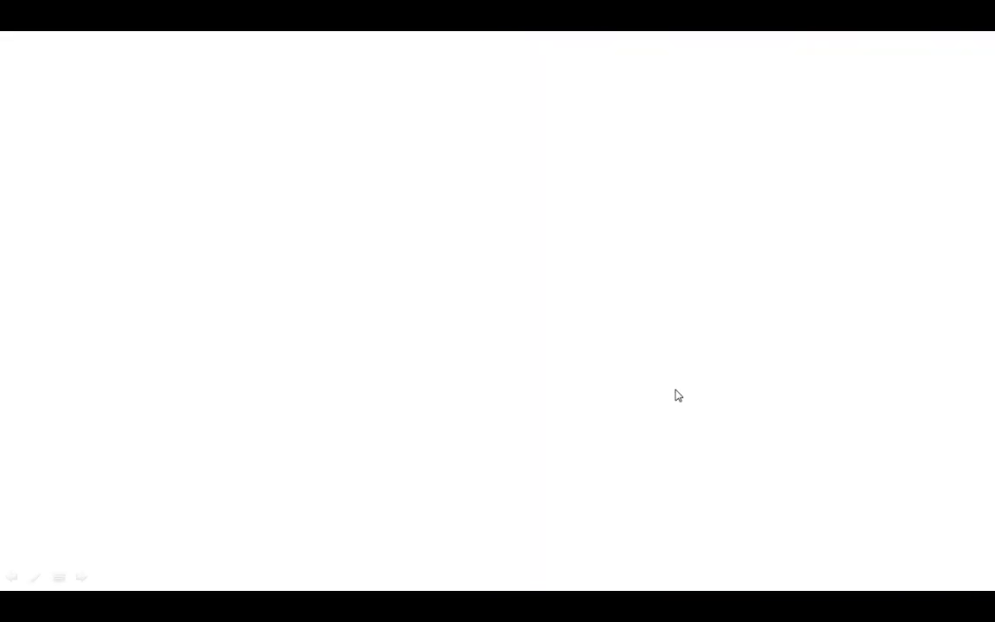
{"action": "left_click", "coordinate": [678, 396]}
{"action": "left_click", "coordinate": [678, 395]}
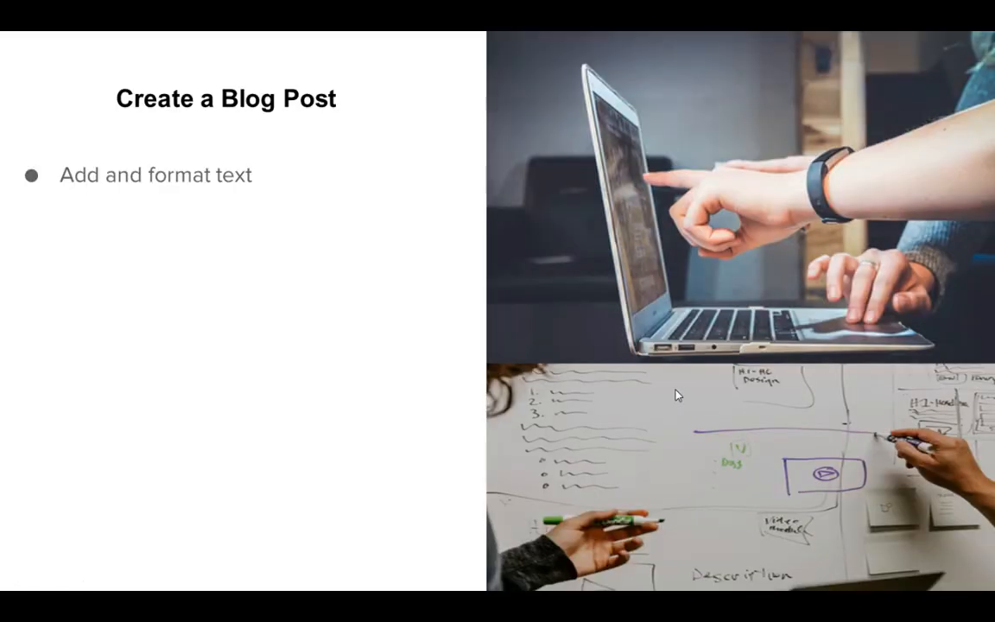
{"action": "left_click", "coordinate": [678, 396]}
{"action": "key", "text": "Escape"}
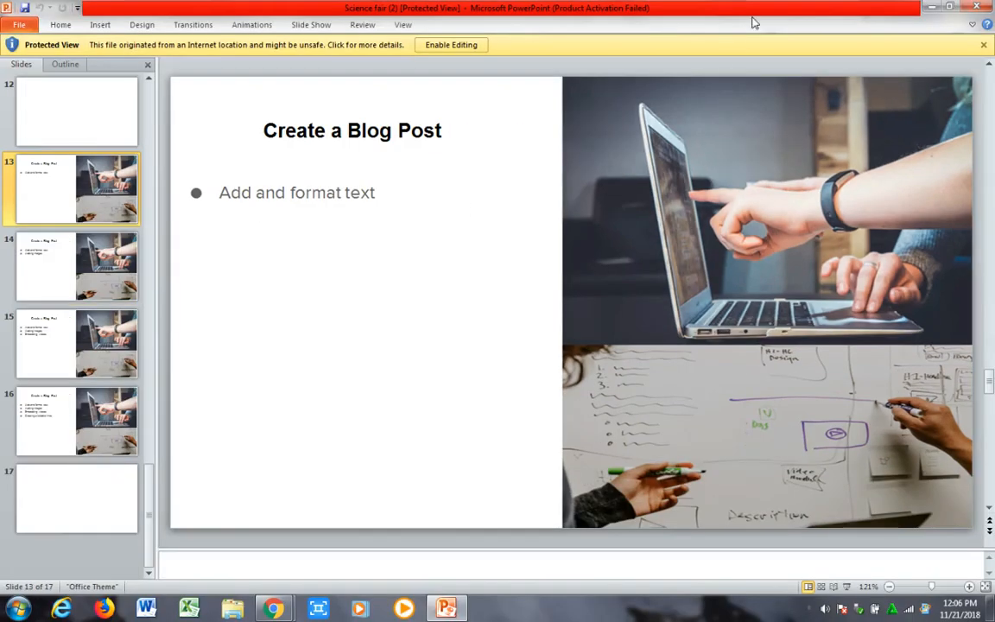
{"action": "left_click", "coordinate": [932, 11]}
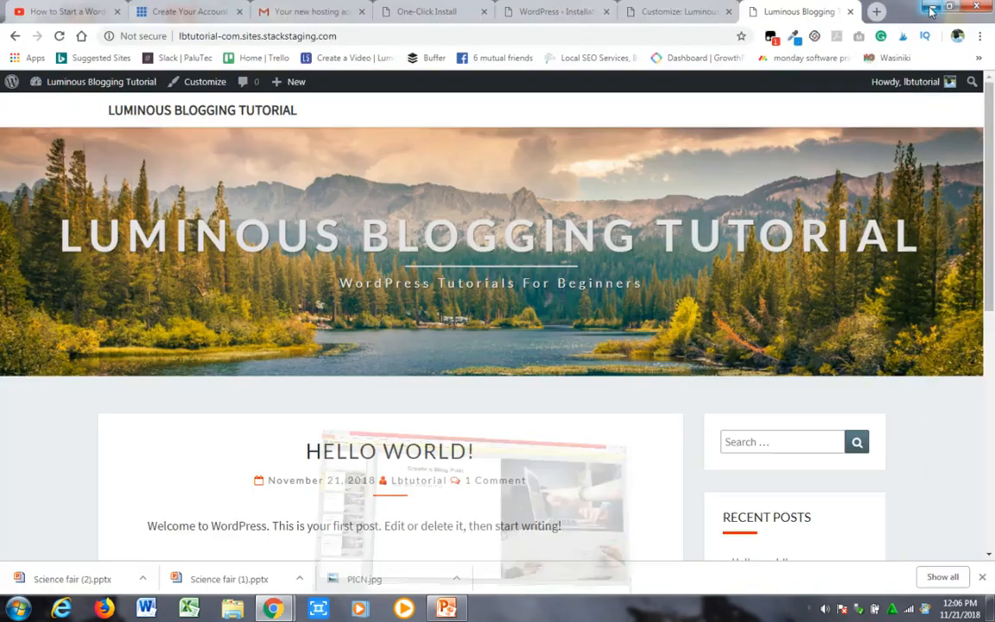
{"action": "mouse_move", "coordinate": [992, 250]}
{"action": "left_mouse_down"}
{"action": "mouse_move", "coordinate": [992, 429]}
{"action": "mouse_move", "coordinate": [994, 231]}
{"action": "left_mouse_up"}
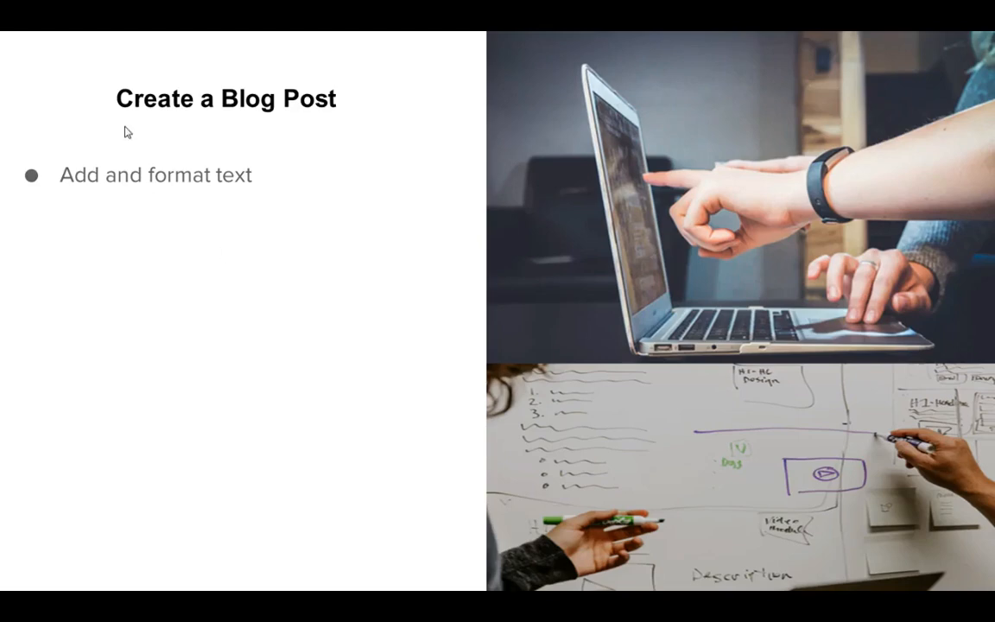
- Advance the slide show through the Create a Blog Post slides on adding images and embedding videos
{"action": "left_click", "coordinate": [427, 283]}
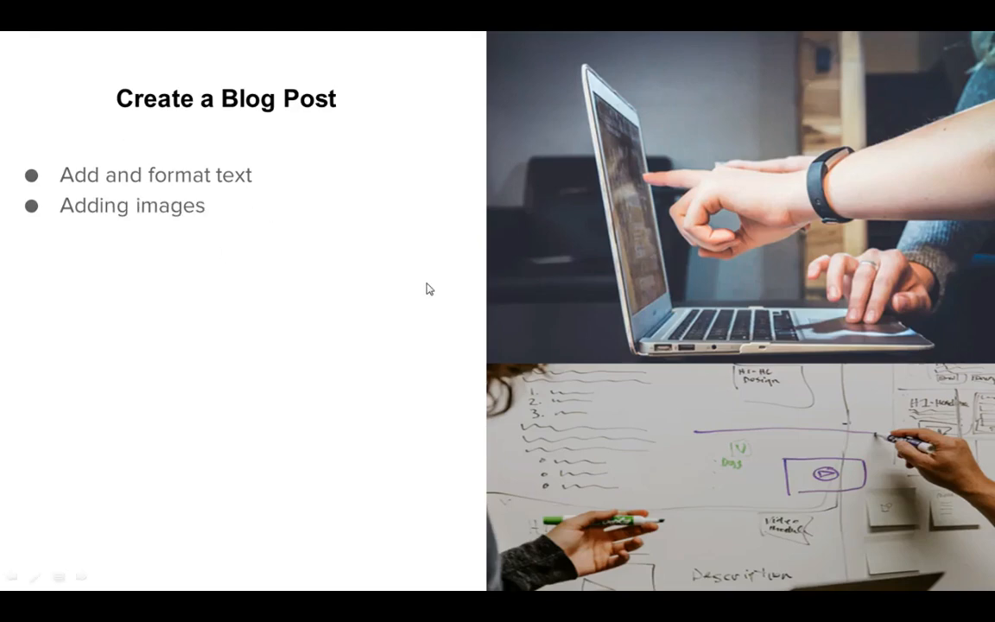
{"action": "left_click", "coordinate": [427, 284]}
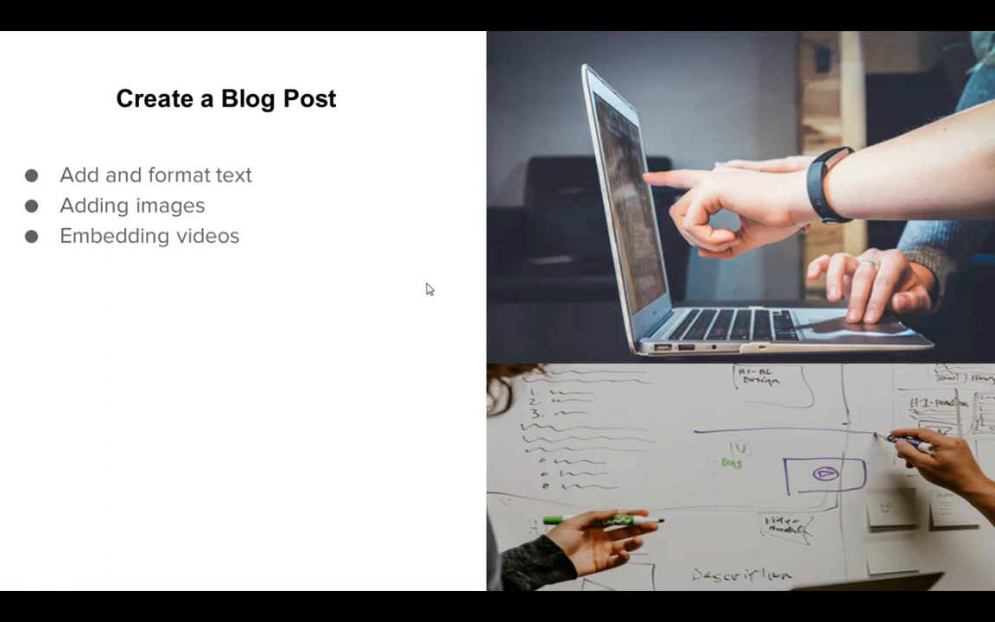
{"action": "left_click", "coordinate": [426, 289]}
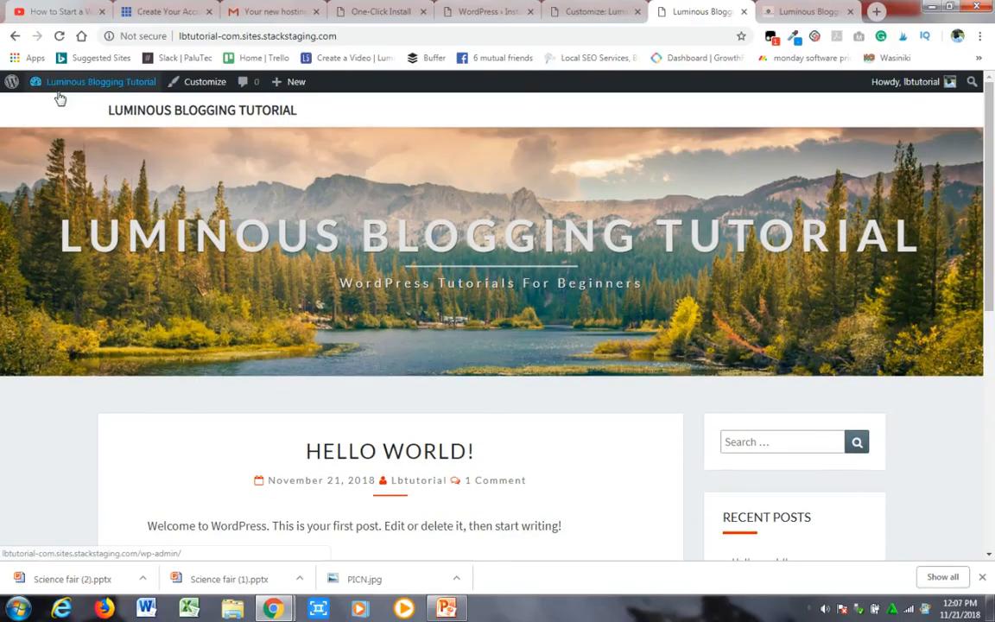
- Open the WordPress dashboard, start a new post and view the editor's paragraph and heading styles without choosing one
{"action": "left_click", "coordinate": [55, 106]}
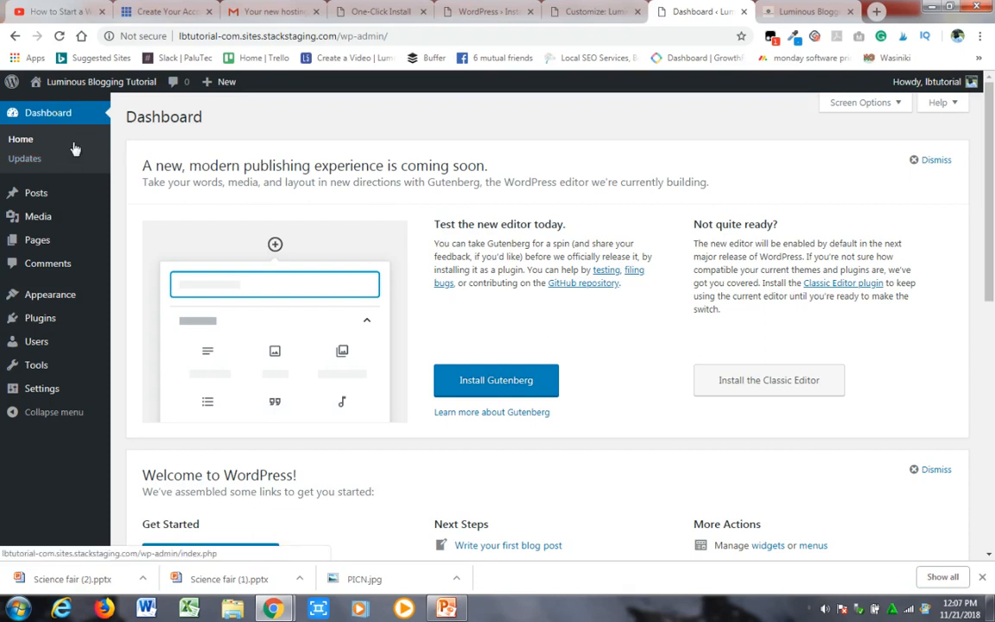
{"action": "mouse_move", "coordinate": [45, 196]}
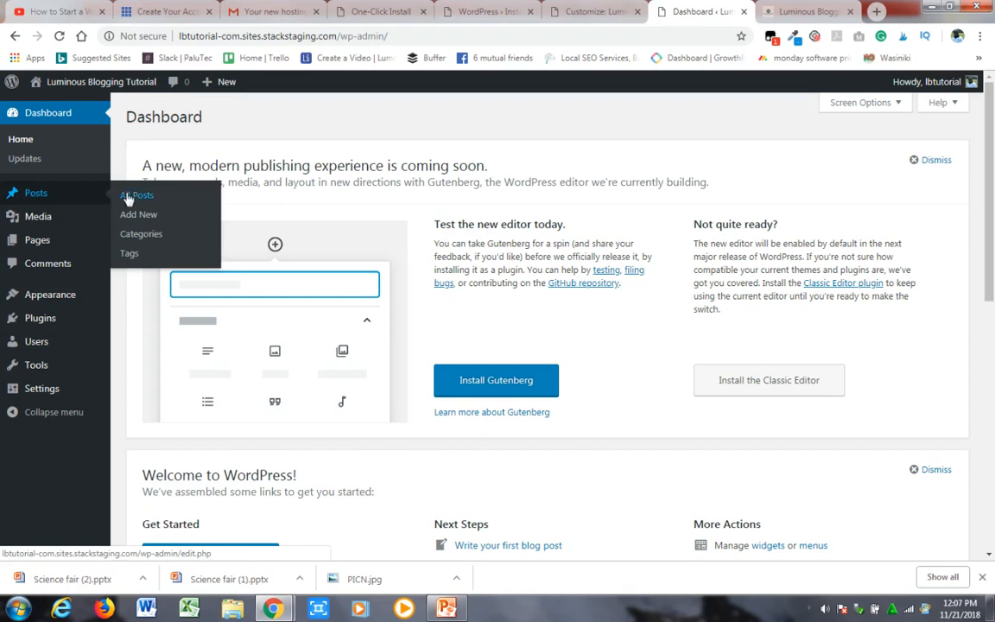
{"action": "left_click", "coordinate": [138, 215]}
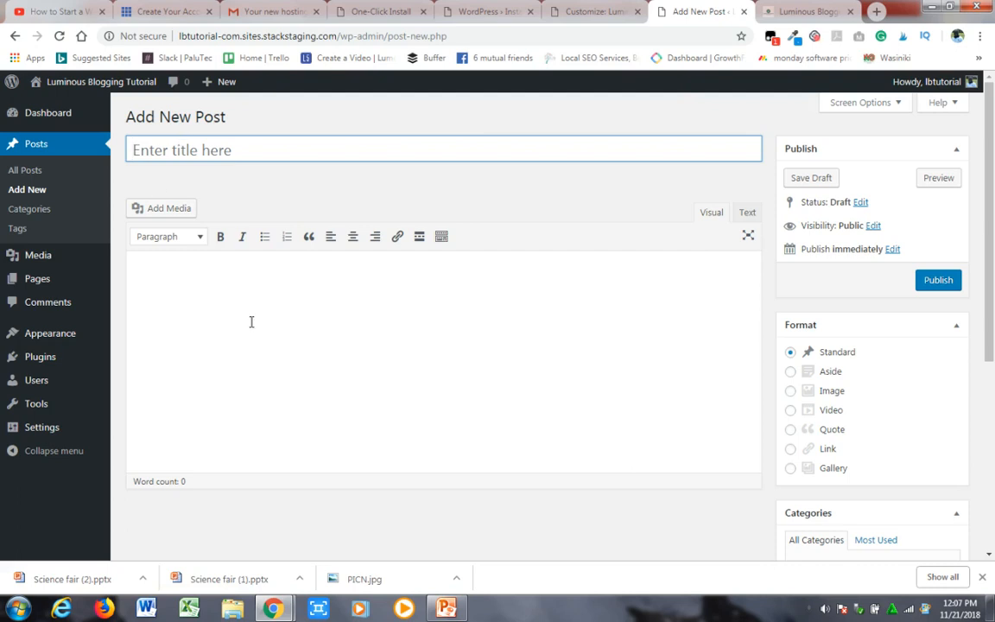
{"action": "left_click", "coordinate": [199, 238]}
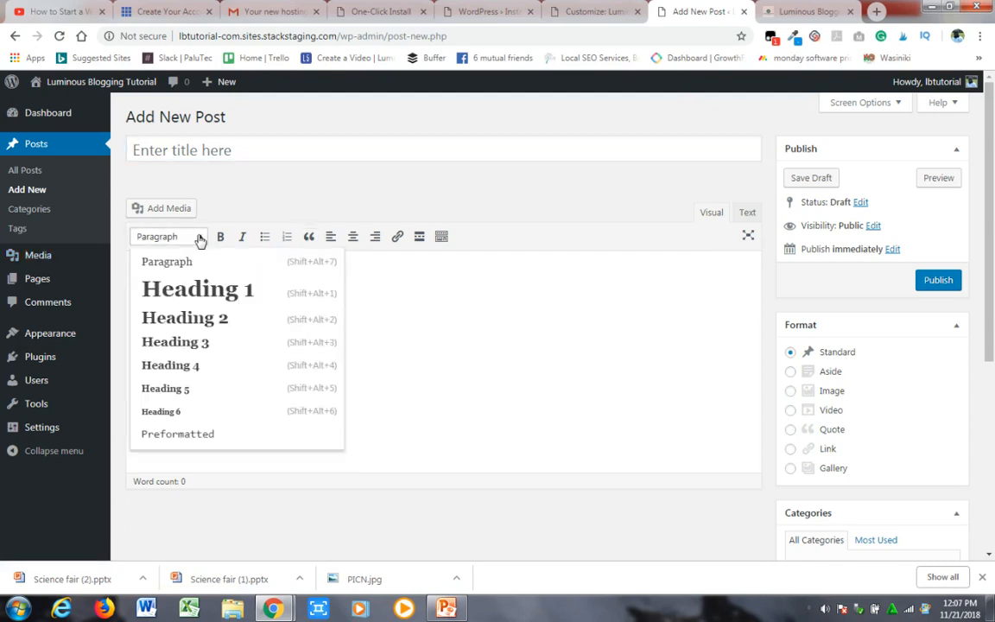
{"action": "left_click", "coordinate": [430, 341]}
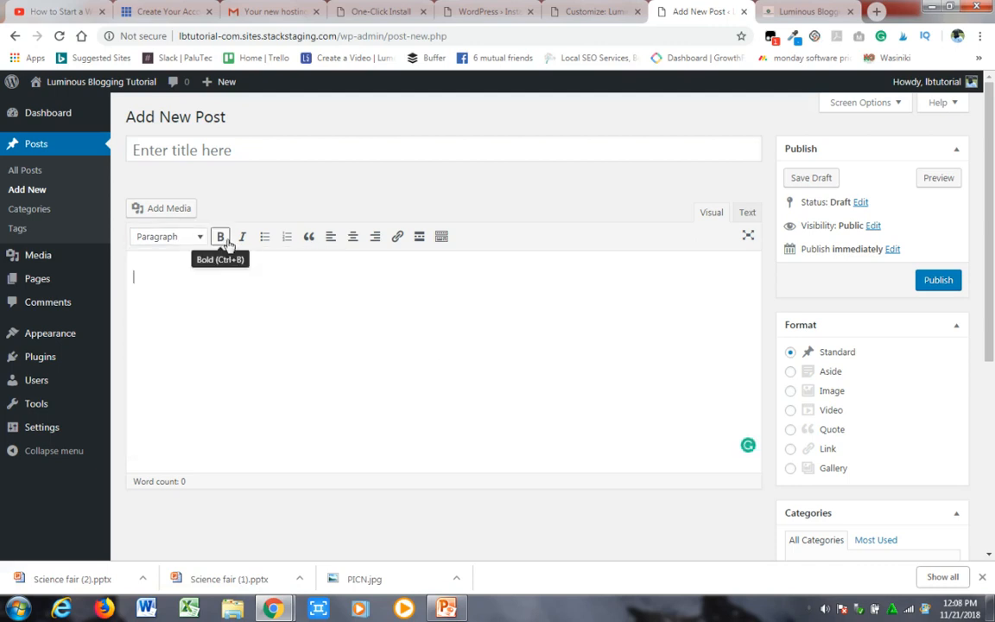
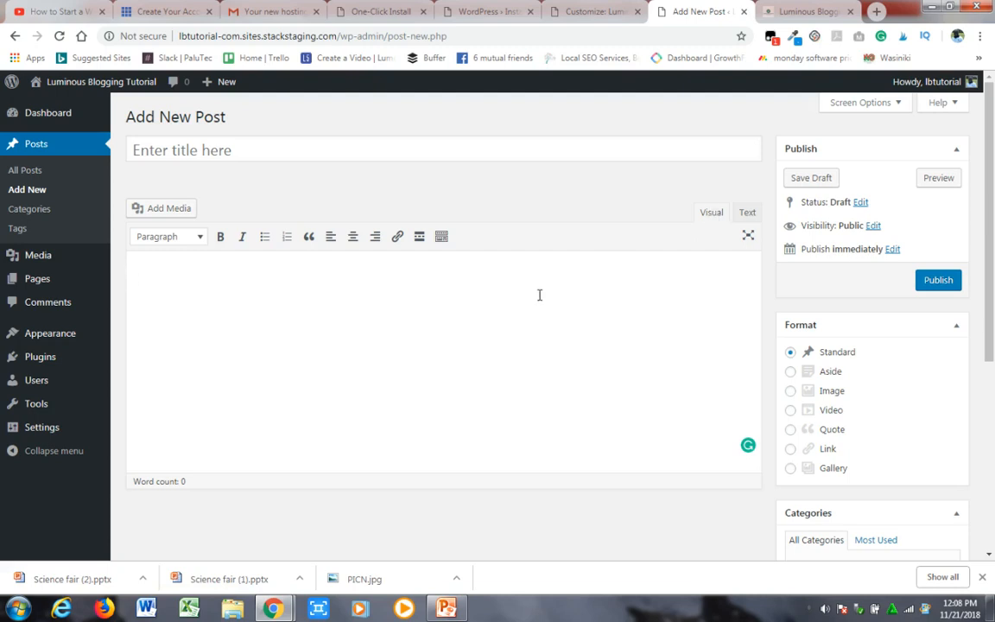
- Look at the HTML text view, return to visual editing, title the post "How To Write a Blog Post" and paste the copied article into its body
{"action": "left_click", "coordinate": [747, 213]}
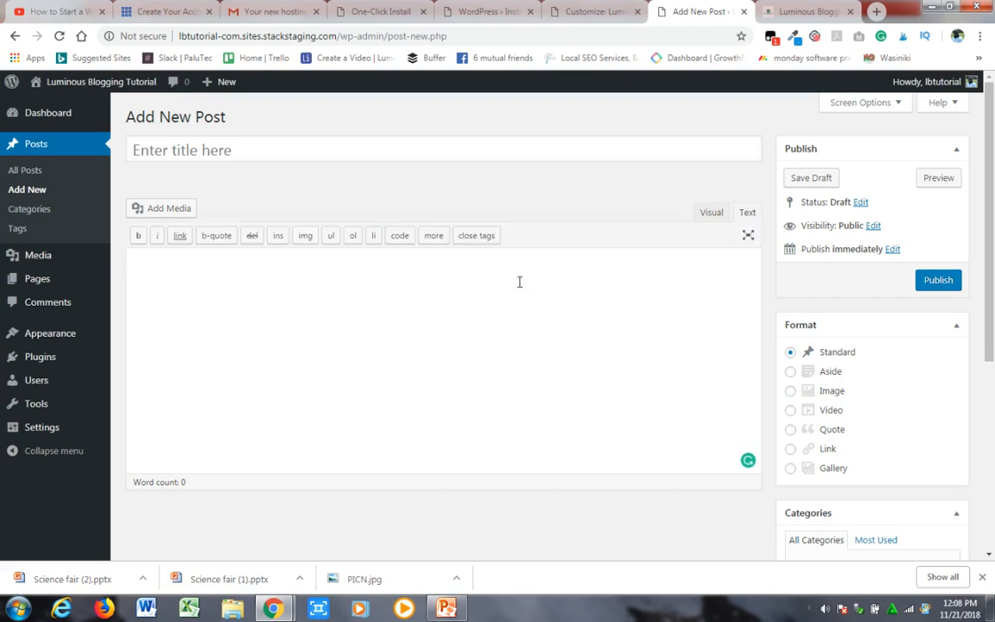
{"action": "left_click", "coordinate": [712, 212]}
{"action": "left_click", "coordinate": [173, 149]}
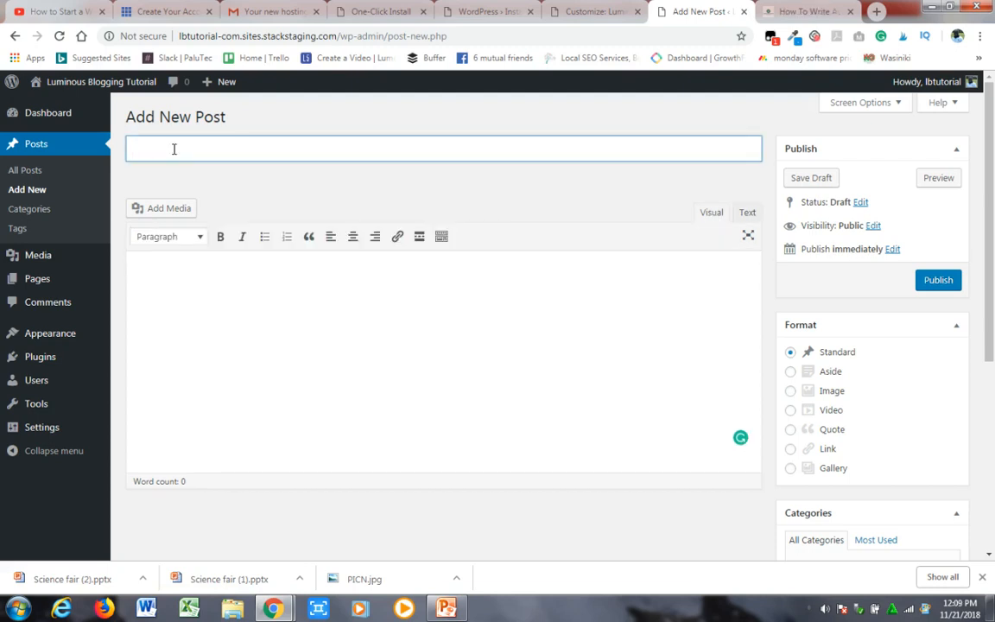
{"action": "type", "text": "How To Write a B"}
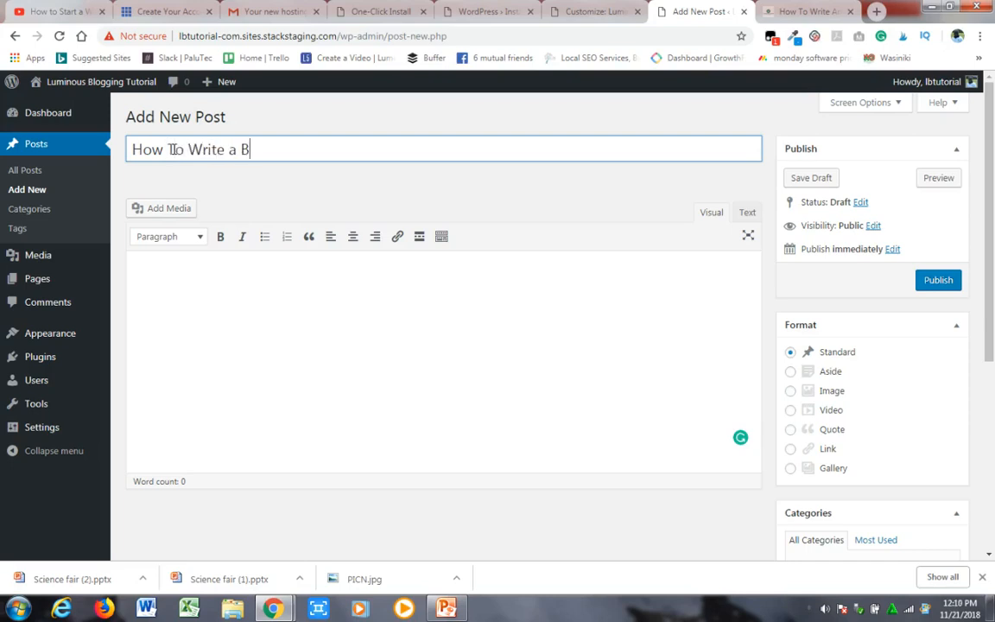
{"action": "type", "text": "log Post"}
{"action": "left_click", "coordinate": [180, 354]}
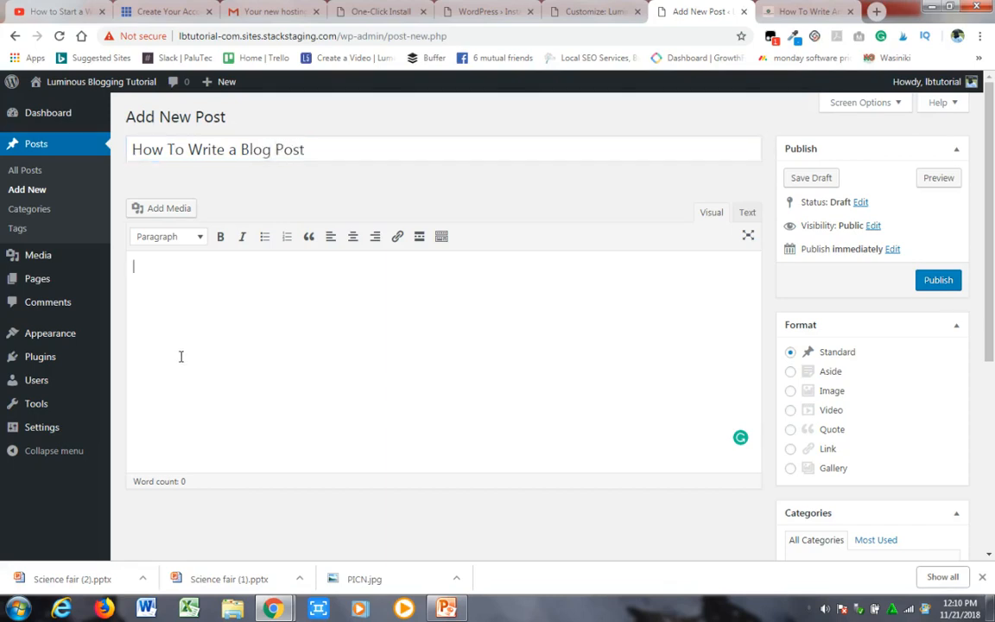
{"action": "type", "text": "Yes, you need to write and publish your first blog post. You need to let the world know that your website is up and running. It's overwhelming. I know this. And that's why I have developed this guide.  In this guide, you will learn how to write, edit, format and publish your first WordPress blog post. WordPress editor has two sections, plain text (Visual) and the html section (text)  Visual section enables you to write your blog posts in plain text. It is easier to use since you don't have to worry about the html tags while writing and formatting your blog posts. You actually get what you see.  HTML section on the other hand gives you the opportunity to use html tags while writing your blog posts. If you are good with html and css, this is the right section for you.  HTML section kind of looks advanced but believe me, you only need to know a few HTML tags and you are good to go. And with time, you will begin to enjoy writing and formatting your blog posts in the HTML editor.  In this blog post, I will show you how to write, edit and format your blog posts on the Visual section. On the visual section, writing a blog post is as easy as writing on a Microsoft Word editor.  The WordPress editor has almost the same features as the PC  To write your first WordPress blog post, first you will have to log on to your WordPress admin section (WordPress dashboard)."}
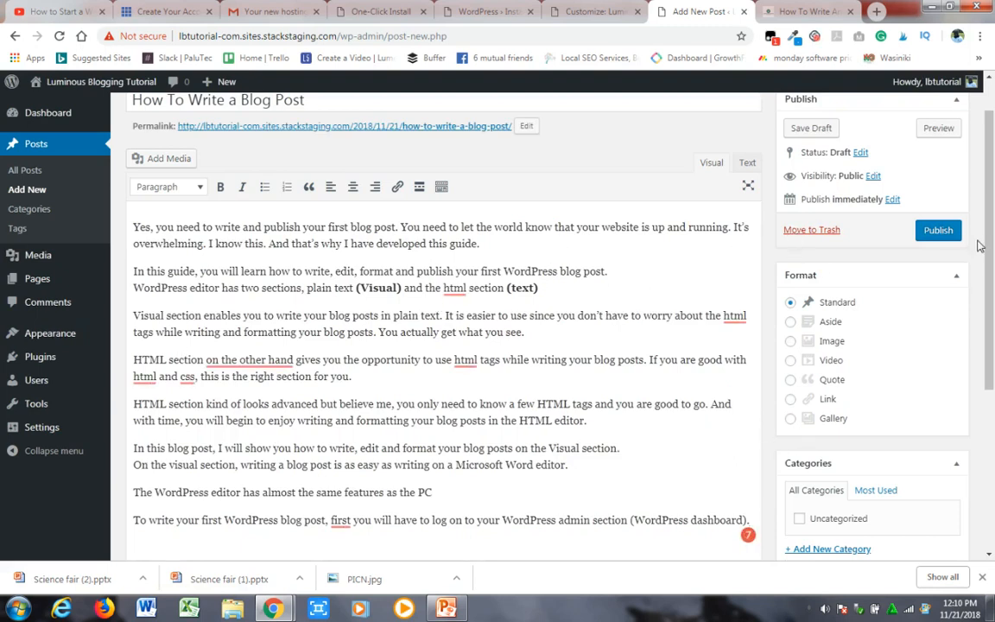
- Apply the Grammarly corrections: commas after "first" and around "on the other hand", "html" added to the dictionary, and "css" changed to "CSS"
{"action": "left_click_drag", "start_coordinate": [987, 246], "coordinate": [987, 318]}
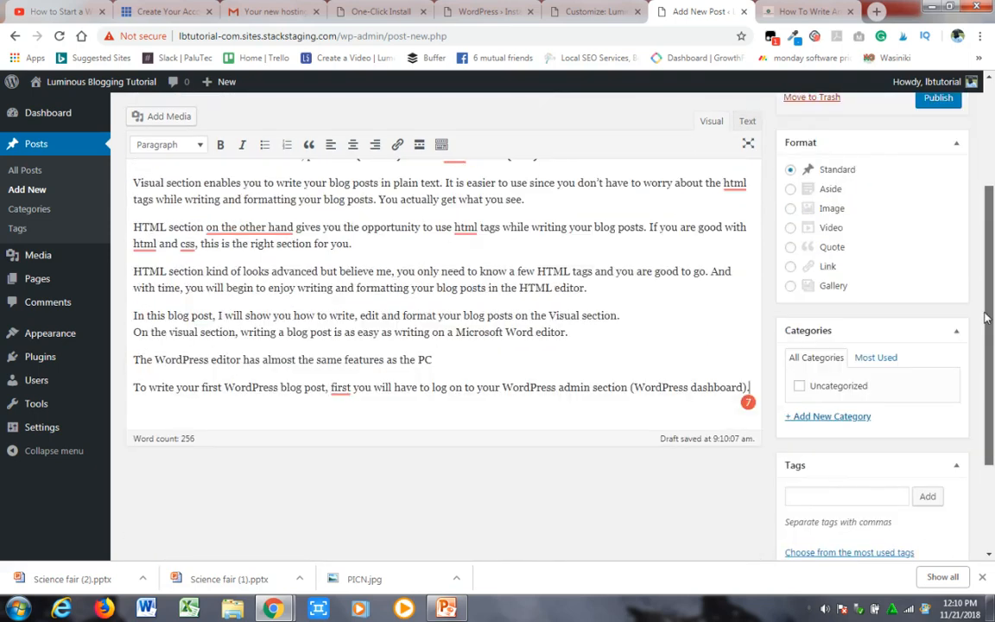
{"action": "mouse_move", "coordinate": [341, 391]}
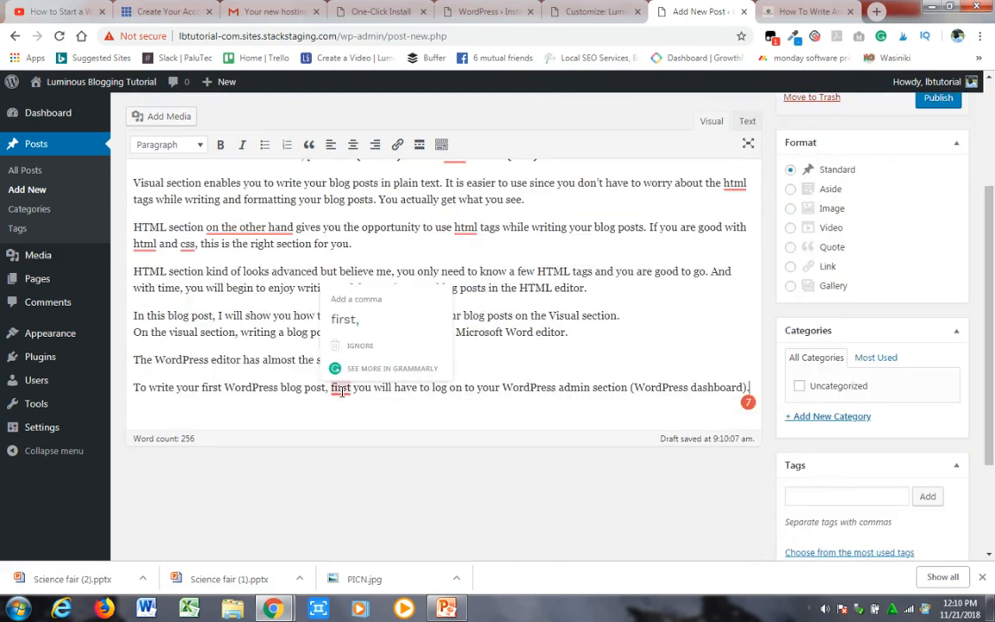
{"action": "left_click", "coordinate": [345, 319]}
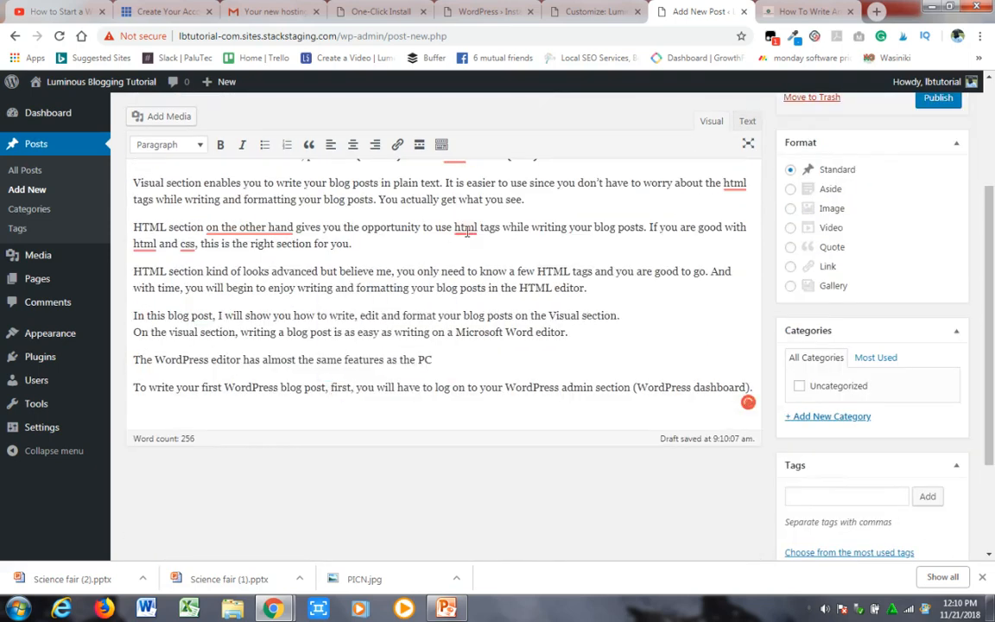
{"action": "mouse_move", "coordinate": [465, 229]}
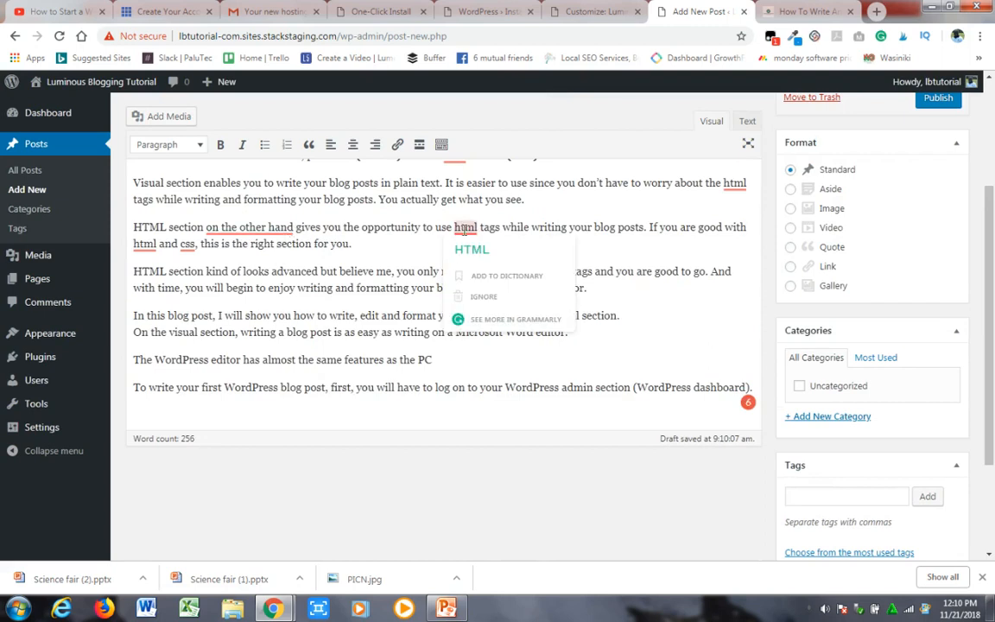
{"action": "left_click", "coordinate": [497, 276]}
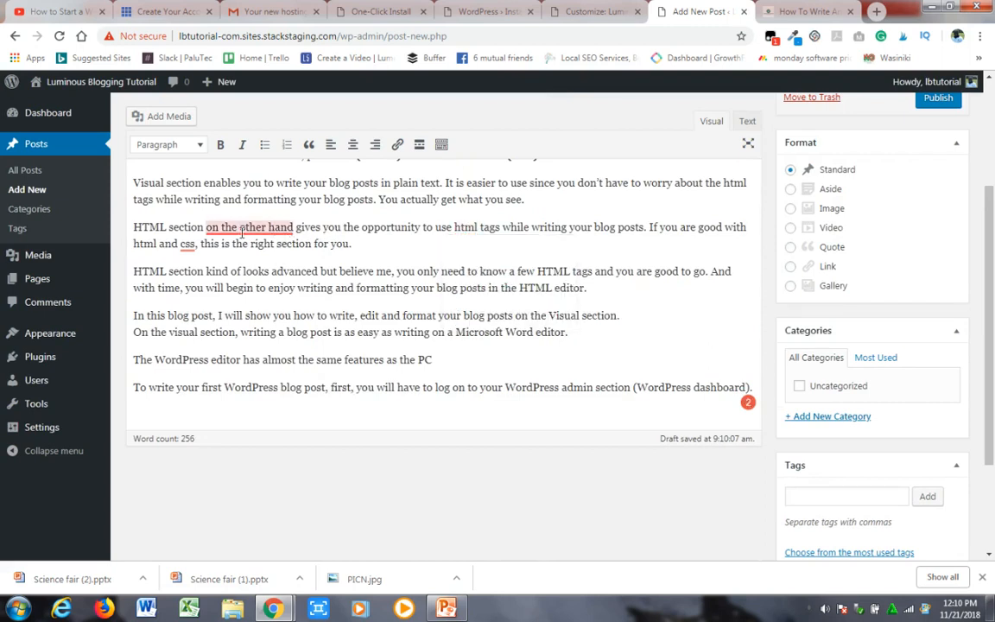
{"action": "mouse_move", "coordinate": [242, 228]}
{"action": "left_click", "coordinate": [244, 275]}
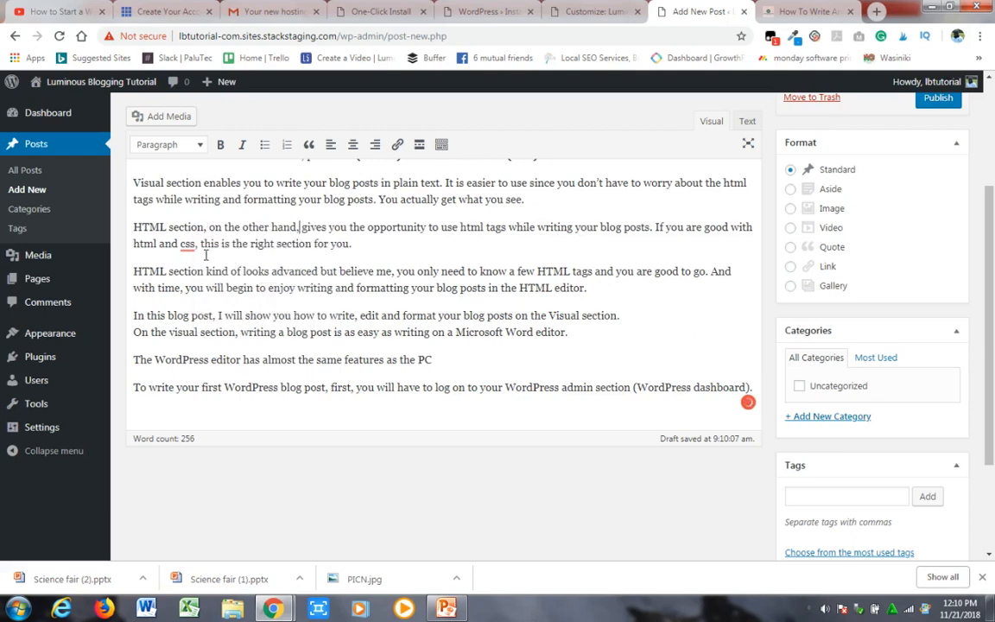
{"action": "mouse_move", "coordinate": [188, 243]}
{"action": "left_click", "coordinate": [198, 276]}
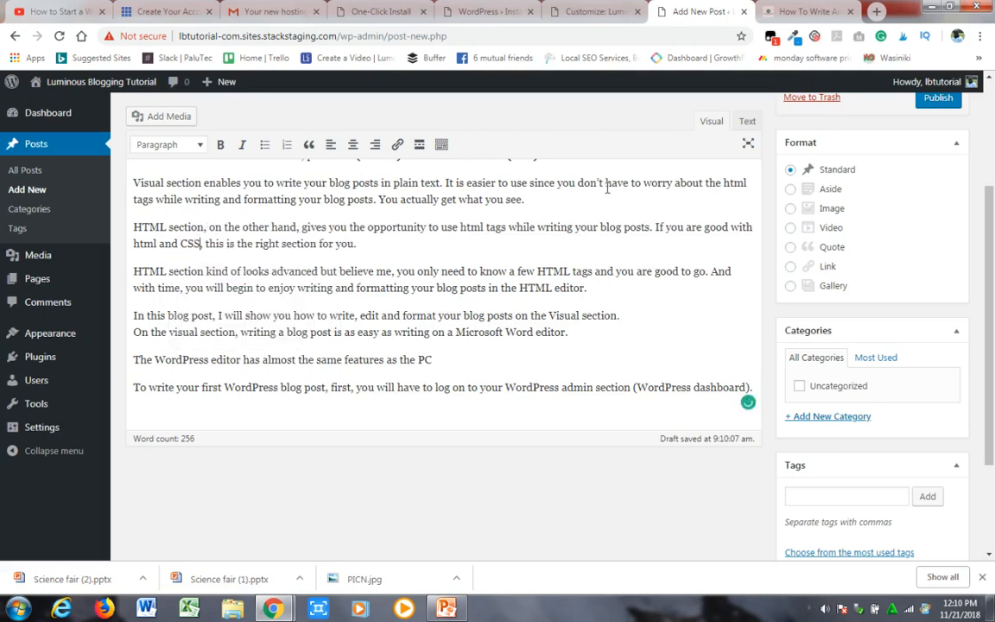
- Make the words "first blog post" in the opening sentence of the post bold
{"action": "left_click_drag", "start_coordinate": [989, 384], "coordinate": [989, 292]}
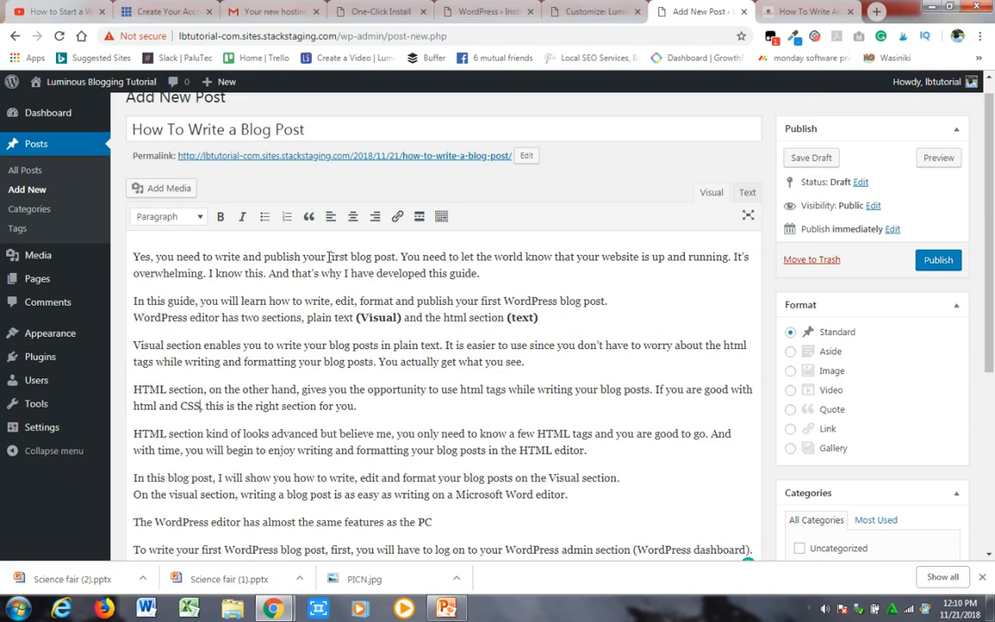
{"action": "left_click_drag", "start_coordinate": [328, 257], "coordinate": [397, 257]}
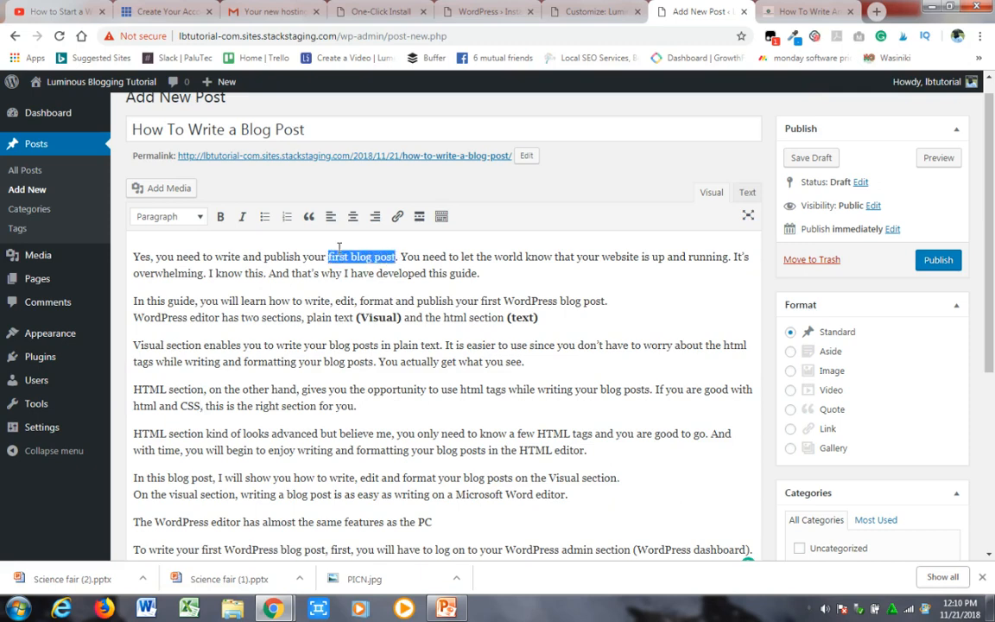
{"action": "left_click", "coordinate": [221, 217]}
{"action": "left_click", "coordinate": [361, 257]}
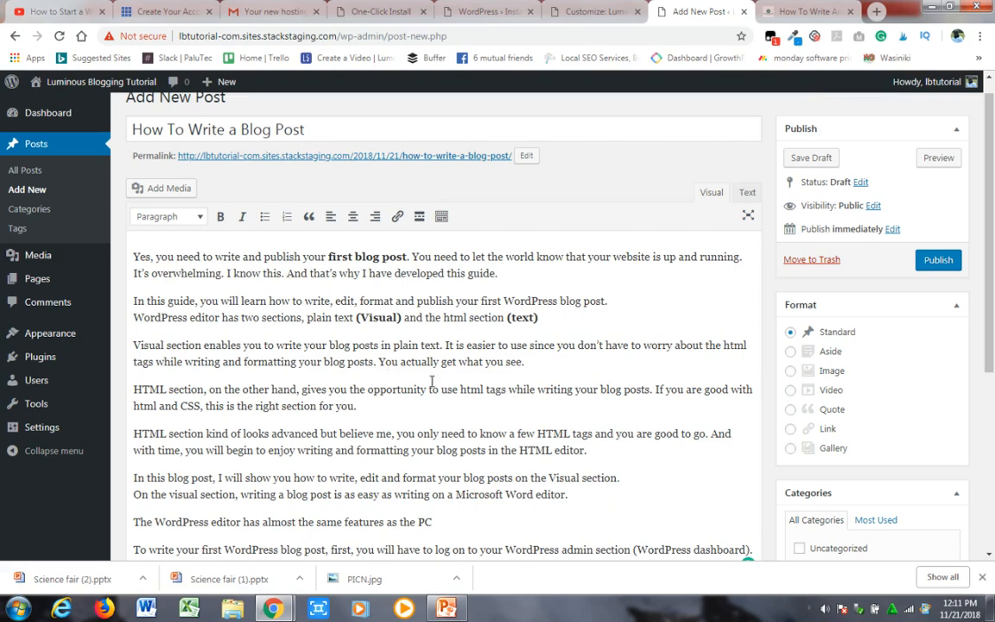
{"action": "left_click_drag", "start_coordinate": [460, 389], "coordinate": [509, 388]}
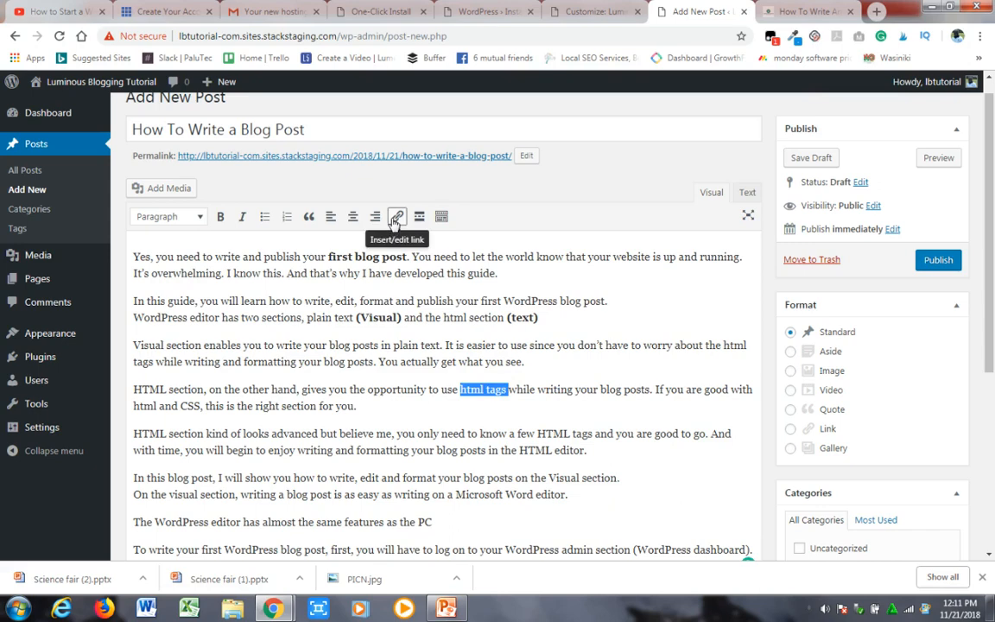
{"action": "left_click", "coordinate": [396, 217]}
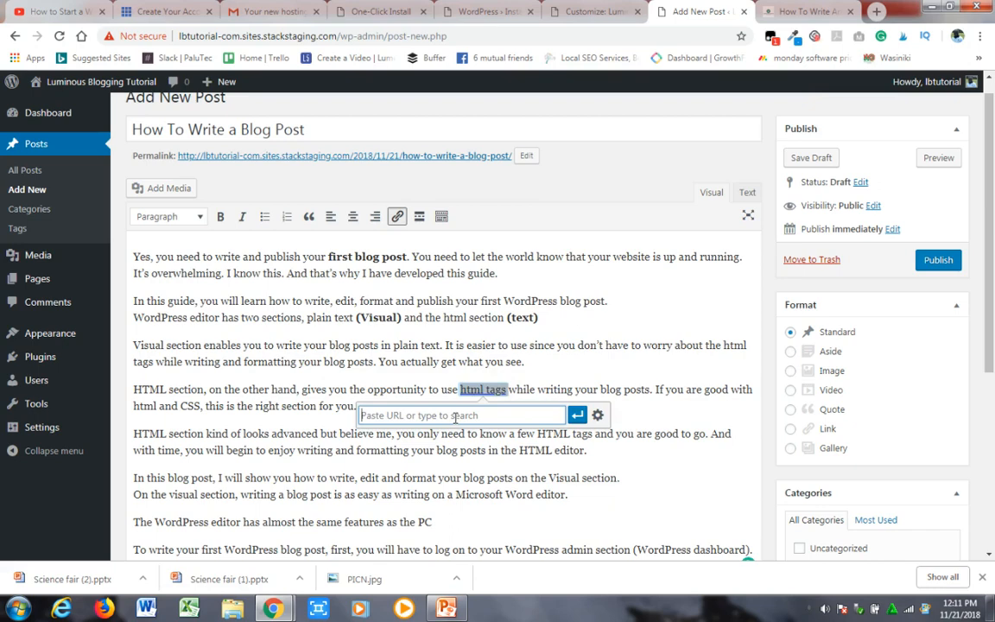
{"action": "type", "text": "htt"}
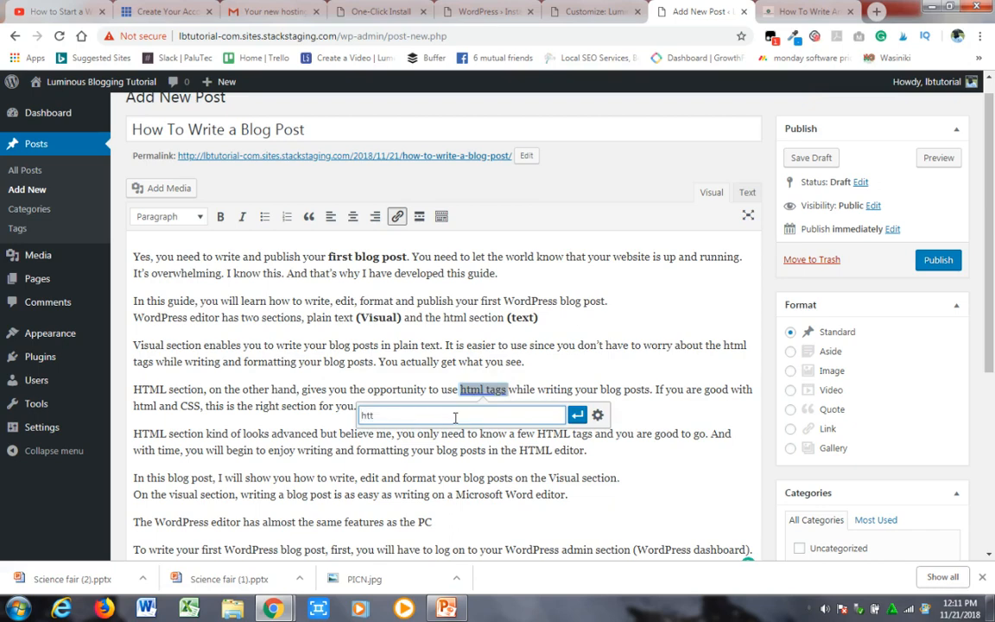
{"action": "type", "text": "ps"}
{"action": "type", "text": "://"}
{"action": "type", "text": "www"}
{"action": "type", "text": ".lun"}
{"action": "type", "text": "minou"}
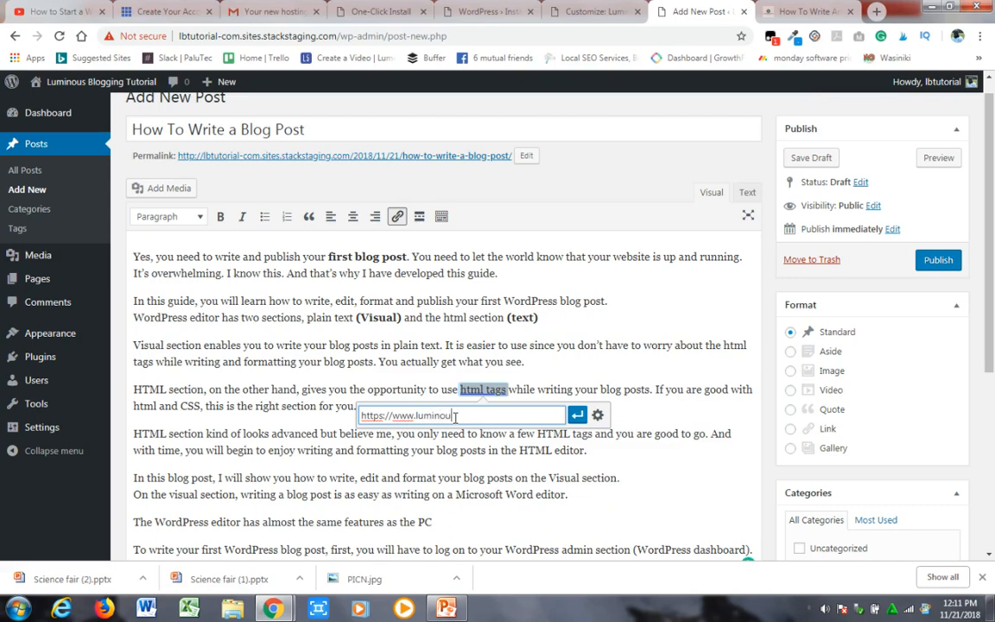
{"action": "type", "text": "sp"}
{"action": "type", "text": "logging.com"}
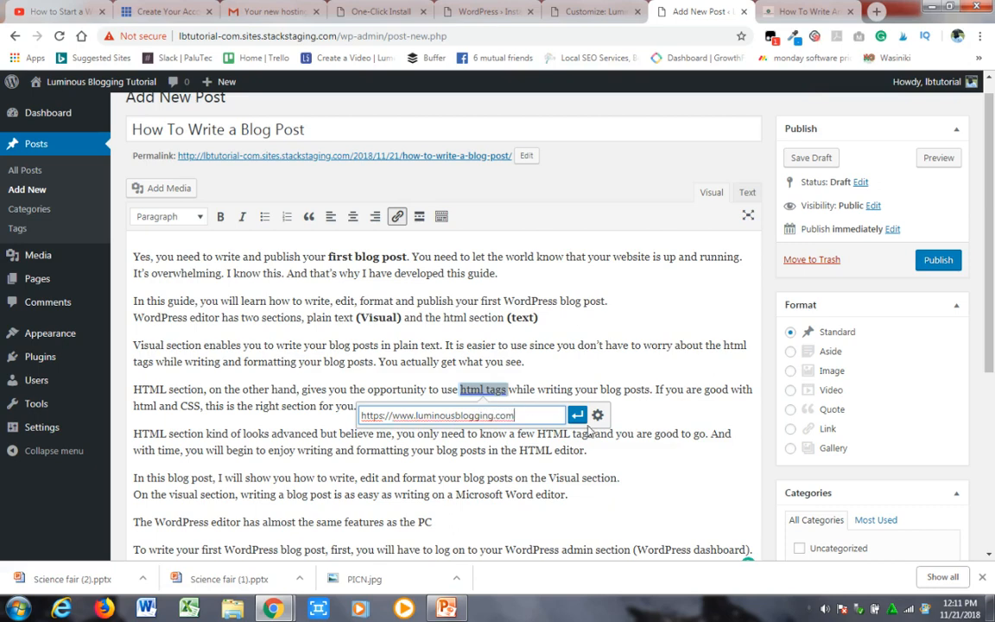
- Set the "html tags" link to open in a new tab and apply it to the text
{"action": "left_click", "coordinate": [598, 417]}
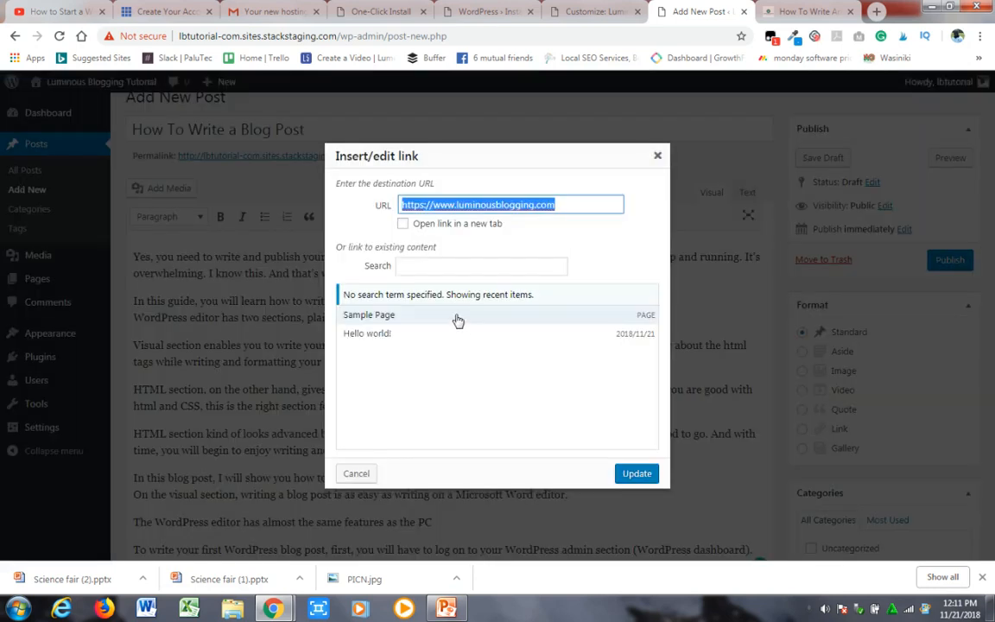
{"action": "left_click", "coordinate": [403, 225]}
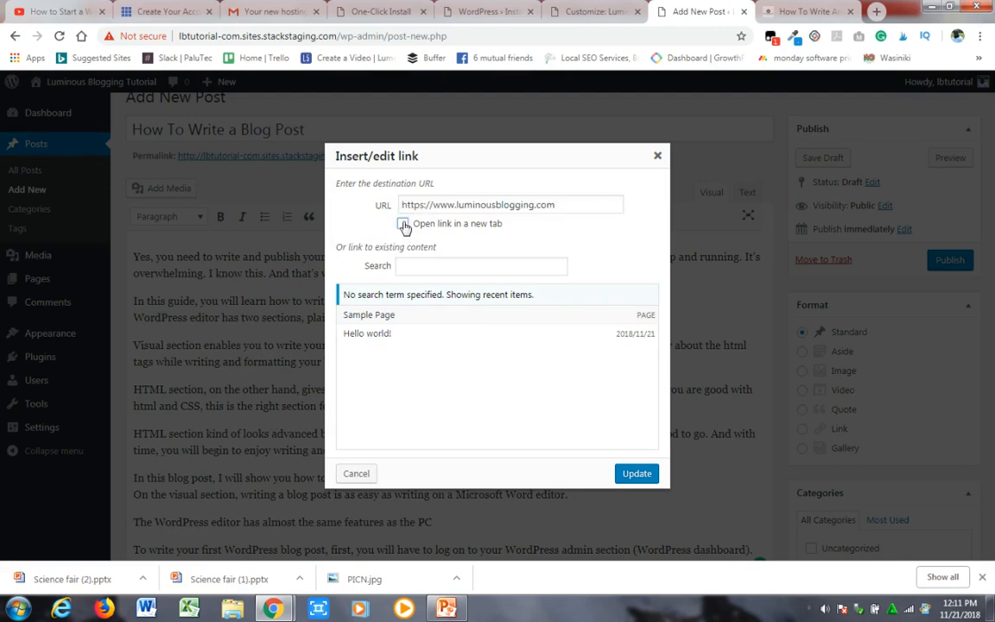
{"action": "left_click", "coordinate": [636, 475]}
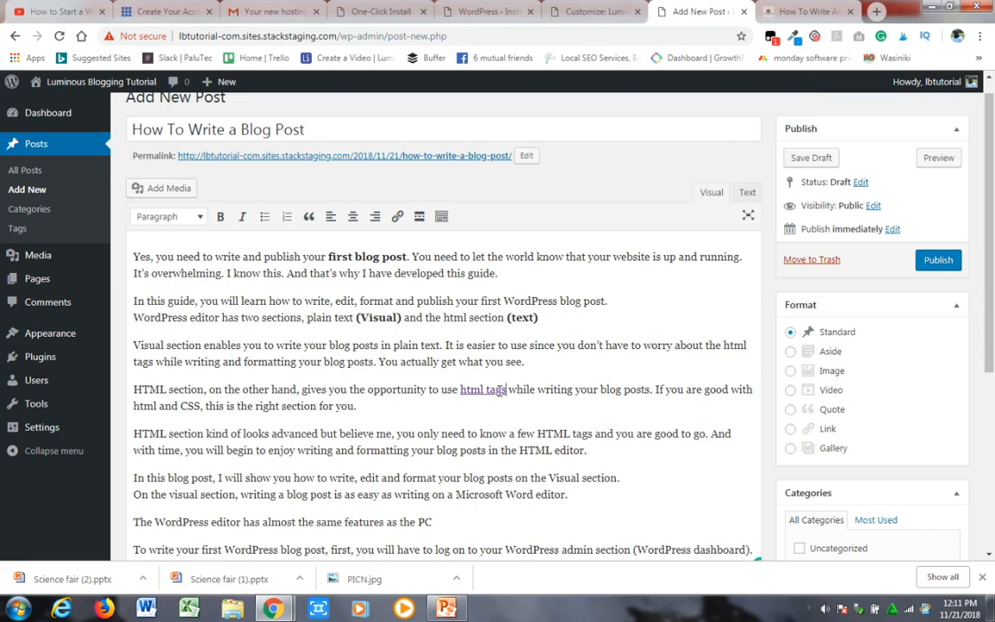
- Search Google for unsplash in a new browser tab and open the Unsplash home page
{"action": "left_click_drag", "start_coordinate": [991, 300], "coordinate": [991, 269]}
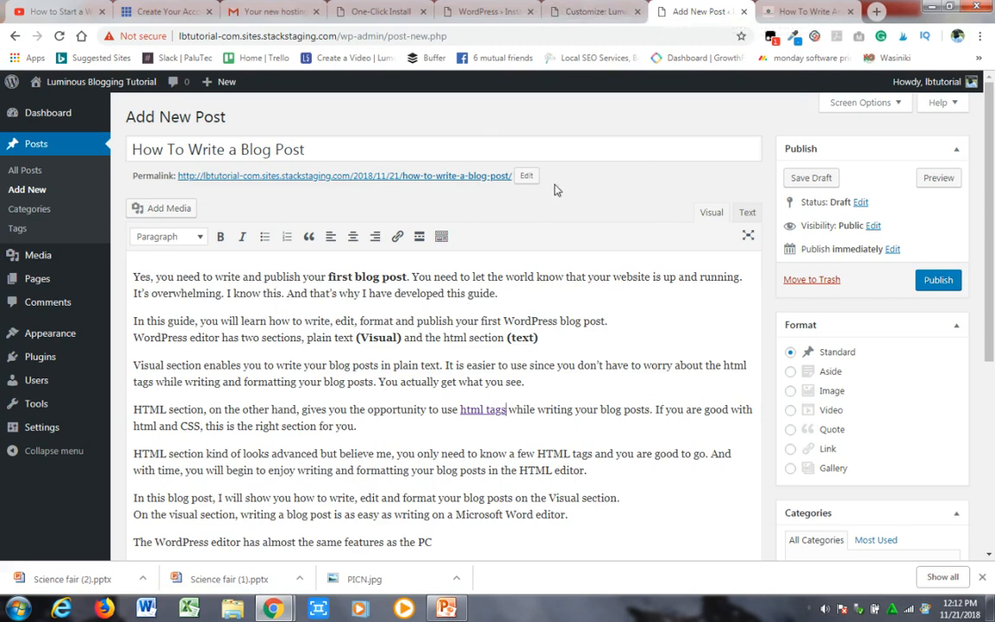
{"action": "left_click", "coordinate": [877, 11]}
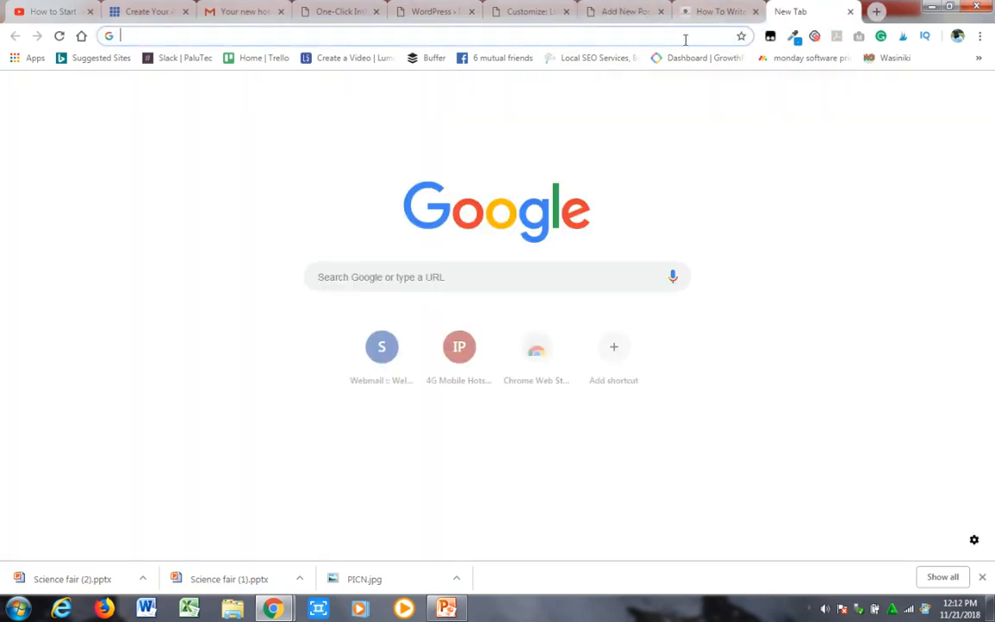
{"action": "type", "text": "unspal"}
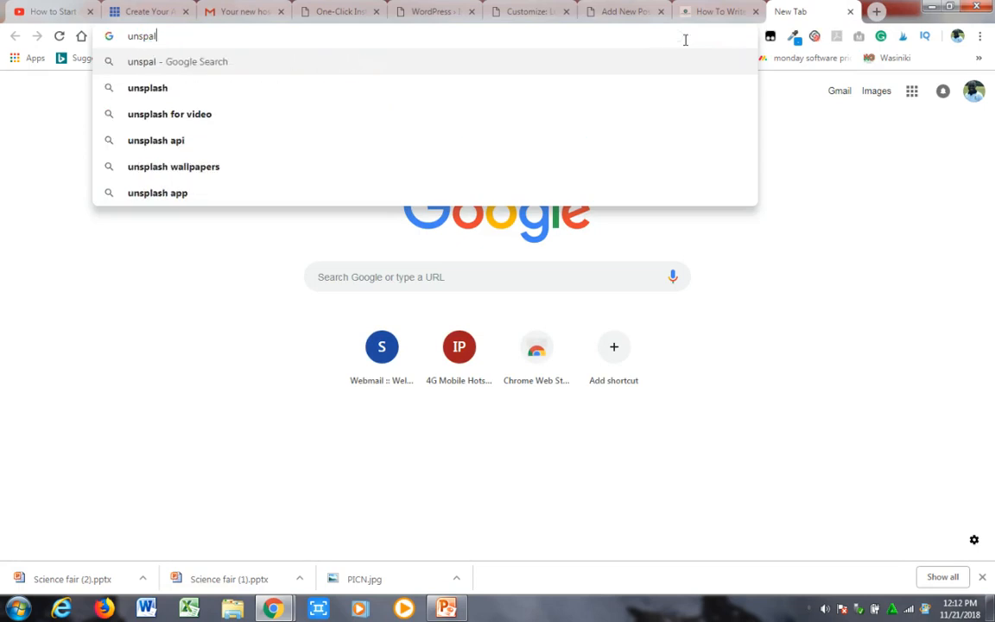
{"action": "left_click", "coordinate": [605, 89]}
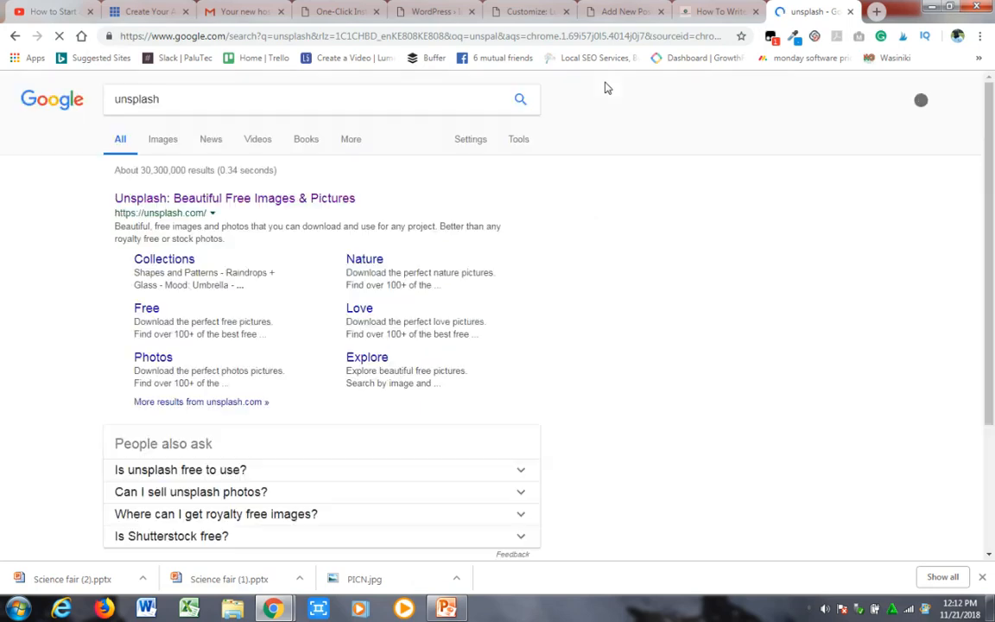
{"action": "left_click", "coordinate": [243, 202]}
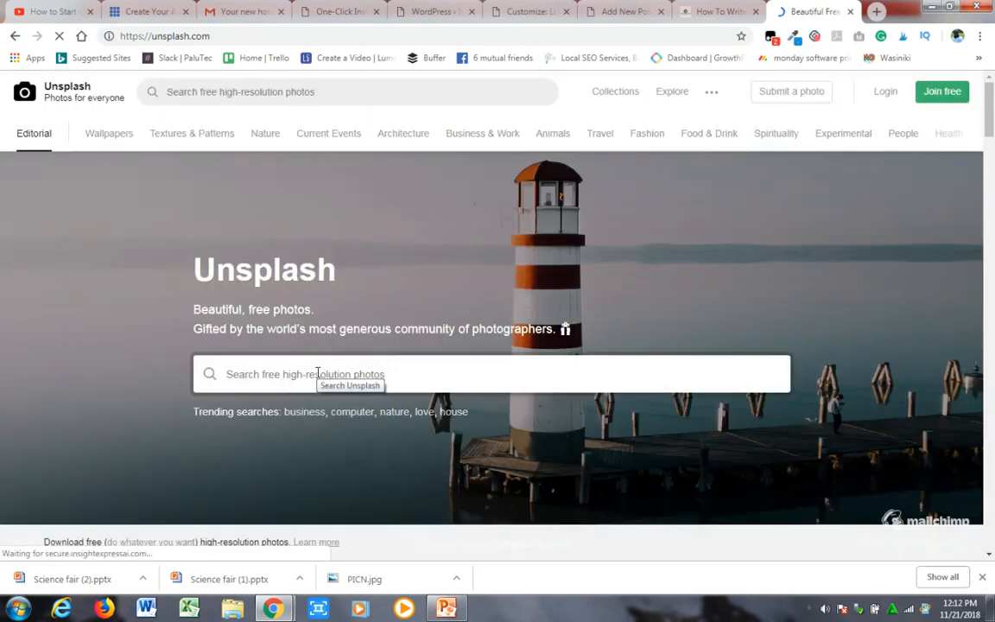
- Search Unsplash for photos matching "first"
{"action": "left_click", "coordinate": [317, 374]}
{"action": "type", "text": "first"}
{"action": "key", "text": "Return"}
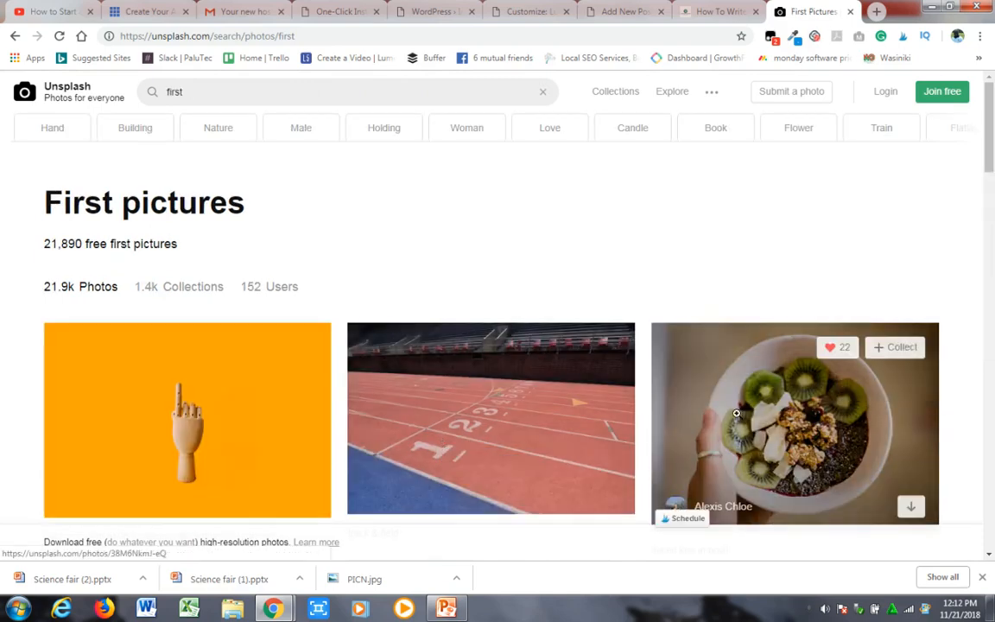
- Save the photo of the group of cyclists on the highway as a JPEG image named "first" in the folder "the 5"
{"action": "left_click_drag", "start_coordinate": [990, 146], "coordinate": [991, 216]}
{"action": "scroll", "coordinate": [990, 219], "scroll_direction": "up", "scroll_amount": 1}
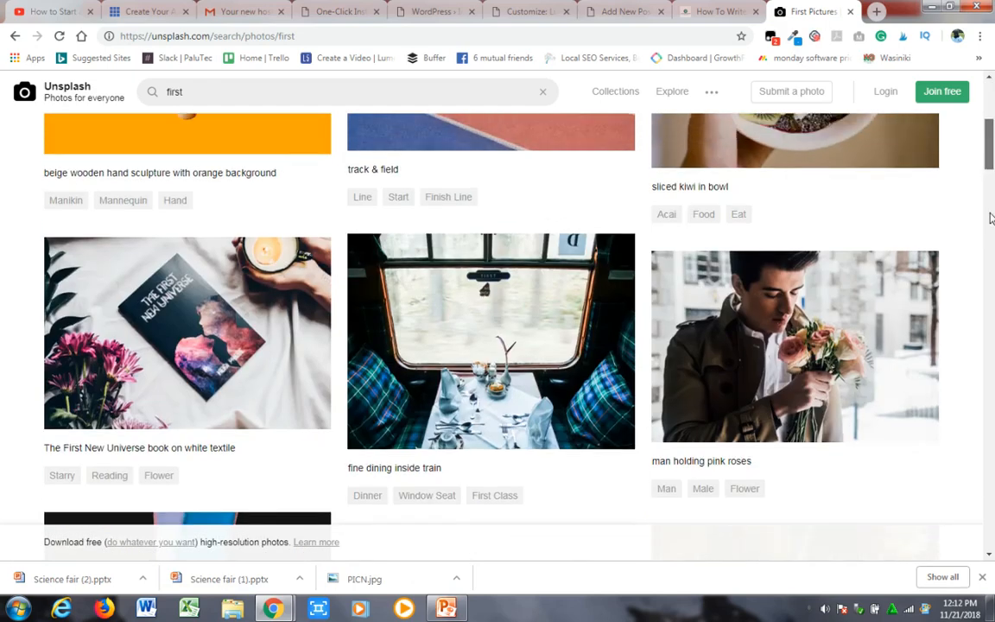
{"action": "left_click_drag", "start_coordinate": [991, 218], "coordinate": [994, 315]}
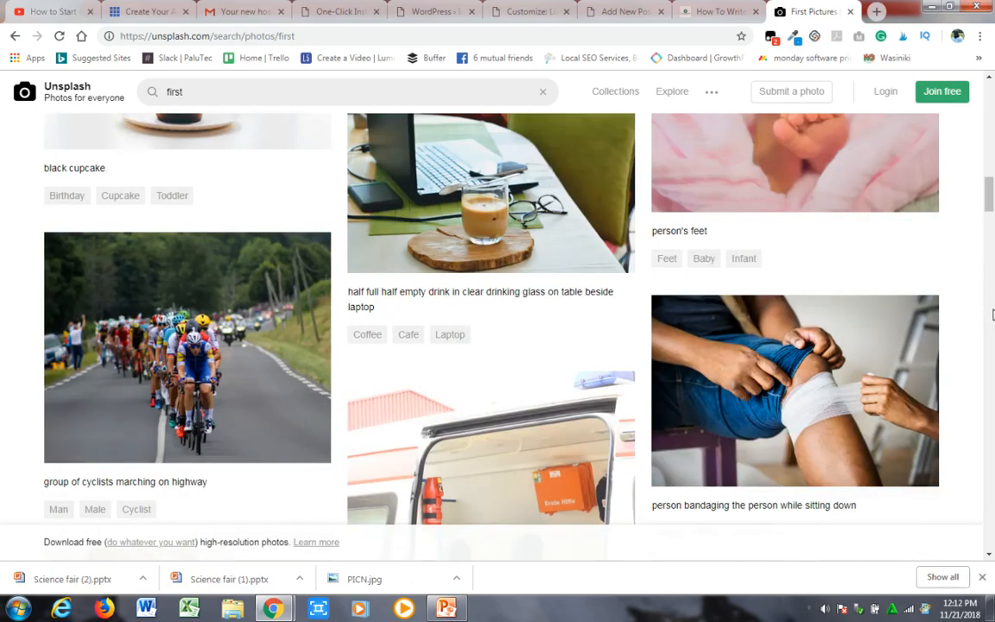
{"action": "right_click", "coordinate": [222, 363]}
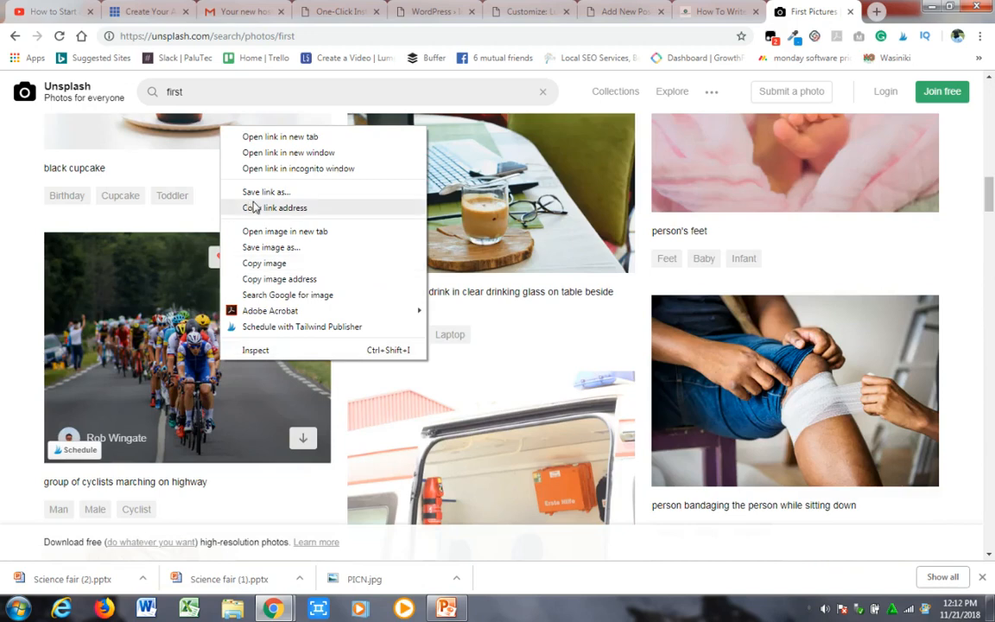
{"action": "left_click", "coordinate": [269, 249]}
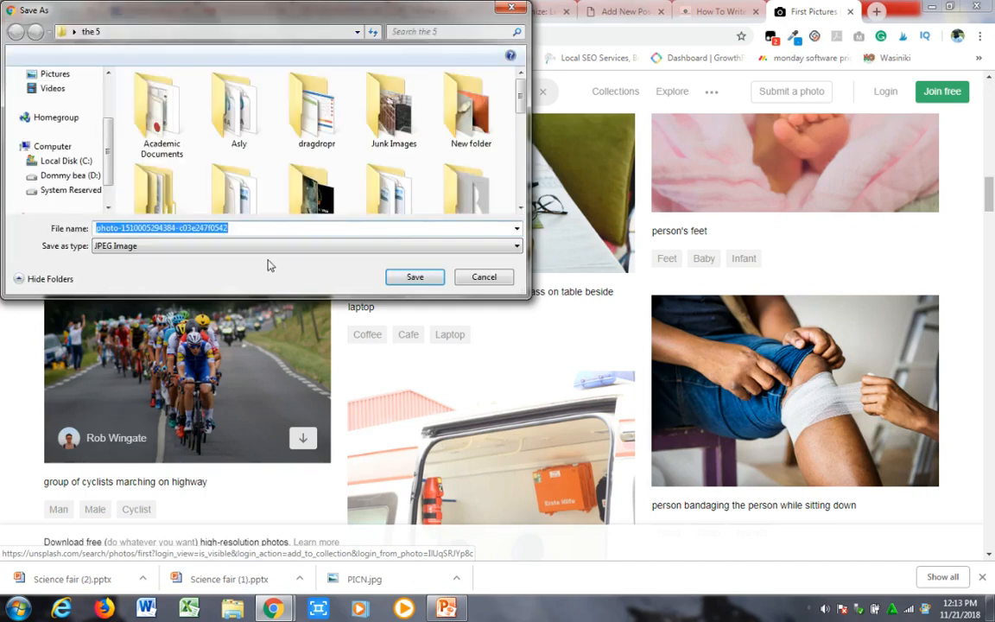
{"action": "type", "text": "first"}
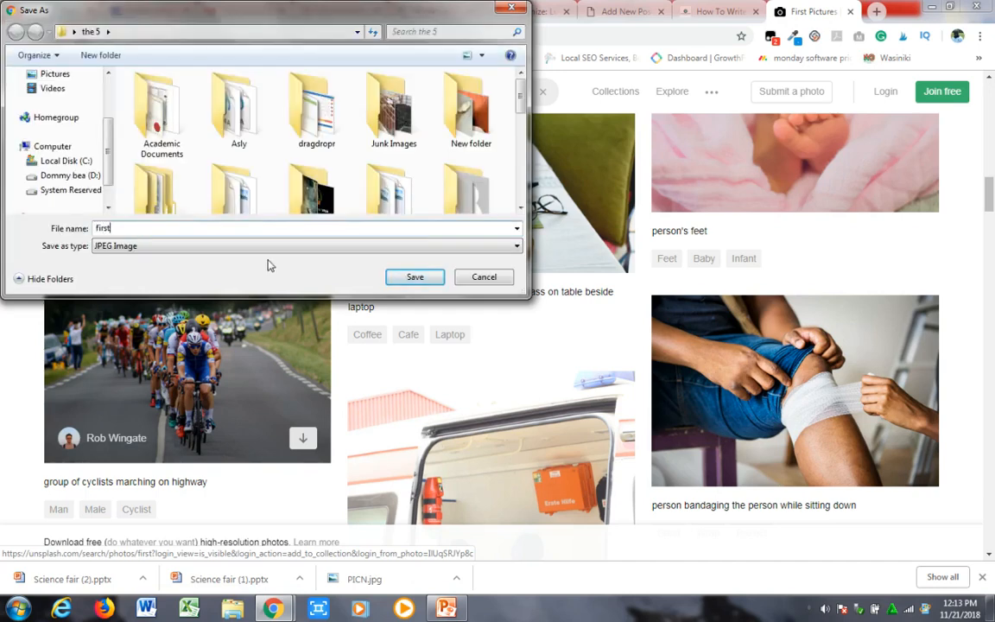
{"action": "left_click", "coordinate": [421, 283]}
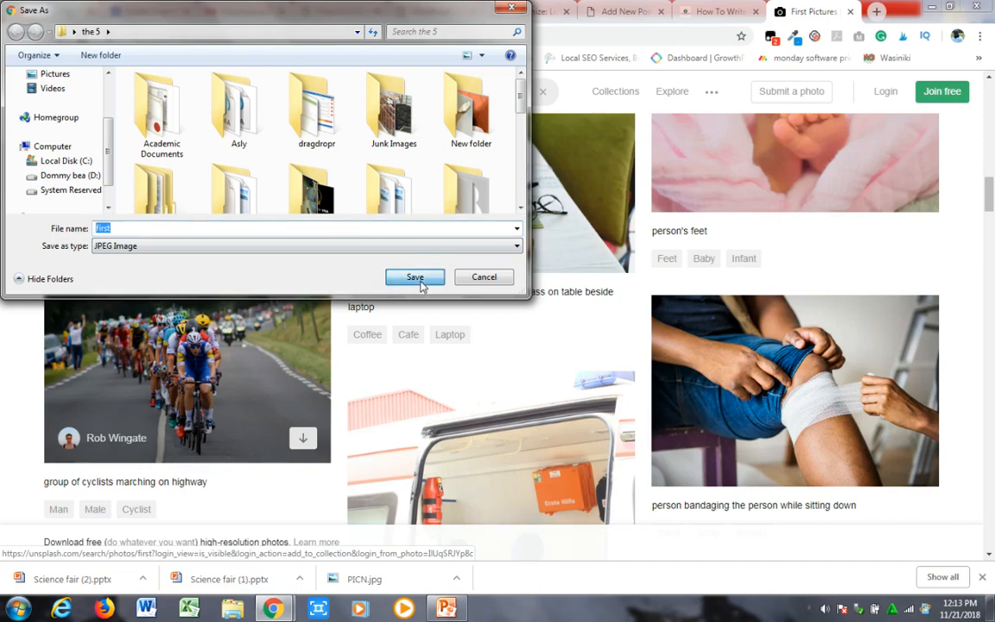
- Confirm saving the cyclists photo, and add an empty paragraph after the sentence ending in "(text)" in the post draft
{"action": "left_click", "coordinate": [421, 284]}
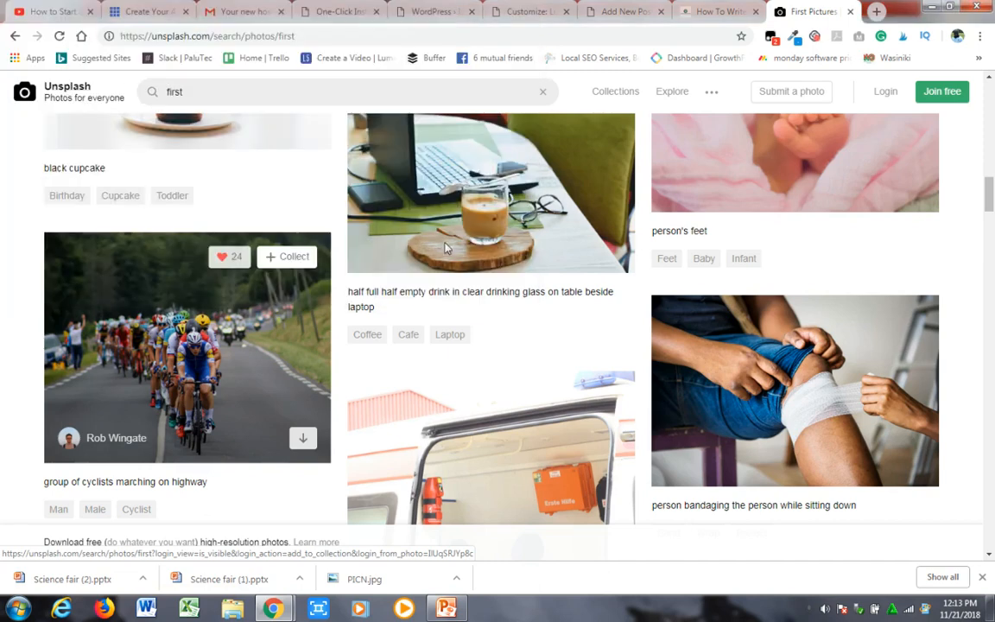
{"action": "left_click", "coordinate": [615, 12]}
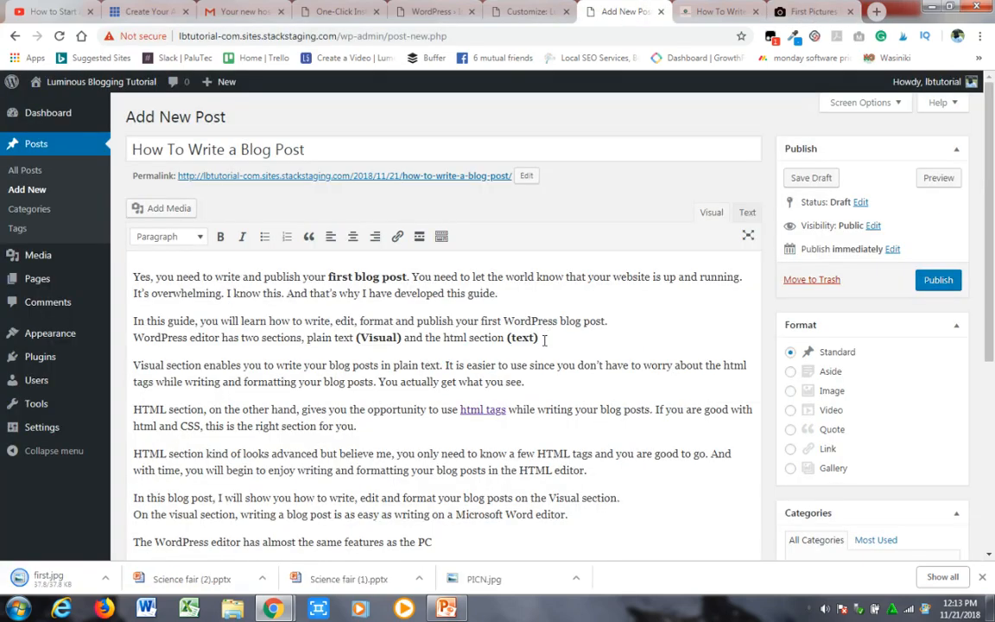
{"action": "left_click", "coordinate": [540, 338]}
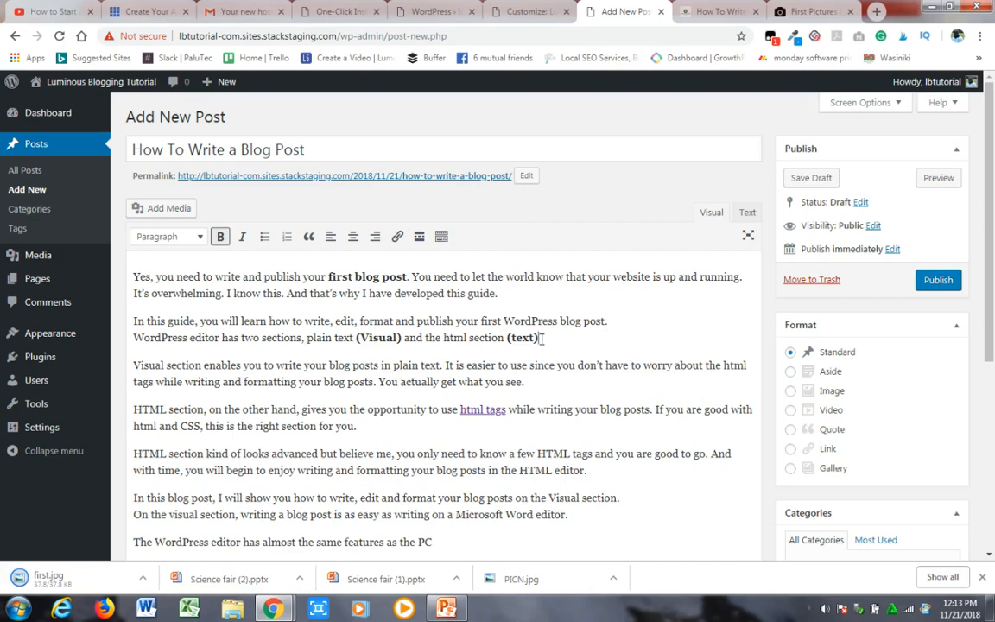
{"action": "key", "text": "Return"}
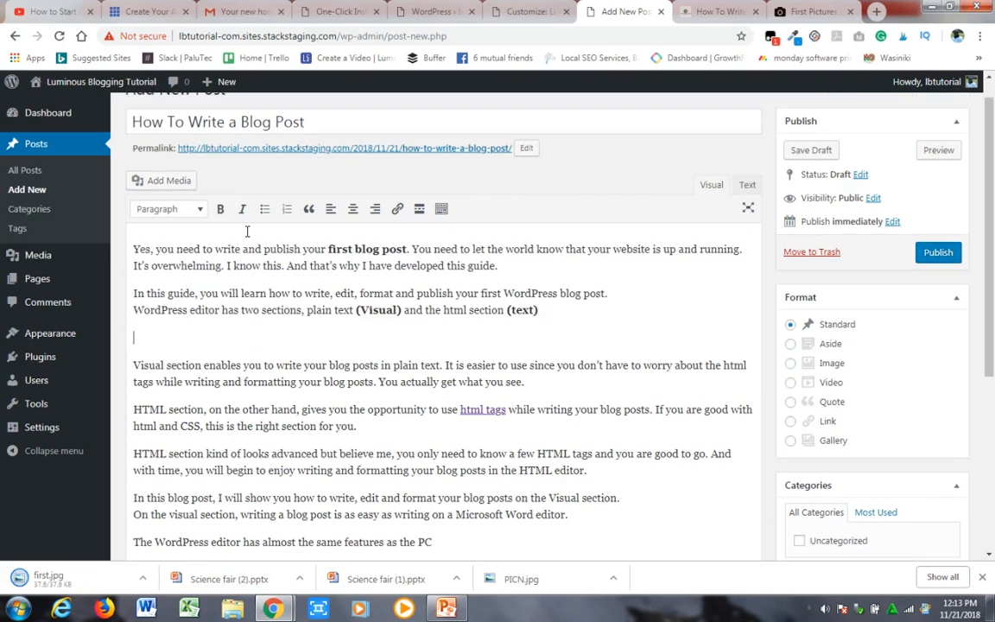
- Upload first.jpg from the folder "the 5" as new media for the post
{"action": "left_click", "coordinate": [157, 183]}
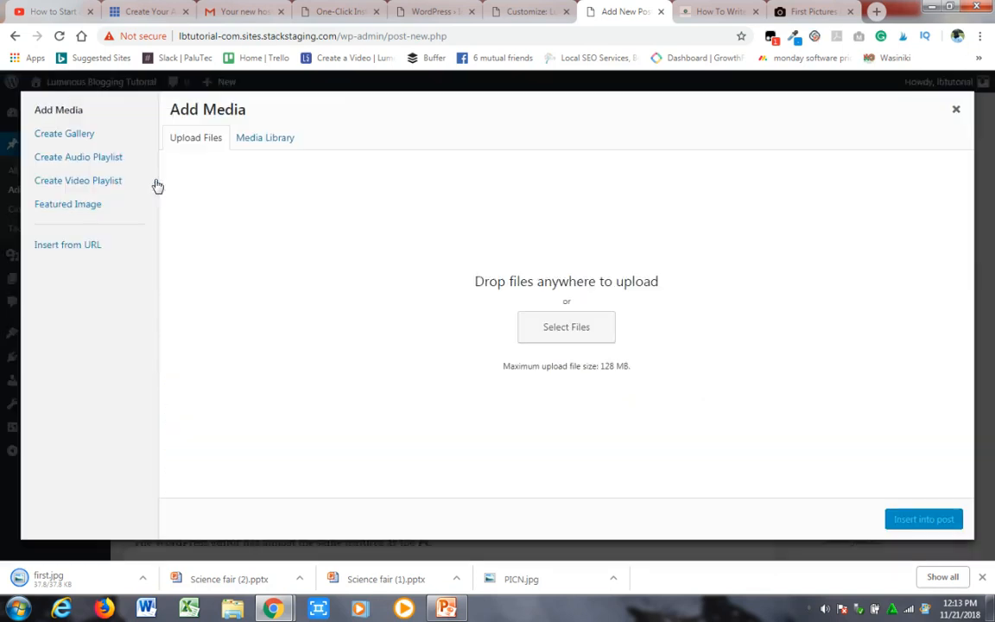
{"action": "left_click", "coordinate": [553, 329]}
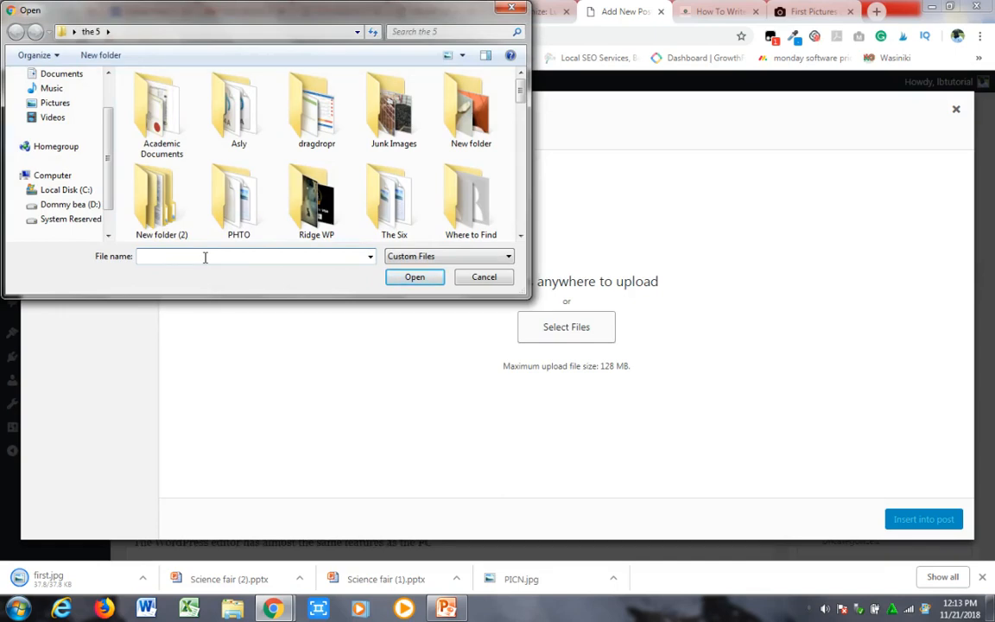
{"action": "type", "text": "fi"}
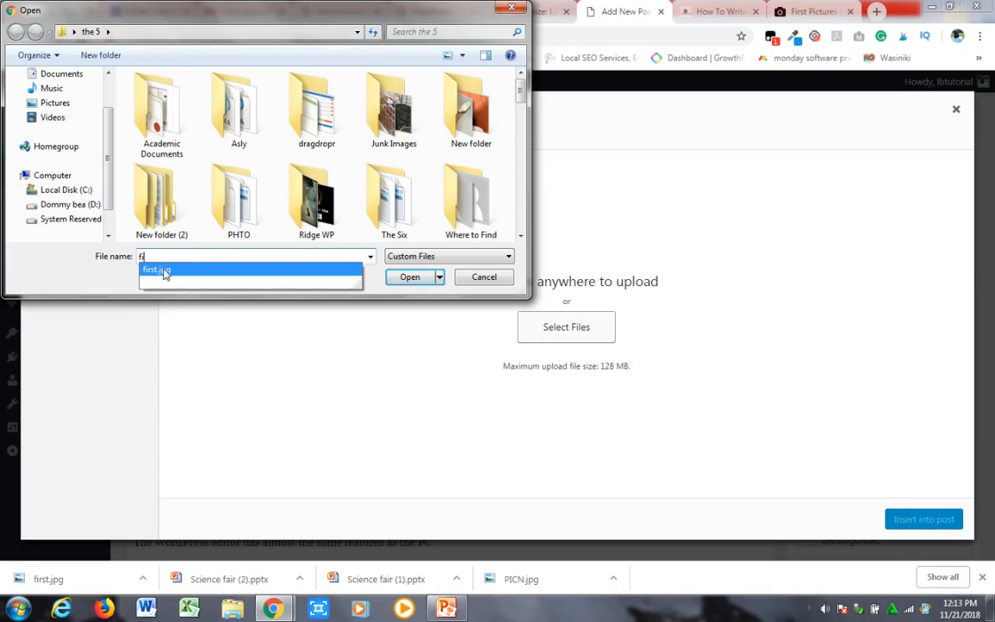
{"action": "left_click", "coordinate": [164, 270]}
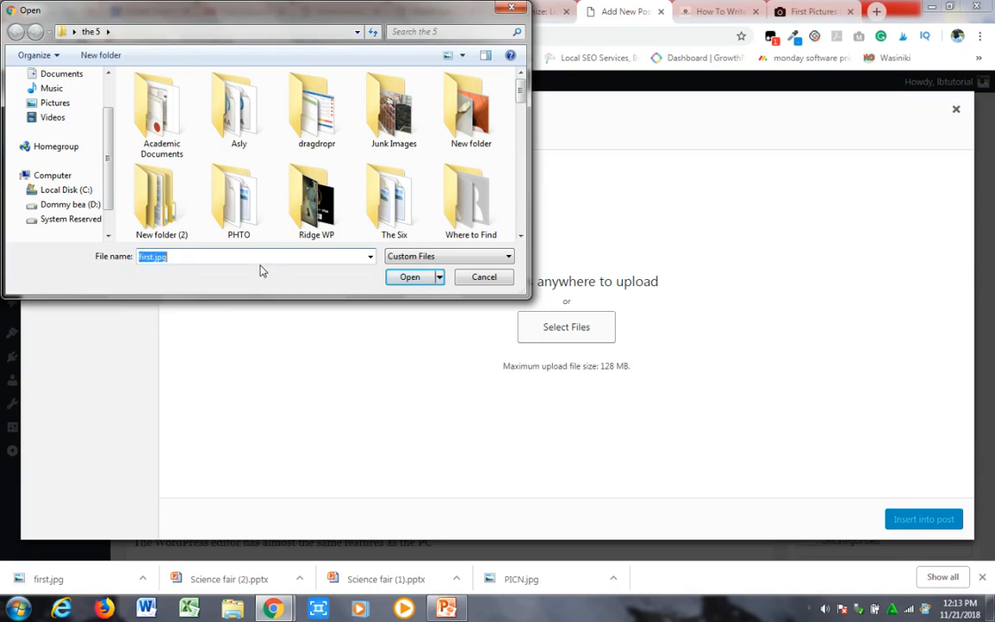
{"action": "left_click", "coordinate": [408, 276]}
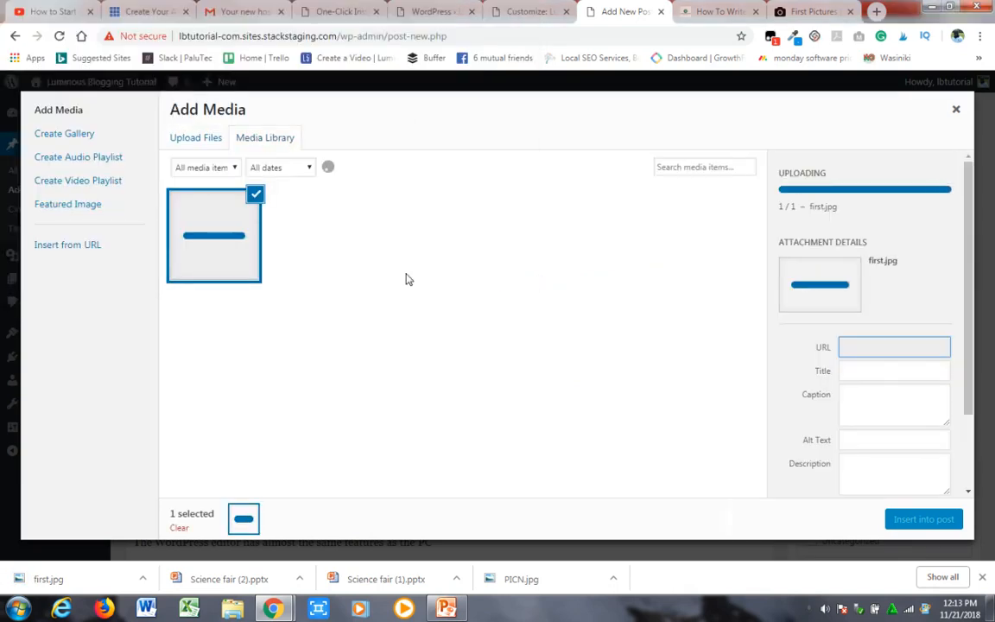
- Give the uploaded image the title and alt text "first blog post" and insert it into the post
{"action": "left_click", "coordinate": [879, 315]}
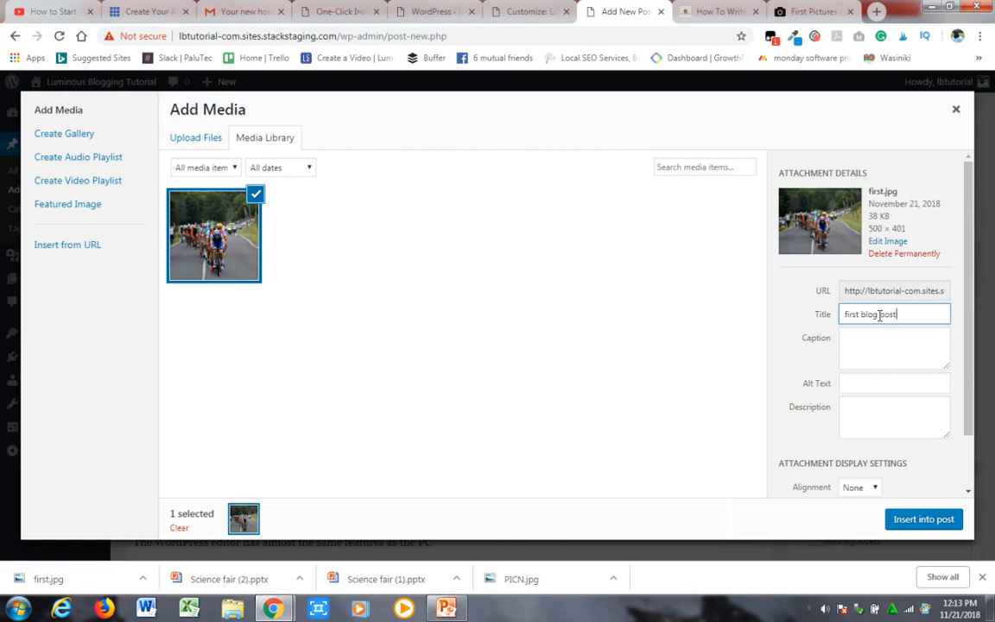
{"action": "left_click", "coordinate": [872, 385]}
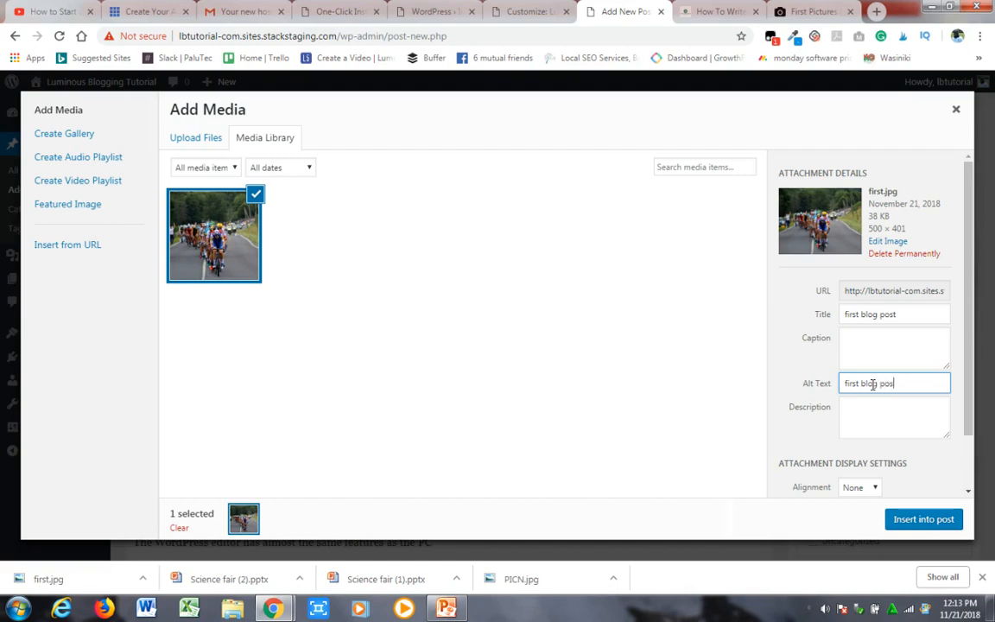
{"action": "left_click", "coordinate": [944, 519]}
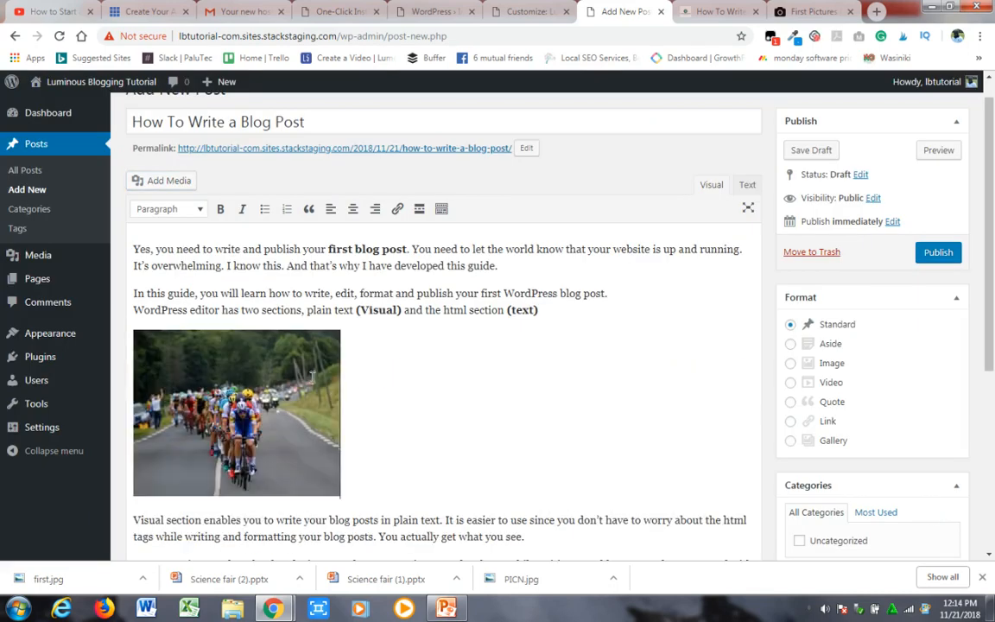
- Enlarge the cyclists image in the post and align it to the centre
{"action": "left_click", "coordinate": [312, 376]}
{"action": "left_click_drag", "start_coordinate": [340, 332], "coordinate": [494, 476]}
{"action": "scroll", "coordinate": [348, 331], "scroll_direction": "down", "scroll_amount": 3}
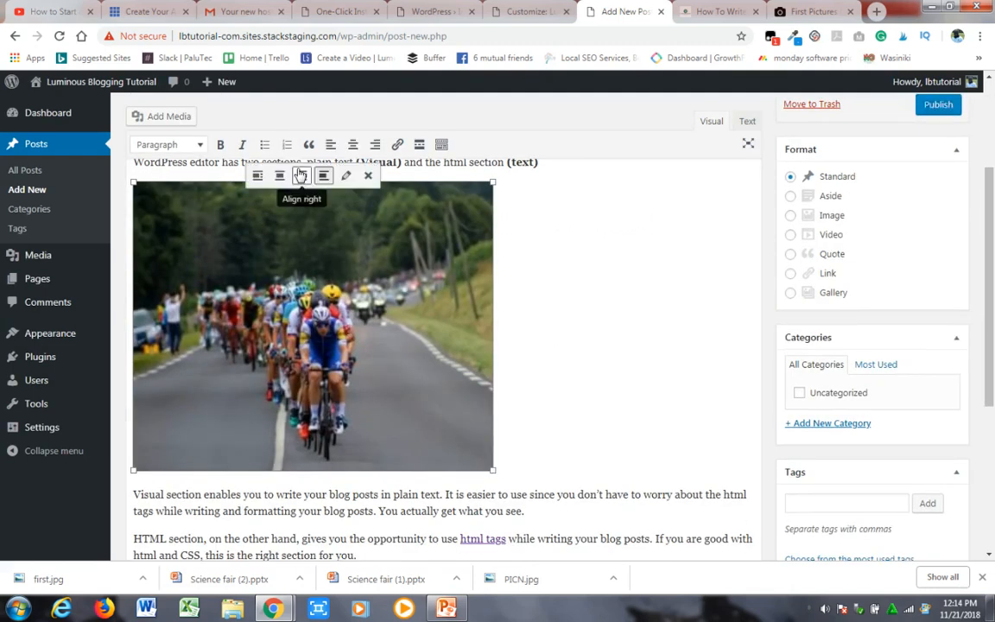
{"action": "left_click", "coordinate": [277, 177]}
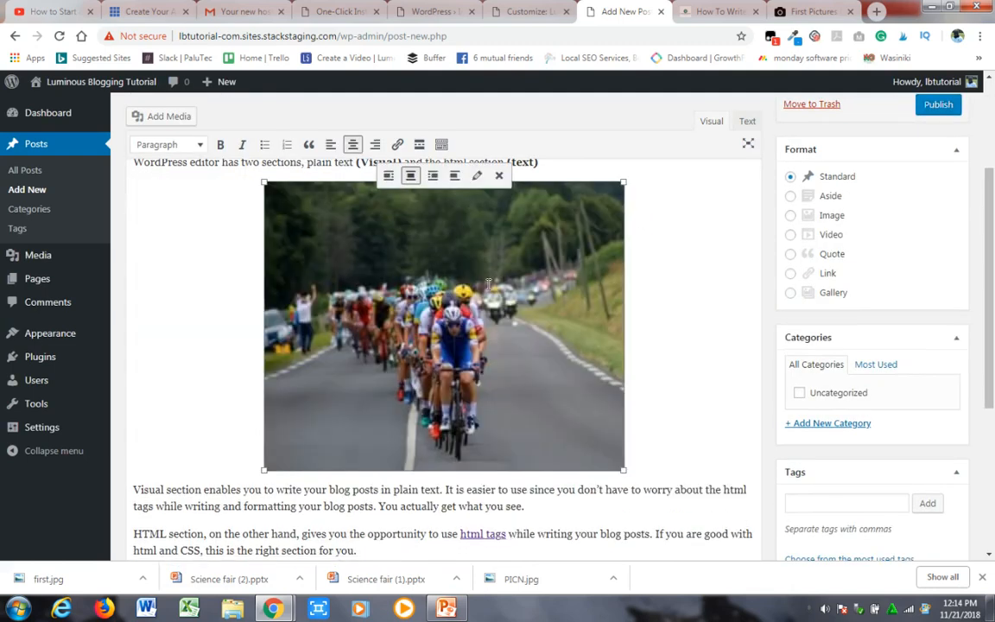
{"action": "left_click", "coordinate": [718, 320]}
- Open a new browser tab
{"action": "left_click_drag", "start_coordinate": [993, 258], "coordinate": [994, 383]}
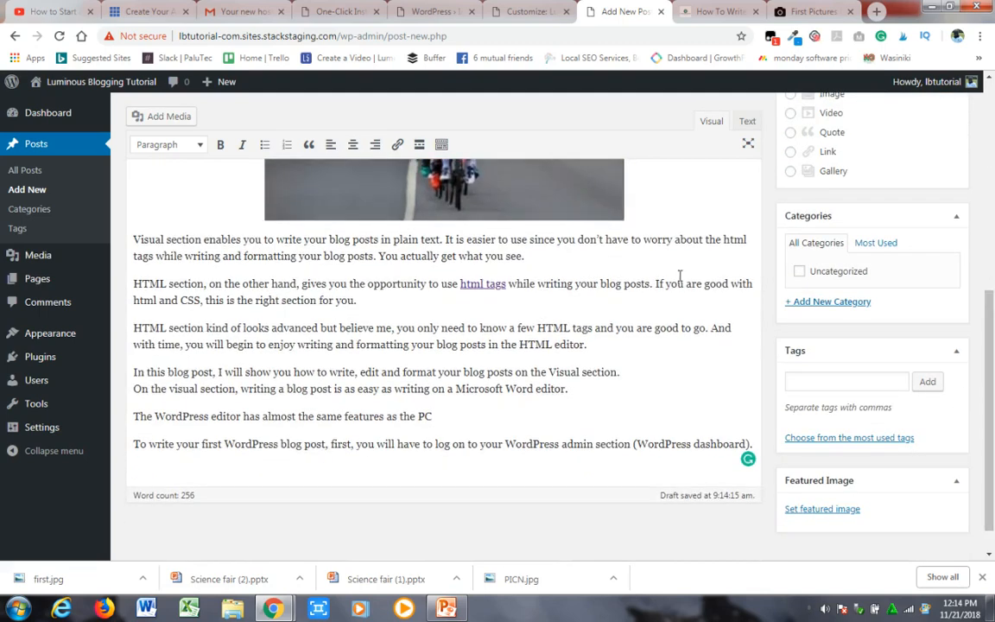
{"action": "left_click", "coordinate": [877, 13]}
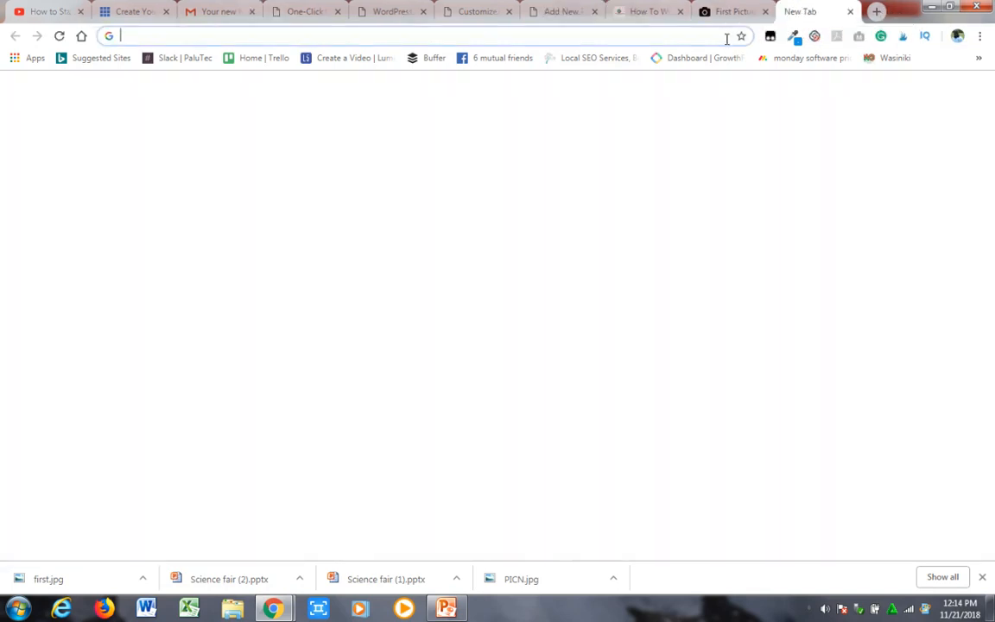
{"action": "type", "text": "lumin"}
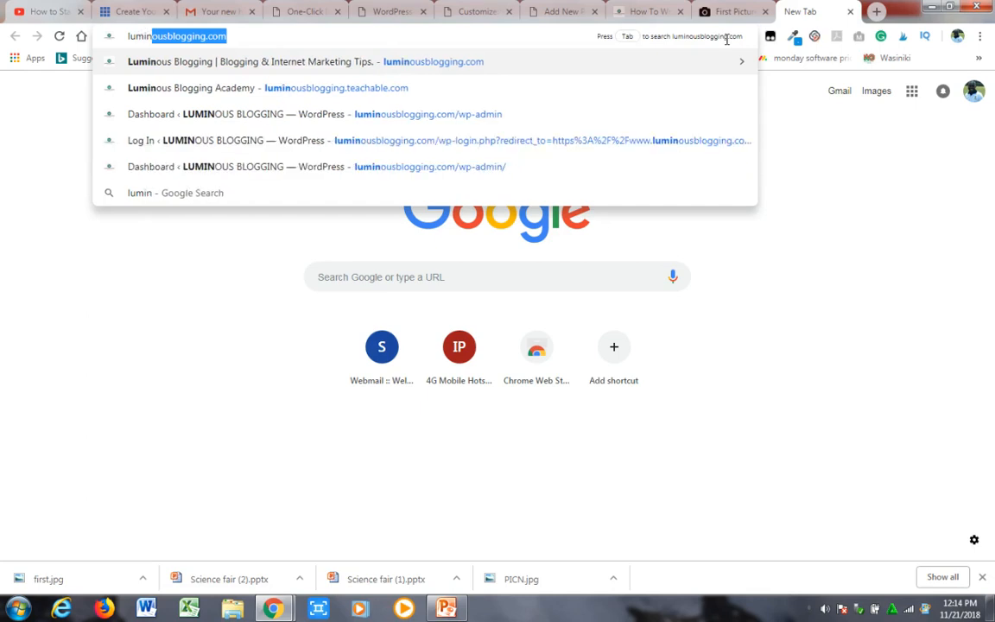
{"action": "key", "text": "BackSpace"}
{"action": "key", "text": "BackSpace"}
{"action": "key", "text": "BackSpace"}
{"action": "key", "text": "BackSpace"}
{"action": "key", "text": "BackSpace"}
{"action": "key", "text": "BackSpace"}
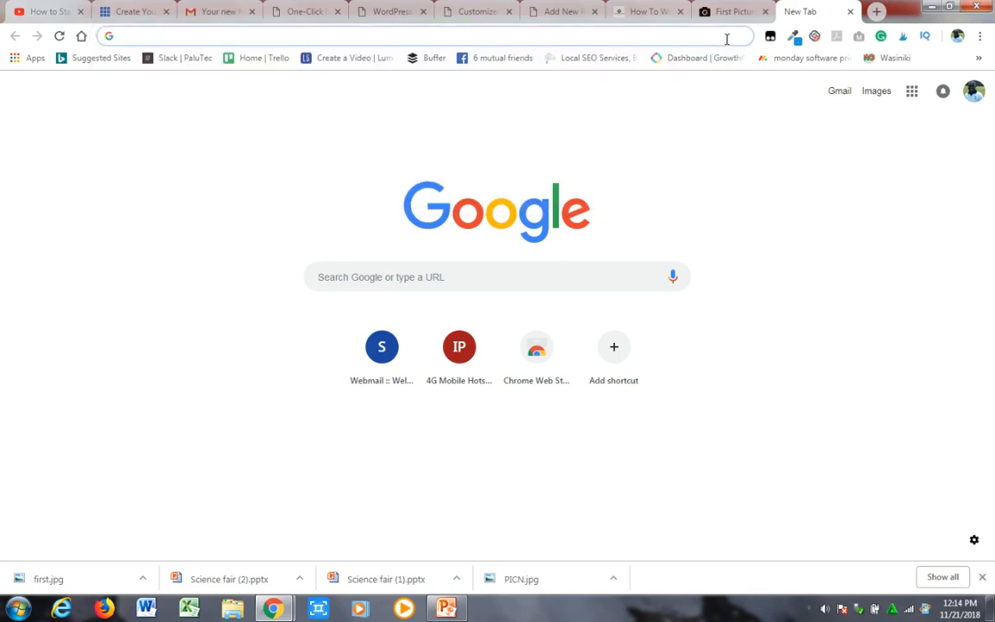
- Go to youtube.com and open the signed-in account's own channel page
{"action": "type", "text": "youtube.com"}
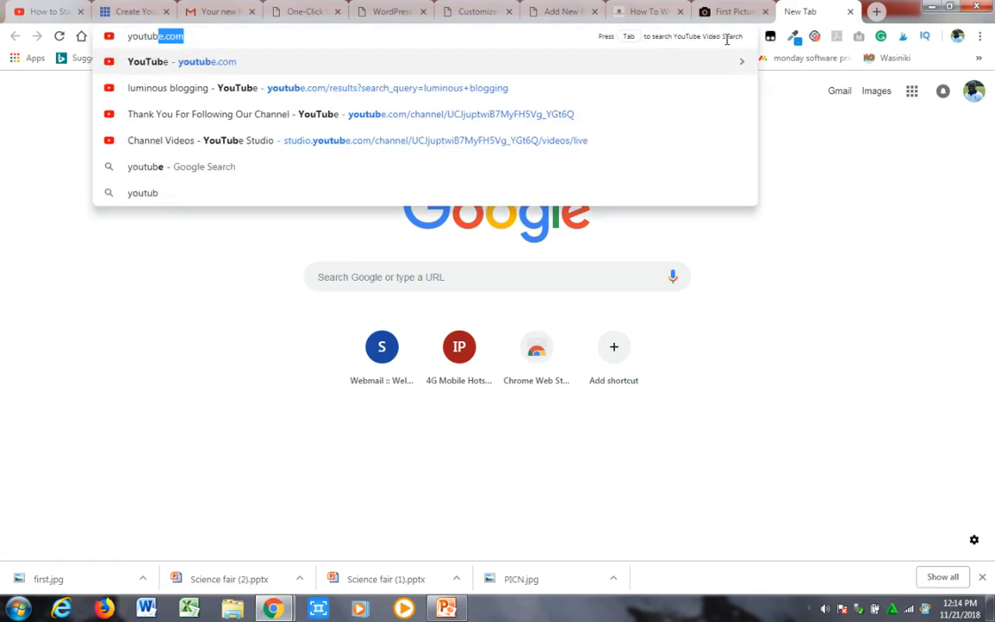
{"action": "key", "text": "Return"}
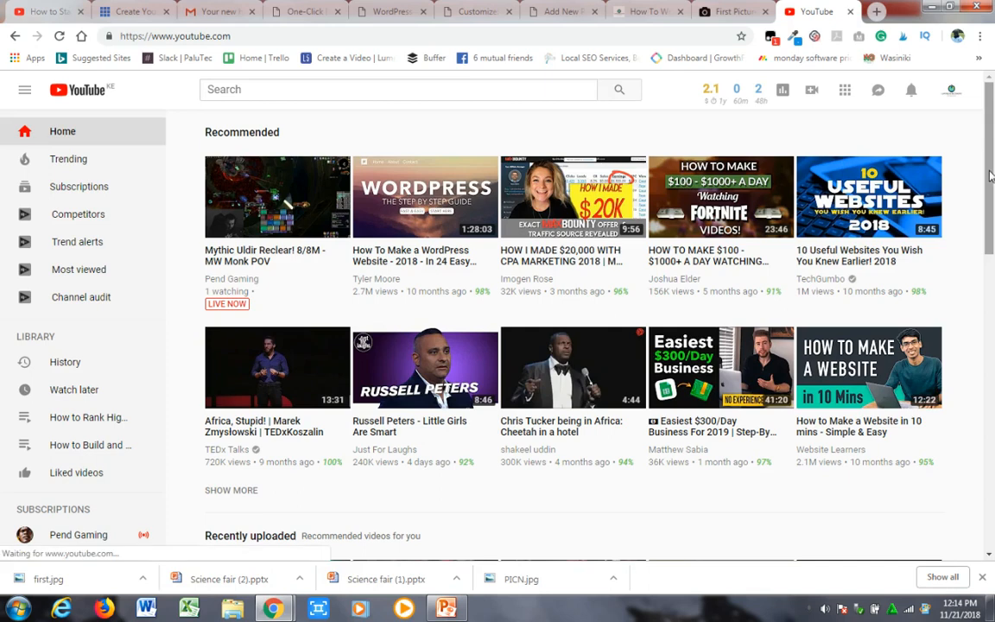
{"action": "left_click_drag", "start_coordinate": [991, 176], "coordinate": [991, 137]}
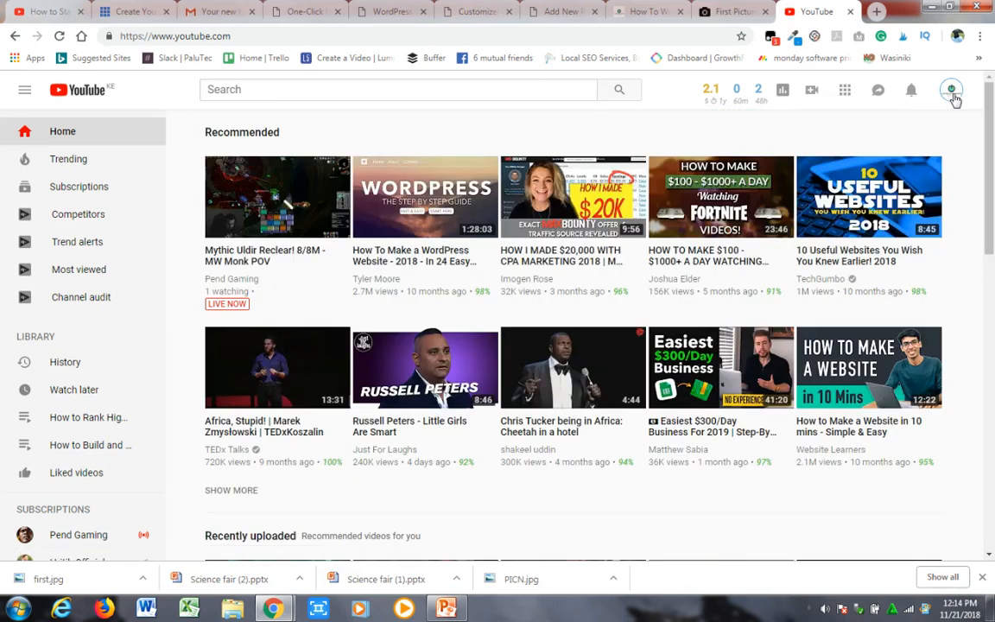
{"action": "left_click", "coordinate": [953, 97]}
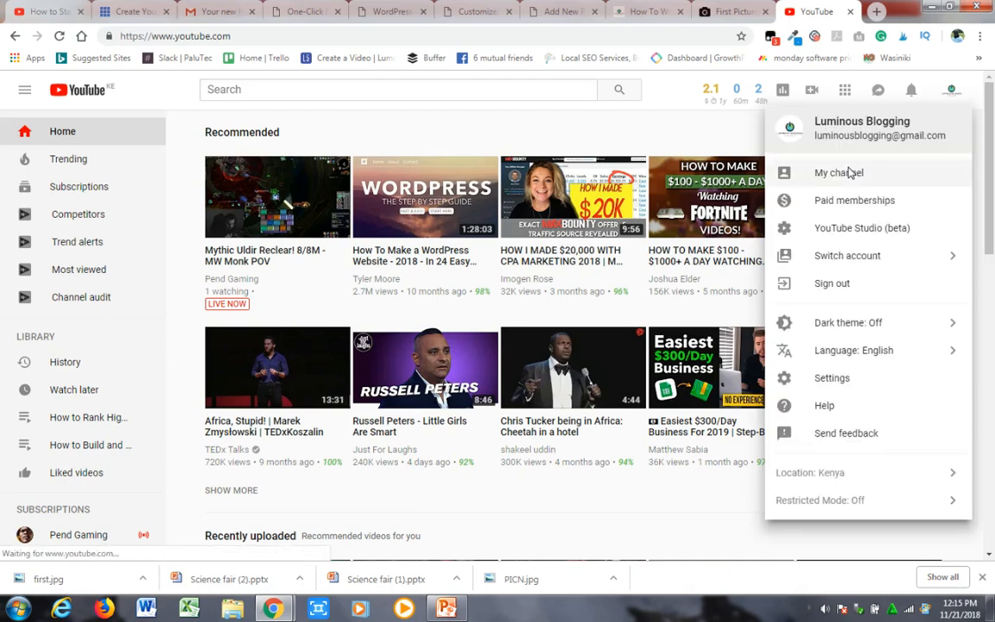
{"action": "left_click", "coordinate": [841, 176]}
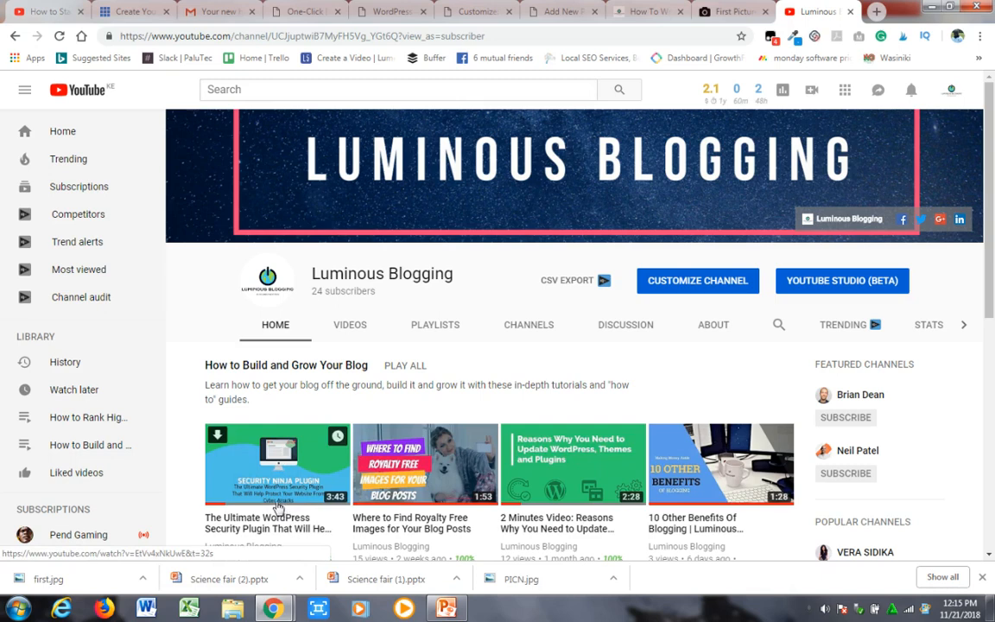
- Open the channel's video "The Ultimate WordPress Security Plugin That Will Help Protect Your Website From Cyber Attacks", pause it and copy its URL
{"action": "left_click", "coordinate": [277, 508]}
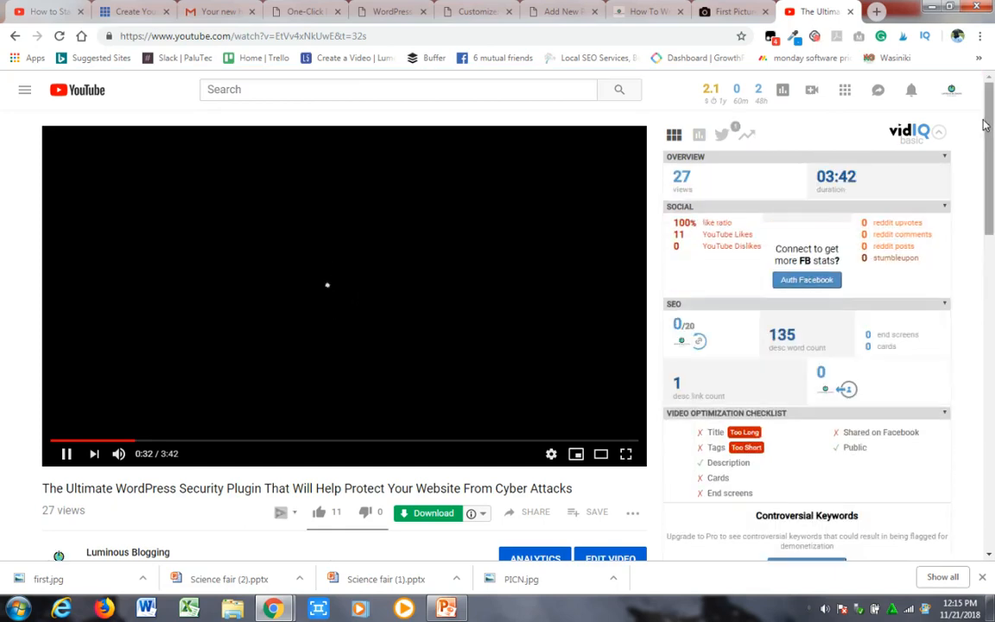
{"action": "left_click_drag", "start_coordinate": [985, 125], "coordinate": [991, 158]}
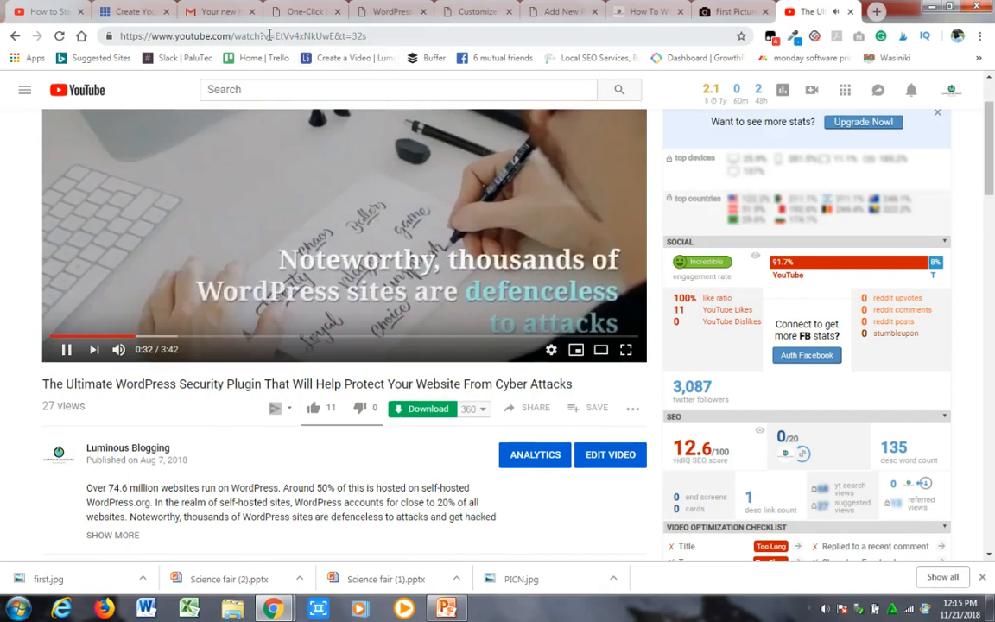
{"action": "left_click", "coordinate": [374, 35]}
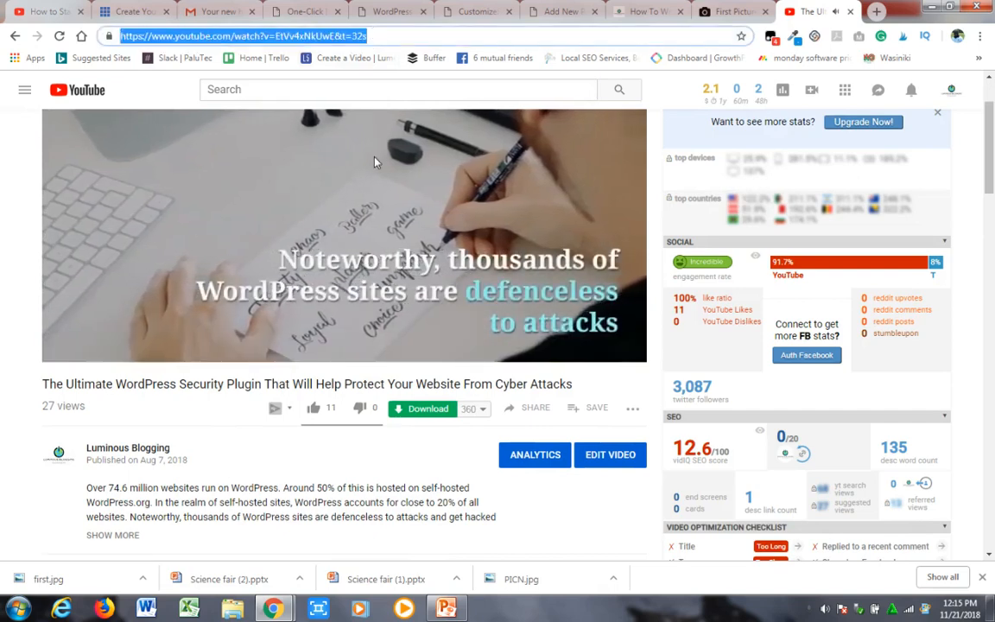
{"action": "left_click", "coordinate": [339, 187]}
{"action": "left_click", "coordinate": [326, 36]}
{"action": "key", "text": "ctrl+c"}
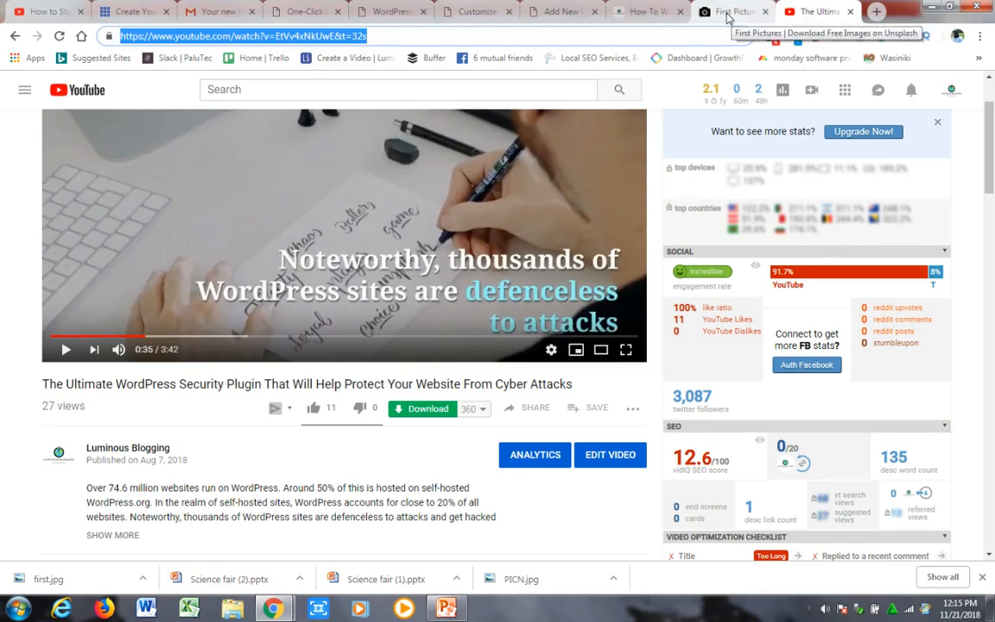
- Embed the copied YouTube video in the post draft on a new line after the paragraph ending in "HTML editor."
{"action": "left_click", "coordinate": [564, 12]}
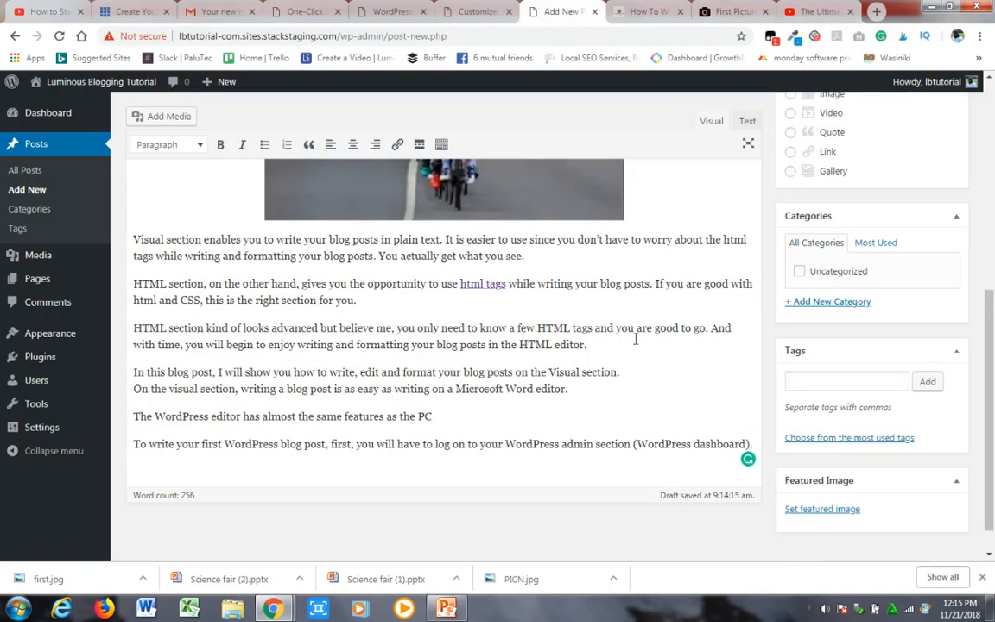
{"action": "left_click", "coordinate": [593, 346]}
{"action": "key", "text": "Return"}
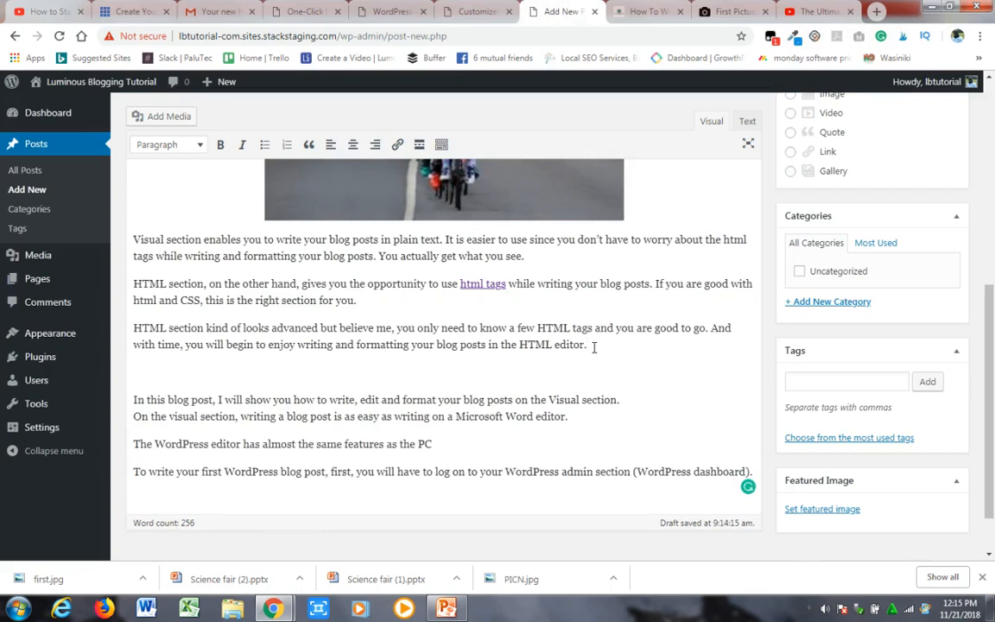
{"action": "key", "text": "ctrl+v"}
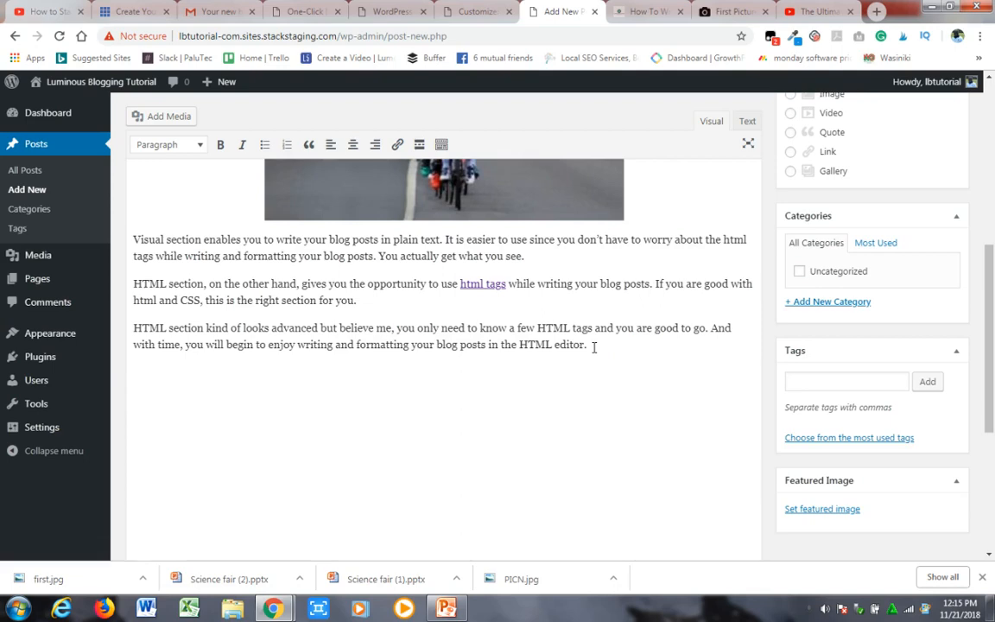
{"action": "left_click_drag", "start_coordinate": [991, 316], "coordinate": [993, 387]}
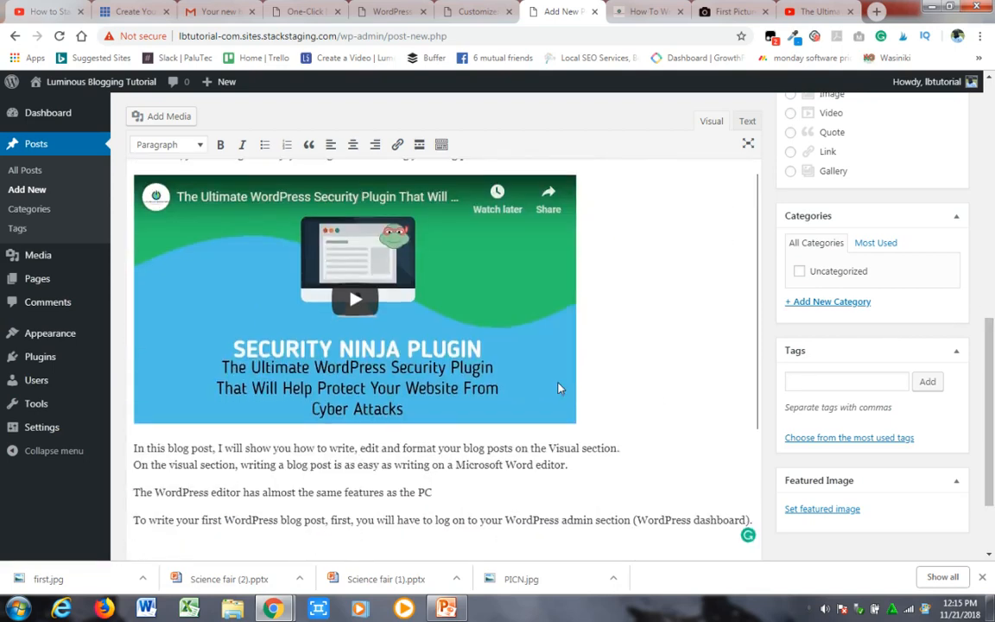
{"action": "scroll", "coordinate": [892, 380], "scroll_direction": "down", "scroll_amount": 3}
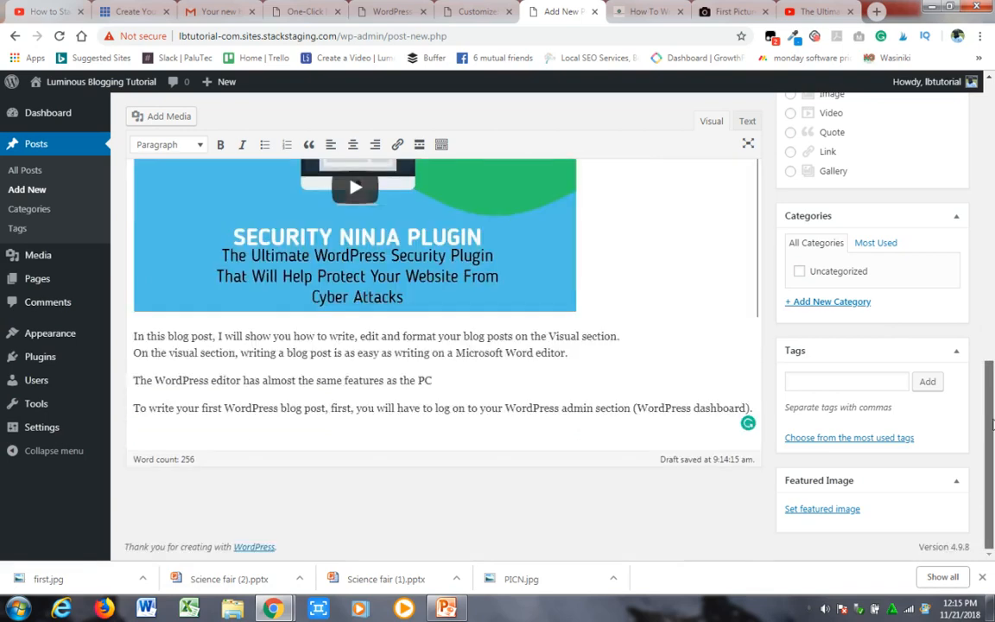
- Add the tags "blogging" and "how to start a blog" to the post
{"action": "left_click_drag", "start_coordinate": [989, 436], "coordinate": [990, 372]}
{"action": "left_click", "coordinate": [842, 399]}
{"action": "type", "text": "lo"}
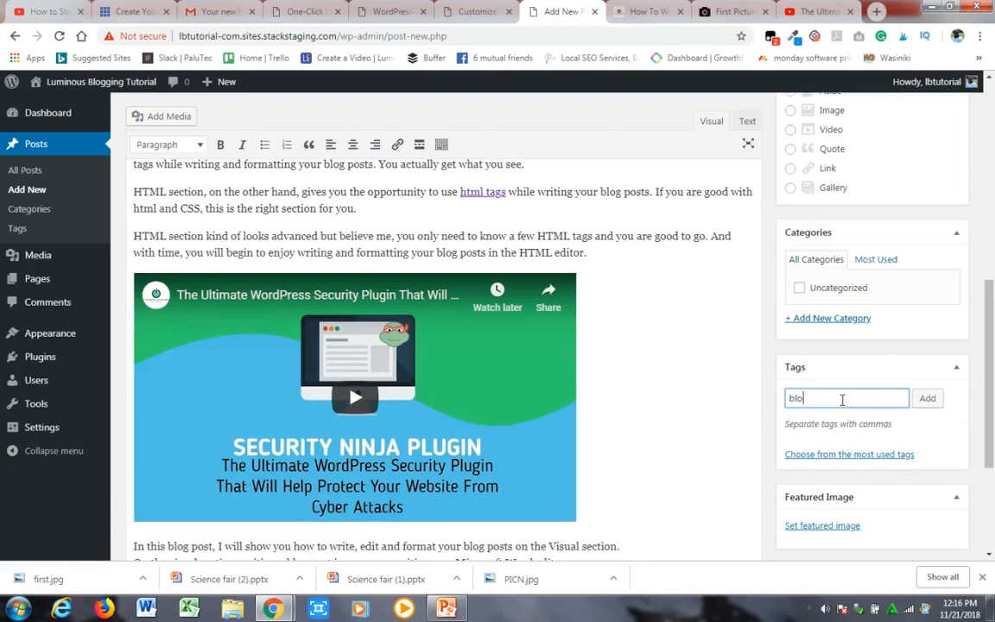
{"action": "type", "text": "gging"}
{"action": "key", "text": "Return"}
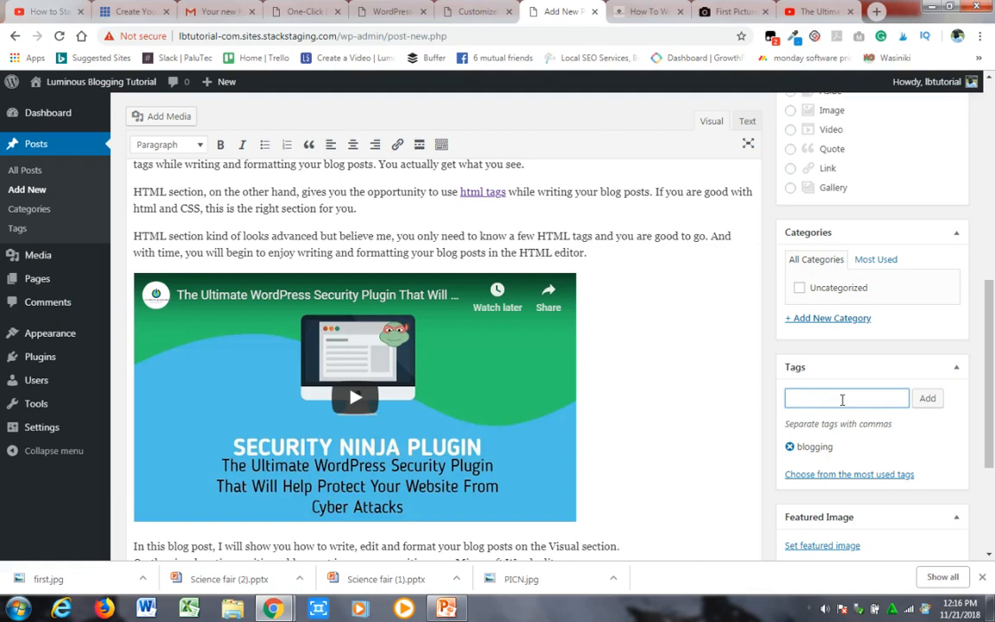
{"action": "type", "text": "how to start a blog"}
{"action": "left_click", "coordinate": [928, 402]}
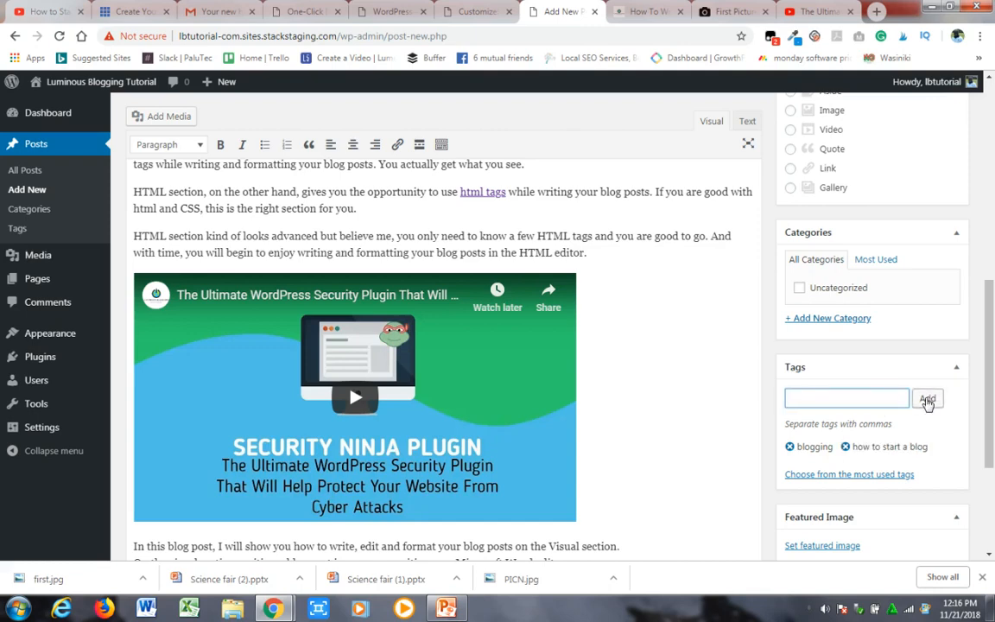
- Create the new category "WordPress Tutorials" and assign it to the post
{"action": "left_click", "coordinate": [834, 319]}
{"action": "type", "text": "Word"}
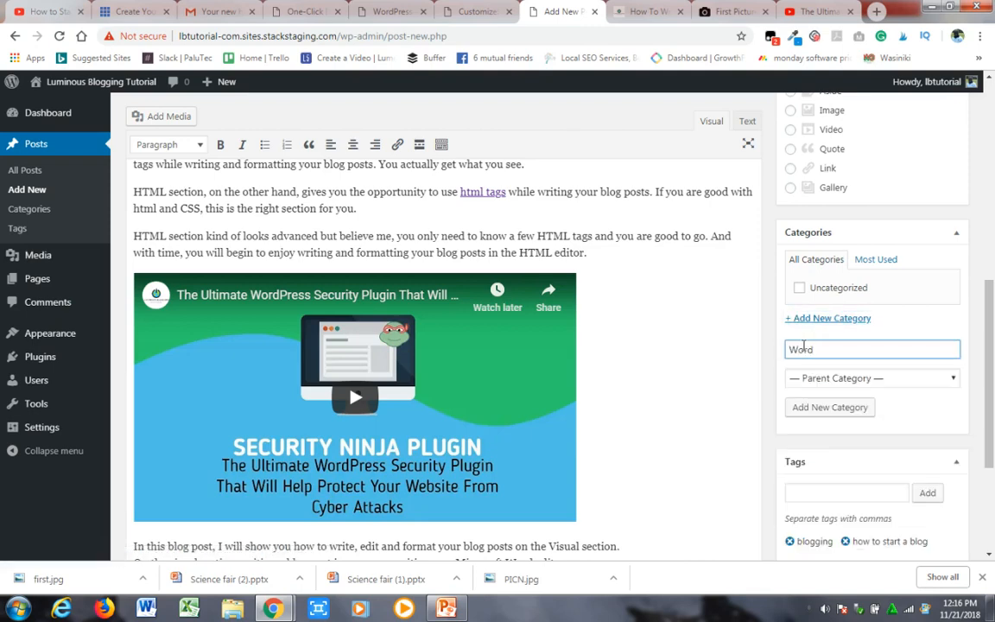
{"action": "type", "text": "Press Tutorials"}
{"action": "left_click", "coordinate": [835, 406]}
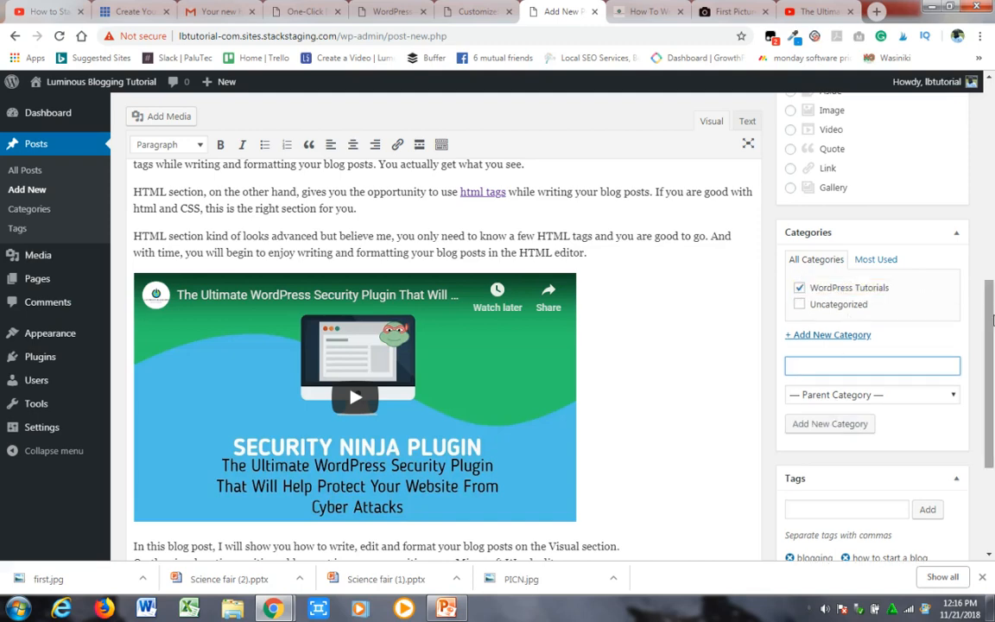
- Publish the "How To Write a Blog Post" post
{"action": "scroll", "coordinate": [992, 394], "scroll_direction": "down", "scroll_amount": 3}
{"action": "left_click_drag", "start_coordinate": [992, 394], "coordinate": [980, 114]}
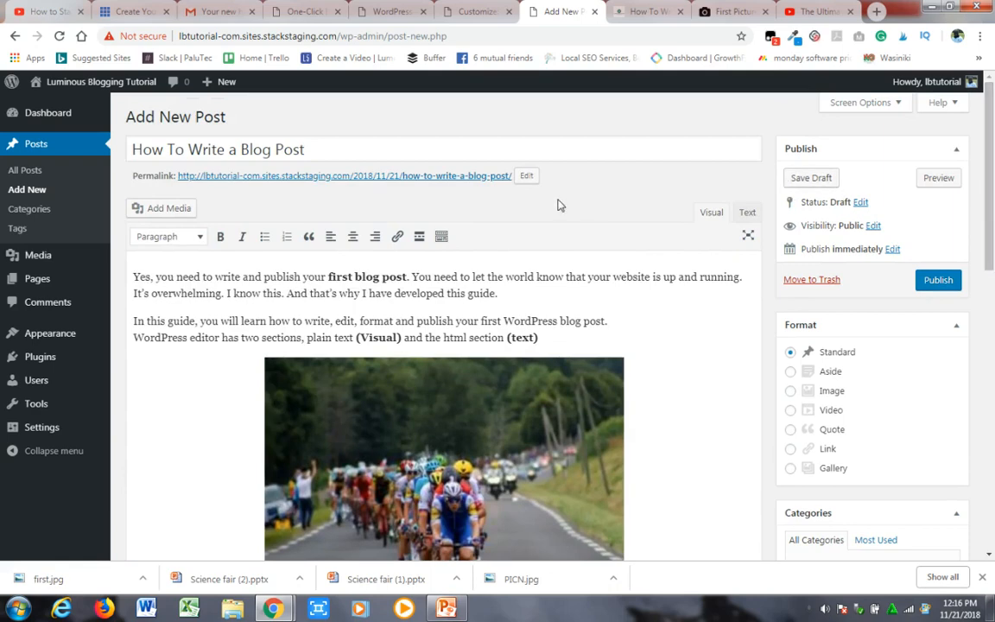
{"action": "left_click", "coordinate": [938, 281]}
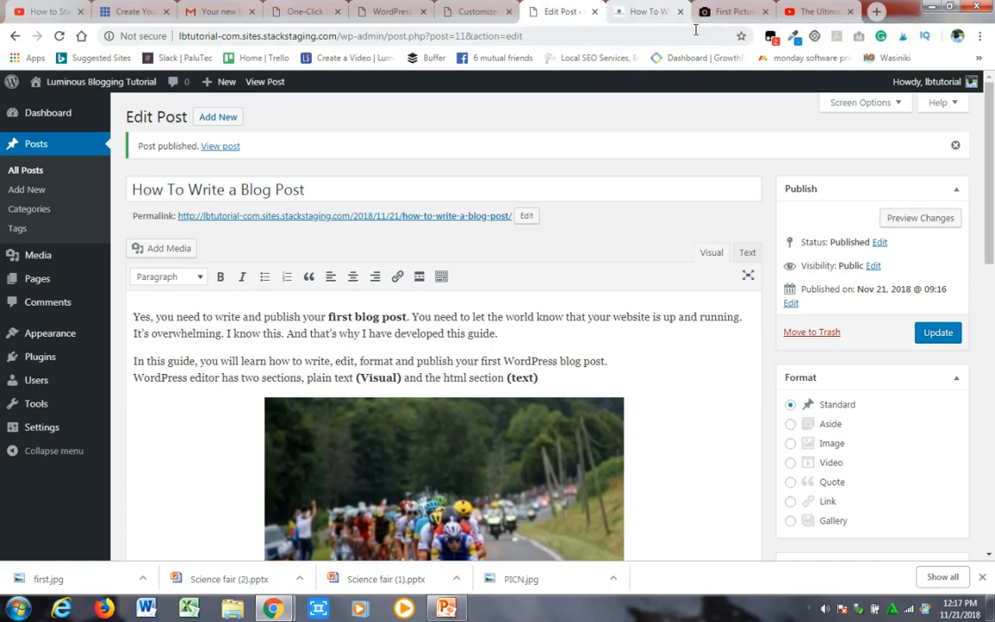
- Copy the site's base address, open it in a new browser tab and look through the front page's posts and sidebar
{"action": "left_click", "coordinate": [337, 37]}
{"action": "left_click_drag", "start_coordinate": [337, 37], "coordinate": [167, 25]}
{"action": "key", "text": "ctrl+c"}
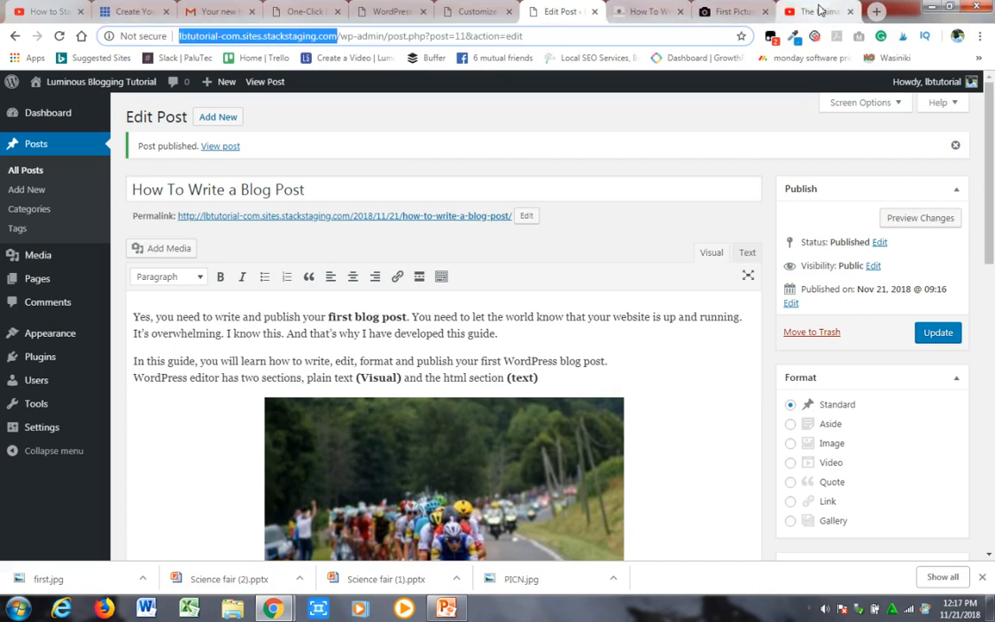
{"action": "left_click", "coordinate": [877, 12]}
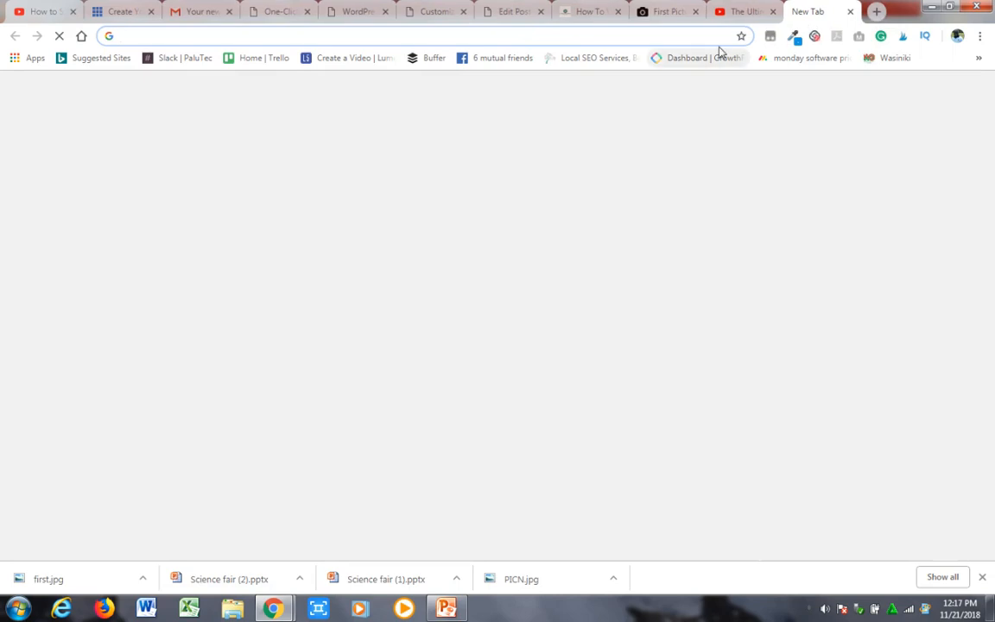
{"action": "key", "text": "ctrl+v"}
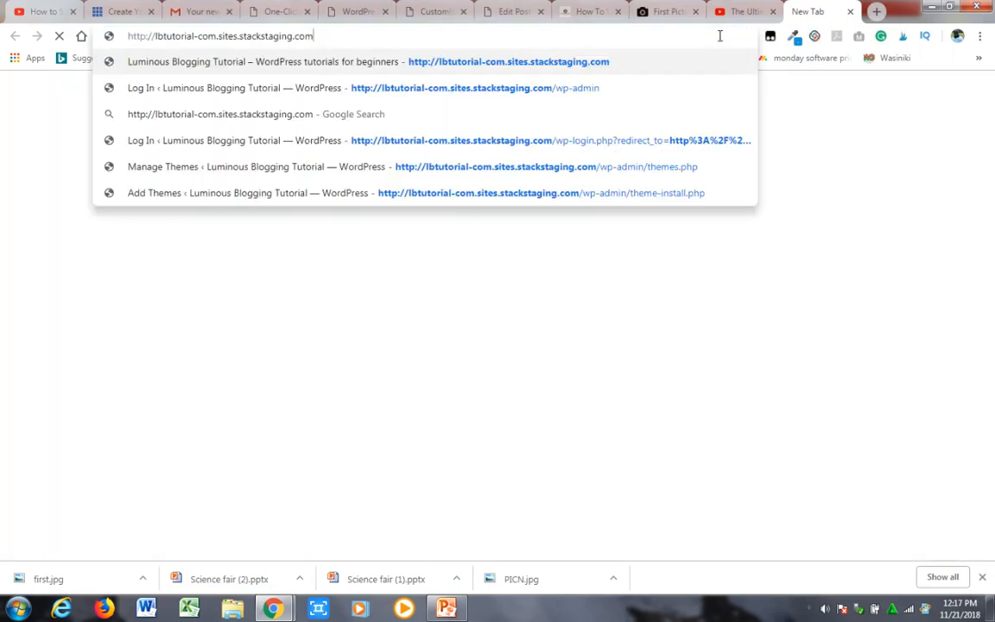
{"action": "key", "text": "Return"}
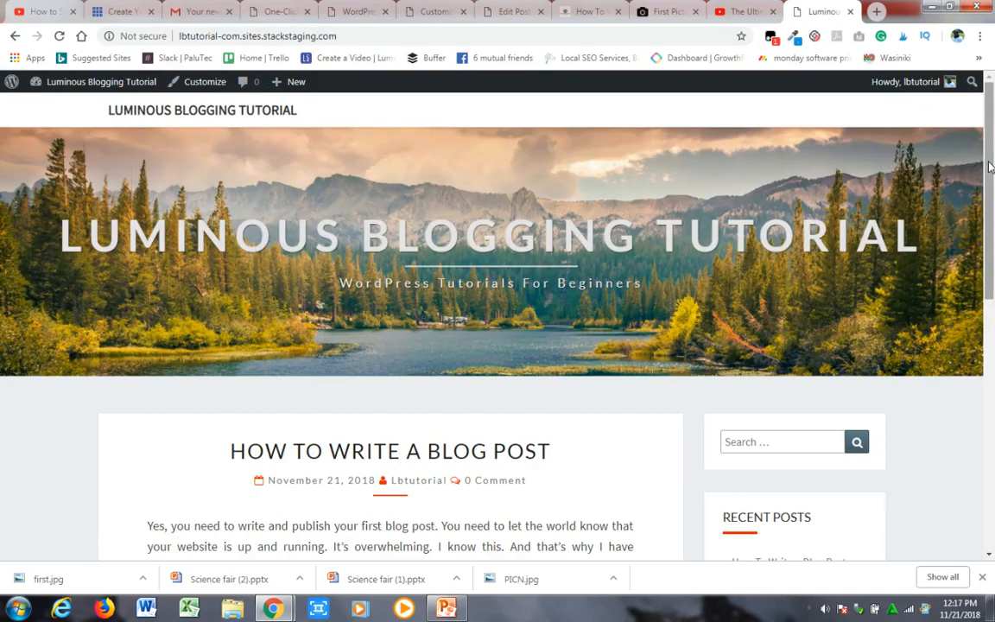
{"action": "scroll", "coordinate": [990, 205], "scroll_direction": "down", "scroll_amount": 2}
{"action": "left_click_drag", "start_coordinate": [990, 205], "coordinate": [987, 380]}
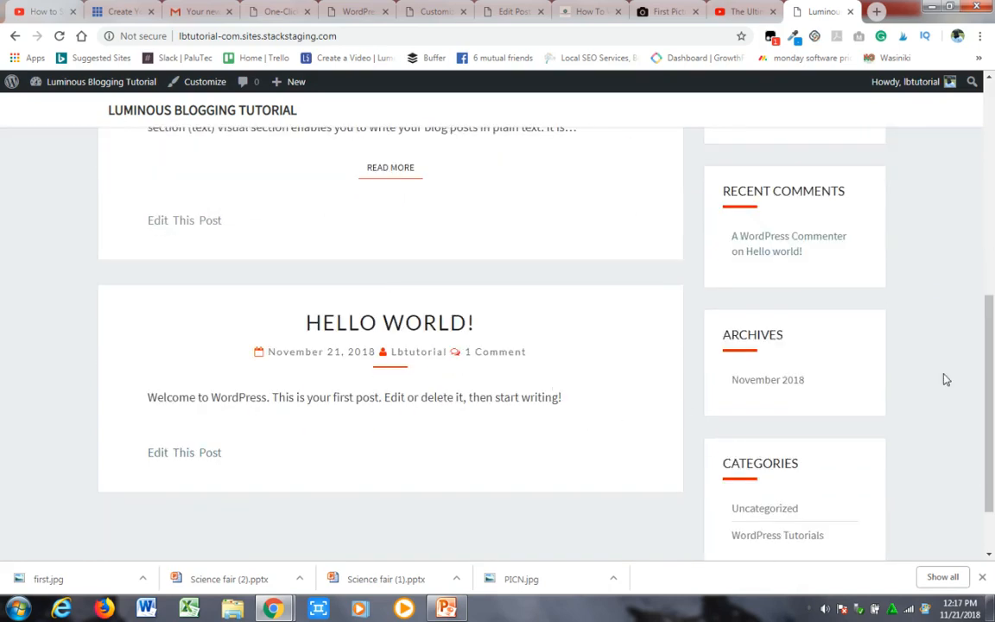
{"action": "left_click_drag", "start_coordinate": [992, 398], "coordinate": [991, 257]}
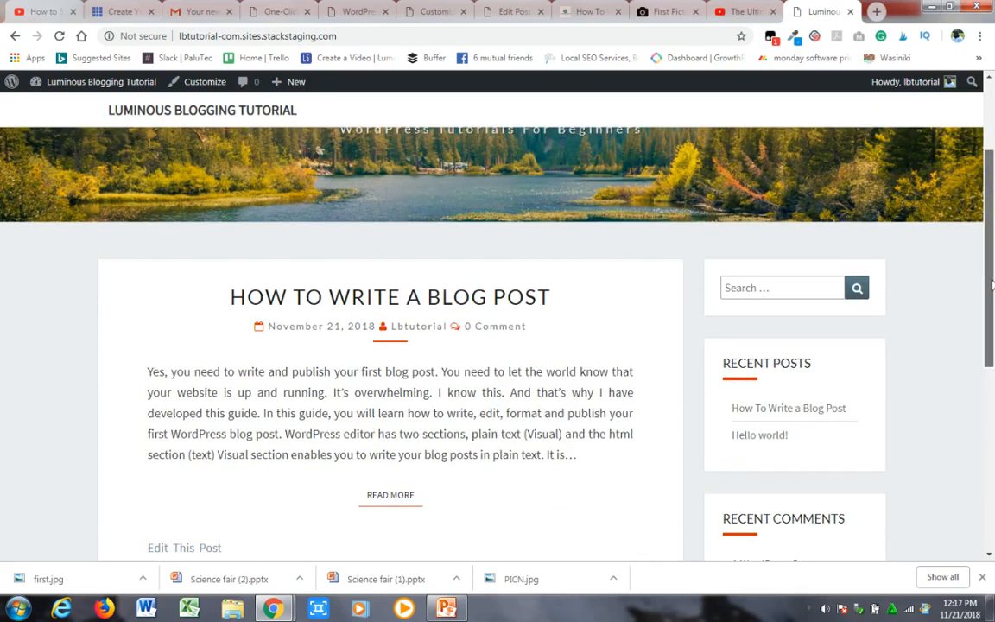
- Open the full "How To Write a Blog Post" article, look through it, and play and pause its embedded video
{"action": "scroll", "coordinate": [695, 350], "scroll_direction": "down", "scroll_amount": 1}
{"action": "left_click", "coordinate": [393, 432]}
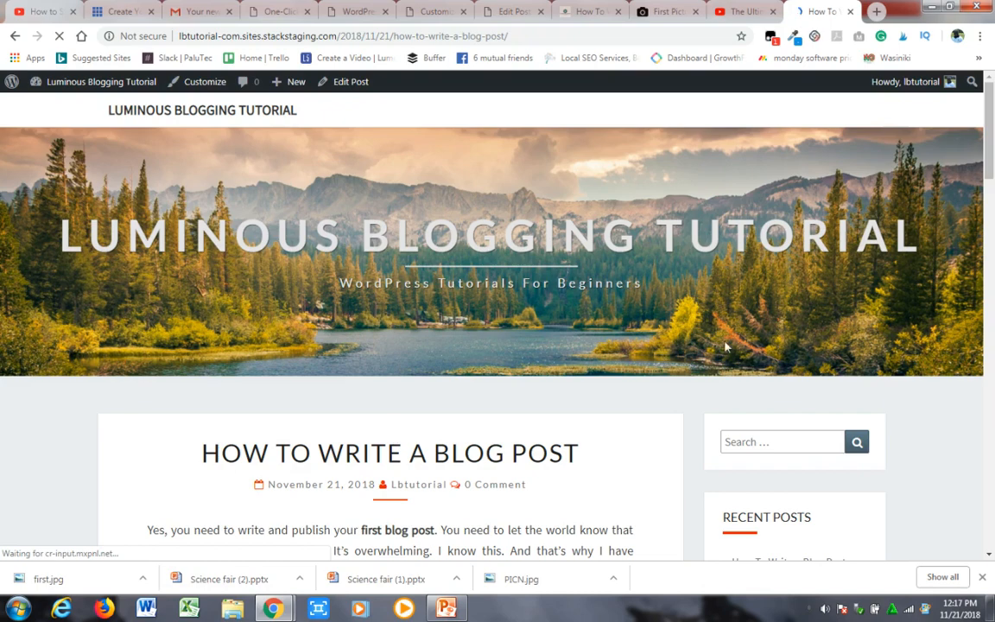
{"action": "left_click_drag", "start_coordinate": [987, 116], "coordinate": [988, 243]}
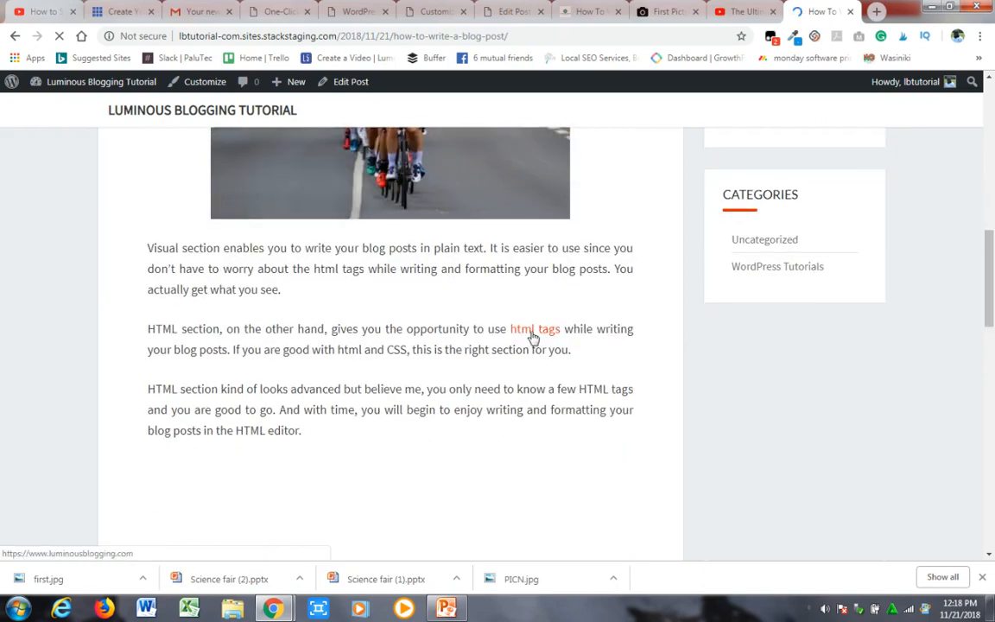
{"action": "left_click_drag", "start_coordinate": [988, 257], "coordinate": [988, 308]}
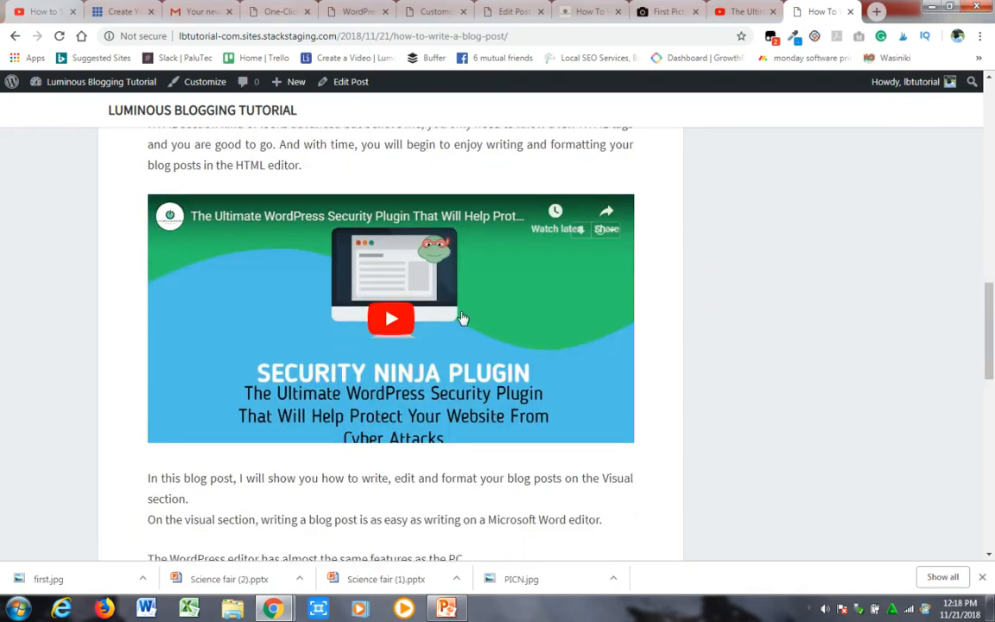
{"action": "left_click", "coordinate": [392, 318]}
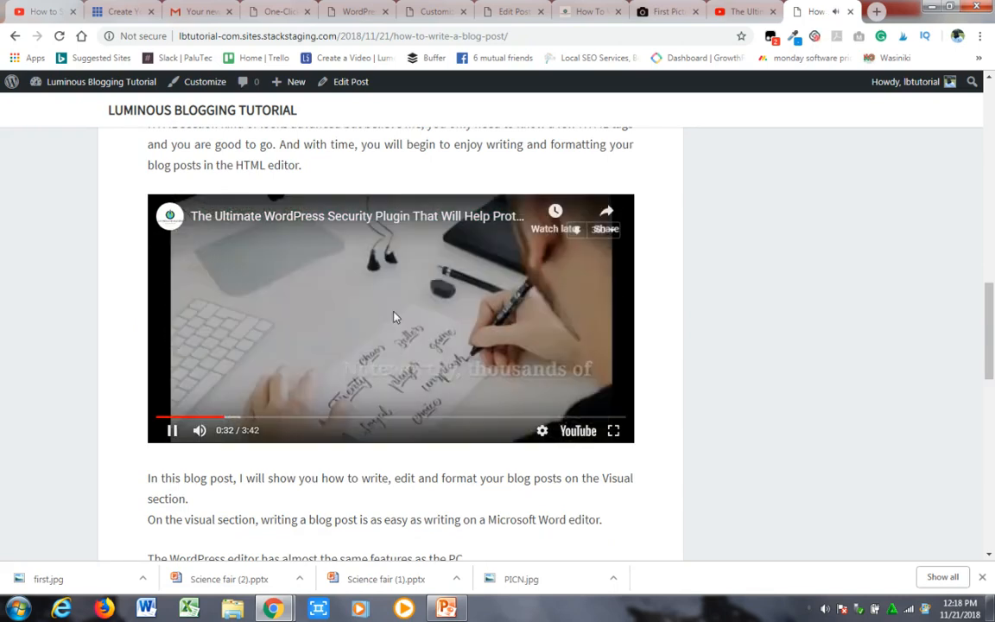
{"action": "left_click", "coordinate": [394, 316]}
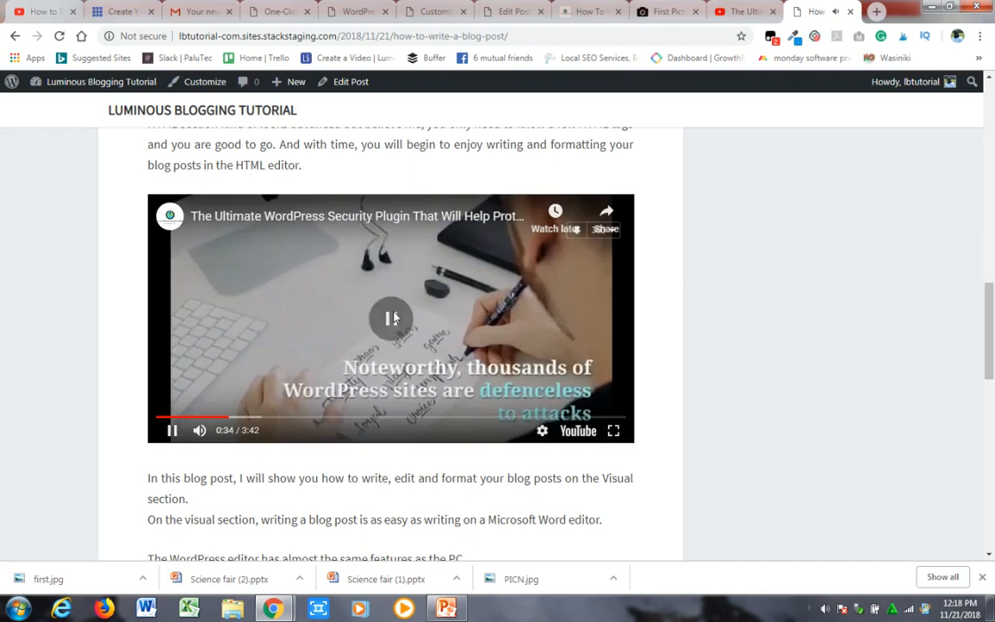
{"action": "left_click_drag", "start_coordinate": [989, 333], "coordinate": [990, 113]}
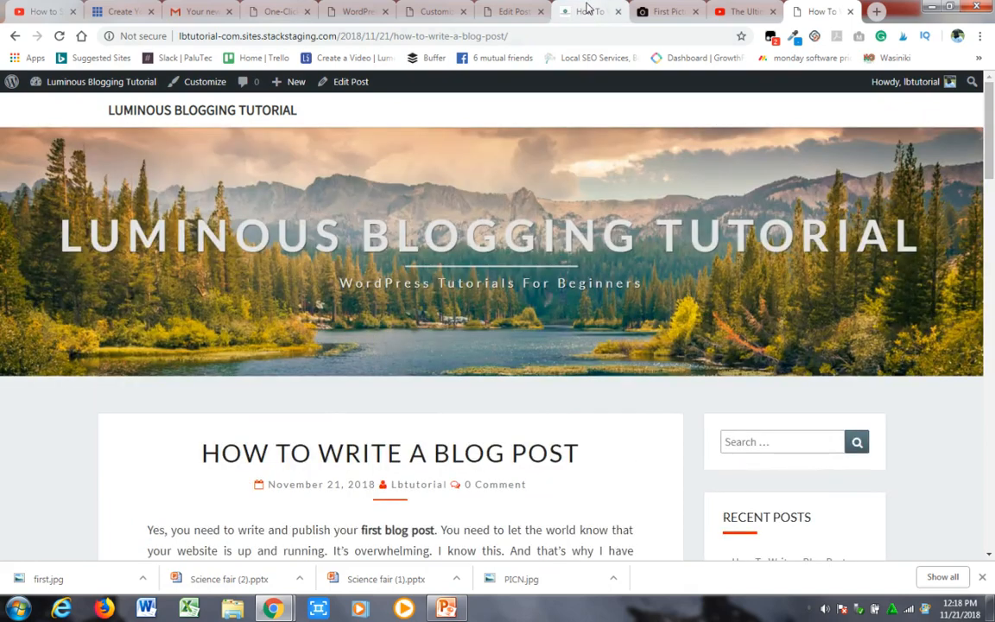
- Return to the Edit Post page and close the hosting account creation, One-Click install, WordPress and Customize browser tabs
{"action": "left_click", "coordinate": [513, 12]}
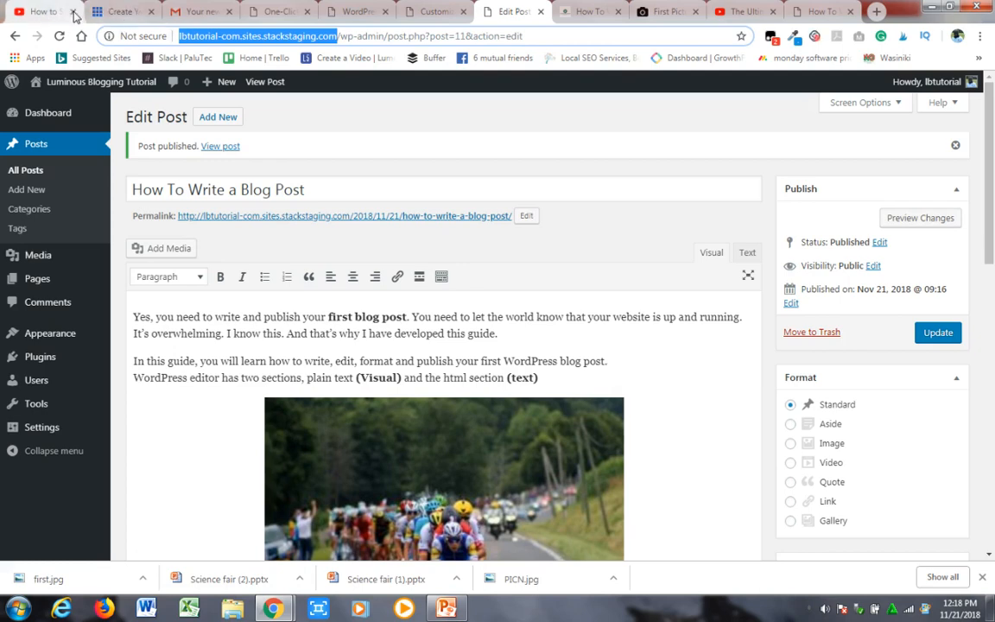
{"action": "left_click", "coordinate": [151, 12]}
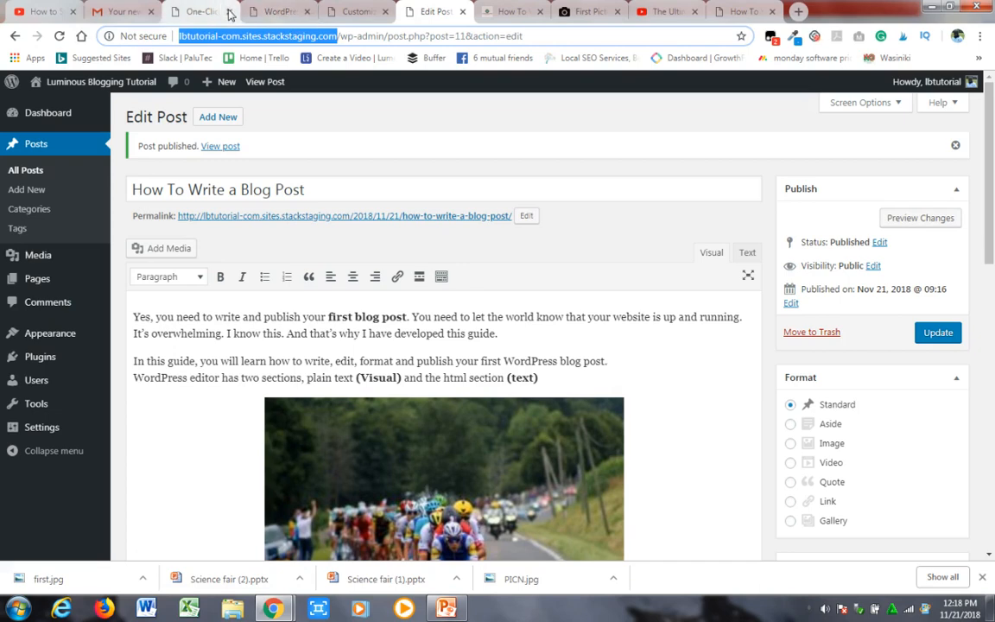
{"action": "left_click", "coordinate": [230, 12]}
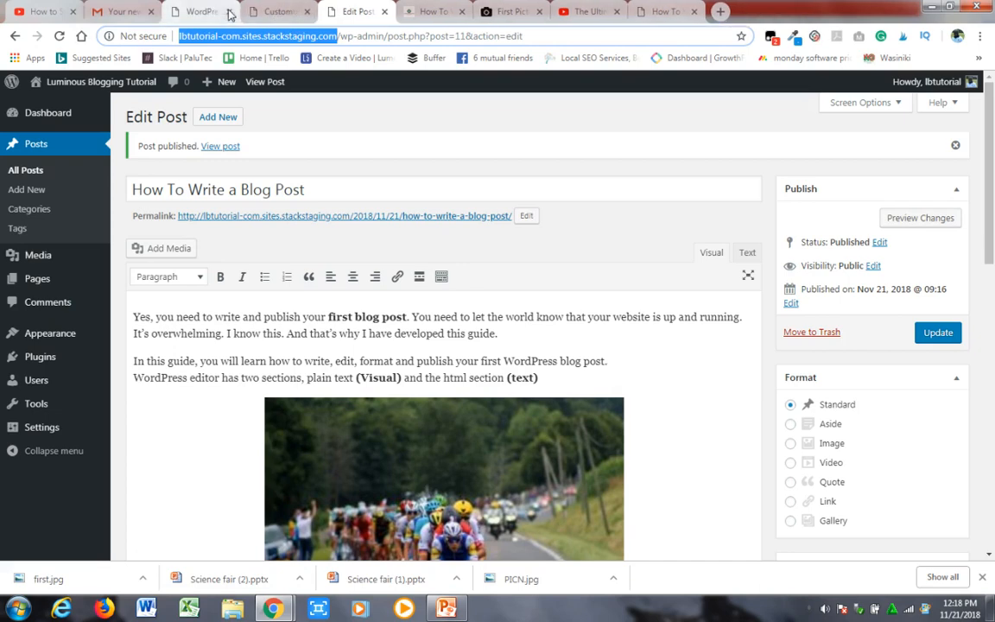
{"action": "left_click", "coordinate": [230, 12]}
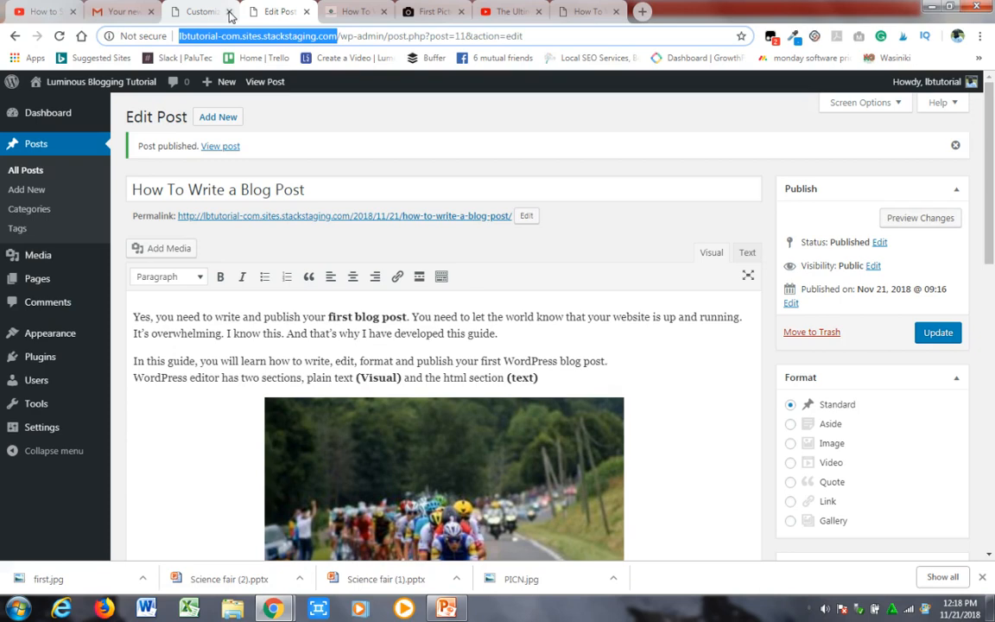
{"action": "left_click", "coordinate": [229, 12]}
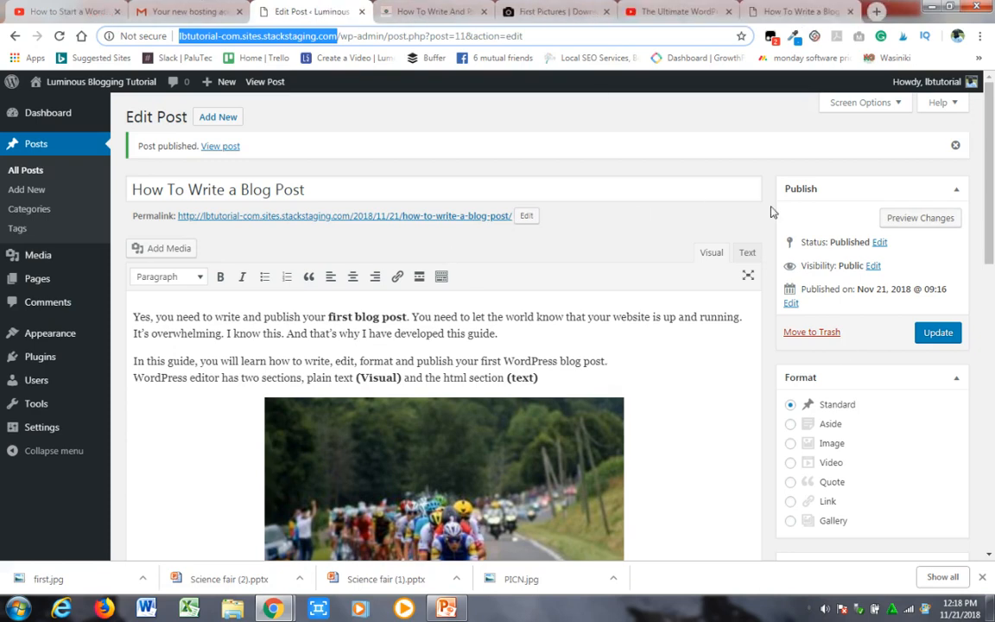
- Look over the published "How To Write a Blog Post" article on the live site again
{"action": "left_click", "coordinate": [797, 11]}
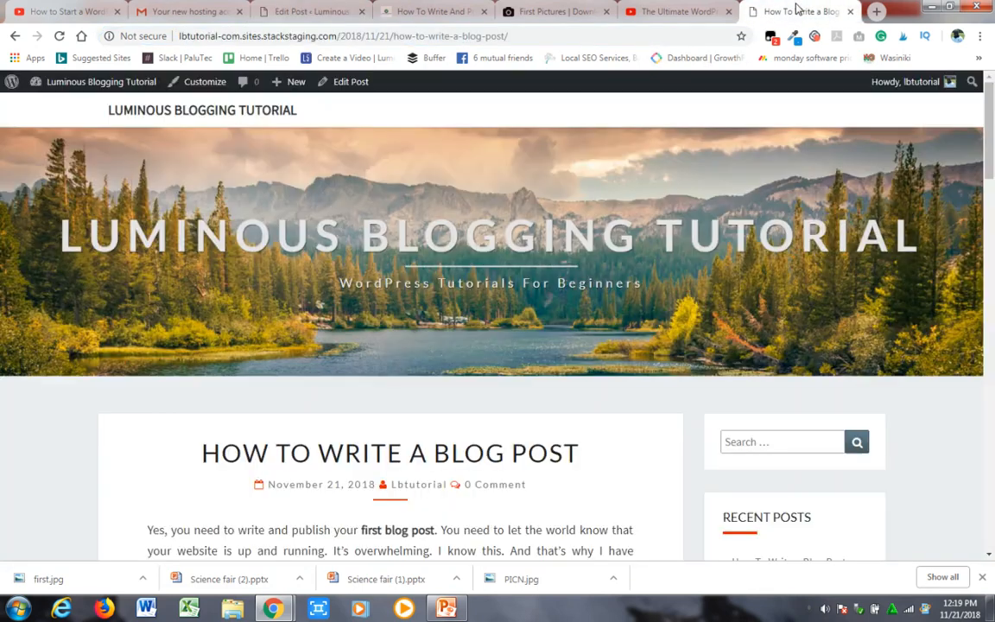
{"action": "scroll", "coordinate": [989, 177], "scroll_direction": "down", "scroll_amount": 2}
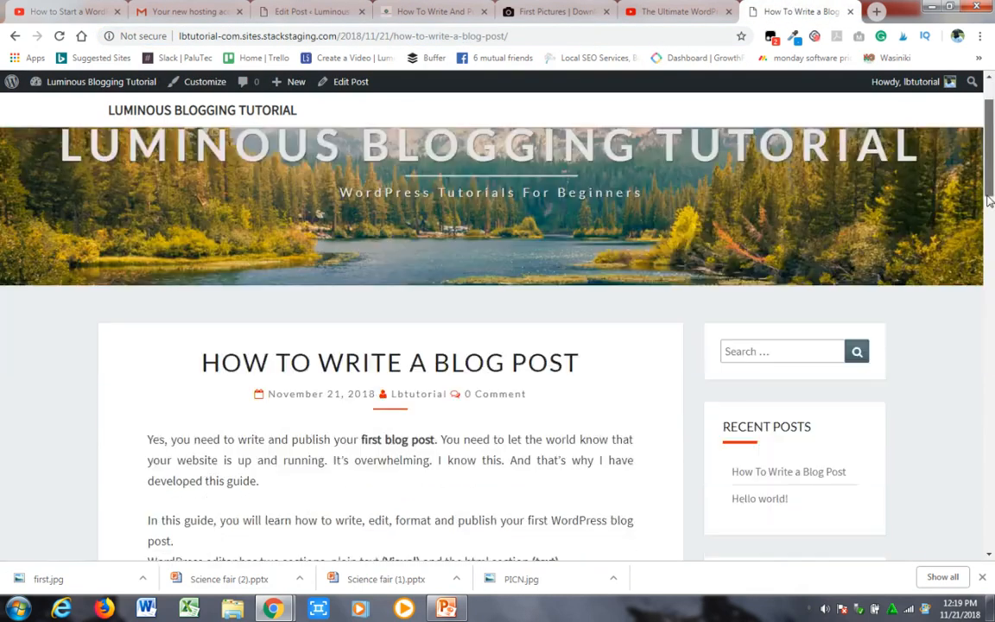
{"action": "left_click_drag", "start_coordinate": [989, 188], "coordinate": [985, 147]}
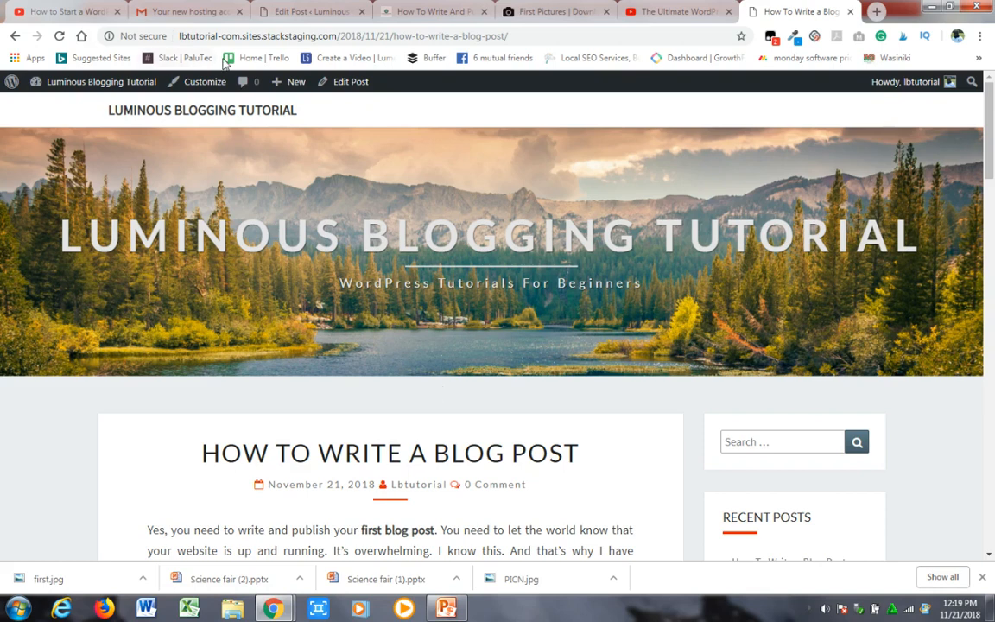
- Go back to the WordPress admin, open the Dashboard home and view the page for uploading new media
{"action": "left_click", "coordinate": [313, 9]}
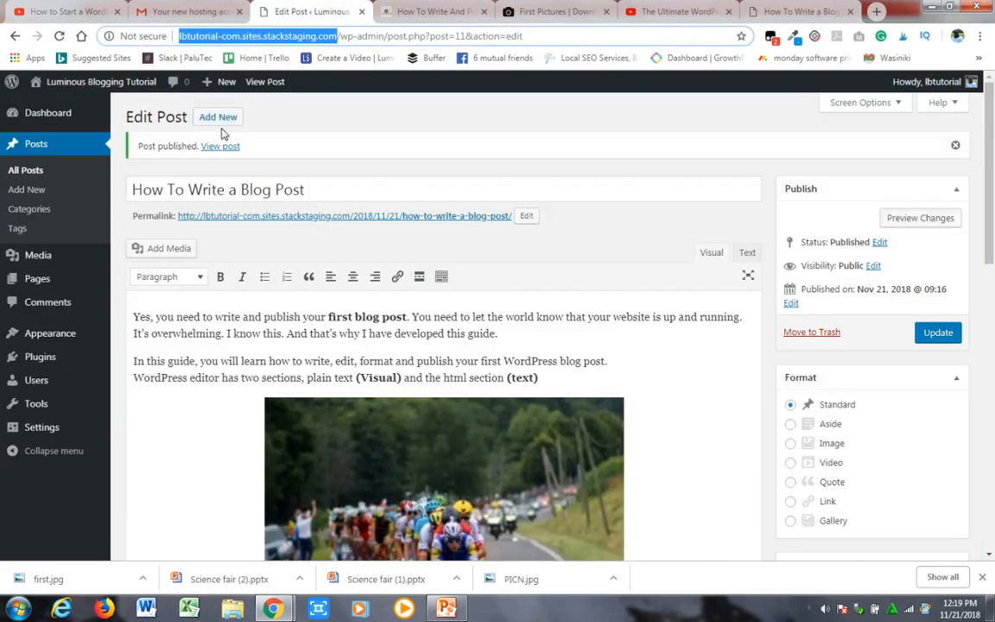
{"action": "mouse_move", "coordinate": [53, 116]}
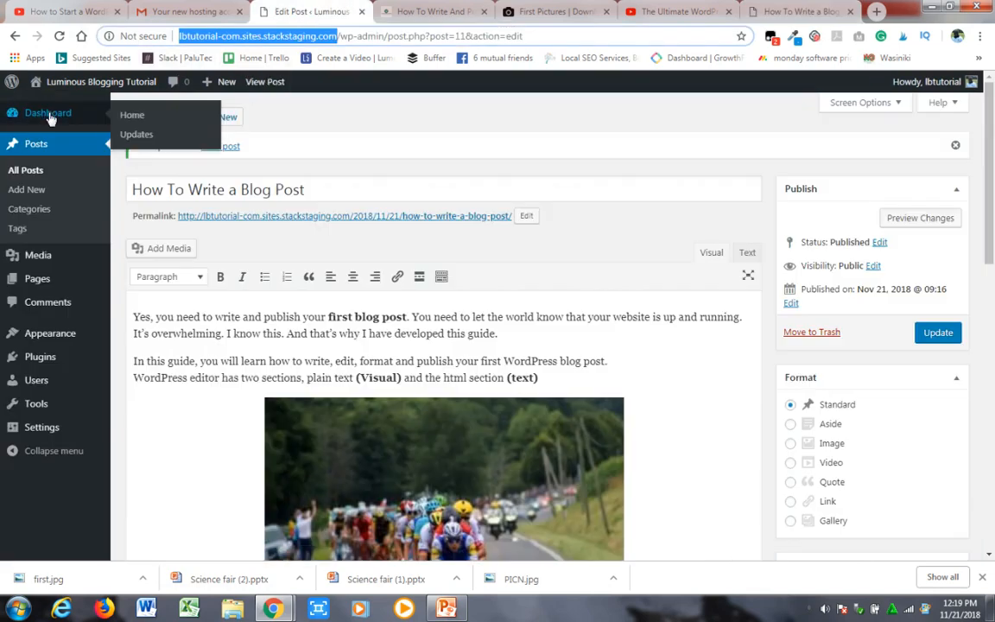
{"action": "left_click", "coordinate": [130, 116]}
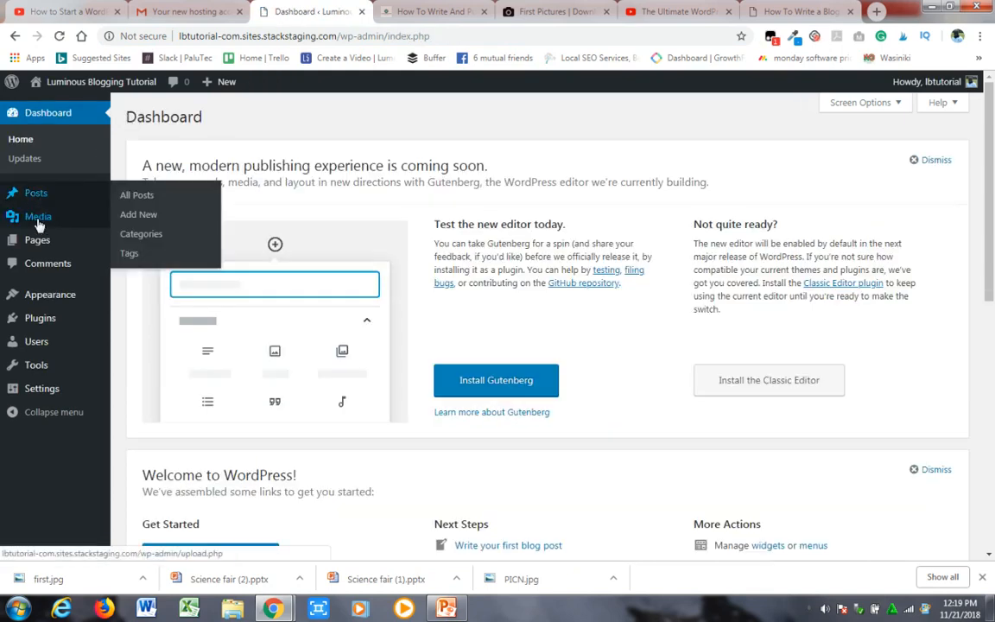
{"action": "mouse_move", "coordinate": [40, 248]}
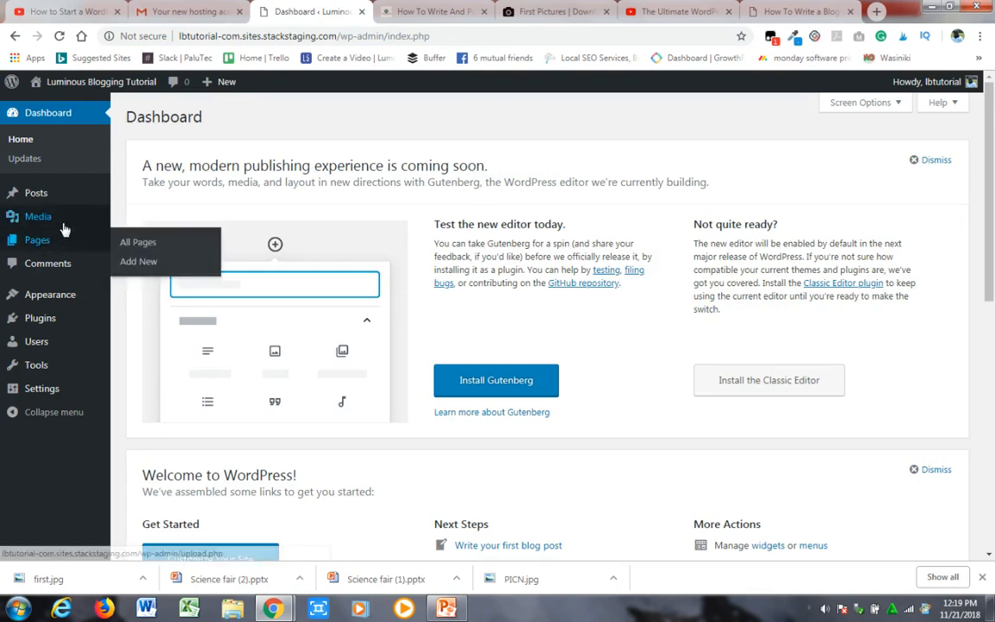
{"action": "mouse_move", "coordinate": [60, 226]}
{"action": "left_click", "coordinate": [126, 239]}
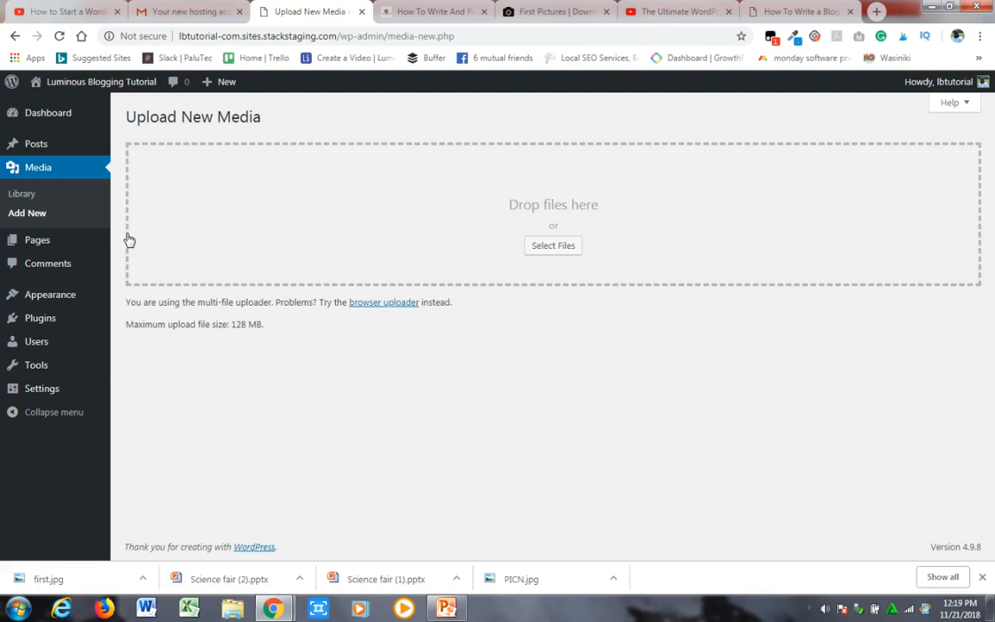
- Start a new page titled "About Us" and place the cursor in its content area
{"action": "mouse_move", "coordinate": [34, 240]}
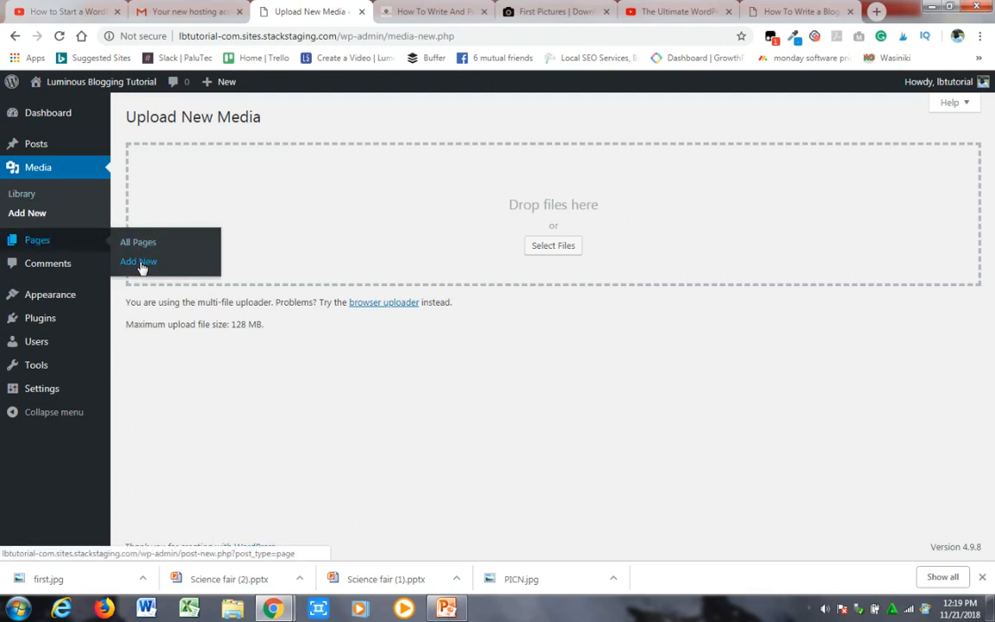
{"action": "left_click", "coordinate": [141, 263]}
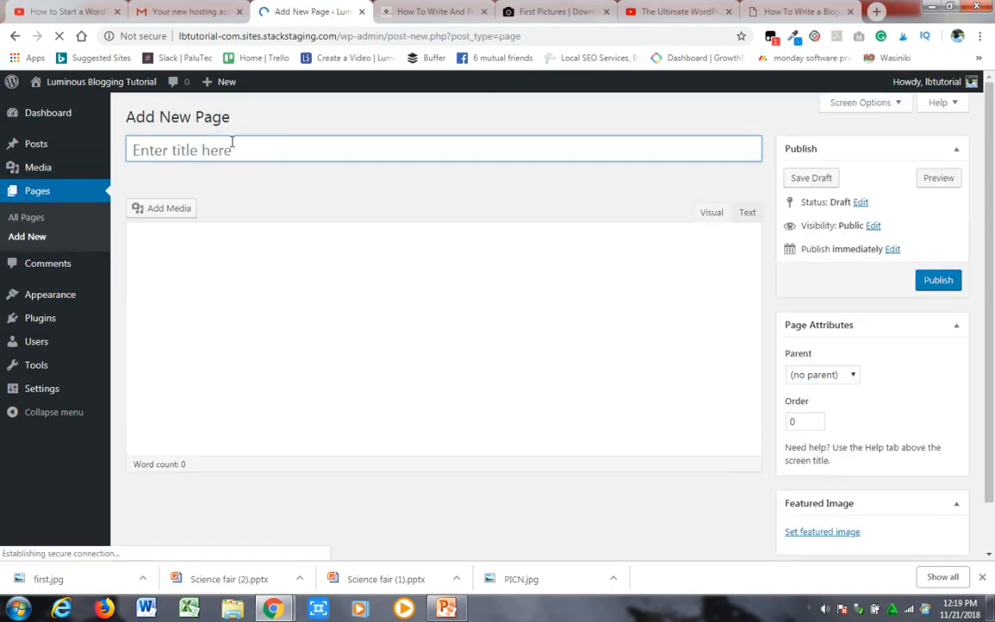
{"action": "left_click", "coordinate": [229, 149]}
{"action": "type", "text": "A"}
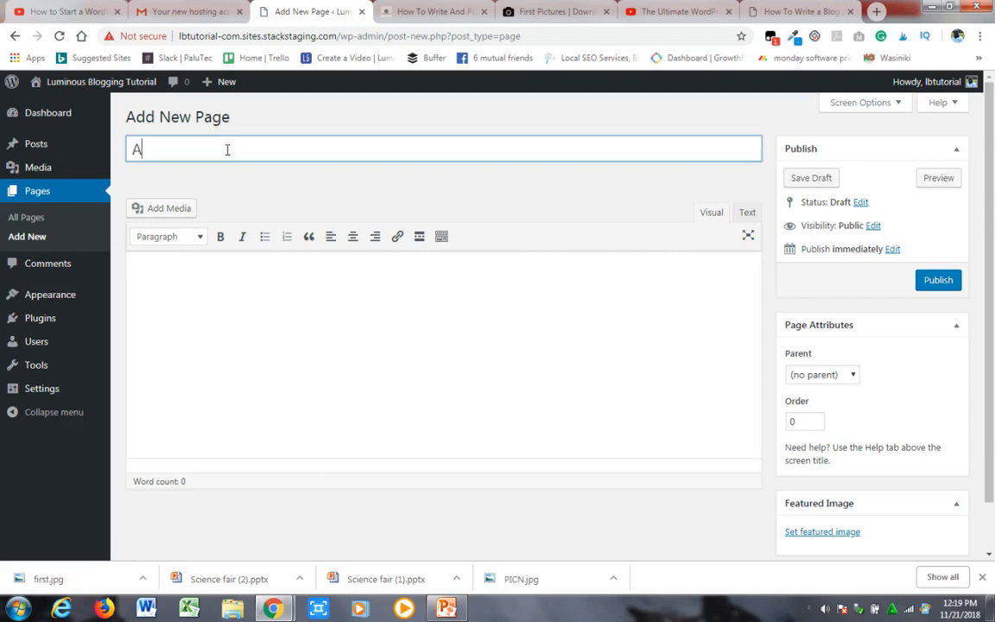
{"action": "type", "text": "bou"}
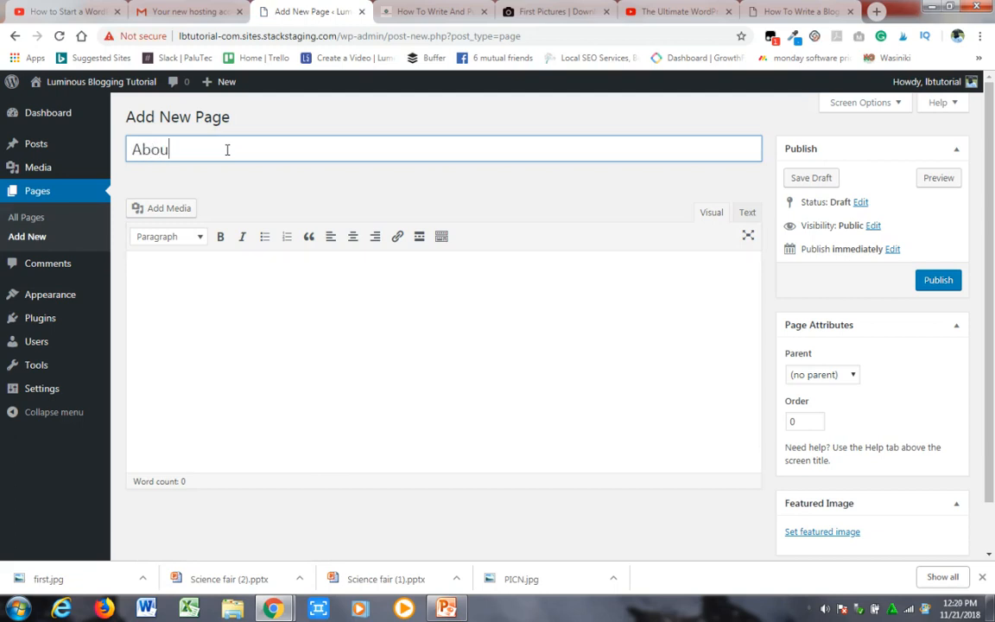
{"action": "type", "text": "t Us"}
{"action": "left_click", "coordinate": [215, 309]}
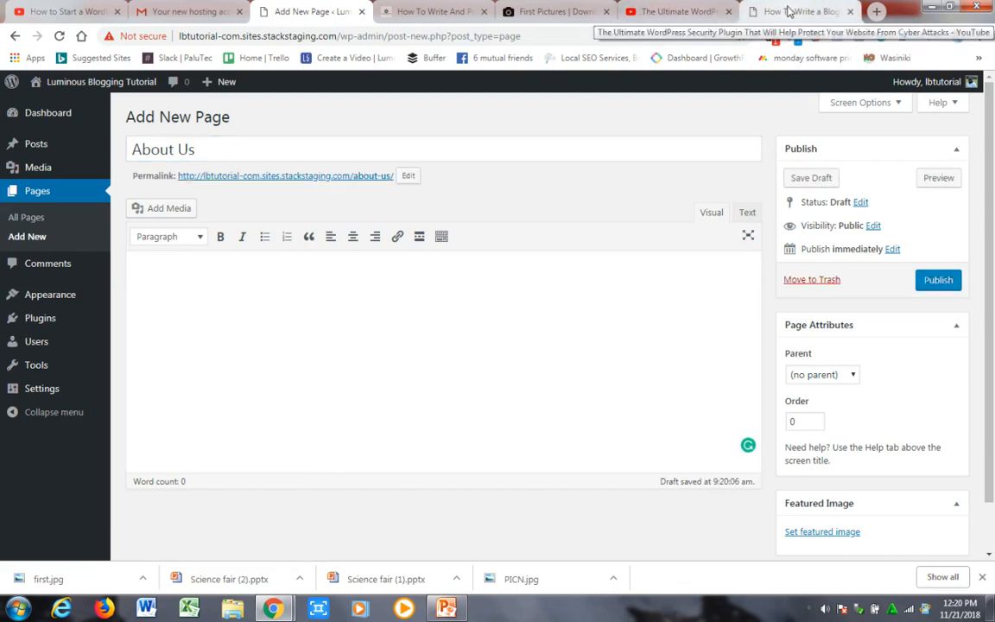
- Copy the About Us text, from the introduction through the "Who Is This Blog For?" list, from luminousblogging.com into the new page's content
{"action": "left_click", "coordinate": [428, 10]}
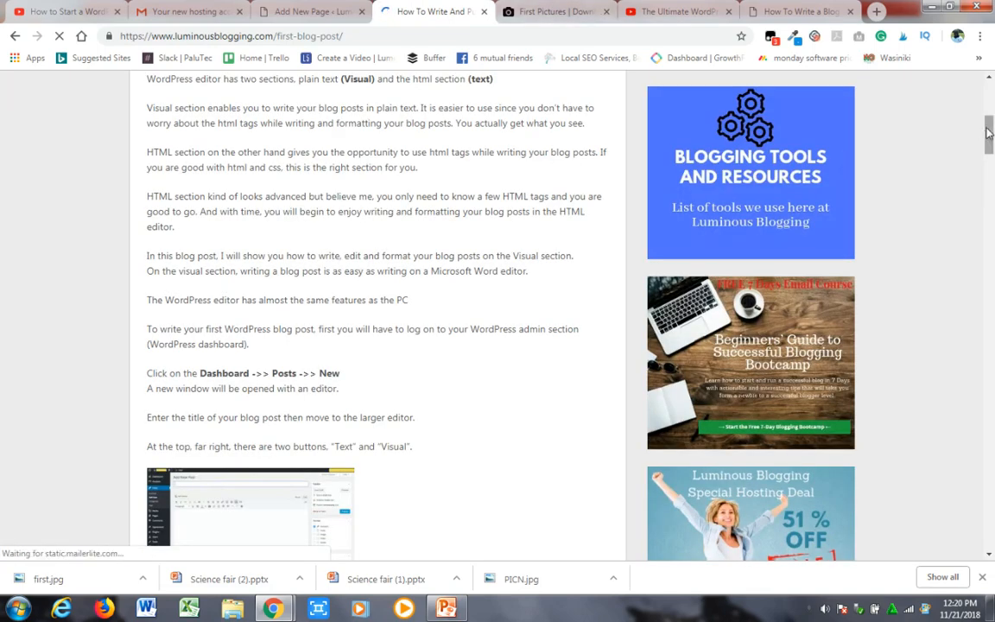
{"action": "scroll", "coordinate": [992, 138], "scroll_direction": "up", "scroll_amount": 3}
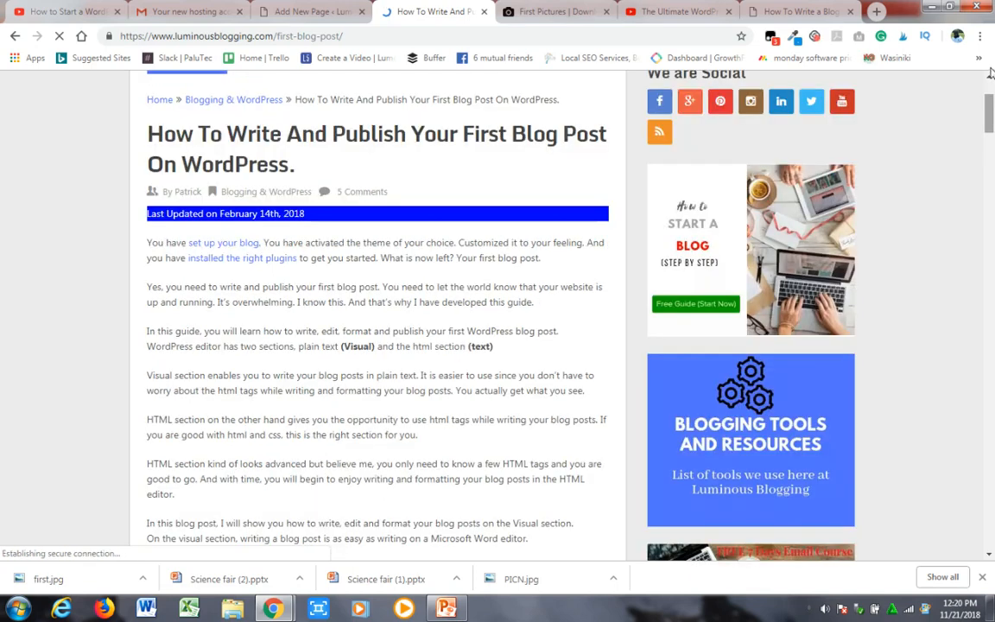
{"action": "scroll", "coordinate": [992, 130], "scroll_direction": "up", "scroll_amount": 2}
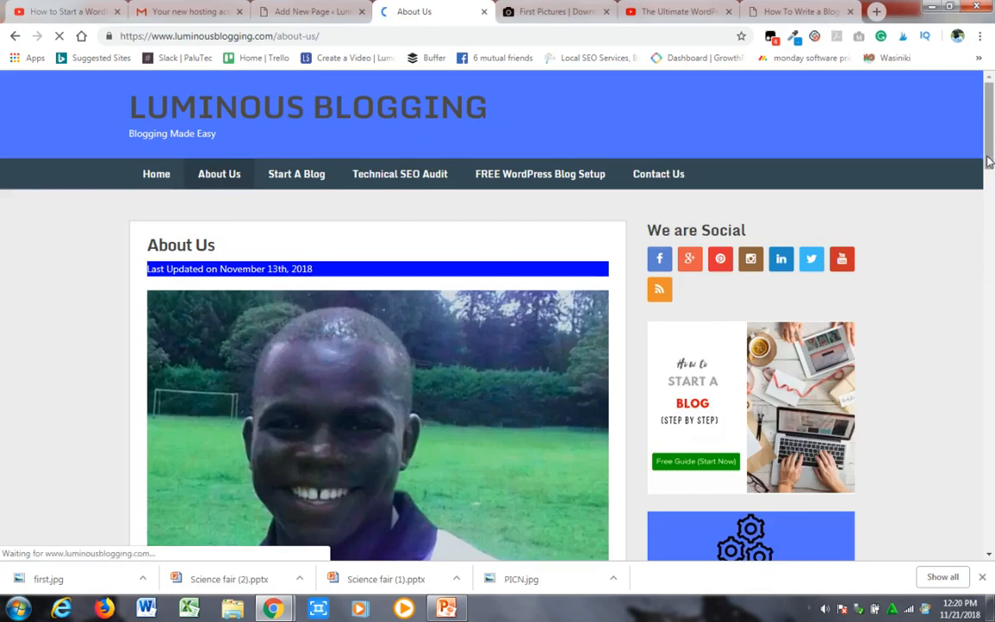
{"action": "scroll", "coordinate": [990, 182], "scroll_direction": "down", "scroll_amount": 7}
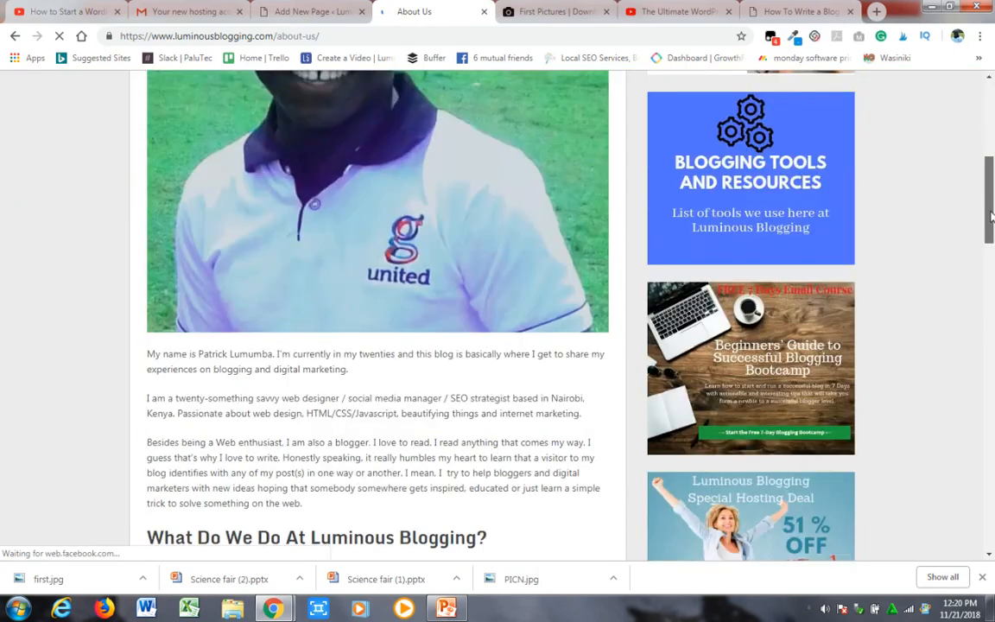
{"action": "scroll", "coordinate": [992, 235], "scroll_direction": "down", "scroll_amount": 1}
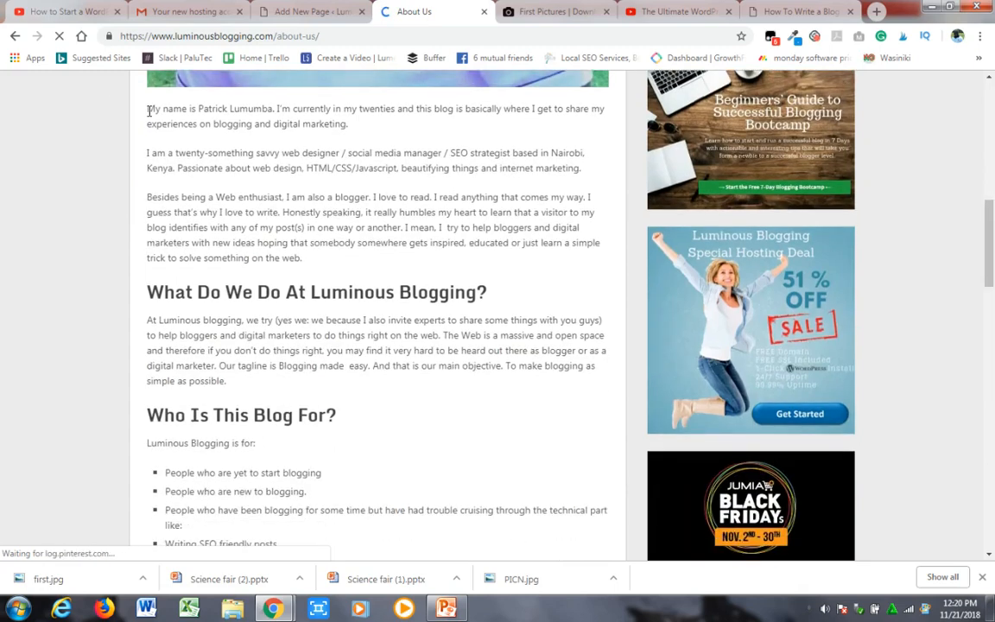
{"action": "left_click_drag", "start_coordinate": [145, 108], "coordinate": [428, 292]}
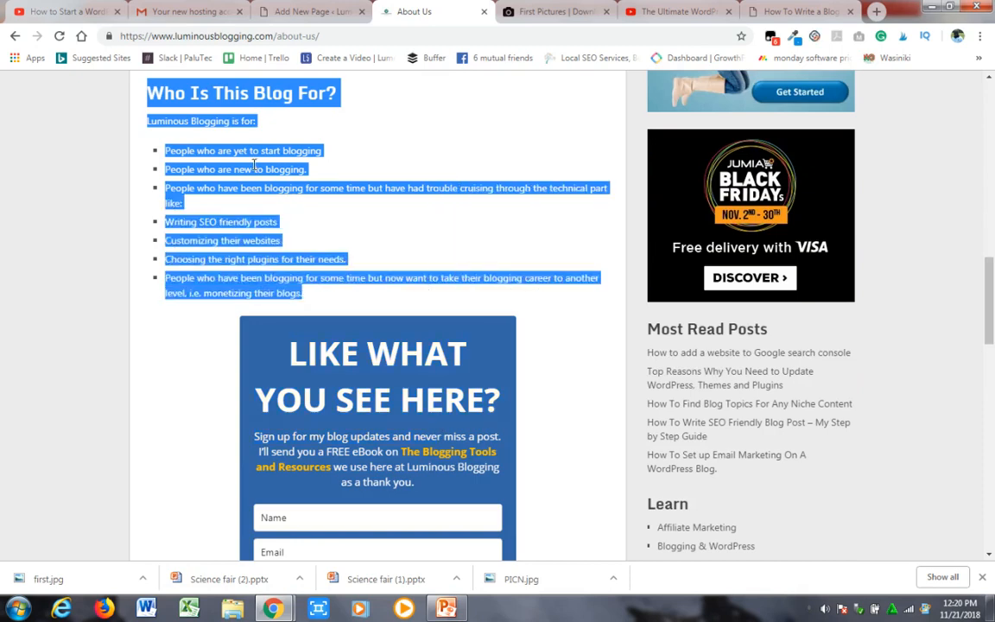
{"action": "left_click", "coordinate": [294, 12]}
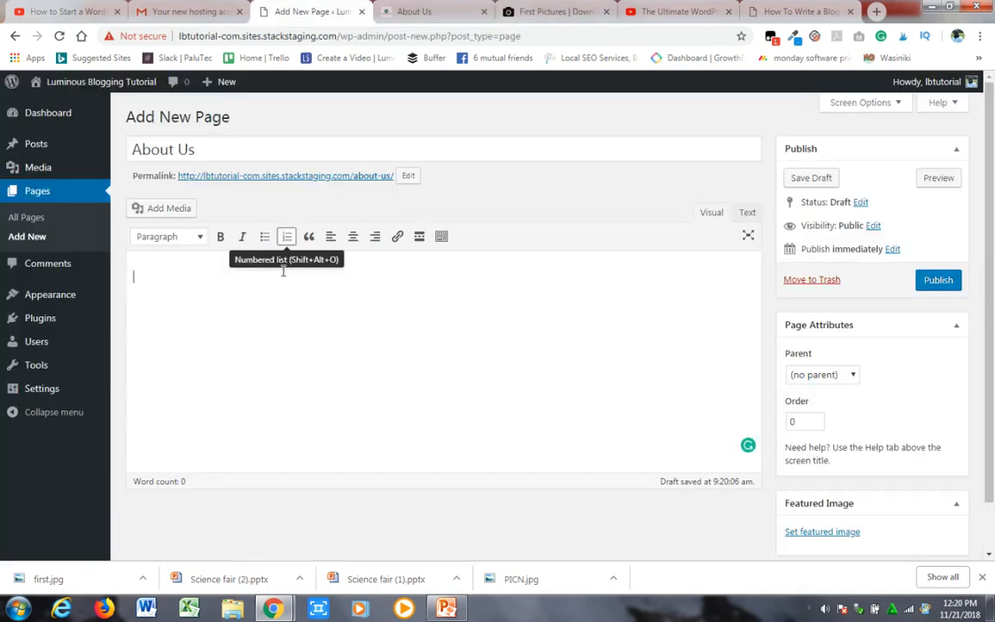
{"action": "key", "text": "ctrl+v"}
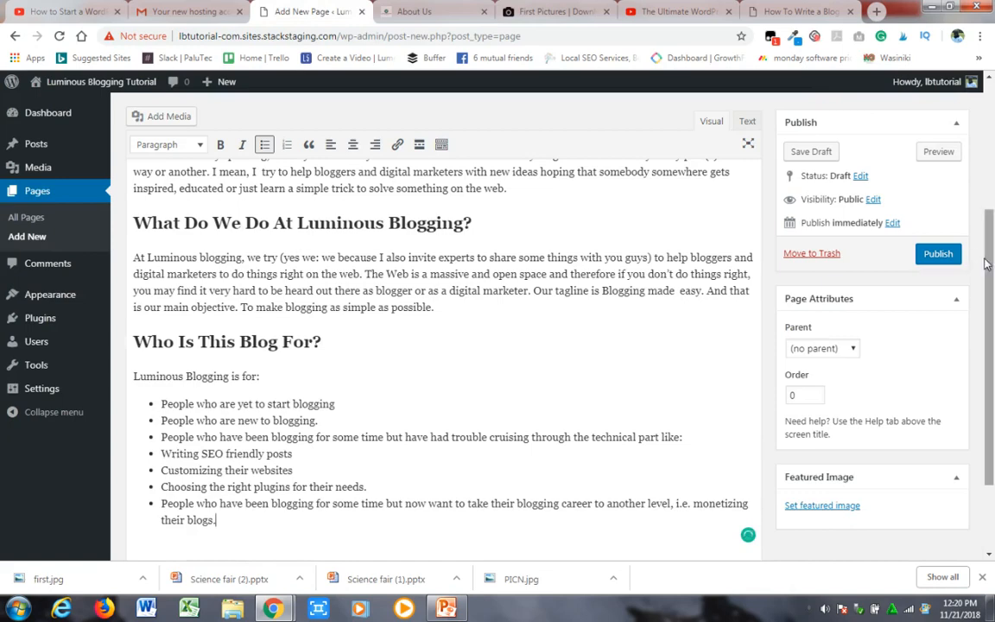
- Accept the grammar suggestions for "made easy" and "a blogger" in the pasted text and publish the About Us page
{"action": "left_click_drag", "start_coordinate": [987, 263], "coordinate": [987, 326]}
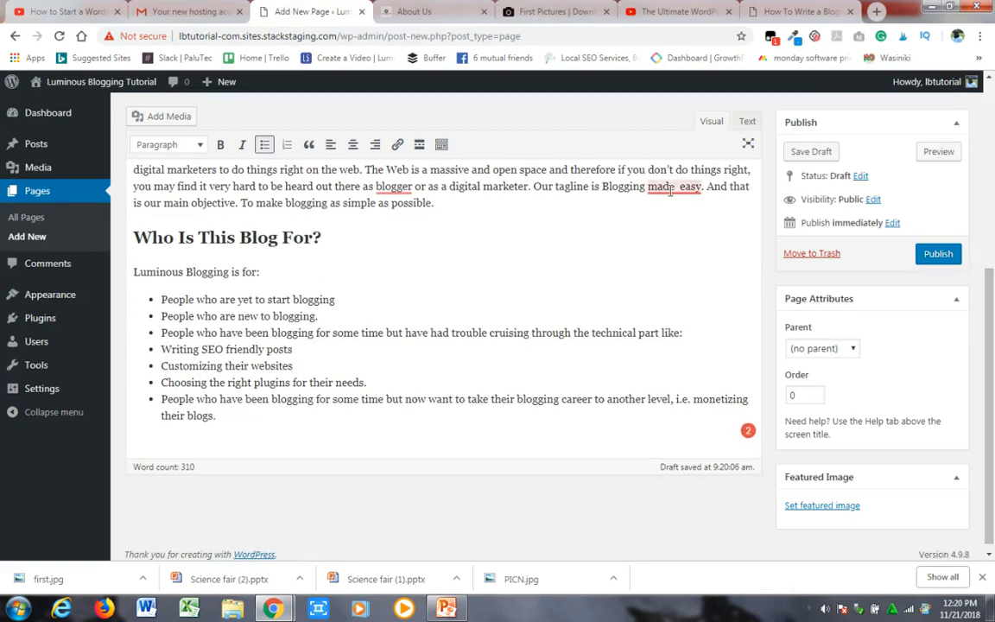
{"action": "mouse_move", "coordinate": [672, 189]}
{"action": "left_click", "coordinate": [681, 229]}
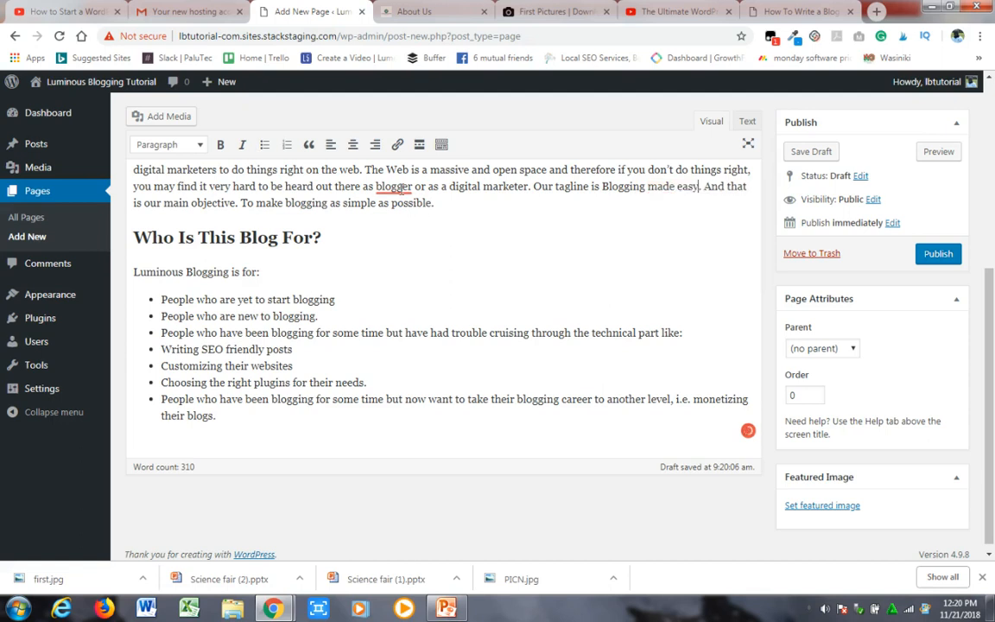
{"action": "mouse_move", "coordinate": [394, 187]}
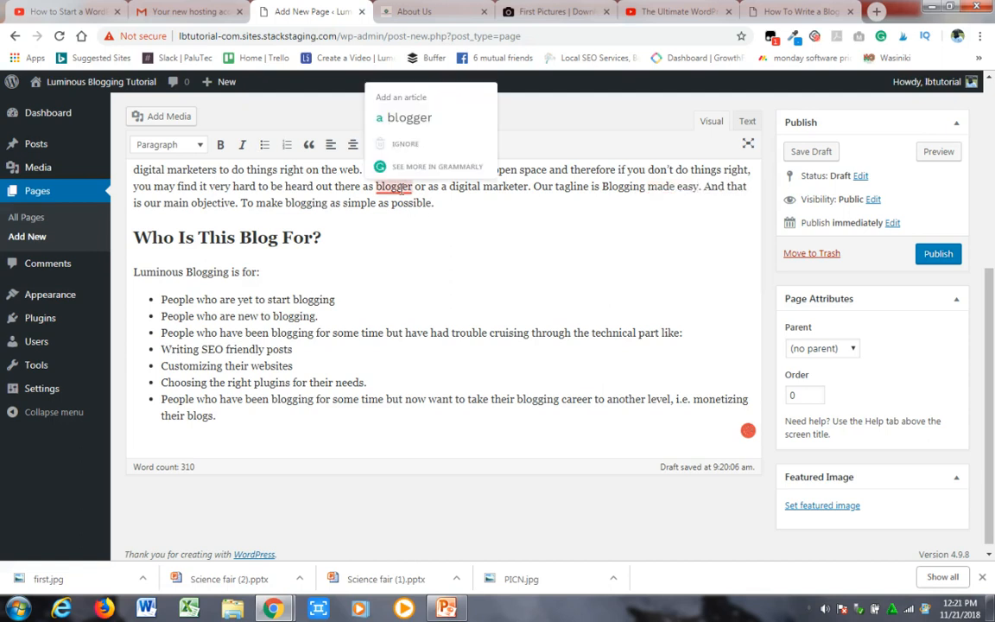
{"action": "left_click", "coordinate": [405, 121]}
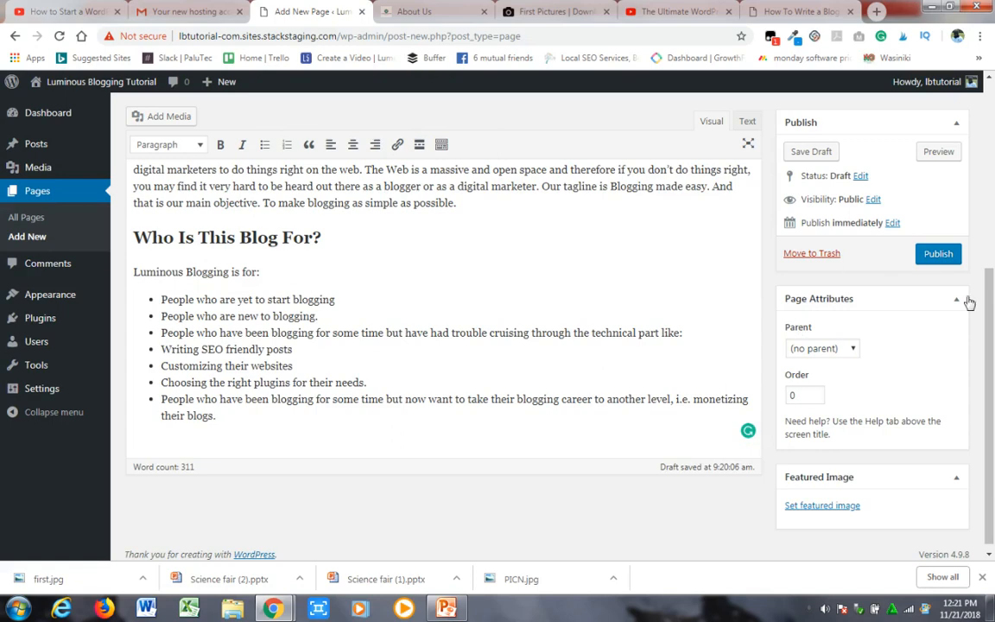
{"action": "scroll", "coordinate": [993, 111], "scroll_direction": "up", "scroll_amount": 5}
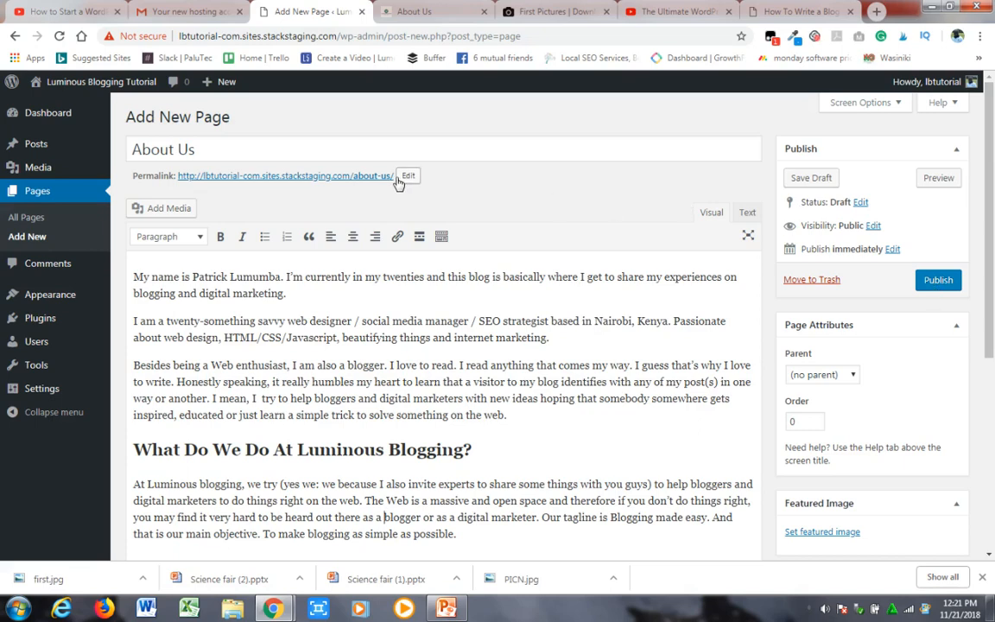
{"action": "left_click", "coordinate": [935, 285]}
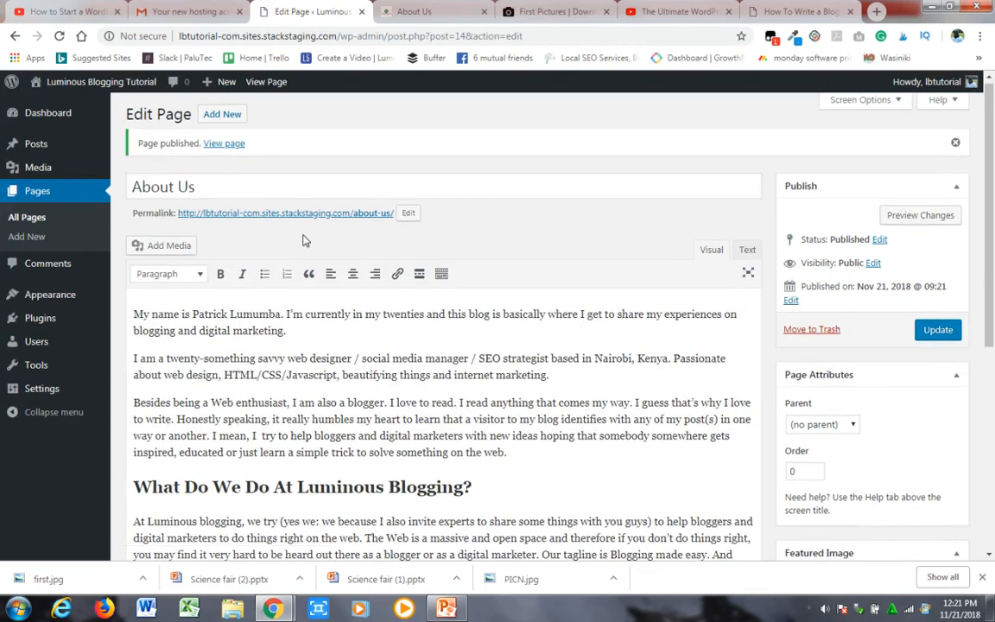
- Start another new page titled "Contact Us" and place the cursor in its content area
{"action": "left_click", "coordinate": [219, 116]}
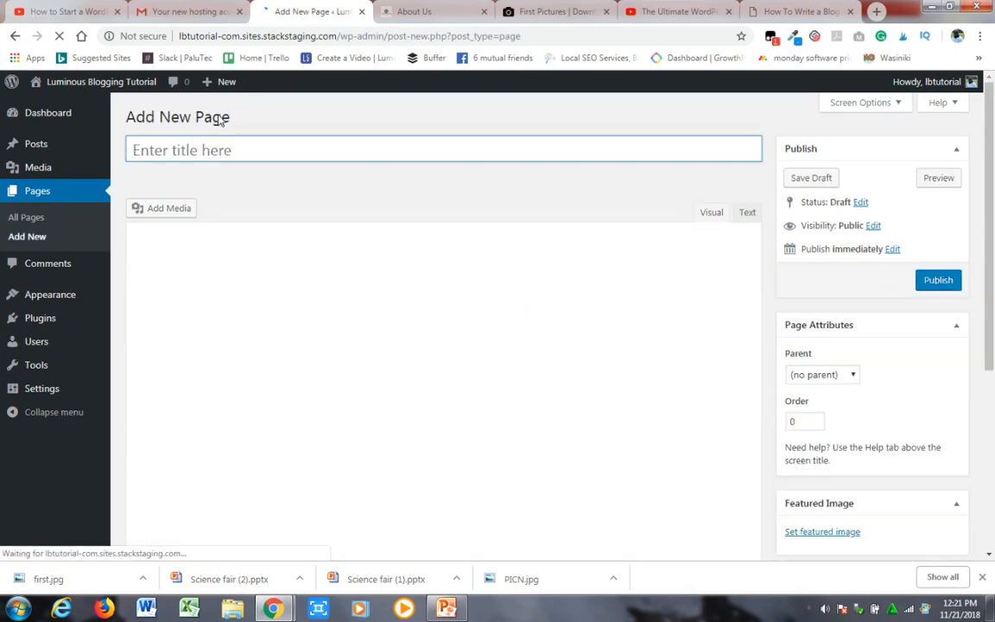
{"action": "left_click", "coordinate": [179, 152]}
{"action": "type", "text": "Cont"}
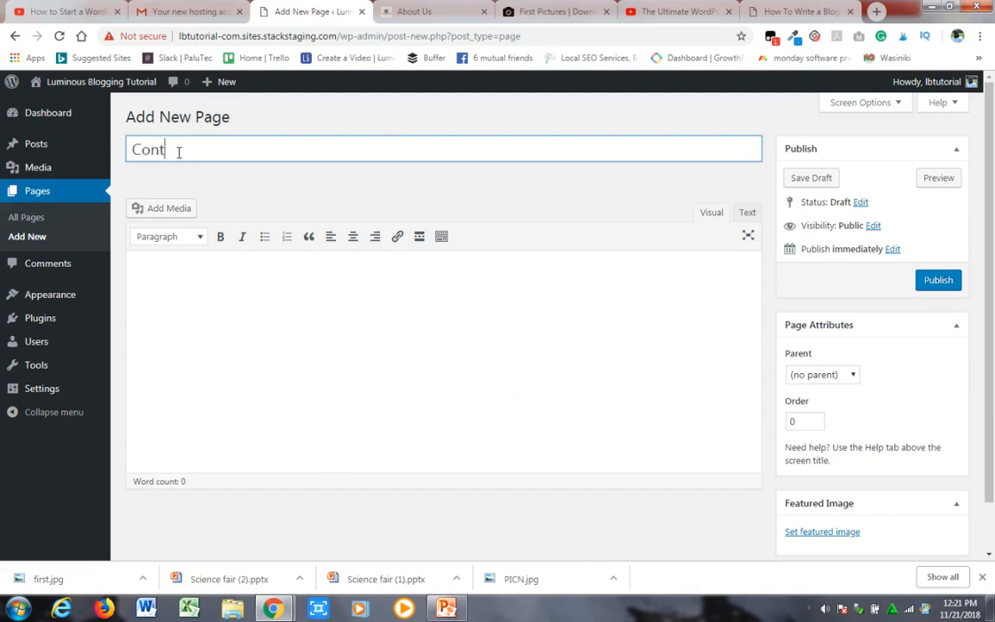
{"action": "type", "text": "act Us"}
{"action": "left_click", "coordinate": [168, 300]}
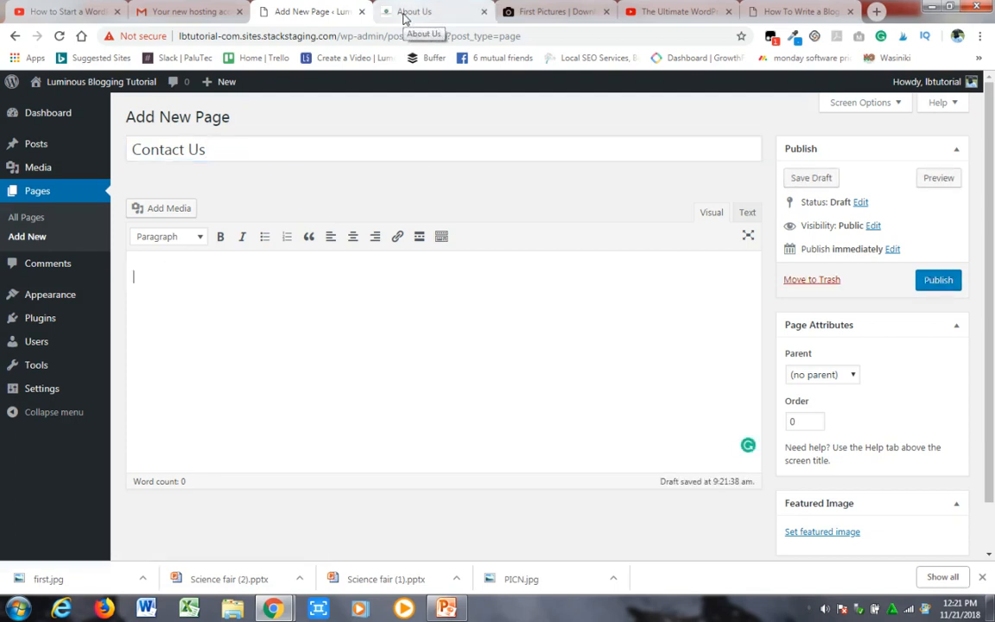
- Copy the introduction and contact channels from luminousblogging.com's Contact Us page into the new page, add an empty line below and publish it
{"action": "left_click", "coordinate": [403, 17]}
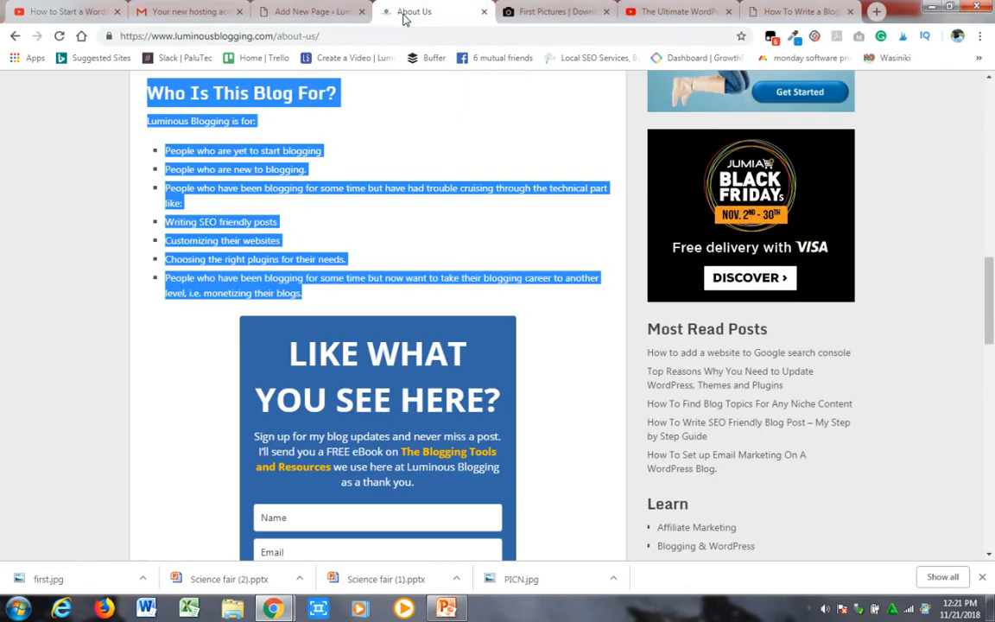
{"action": "left_click_drag", "start_coordinate": [989, 277], "coordinate": [990, 101]}
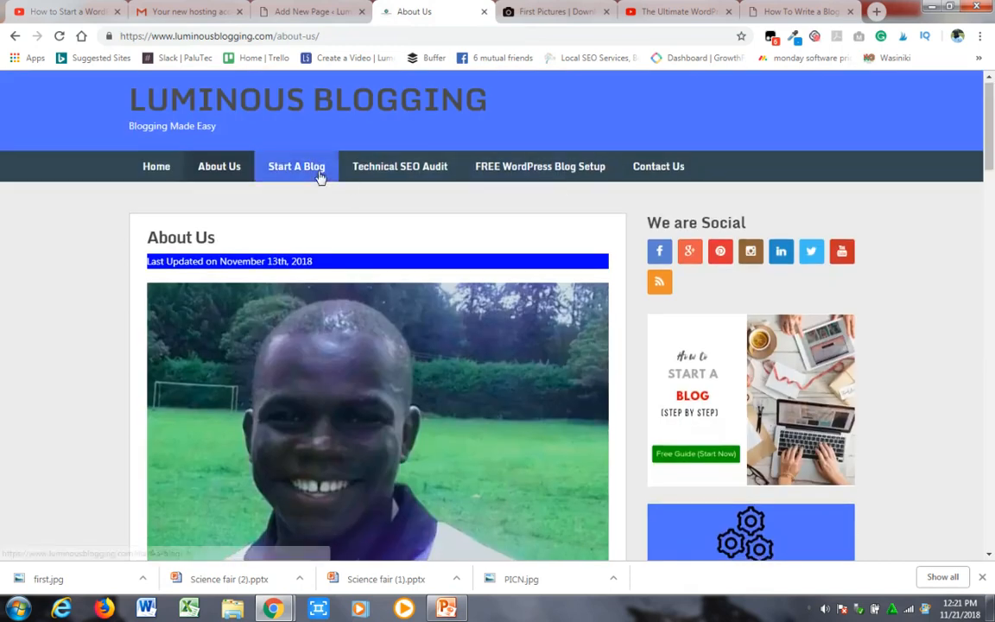
{"action": "left_click", "coordinate": [666, 170]}
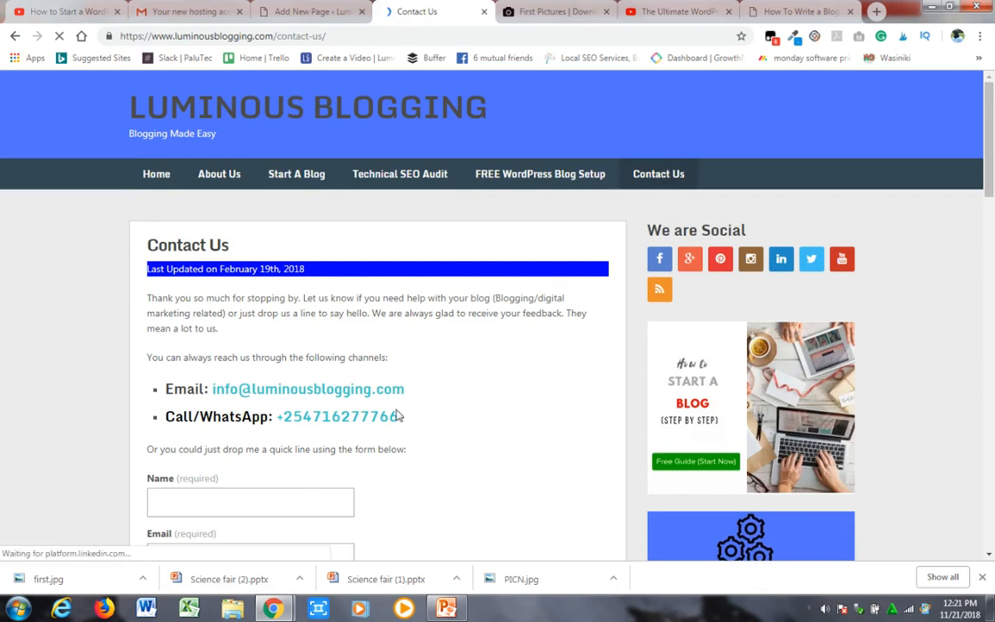
{"action": "left_click_drag", "start_coordinate": [148, 297], "coordinate": [426, 453]}
{"action": "key", "text": "ctrl+c"}
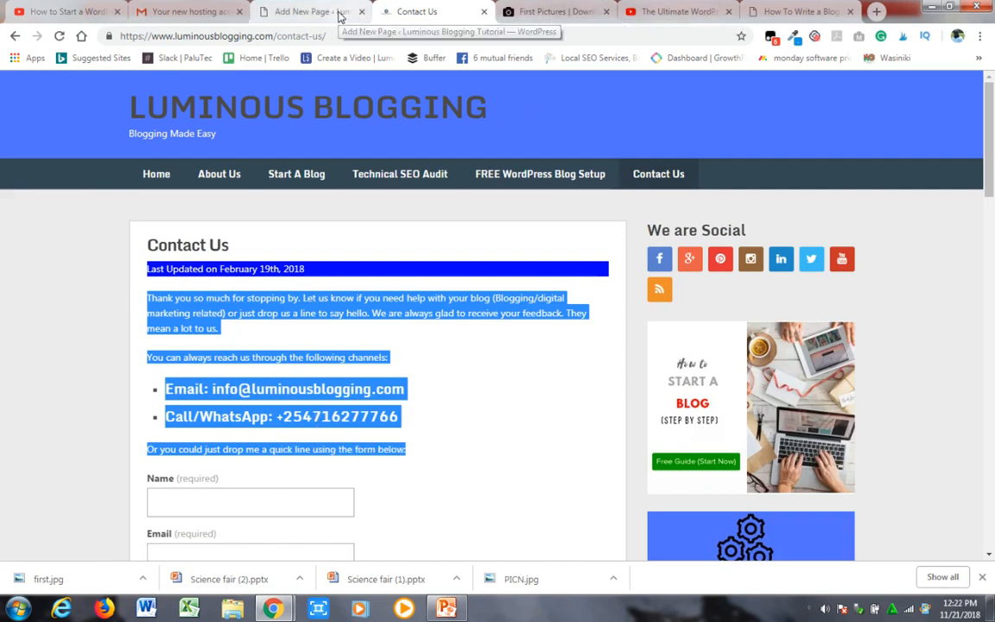
{"action": "left_click", "coordinate": [311, 12]}
{"action": "key", "text": "ctrl+v"}
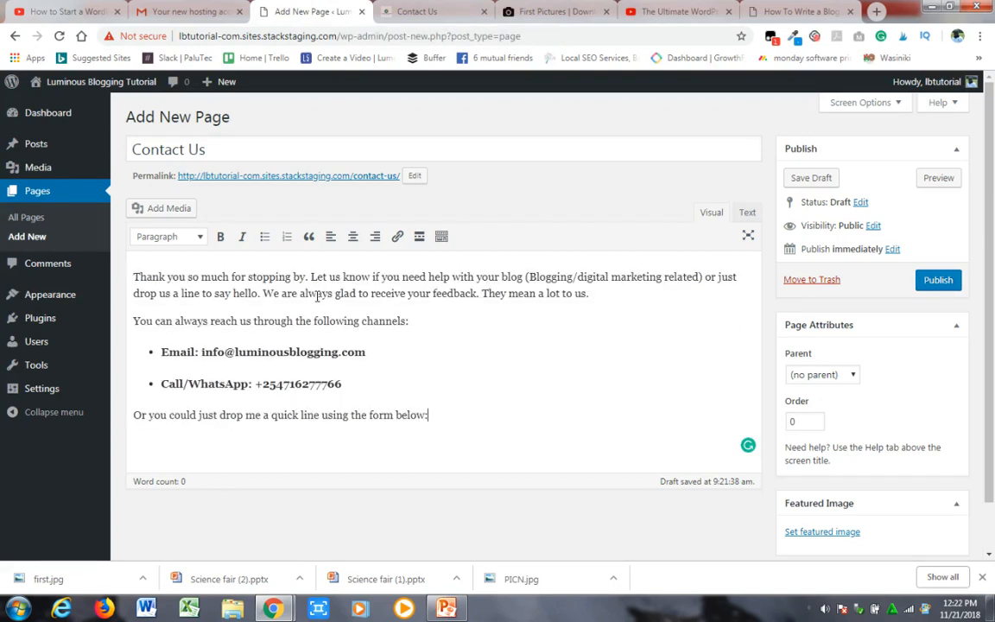
{"action": "key", "text": "Return"}
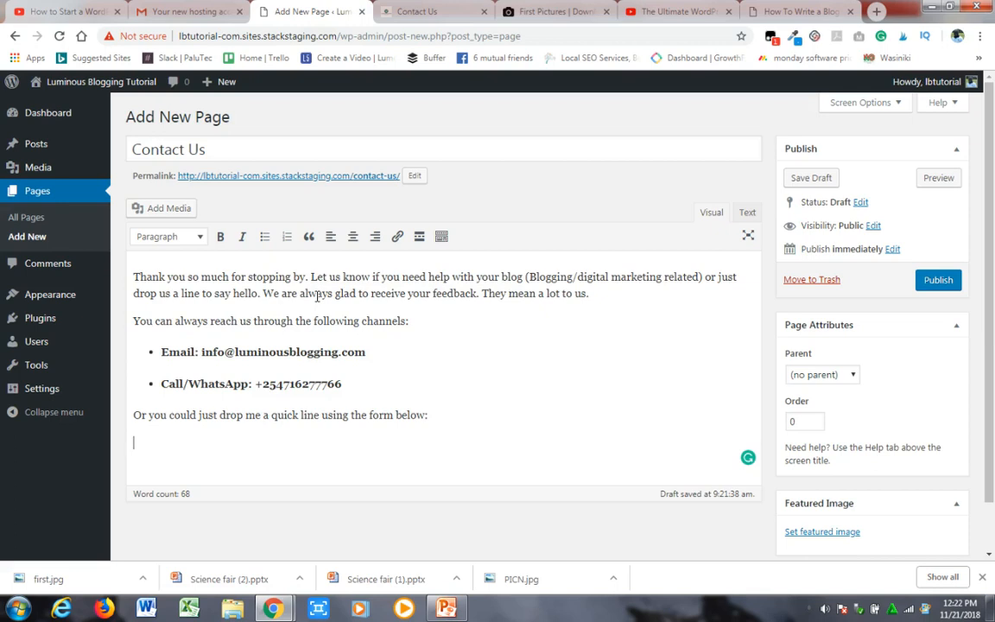
{"action": "mouse_move", "coordinate": [70, 299]}
{"action": "left_click", "coordinate": [933, 285]}
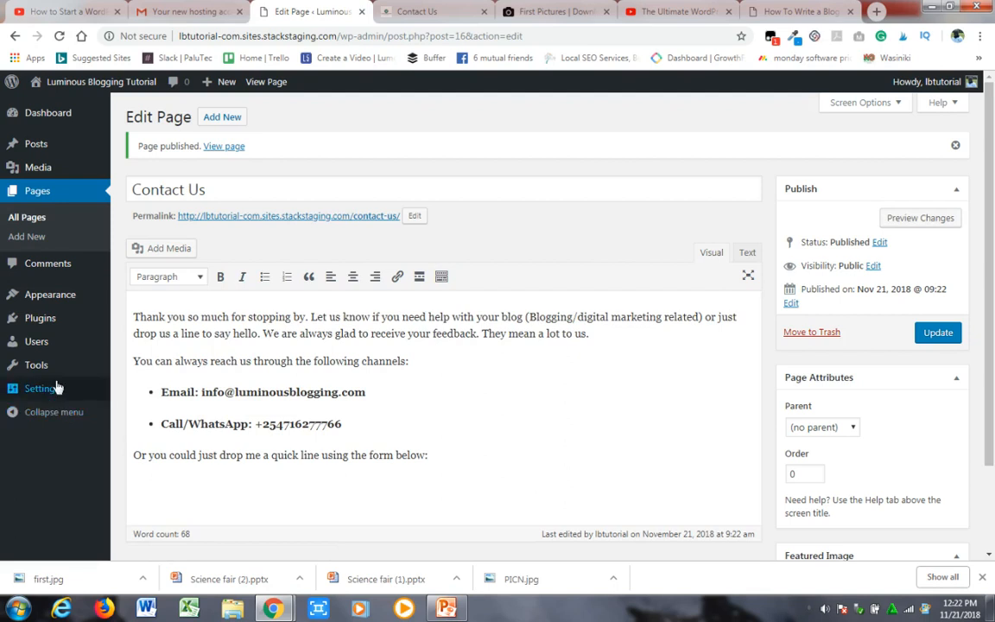
- Search the plugins available to add for "Wpforms" and install and activate Contact Form by WPForms
{"action": "mouse_move", "coordinate": [38, 329]}
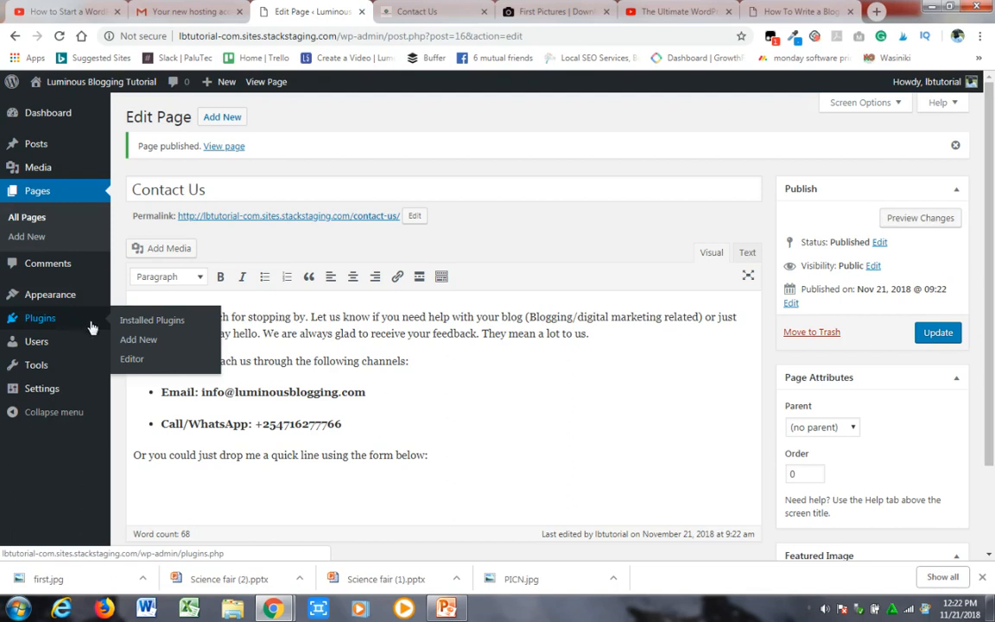
{"action": "left_click", "coordinate": [132, 342]}
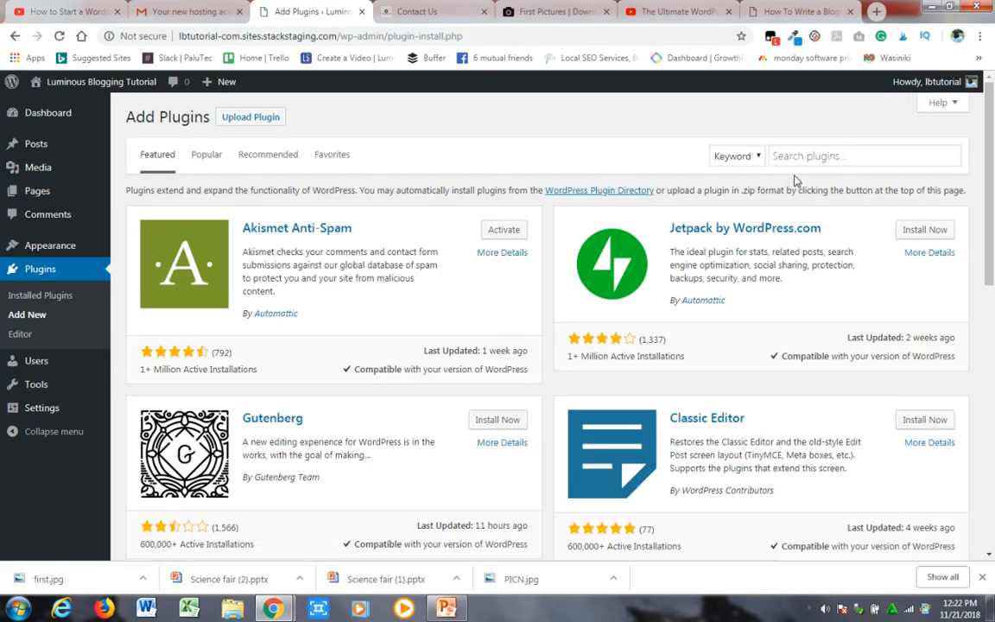
{"action": "left_click", "coordinate": [794, 155]}
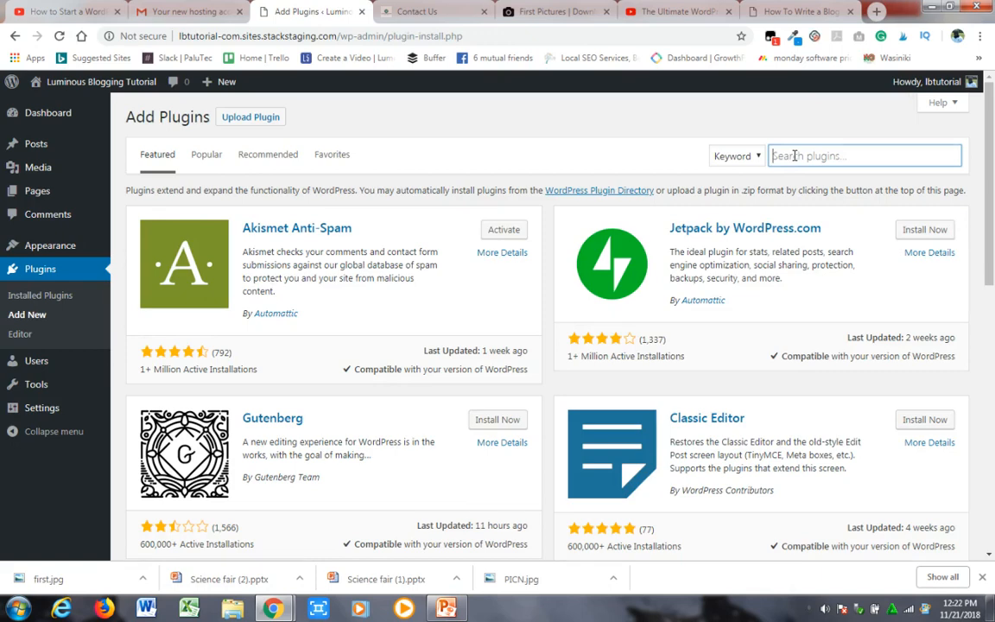
{"action": "type", "text": "W"}
{"action": "type", "text": "pforms"}
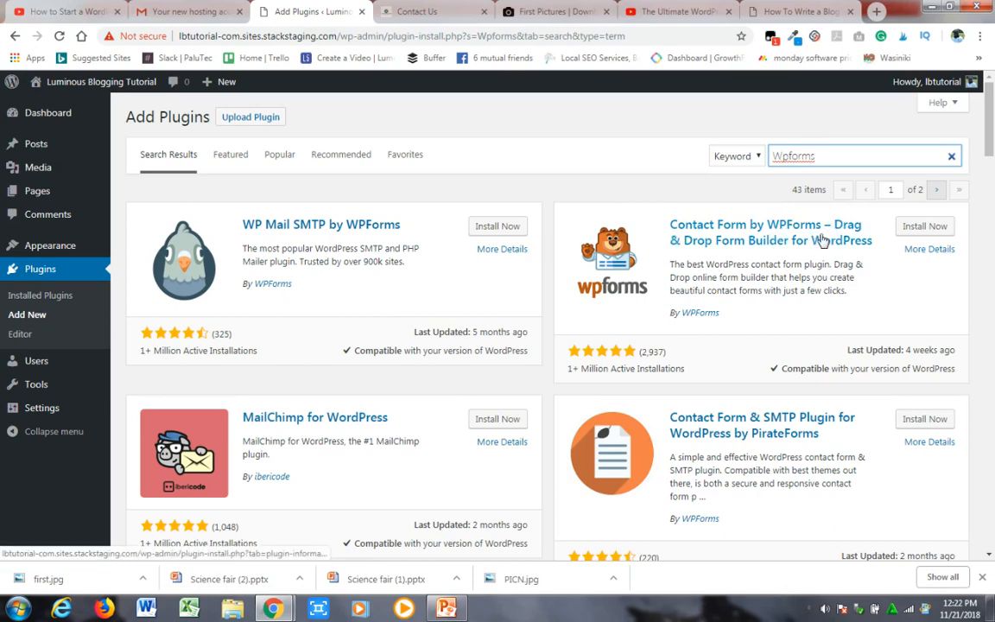
{"action": "left_click", "coordinate": [909, 232]}
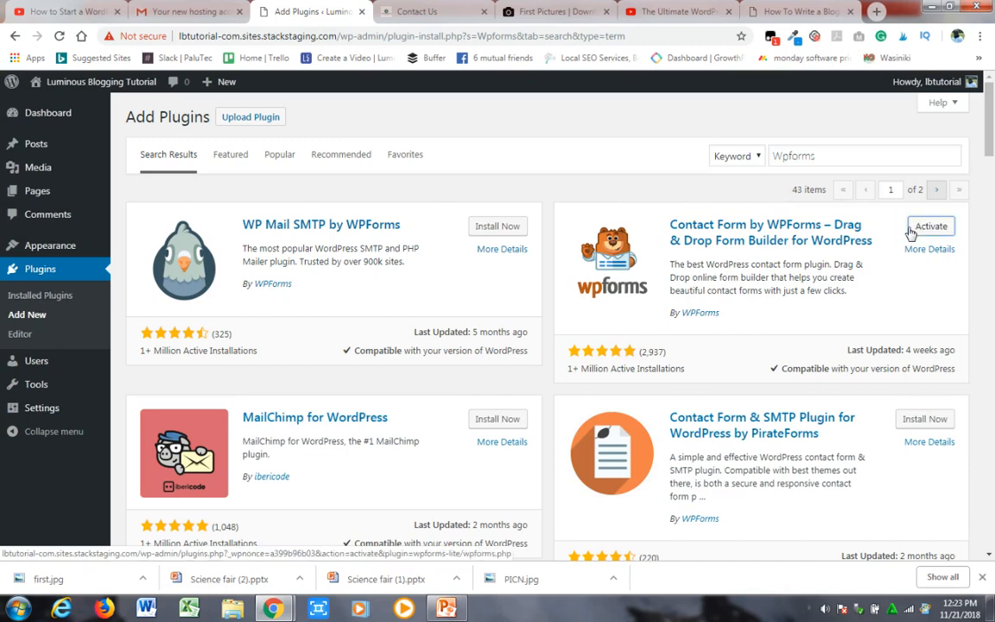
{"action": "left_click", "coordinate": [922, 228]}
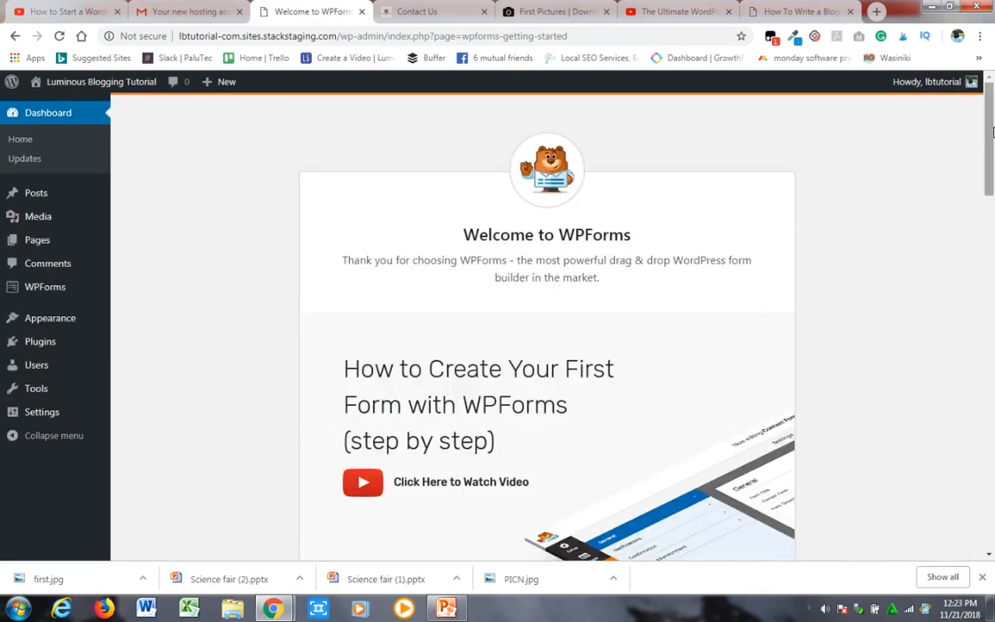
- Start creating the first form from the WPForms welcome page and name it "Contact Us"
{"action": "left_click_drag", "start_coordinate": [991, 136], "coordinate": [993, 242]}
{"action": "scroll", "coordinate": [993, 242], "scroll_direction": "up", "scroll_amount": 1}
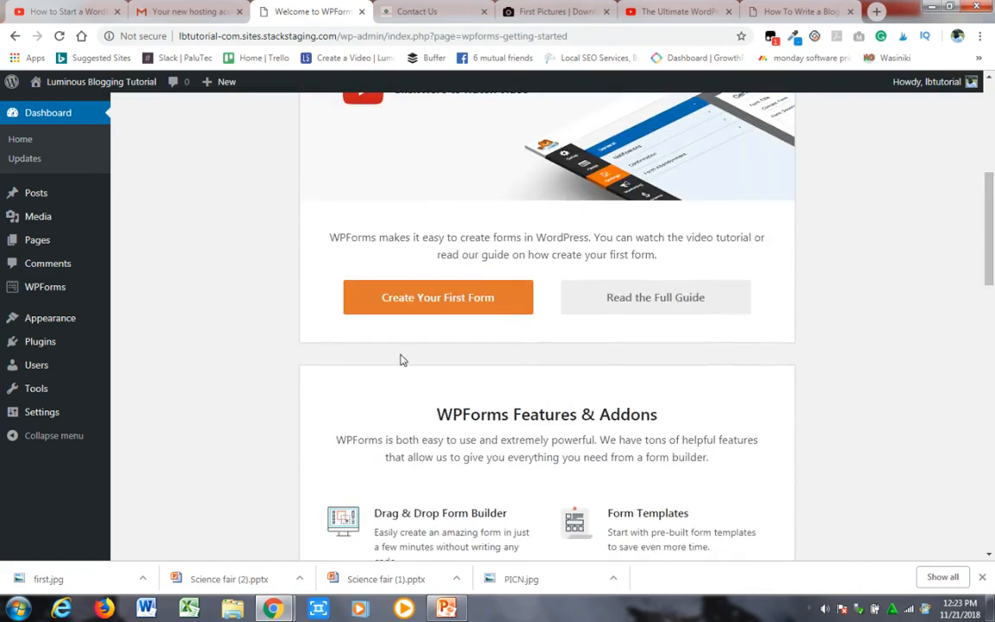
{"action": "left_click", "coordinate": [417, 298]}
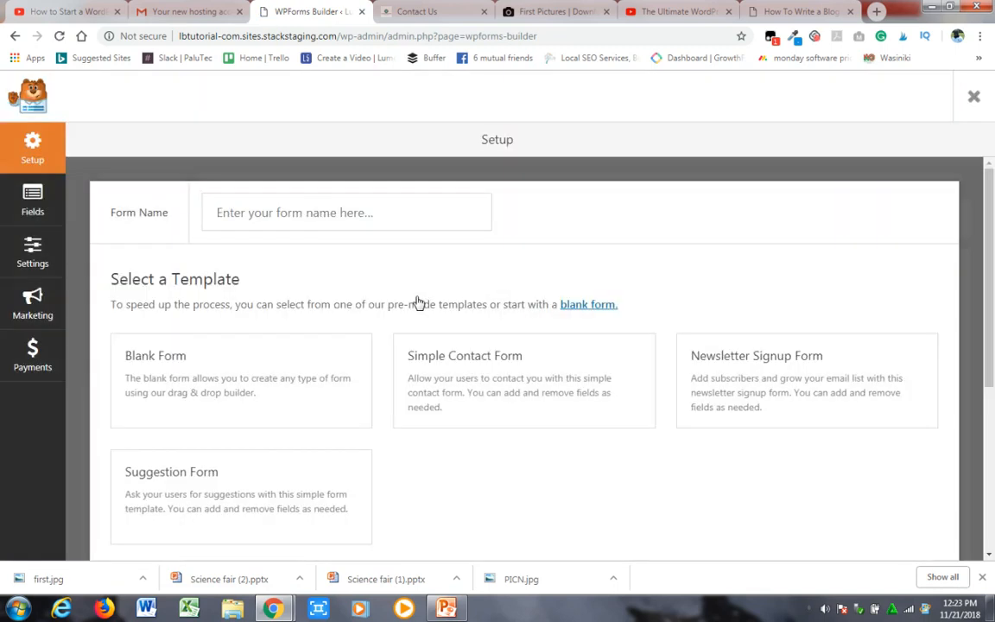
{"action": "left_click", "coordinate": [363, 216]}
{"action": "type", "text": "C"}
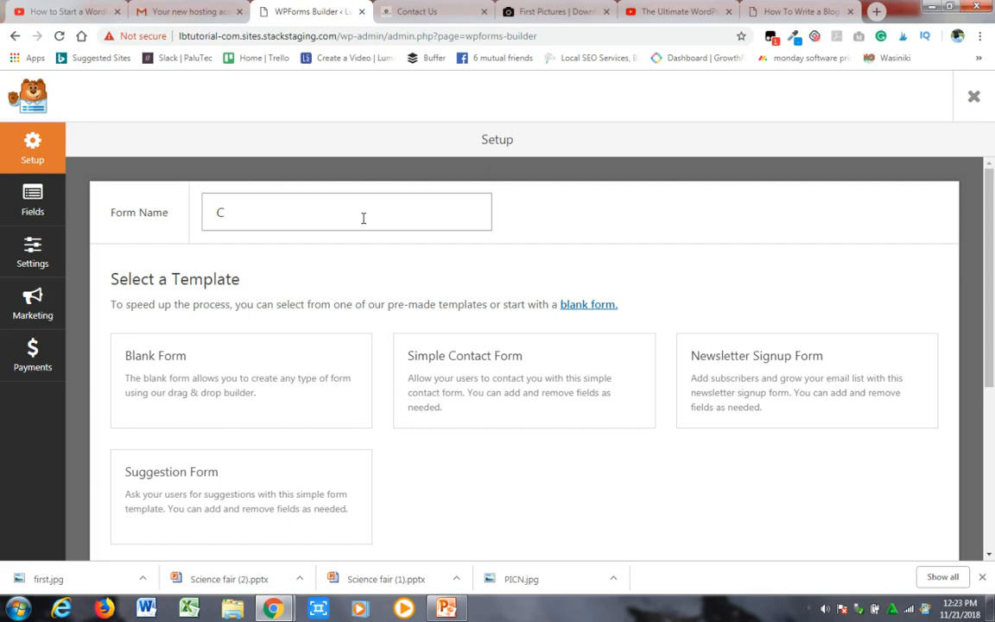
{"action": "type", "text": "onhtact Us"}
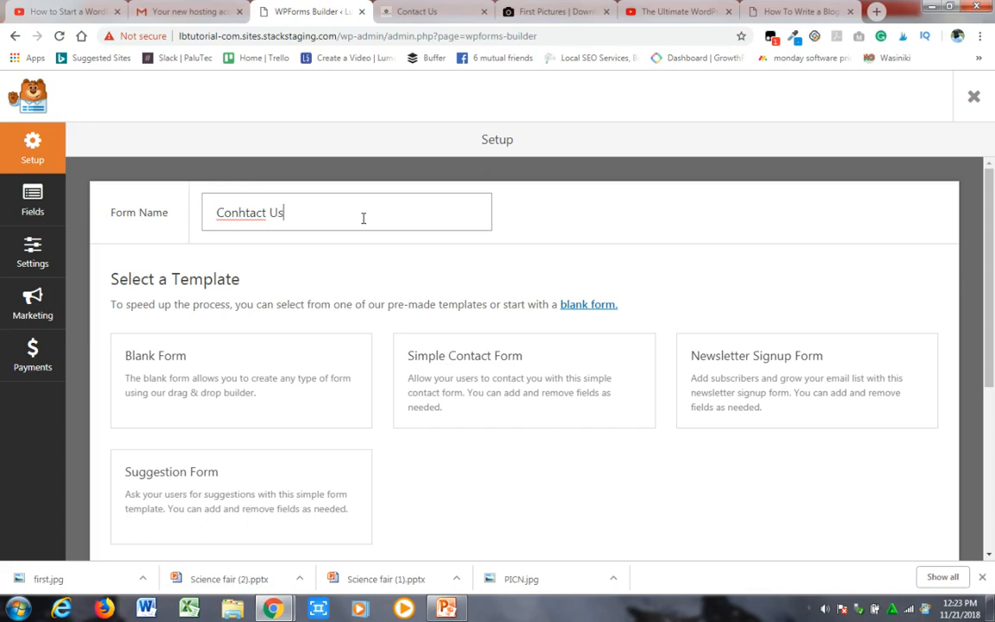
{"action": "left_click", "coordinate": [246, 213]}
{"action": "key", "text": "BackSpace"}
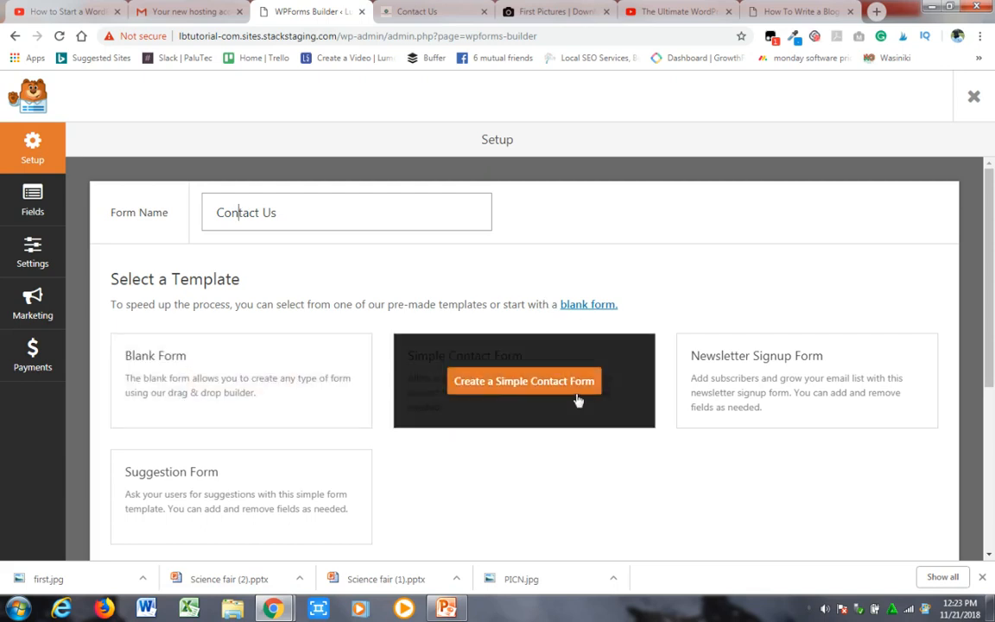
- Create the Contact Us form from the Simple Contact Form template, check its fields and save it
{"action": "mouse_move", "coordinate": [586, 377]}
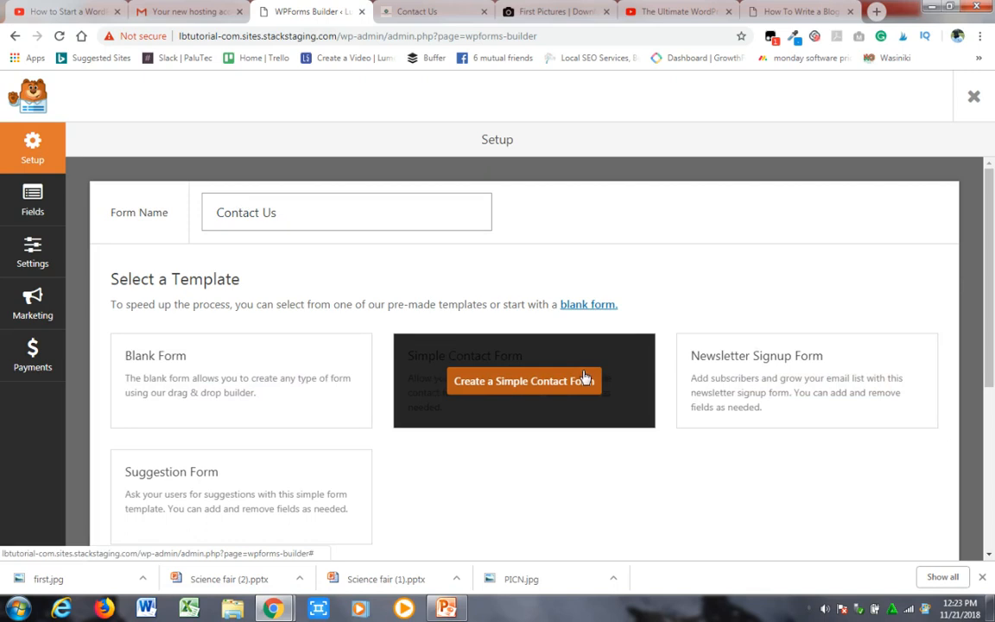
{"action": "left_click", "coordinate": [586, 378]}
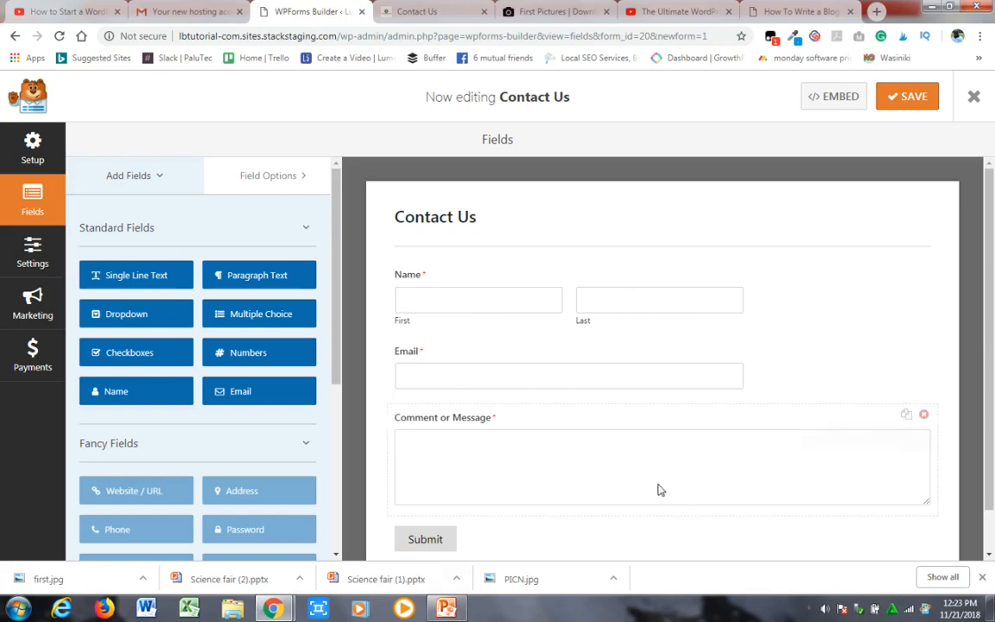
{"action": "scroll", "coordinate": [990, 337], "scroll_direction": "down", "scroll_amount": 1}
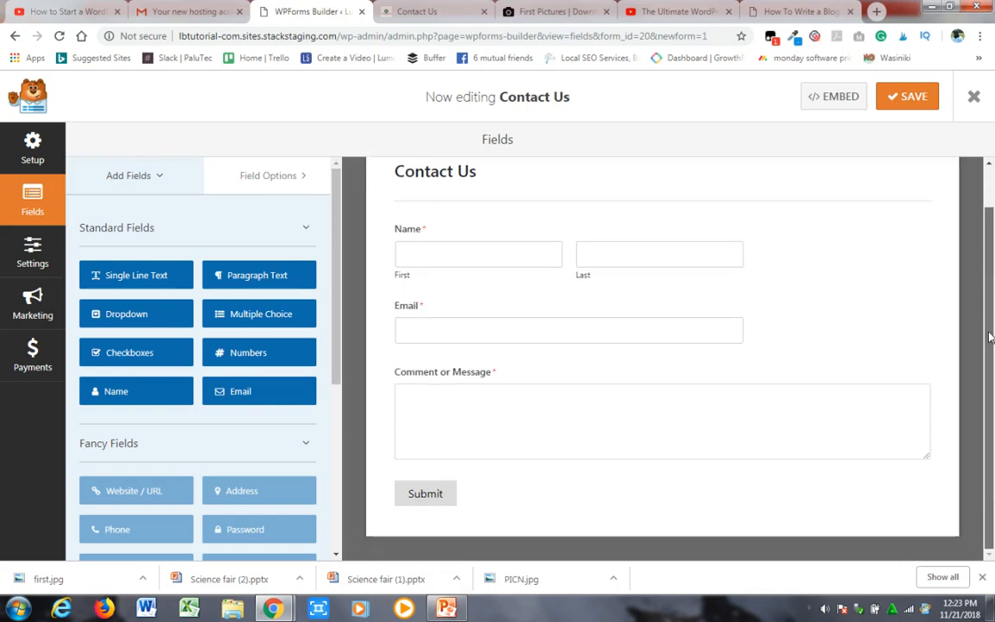
{"action": "left_click_drag", "start_coordinate": [993, 292], "coordinate": [994, 203]}
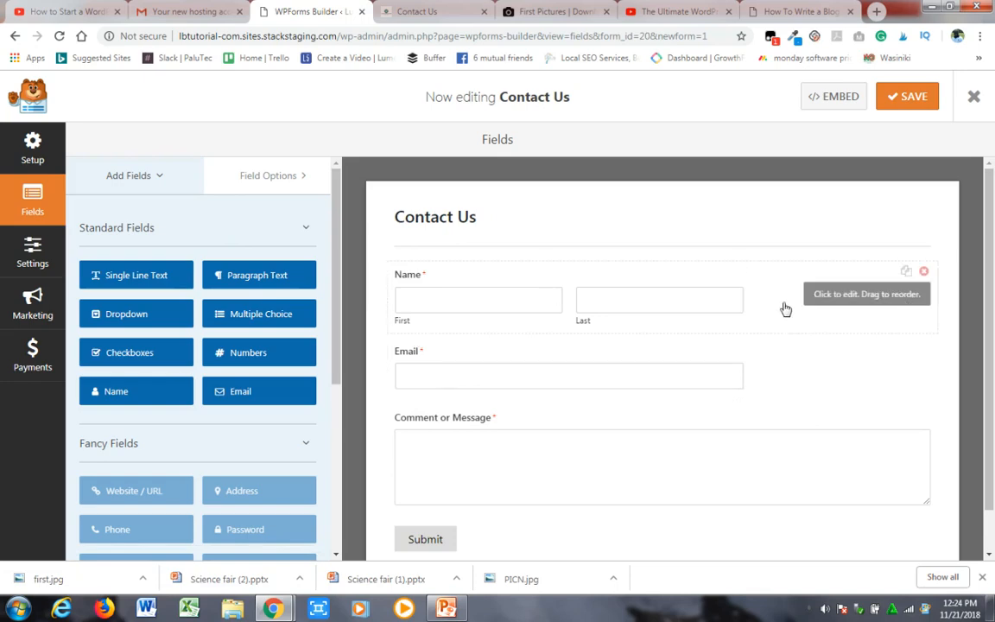
{"action": "left_click", "coordinate": [897, 105]}
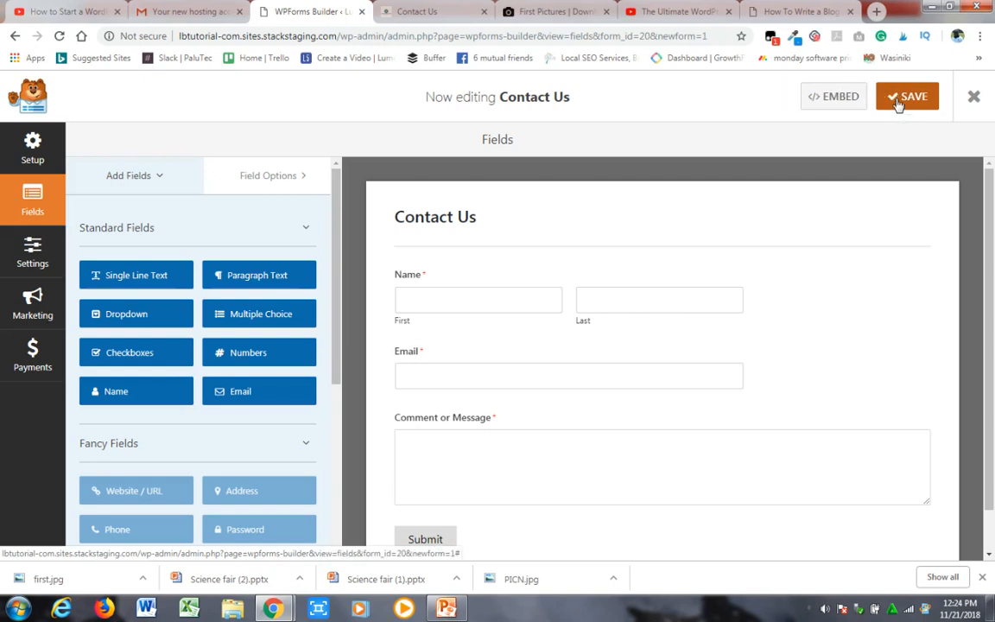
- Bring up the embed code of the Contact Us form and copy its full shortcode
{"action": "left_click", "coordinate": [835, 98]}
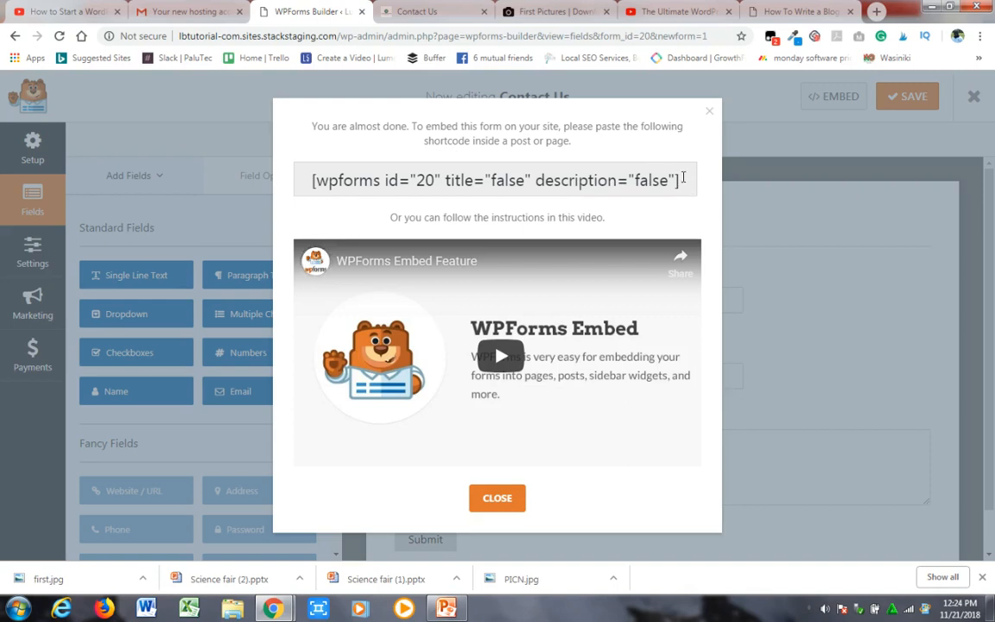
{"action": "left_click_drag", "start_coordinate": [682, 180], "coordinate": [313, 180]}
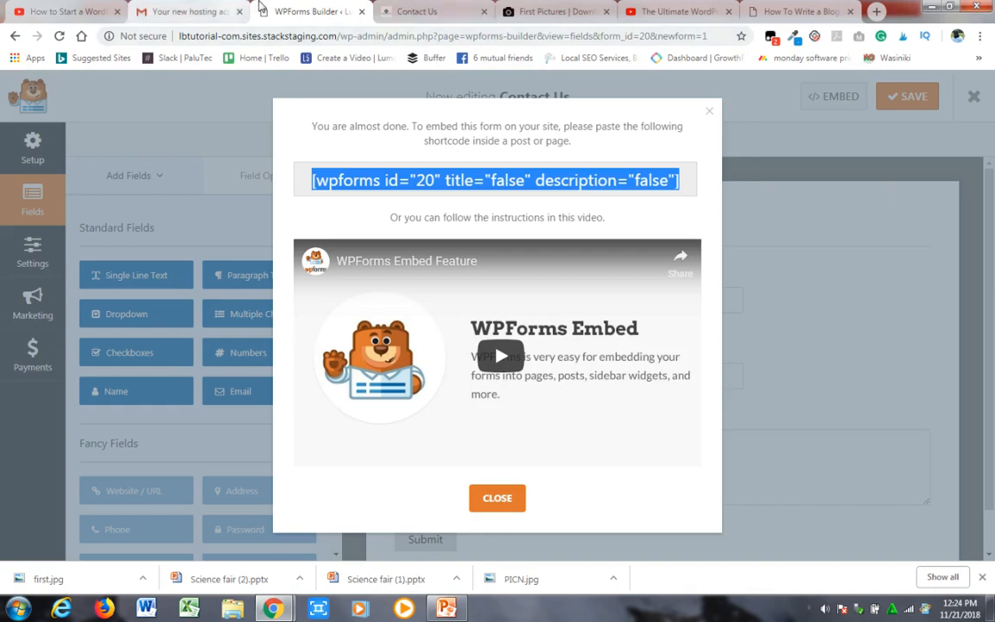
{"action": "left_click", "coordinate": [424, 12]}
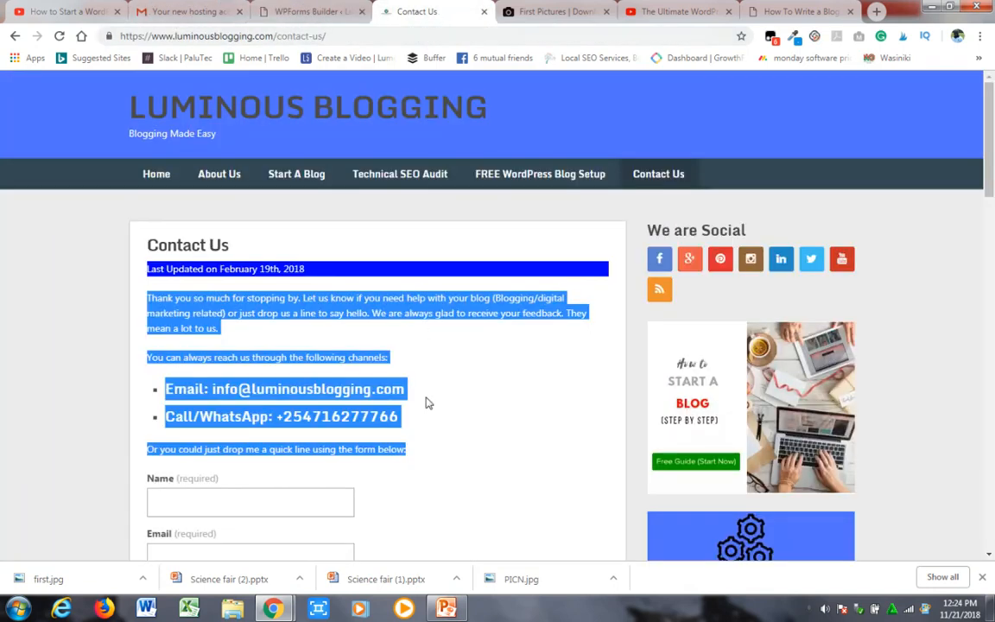
{"action": "left_click", "coordinate": [303, 12]}
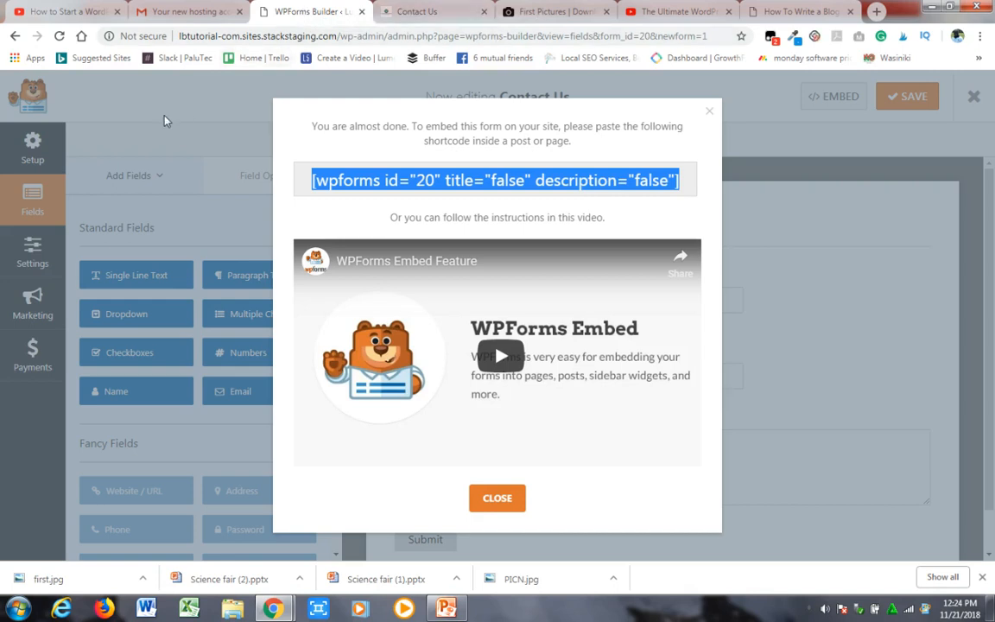
{"action": "left_click", "coordinate": [14, 39]}
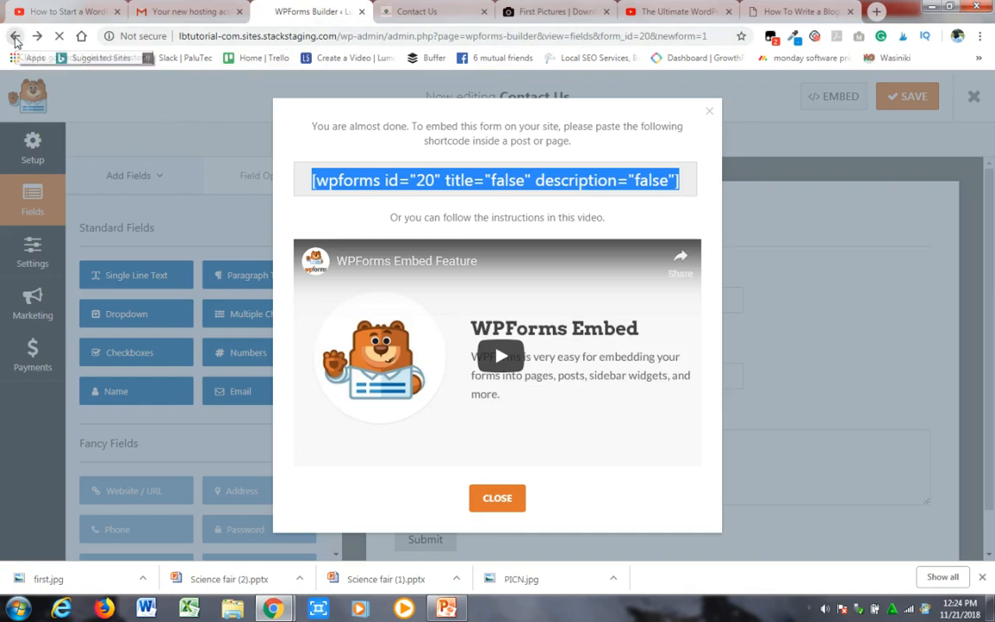
- From the blog's open post, go to the dashboard's list of all pages and open the Contact Us page for editing
{"action": "left_click", "coordinate": [796, 10]}
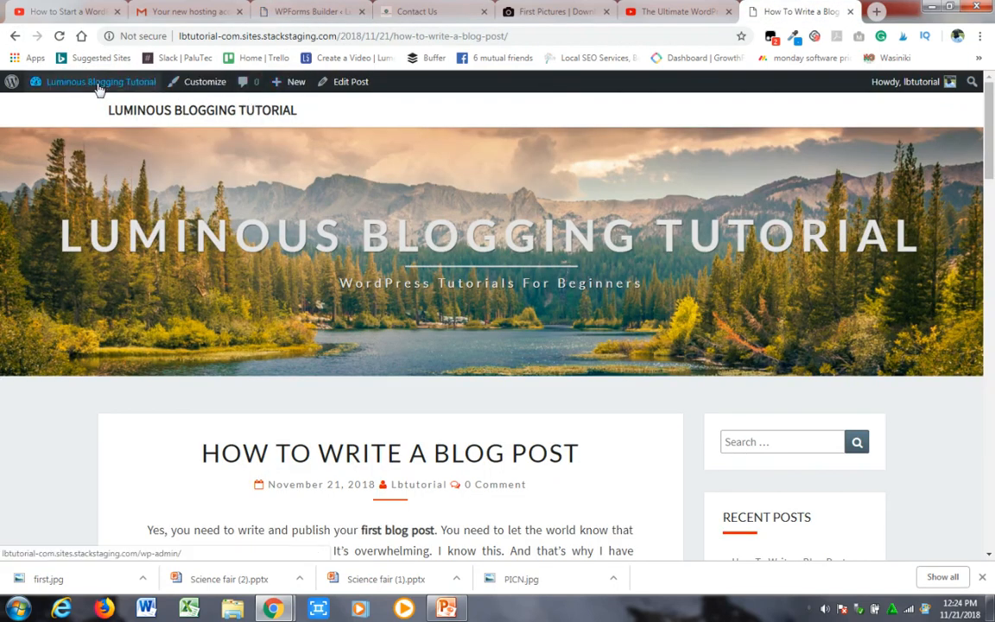
{"action": "left_click", "coordinate": [56, 107]}
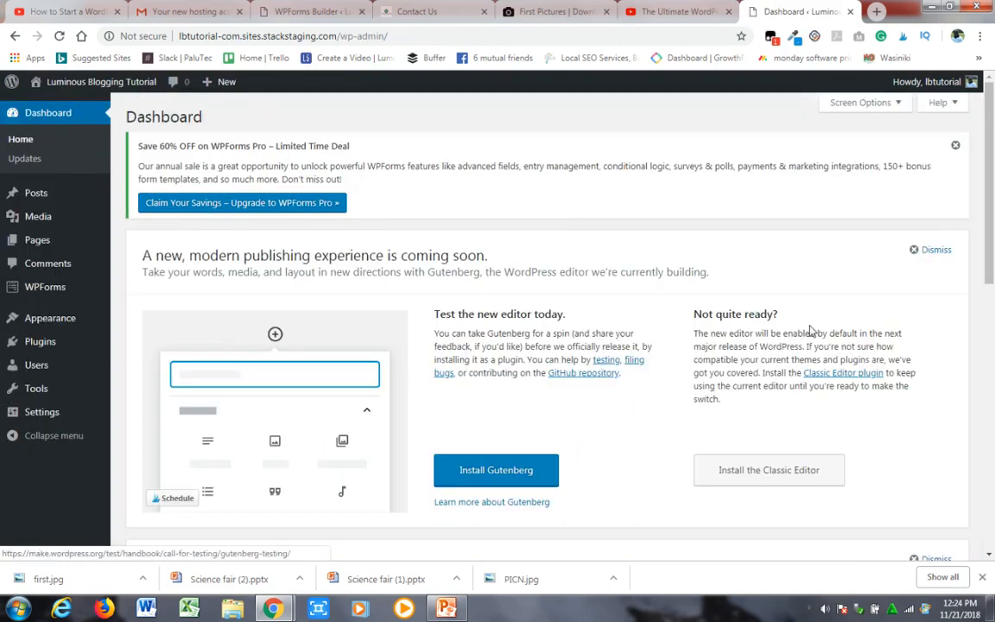
{"action": "mouse_move", "coordinate": [40, 244]}
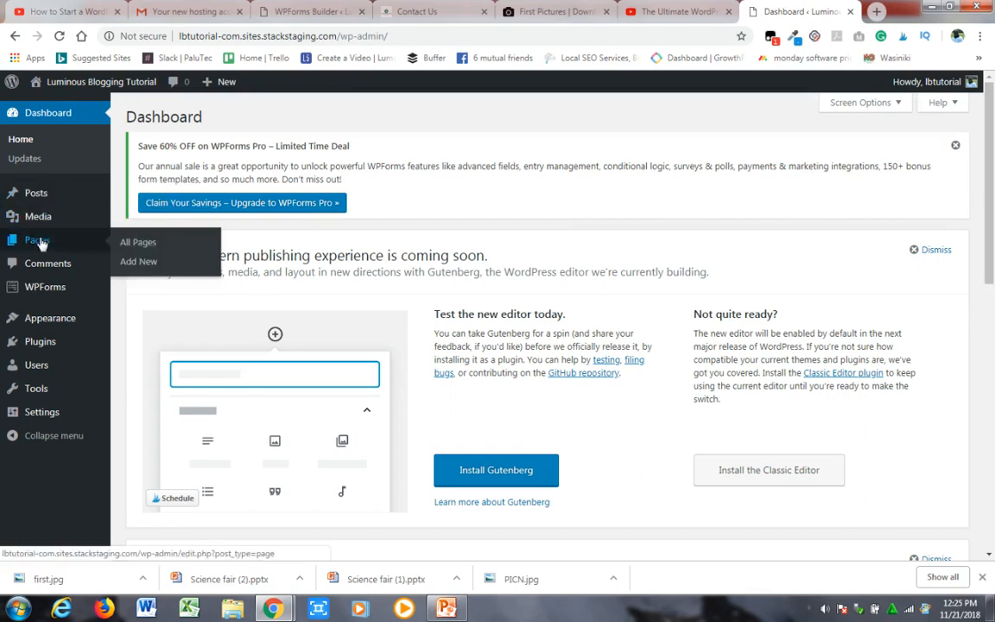
{"action": "left_click", "coordinate": [137, 242]}
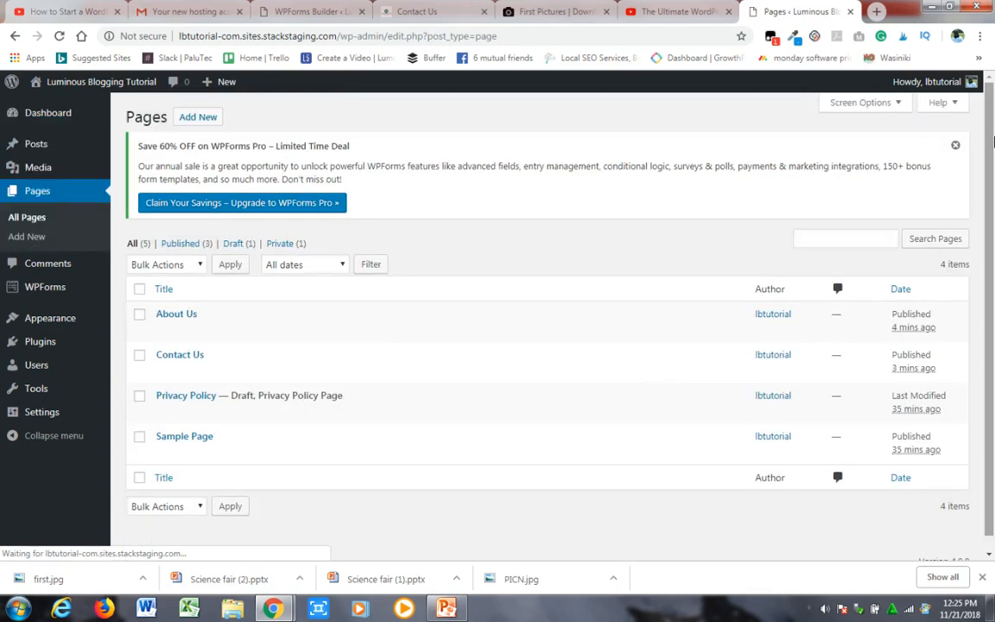
{"action": "mouse_move", "coordinate": [199, 356]}
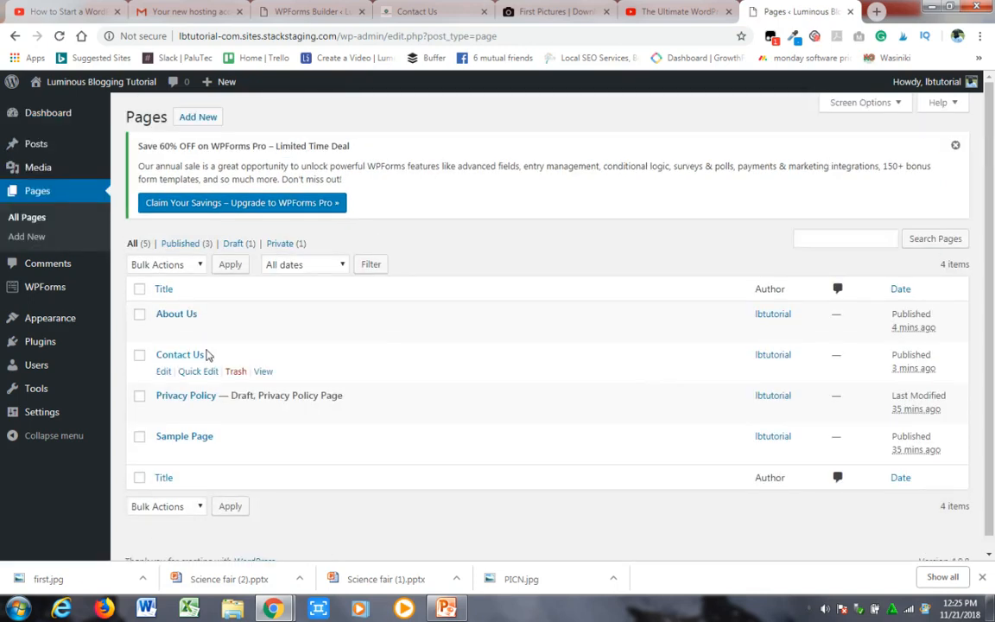
{"action": "left_click", "coordinate": [163, 373]}
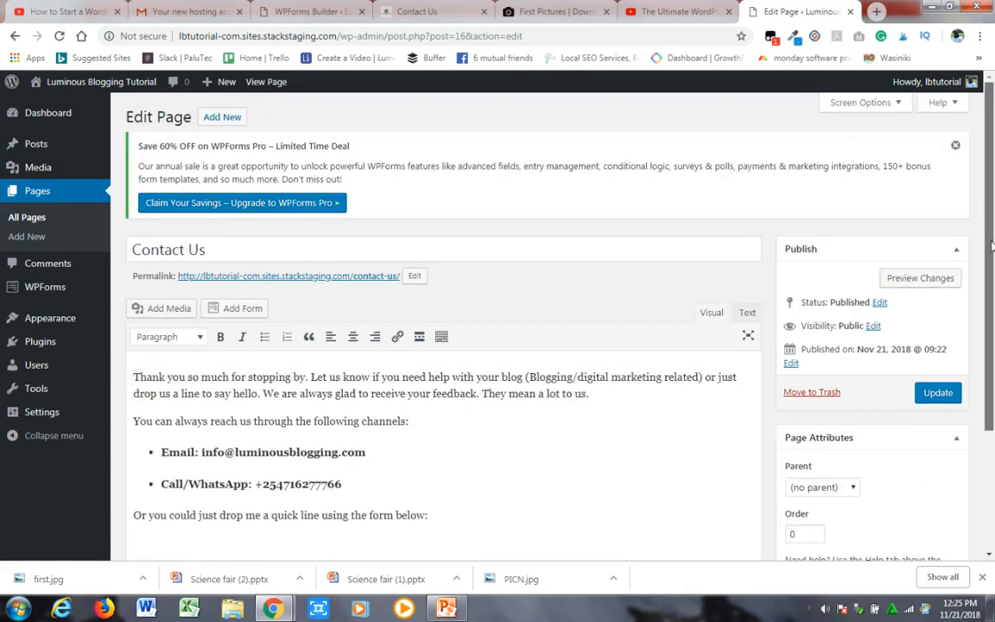
- Paste the shortcode [wpforms id="20" title="false" description="false"] below the page's last paragraph, update the page and view it on the site
{"action": "scroll", "coordinate": [992, 327], "scroll_direction": "down", "scroll_amount": 2}
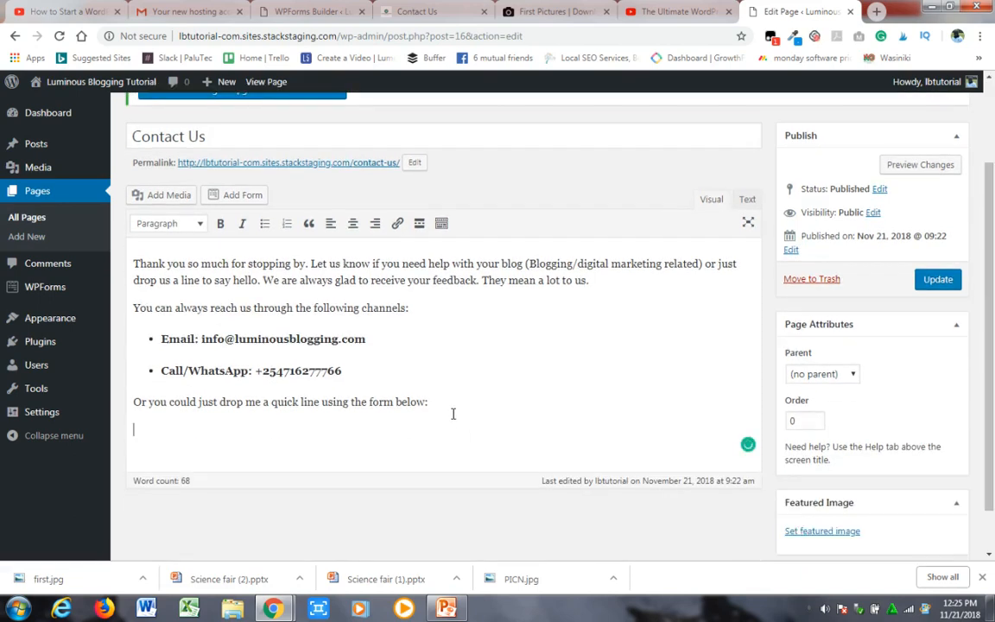
{"action": "type", "text": "[wpforms id=\"20\" title=\"false\" description=\"false\"]"}
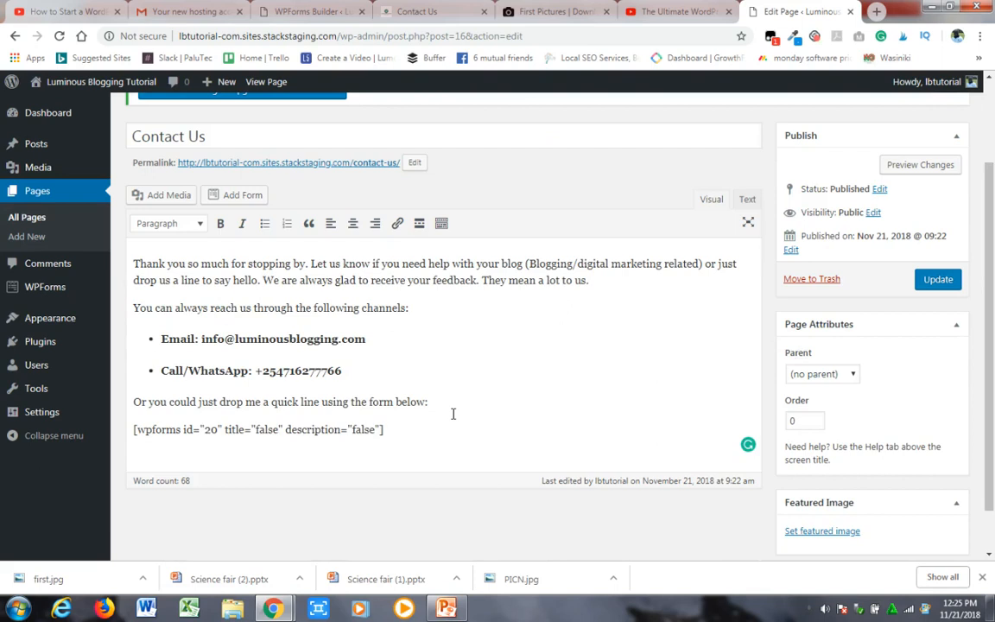
{"action": "left_click", "coordinate": [938, 279]}
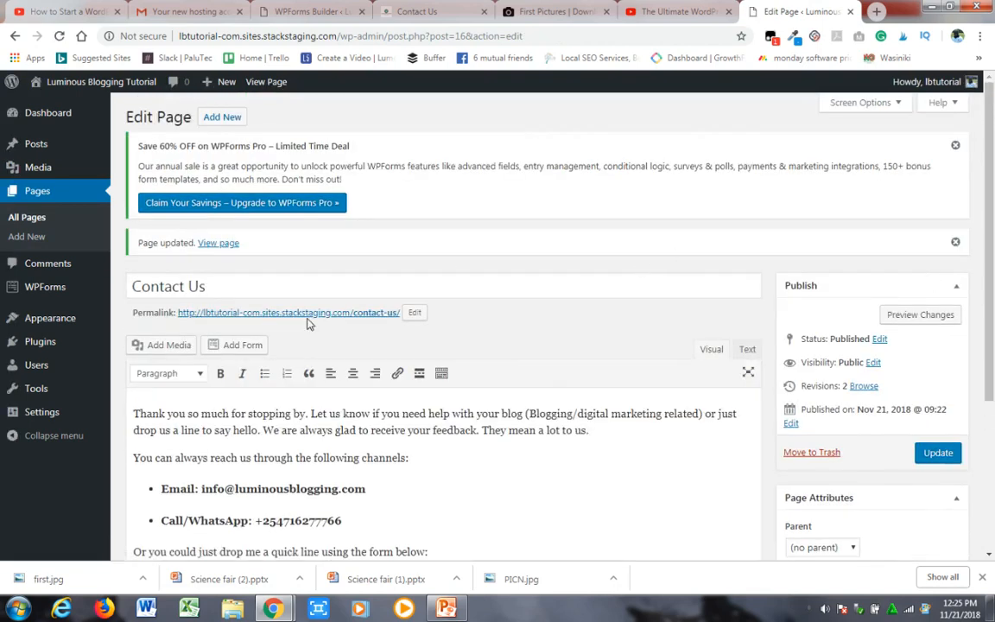
{"action": "left_click", "coordinate": [224, 242]}
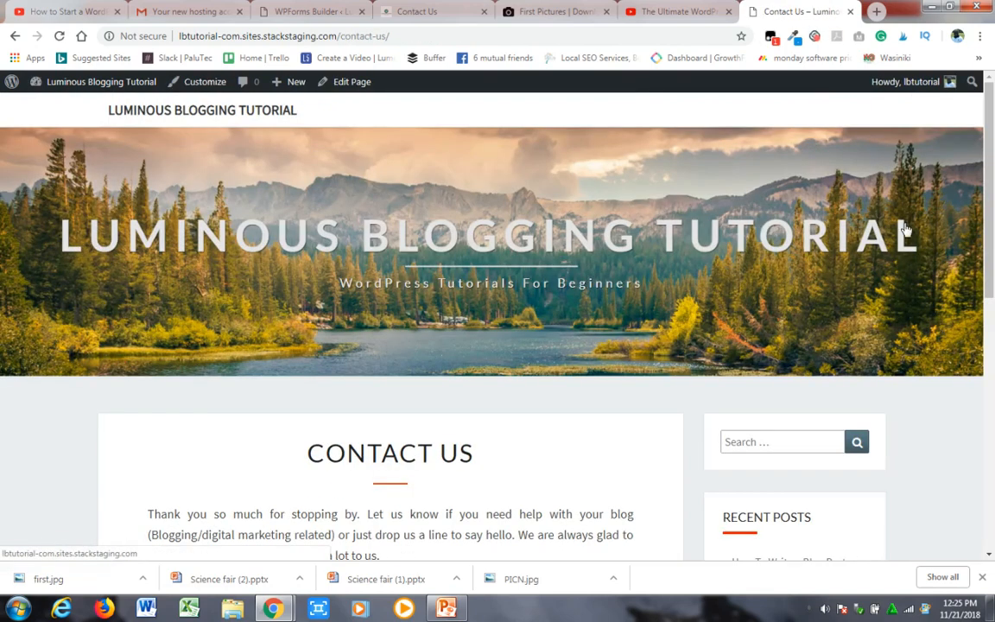
{"action": "mouse_move", "coordinate": [985, 189]}
{"action": "left_mouse_down"}
{"action": "mouse_move", "coordinate": [991, 441]}
{"action": "mouse_move", "coordinate": [994, 199]}
{"action": "mouse_move", "coordinate": [993, 445]}
{"action": "mouse_move", "coordinate": [993, 182]}
{"action": "left_mouse_up"}
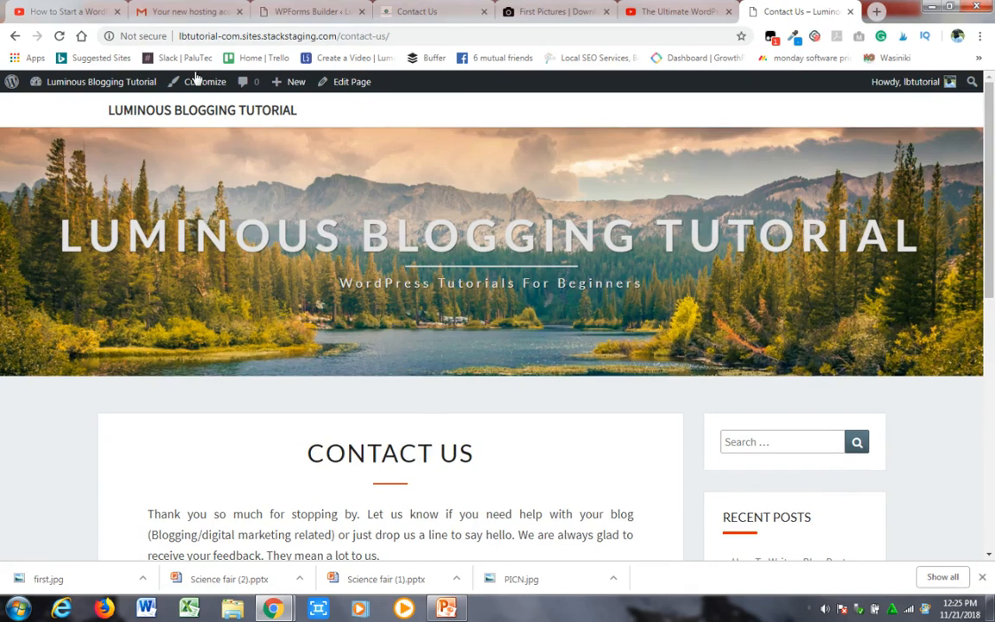
- Go to the site's menu settings and enter "Main Meenu" as the new menu's name
{"action": "mouse_move", "coordinate": [97, 90]}
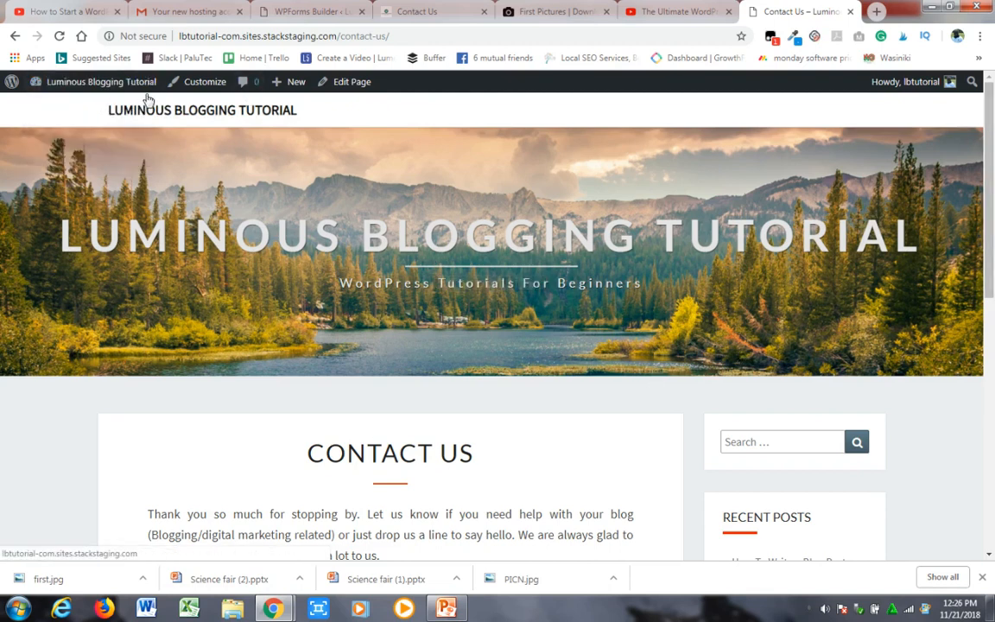
{"action": "mouse_move", "coordinate": [142, 91]}
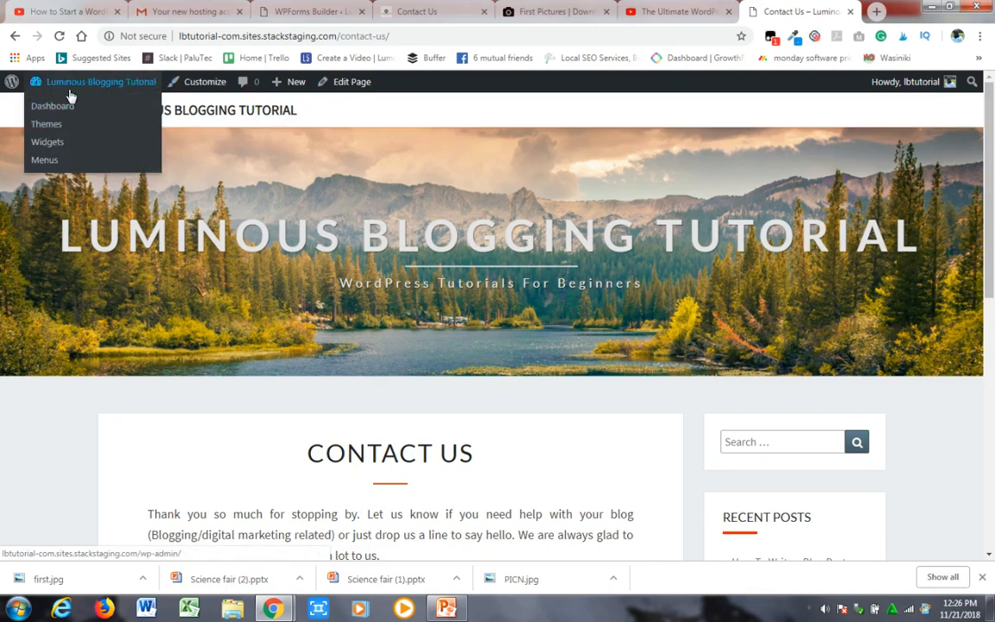
{"action": "left_click", "coordinate": [52, 159]}
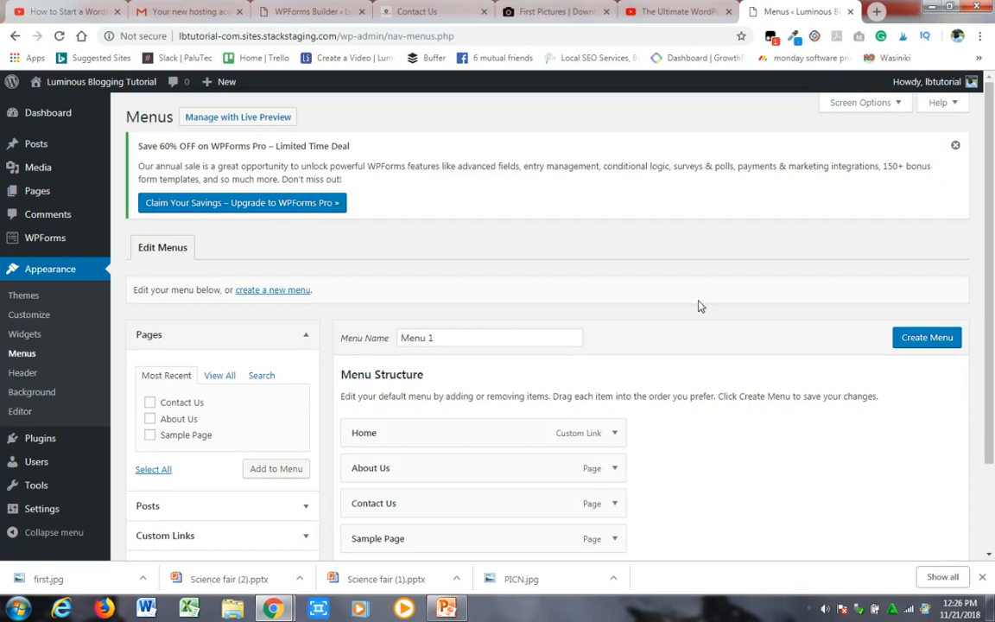
{"action": "left_click", "coordinate": [441, 337]}
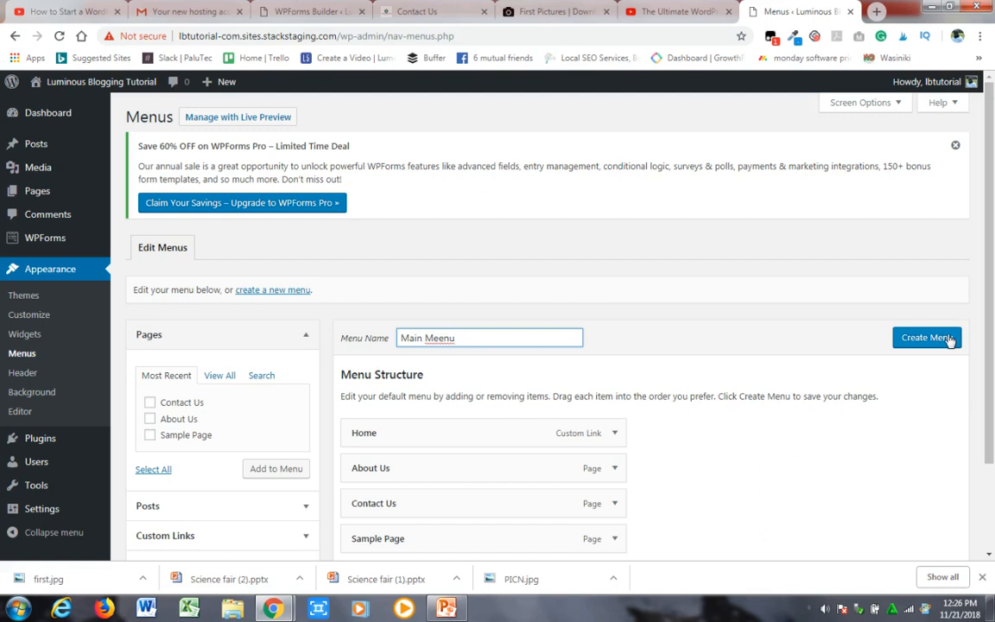
- Remove the Sample Page item from the menu structure
{"action": "scroll", "coordinate": [991, 366], "scroll_direction": "down", "scroll_amount": 1}
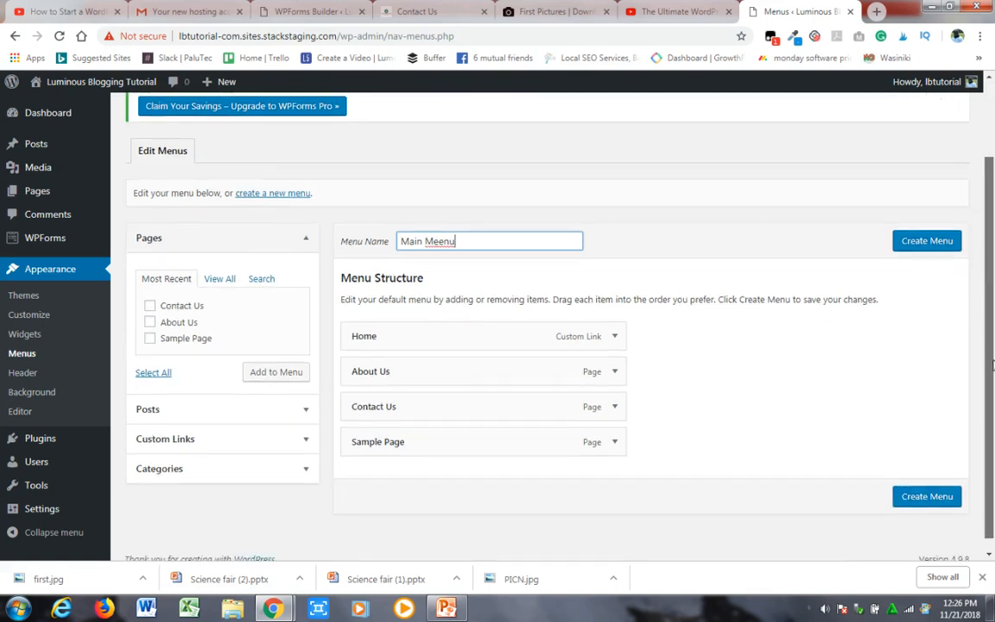
{"action": "left_click", "coordinate": [612, 438]}
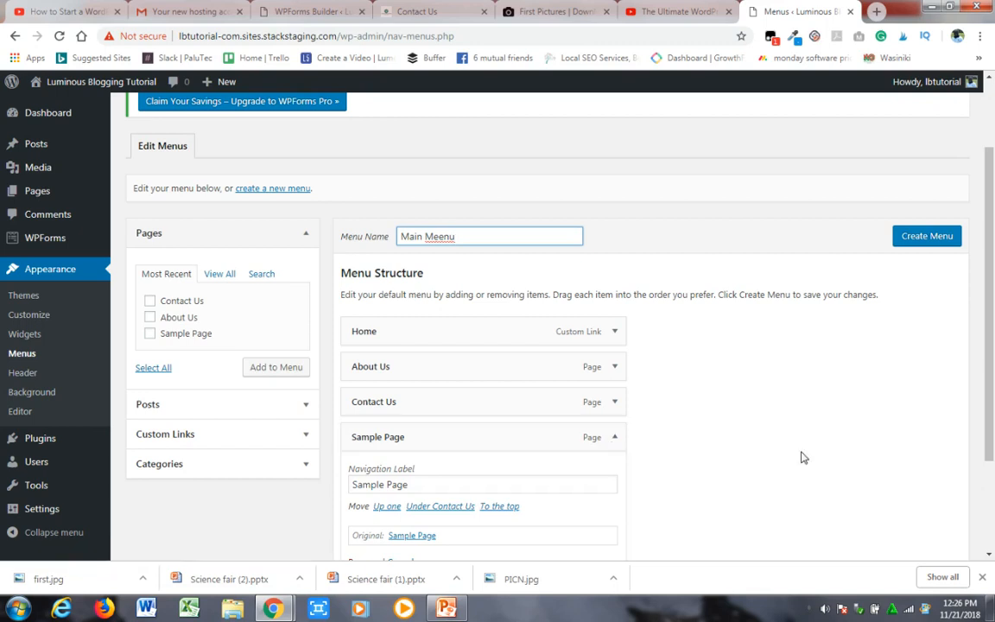
{"action": "scroll", "coordinate": [992, 374], "scroll_direction": "down", "scroll_amount": 2}
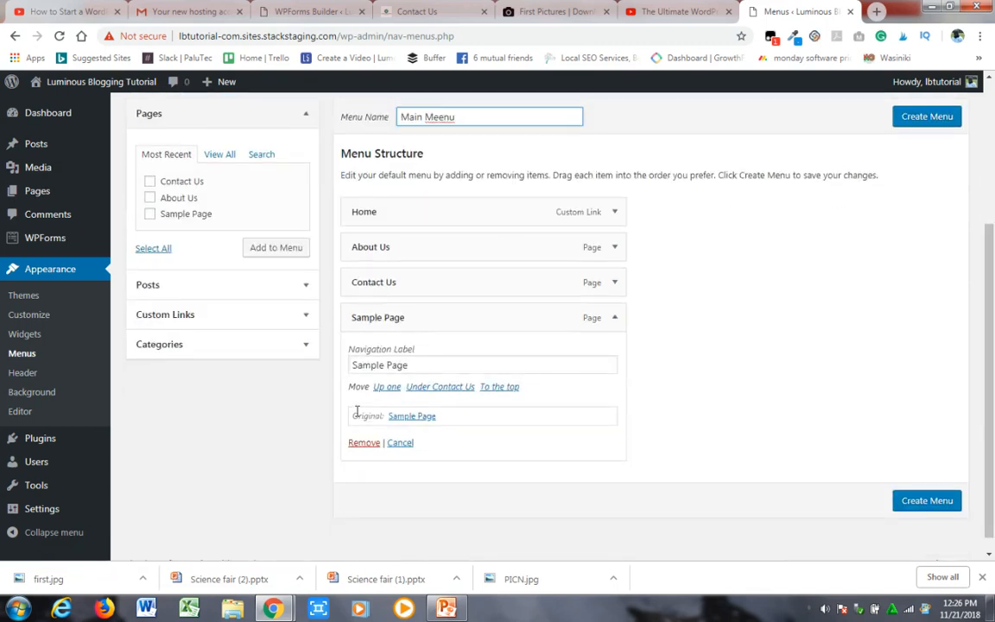
{"action": "left_click", "coordinate": [366, 443]}
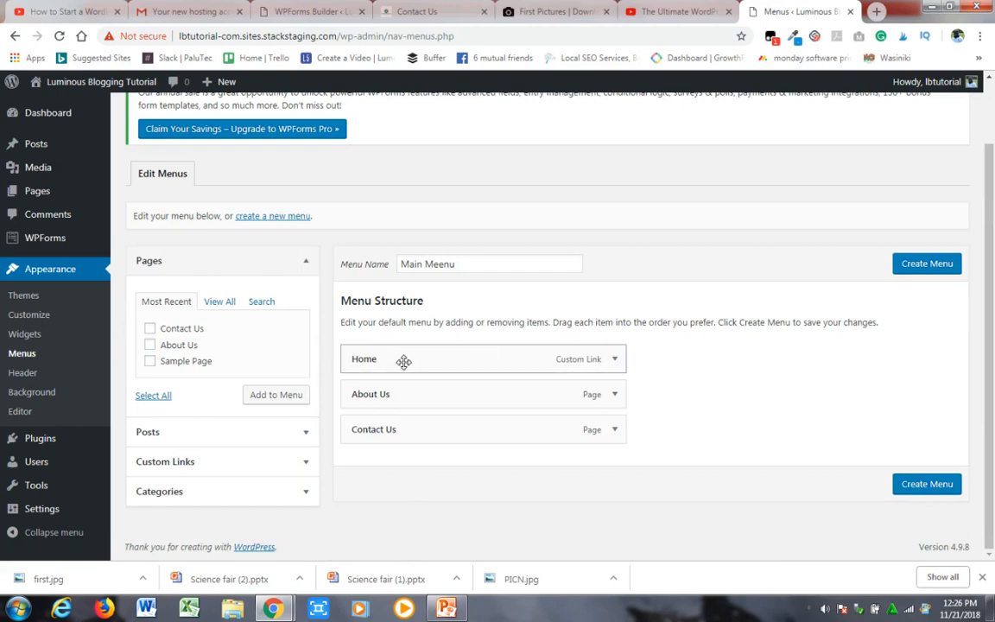
- Check the Home item's link settings and create the menu with Home, About Us and Contact Us
{"action": "left_click", "coordinate": [614, 359]}
{"action": "scroll", "coordinate": [618, 361], "scroll_direction": "down", "scroll_amount": 2}
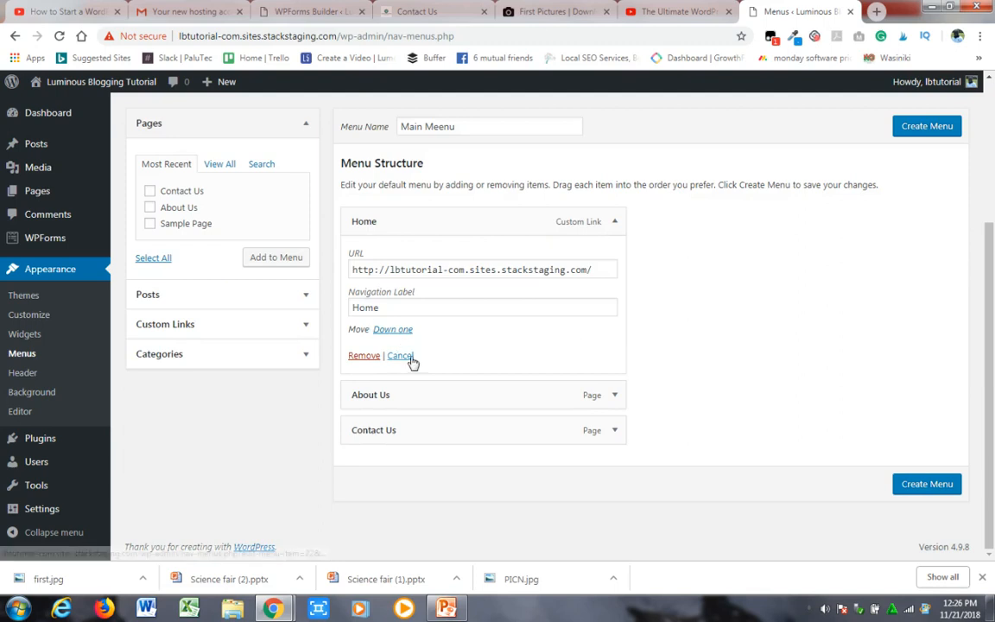
{"action": "left_click", "coordinate": [612, 222]}
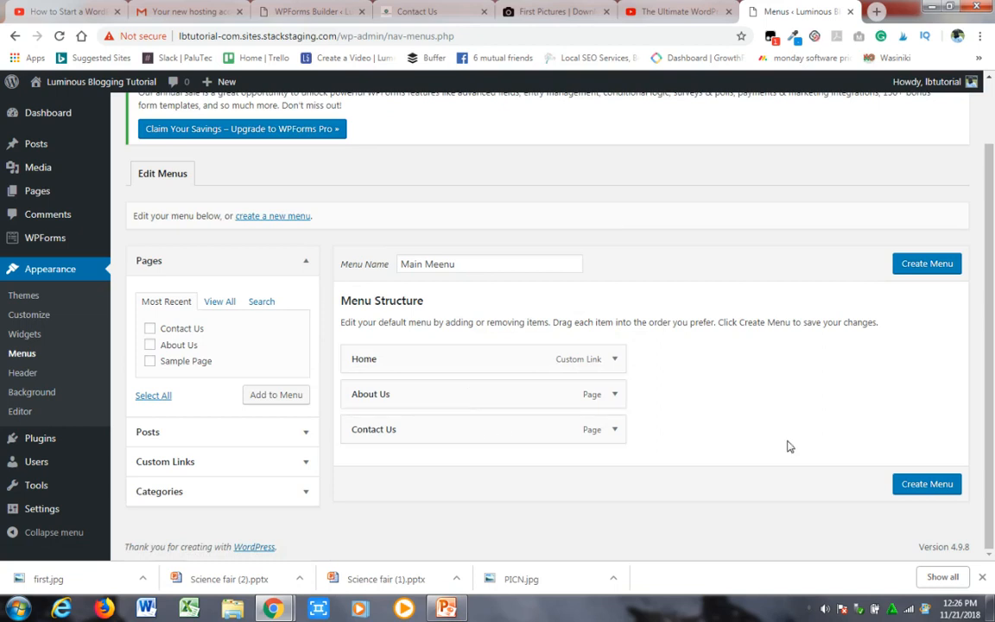
{"action": "left_click", "coordinate": [922, 486]}
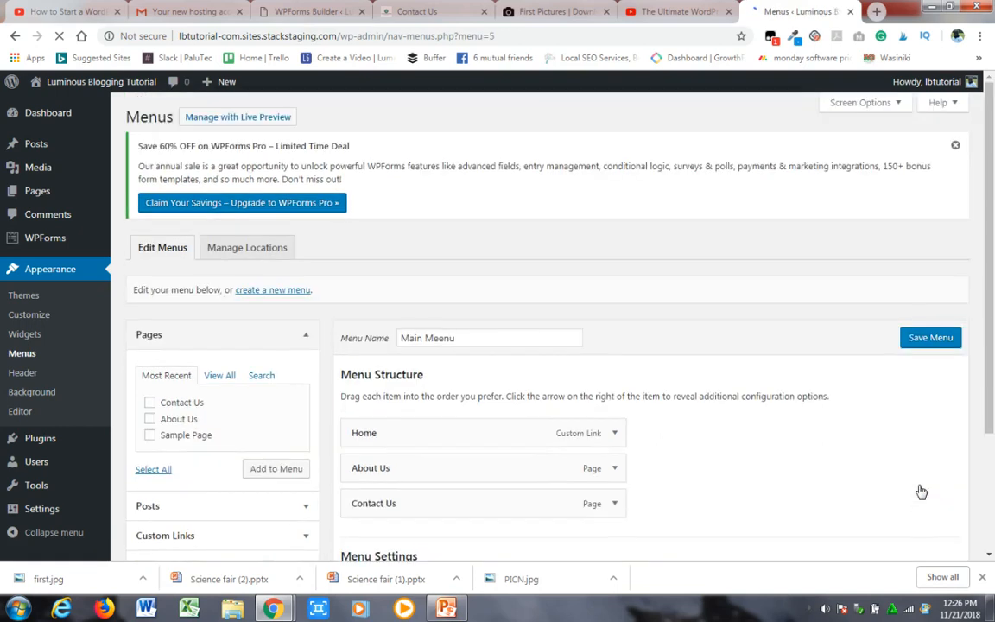
- Correct the menu name to "Main Menu", save the menu and look over its settings
{"action": "left_click", "coordinate": [449, 340]}
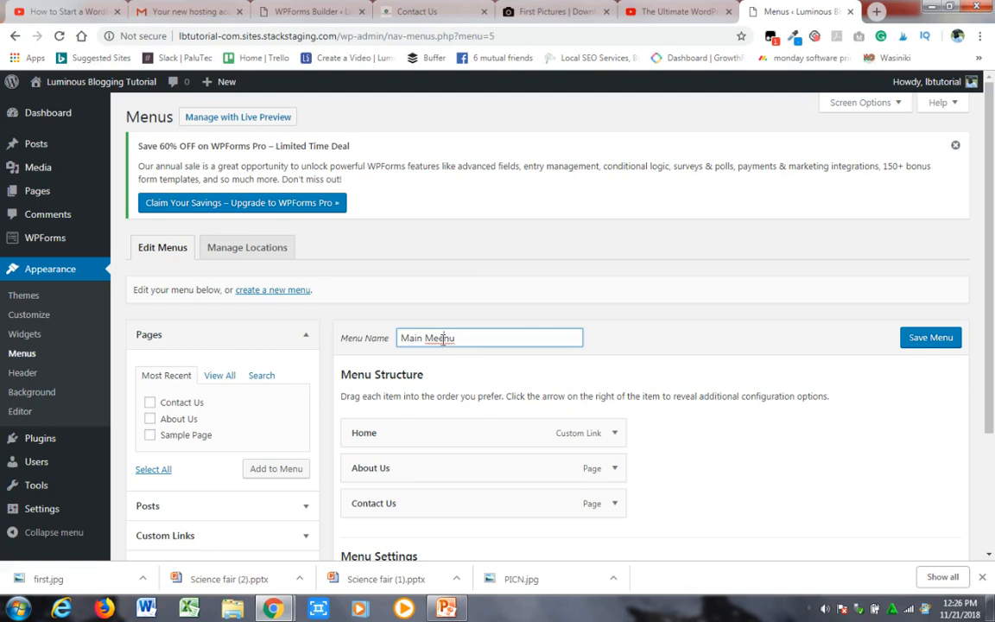
{"action": "key", "text": "BackSpace"}
{"action": "left_click", "coordinate": [942, 341]}
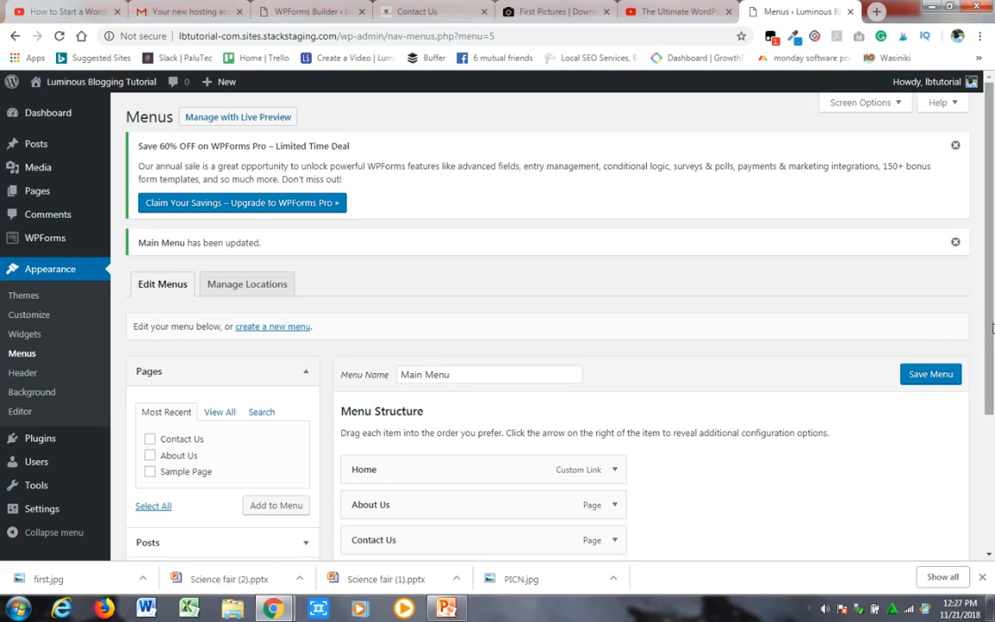
{"action": "scroll", "coordinate": [992, 421], "scroll_direction": "down", "scroll_amount": 2}
{"action": "scroll", "coordinate": [992, 421], "scroll_direction": "down", "scroll_amount": 1}
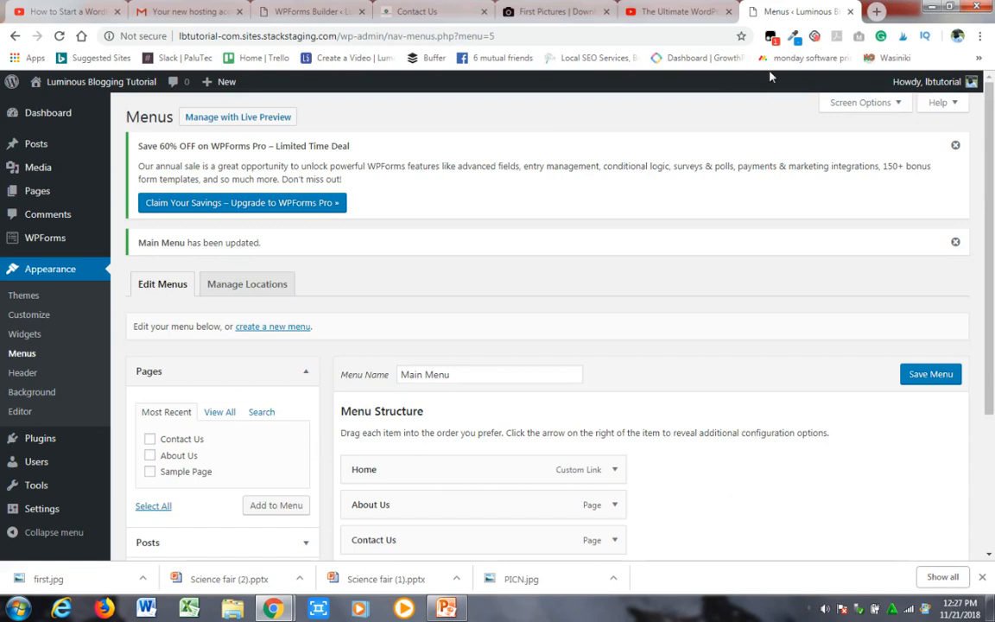
- Open the blog's front page in a new browser tab using the site's domain and check its header for the menu
{"action": "left_click_drag", "start_coordinate": [339, 36], "coordinate": [179, 36]}
{"action": "key", "text": "ctrl+c"}
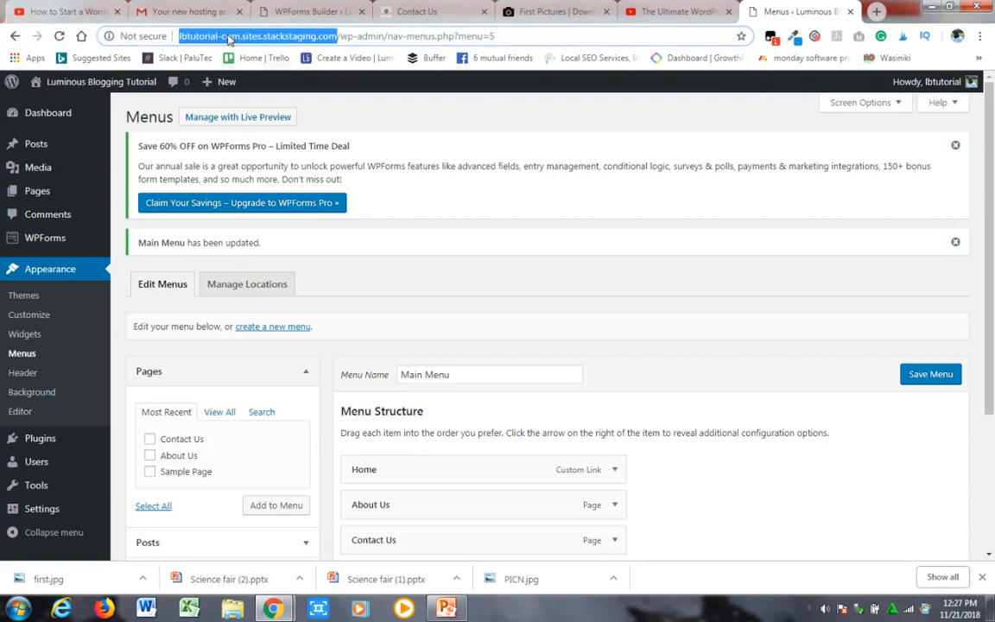
{"action": "left_click", "coordinate": [877, 12]}
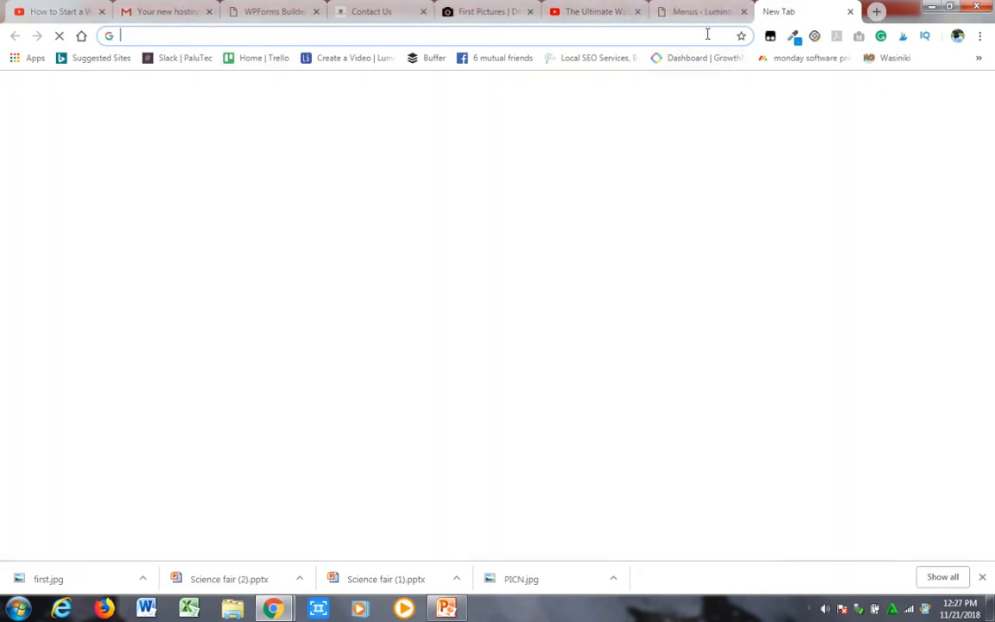
{"action": "key", "text": "ctrl+v"}
{"action": "key", "text": "Return"}
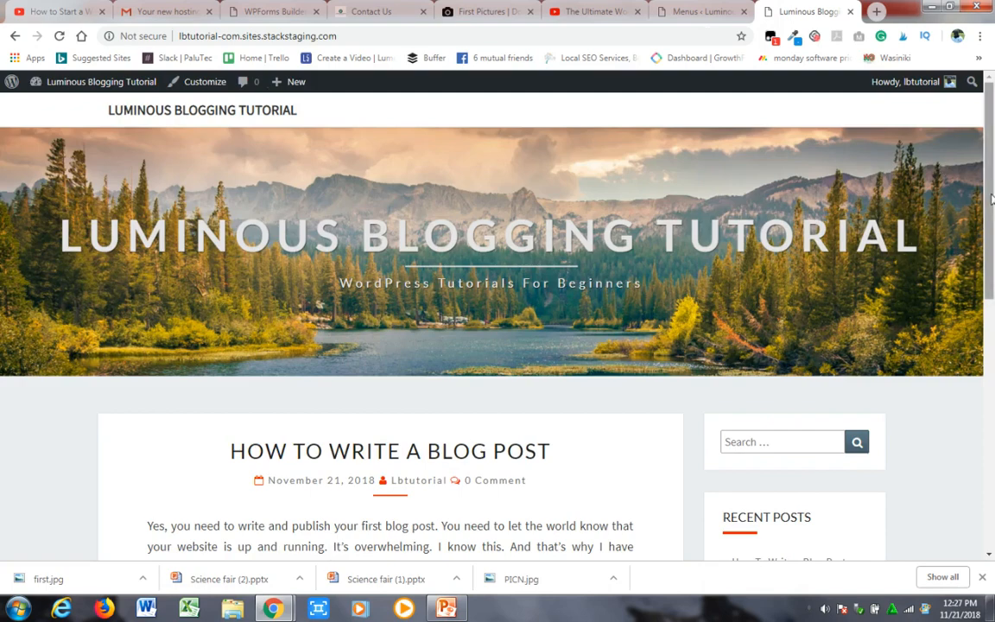
{"action": "mouse_move", "coordinate": [991, 199]}
{"action": "left_mouse_down"}
{"action": "mouse_move", "coordinate": [992, 467]}
{"action": "mouse_move", "coordinate": [992, 204]}
{"action": "left_mouse_up"}
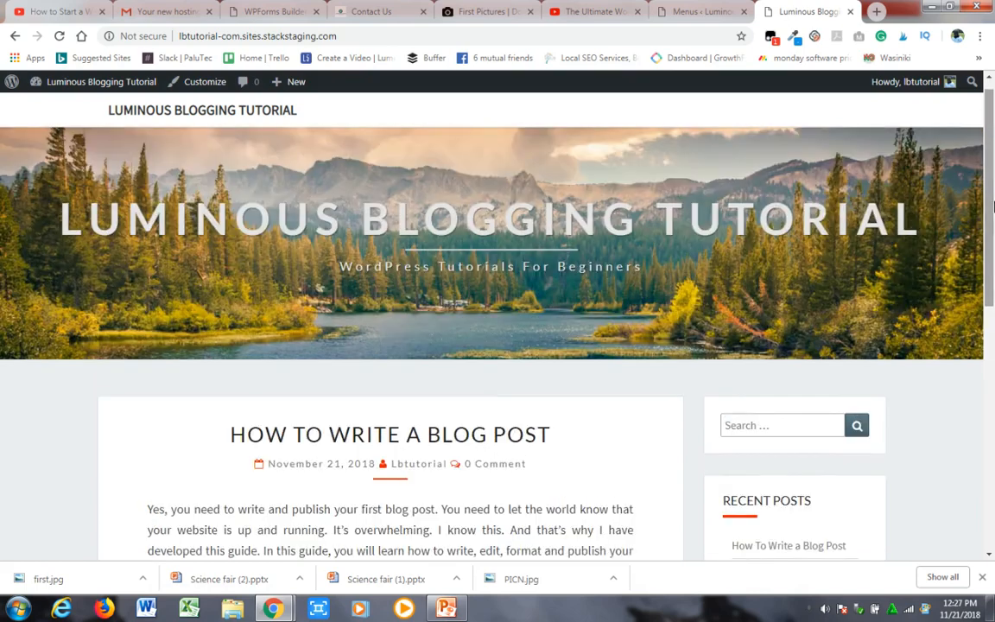
- Assign Main Menu to the theme's Top Primary Menu location and save the changes
{"action": "left_click", "coordinate": [702, 13]}
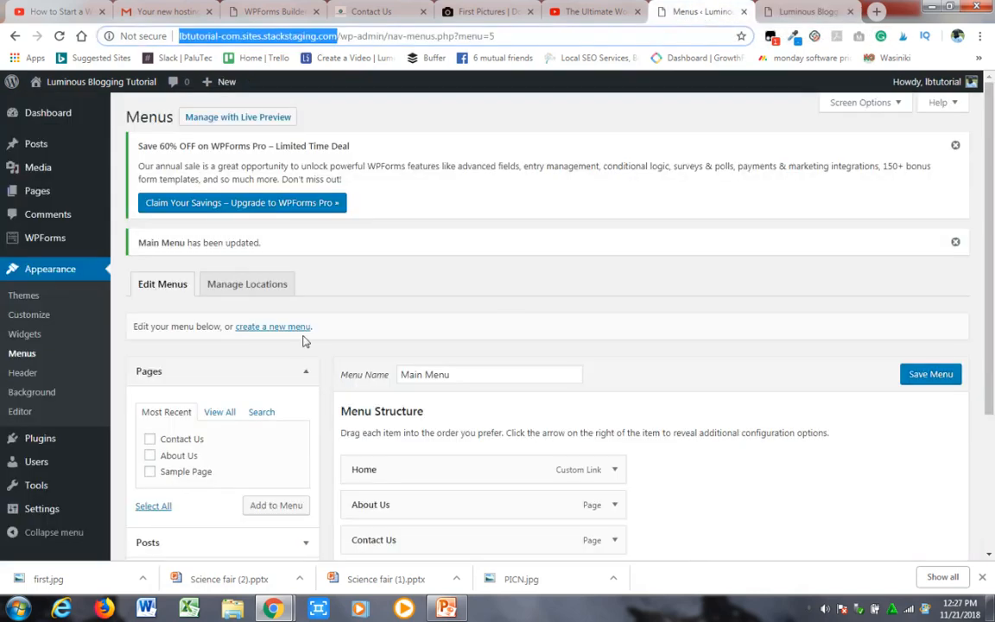
{"action": "left_click", "coordinate": [992, 213]}
{"action": "left_click_drag", "start_coordinate": [991, 214], "coordinate": [993, 420]}
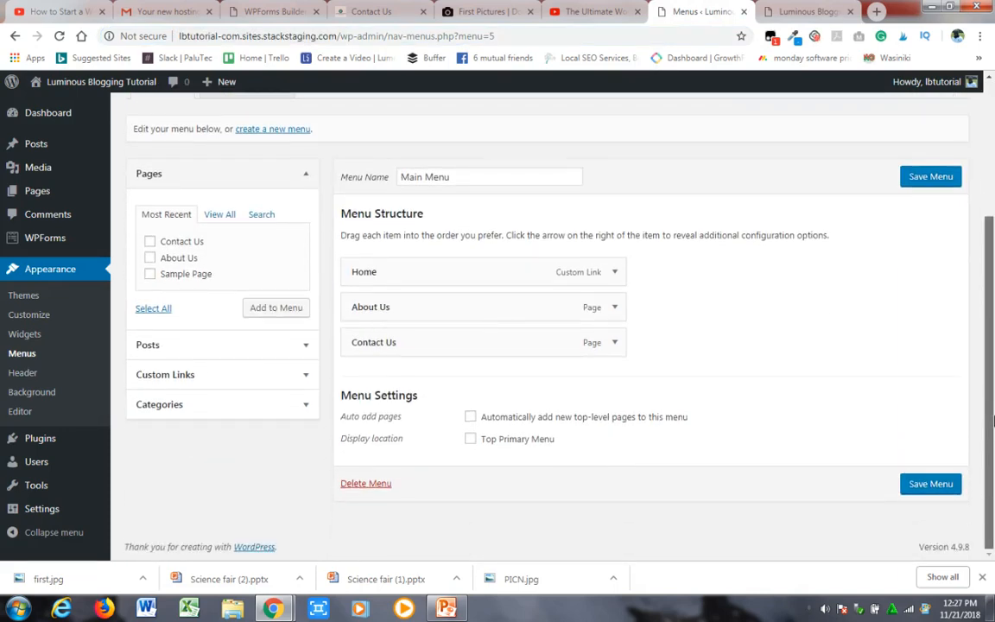
{"action": "left_click_drag", "start_coordinate": [993, 352], "coordinate": [991, 234]}
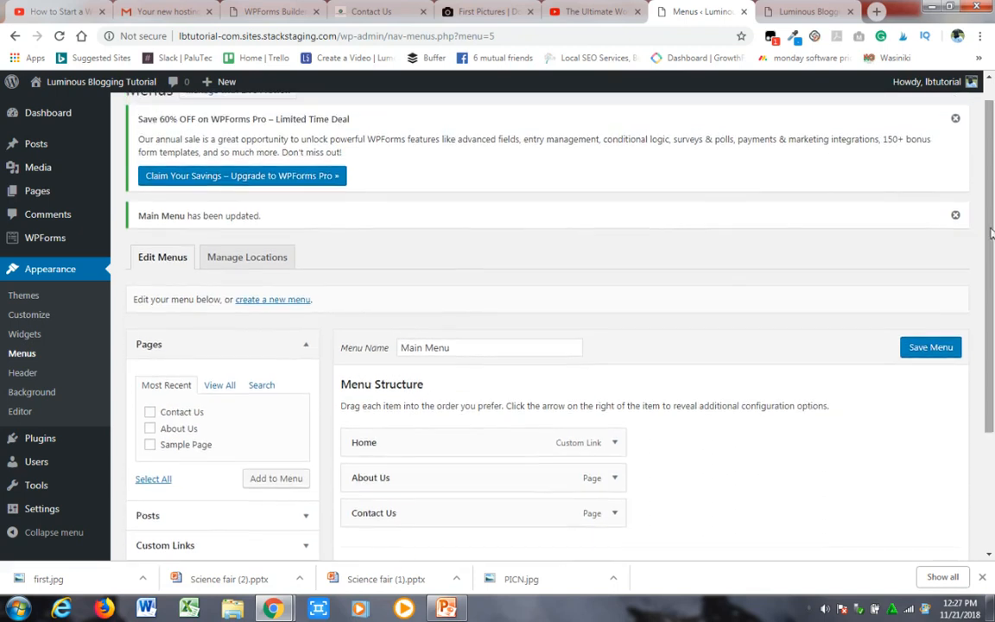
{"action": "left_click", "coordinate": [256, 259]}
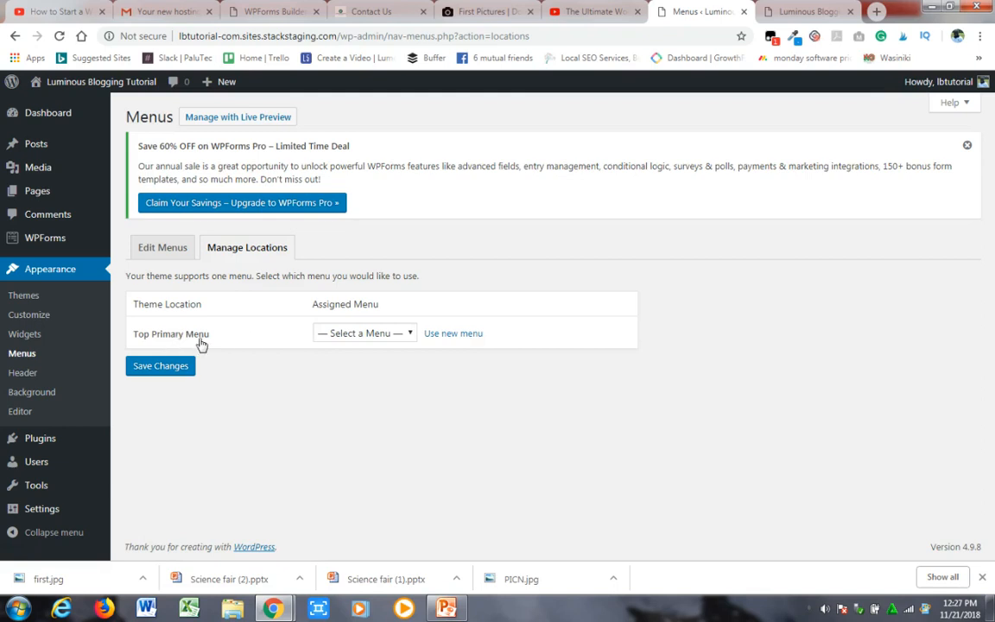
{"action": "left_click", "coordinate": [361, 334]}
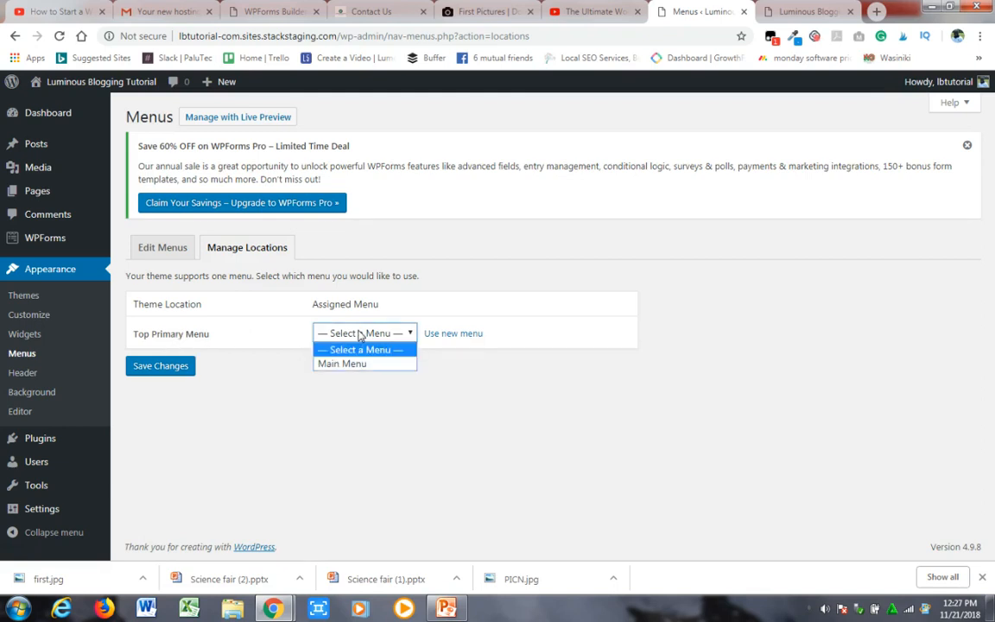
{"action": "left_click", "coordinate": [351, 364]}
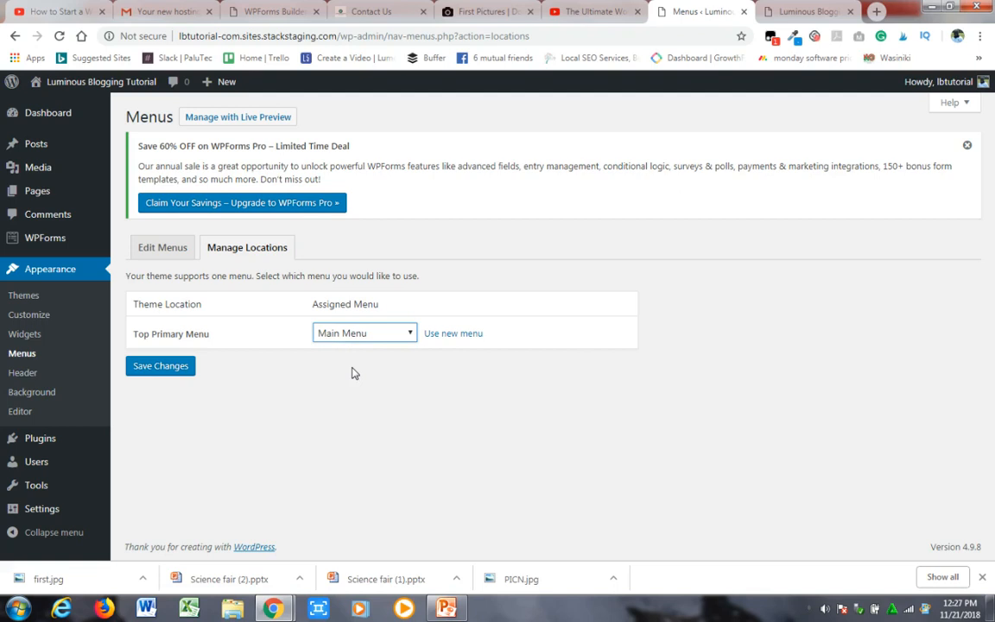
{"action": "left_click", "coordinate": [161, 368]}
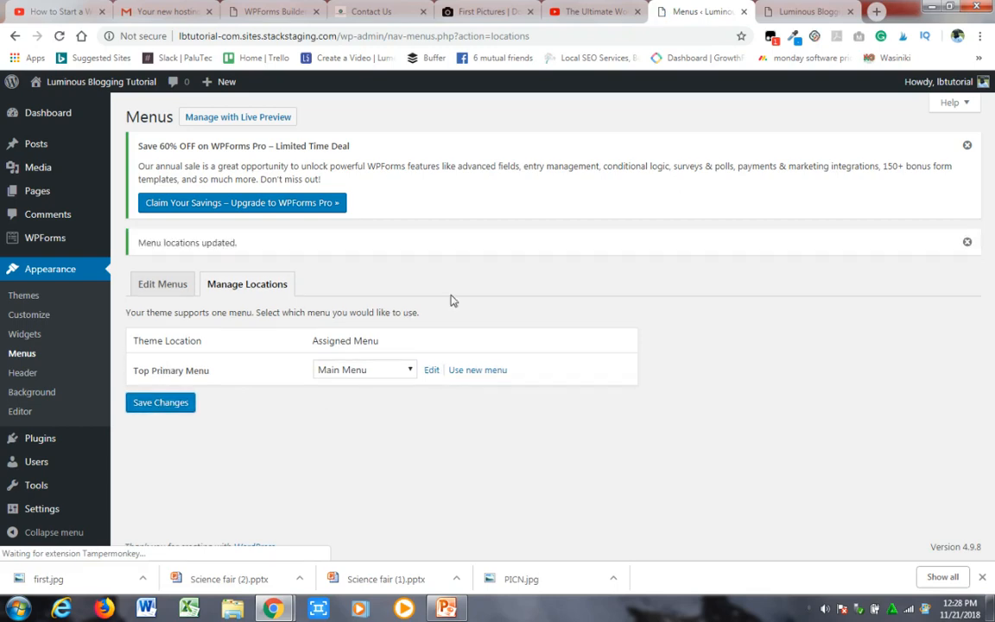
- Reload the blog's front page and visit the About Us and Contact Us pages through its header menu
{"action": "left_click", "coordinate": [790, 14]}
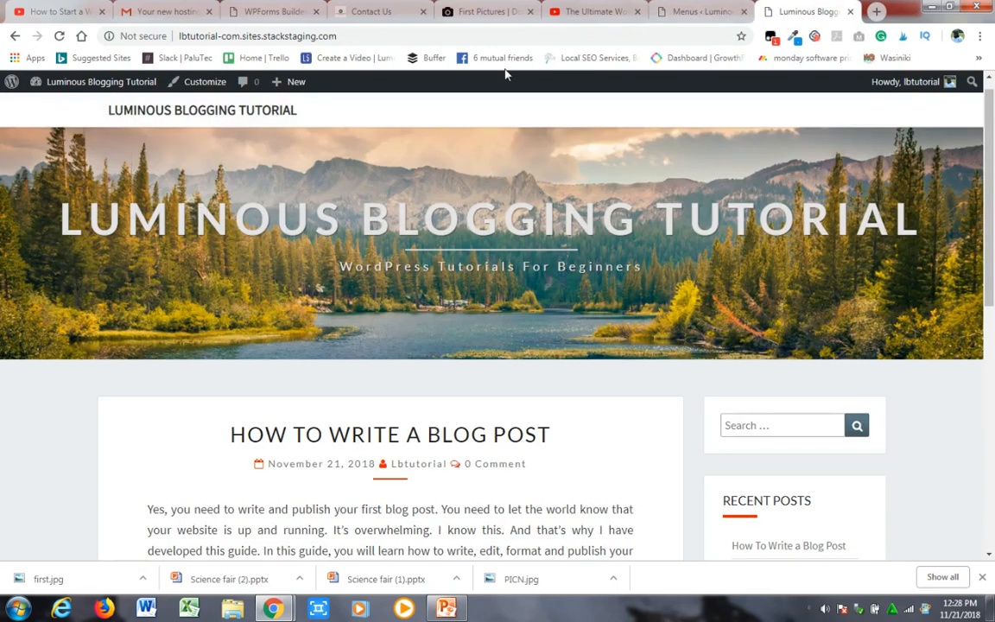
{"action": "left_click", "coordinate": [58, 37]}
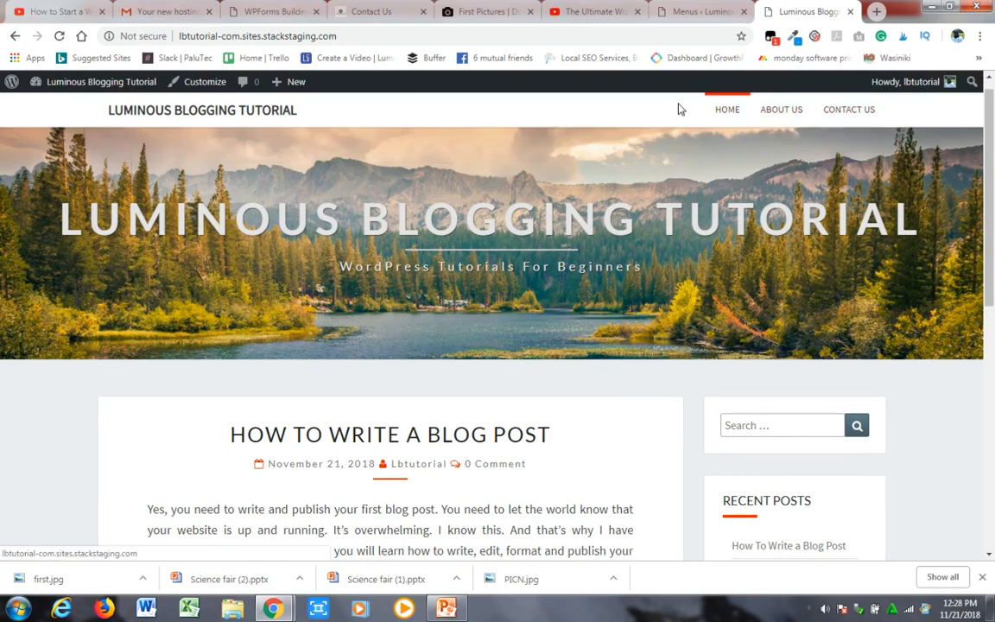
{"action": "left_click", "coordinate": [789, 111]}
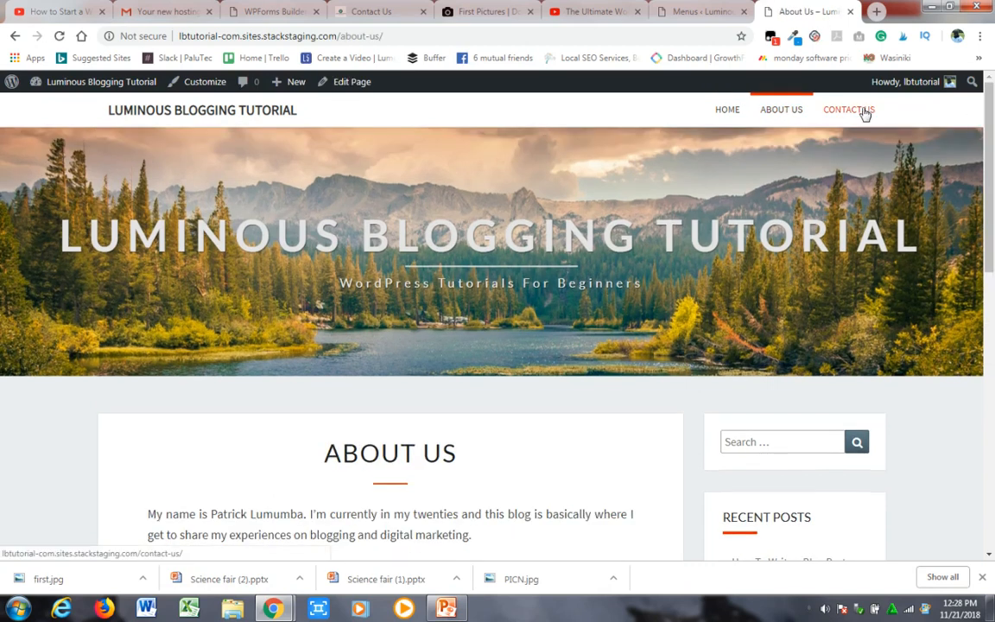
{"action": "mouse_move", "coordinate": [990, 155]}
{"action": "left_mouse_down"}
{"action": "mouse_move", "coordinate": [991, 434]}
{"action": "mouse_move", "coordinate": [992, 160]}
{"action": "left_mouse_up"}
{"action": "left_click", "coordinate": [846, 115]}
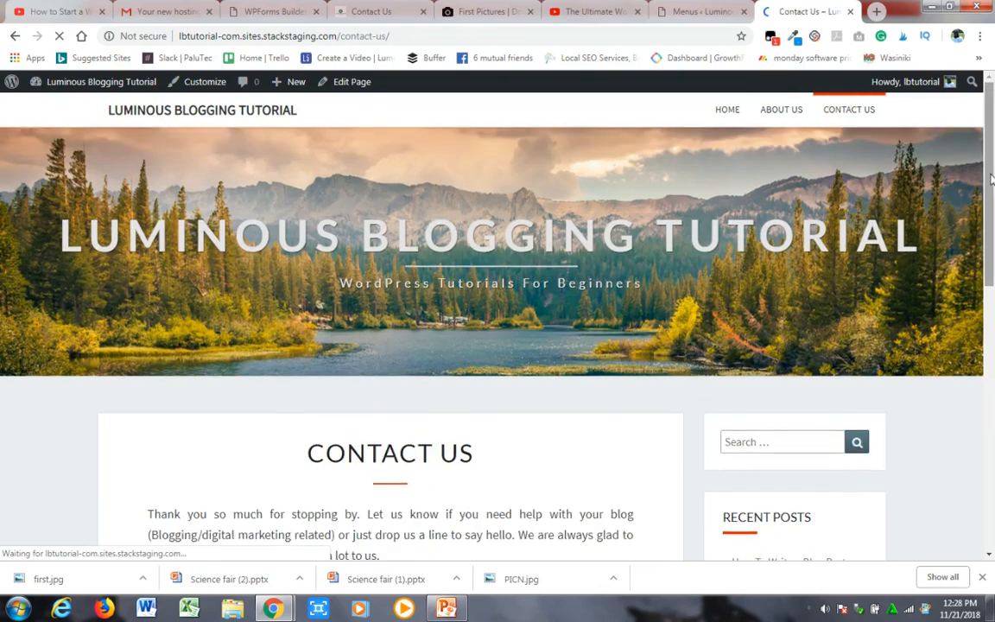
- Examine the published Contact Us page down to the footer, including its contact channels and embedded form
{"action": "left_click_drag", "start_coordinate": [993, 203], "coordinate": [993, 155]}
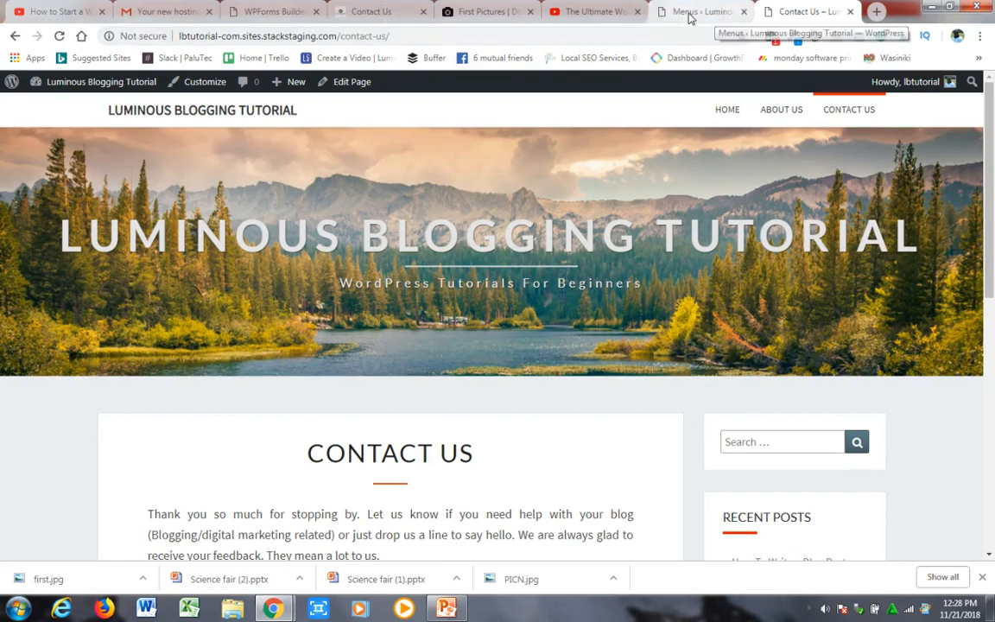
{"action": "left_click_drag", "start_coordinate": [991, 140], "coordinate": [990, 392]}
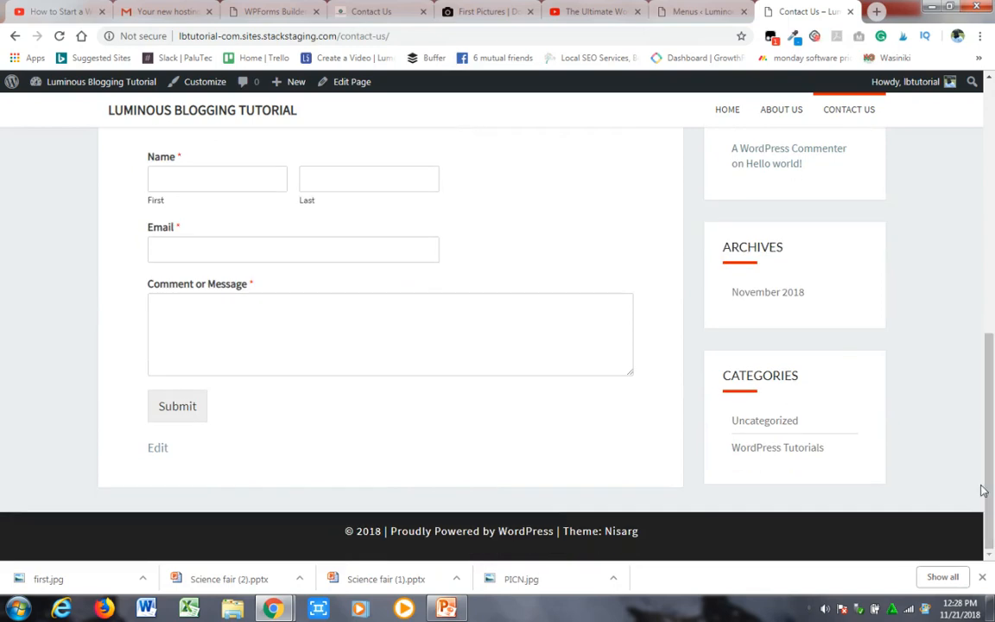
{"action": "mouse_move", "coordinate": [990, 485]}
{"action": "left_mouse_down"}
{"action": "mouse_move", "coordinate": [991, 352]}
{"action": "mouse_move", "coordinate": [988, 482]}
{"action": "left_mouse_up"}
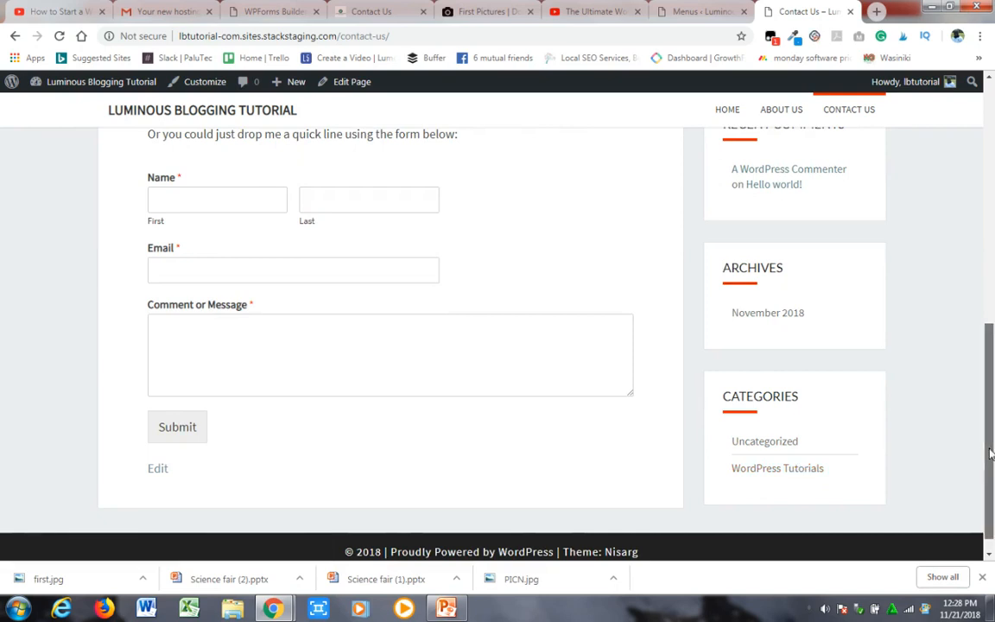
{"action": "left_click_drag", "start_coordinate": [990, 454], "coordinate": [991, 428]}
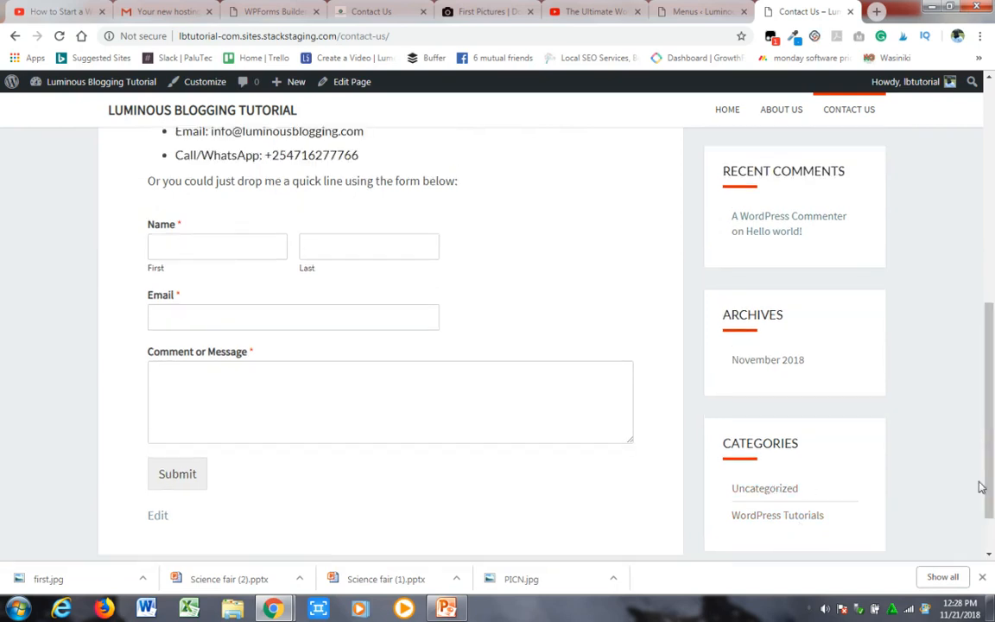
{"action": "left_click_drag", "start_coordinate": [993, 475], "coordinate": [992, 440]}
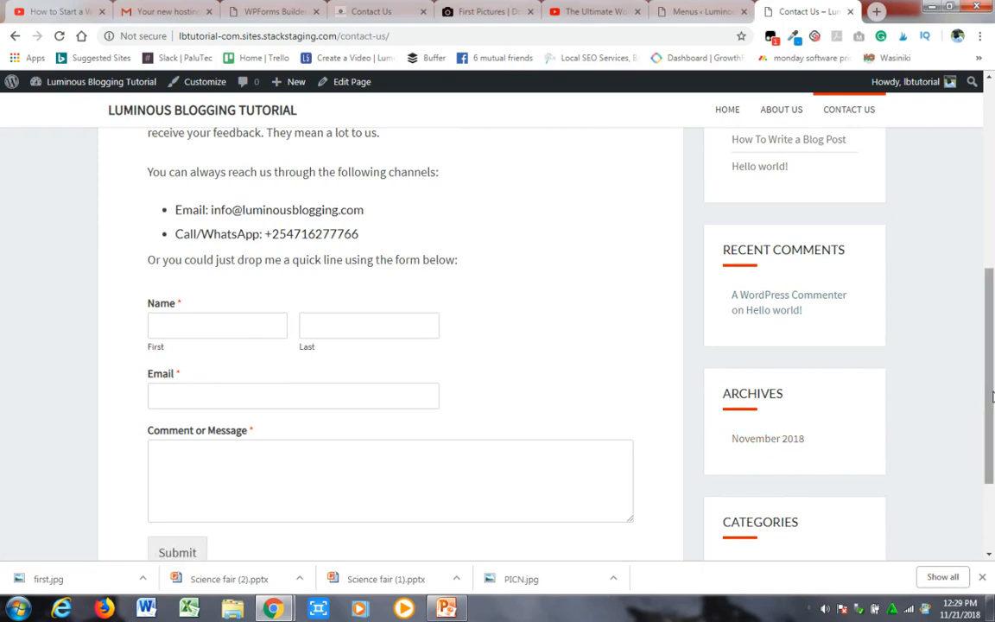
{"action": "left_click_drag", "start_coordinate": [993, 397], "coordinate": [992, 338]}
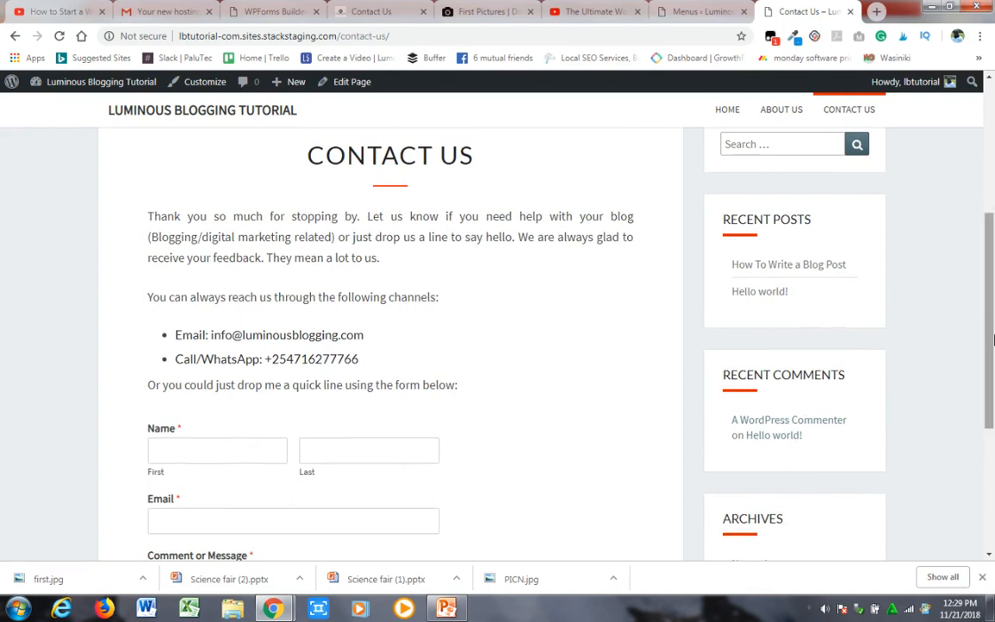
{"action": "left_click_drag", "start_coordinate": [992, 343], "coordinate": [991, 309]}
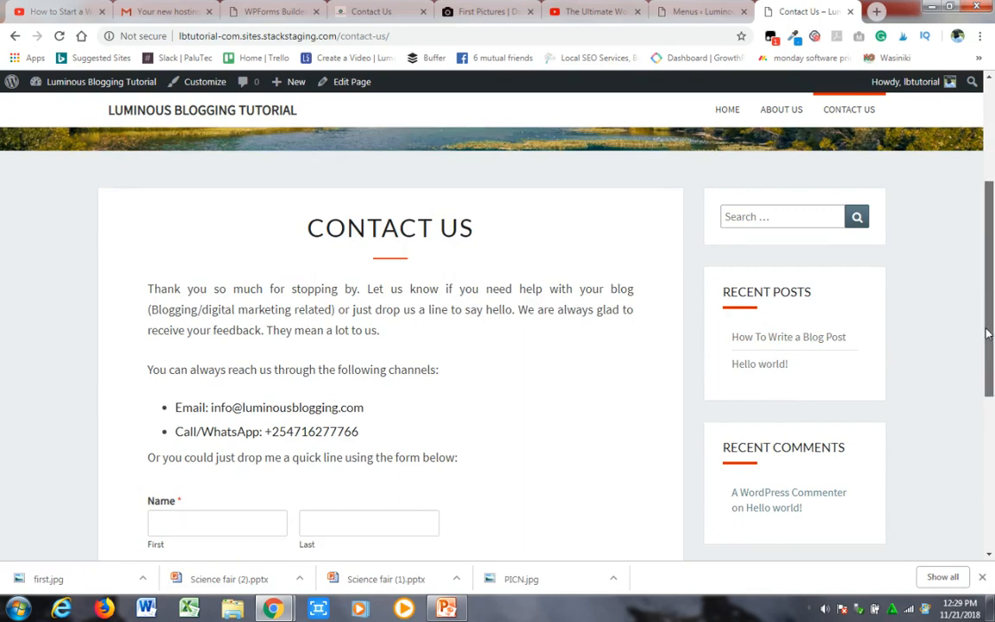
{"action": "scroll", "coordinate": [974, 327], "scroll_direction": "up", "scroll_amount": 2}
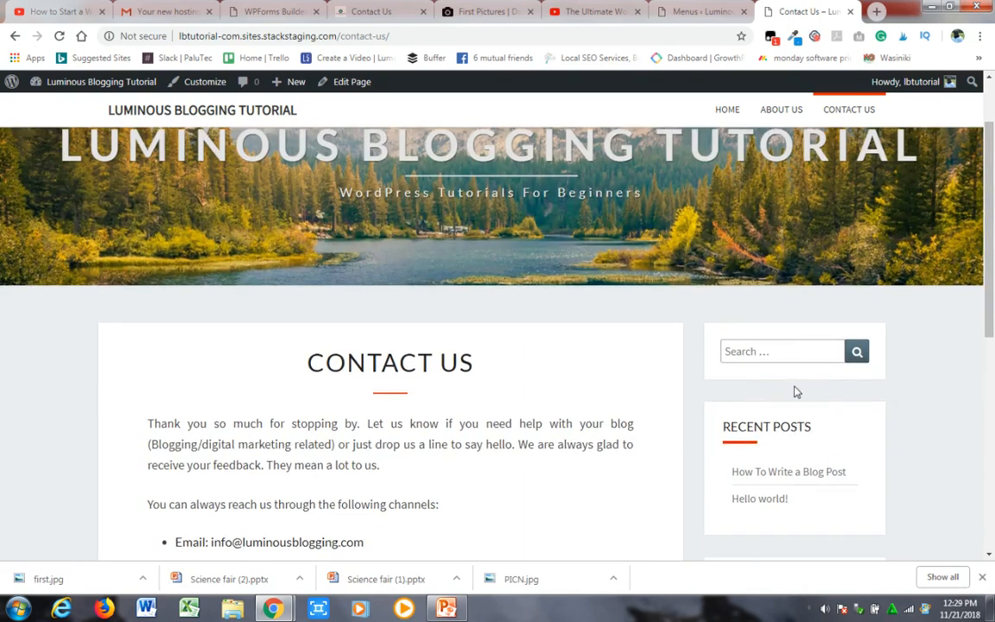
{"action": "scroll", "coordinate": [991, 239], "scroll_direction": "up", "scroll_amount": 2}
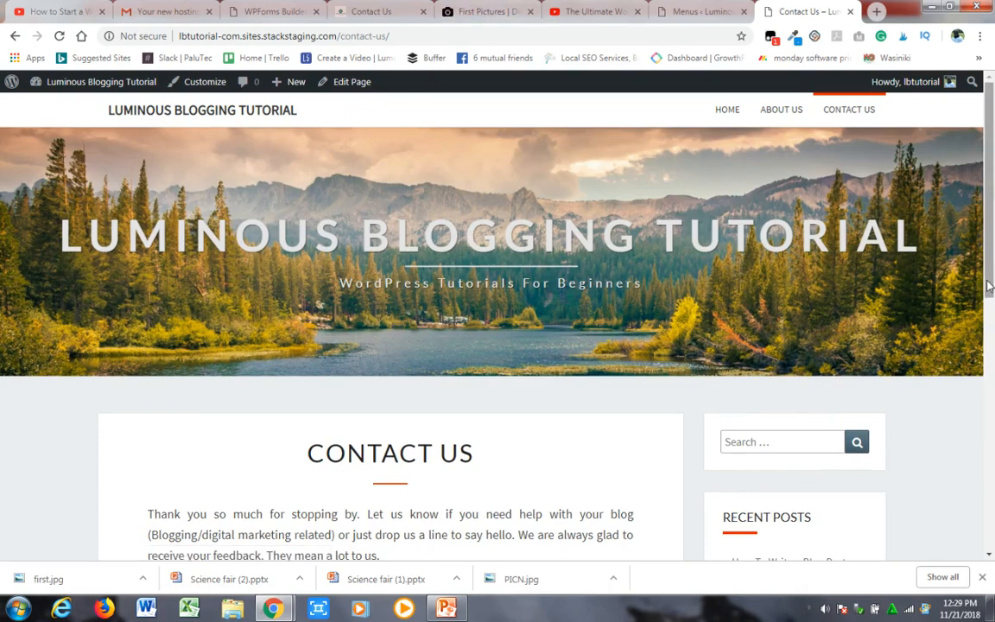
{"action": "scroll", "coordinate": [979, 328], "scroll_direction": "down", "scroll_amount": 3}
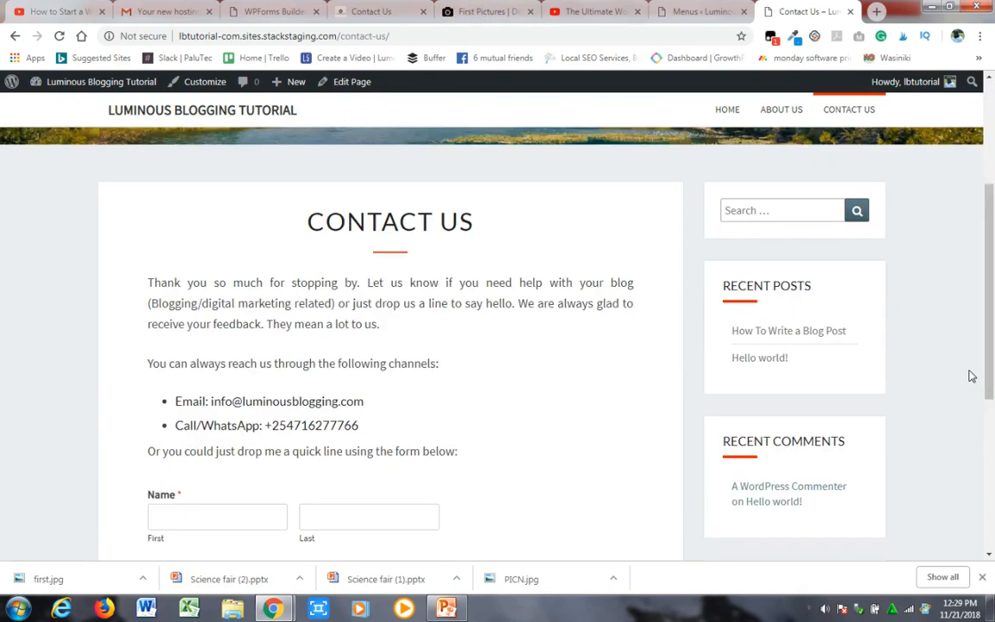
{"action": "scroll", "coordinate": [984, 397], "scroll_direction": "down", "scroll_amount": 4}
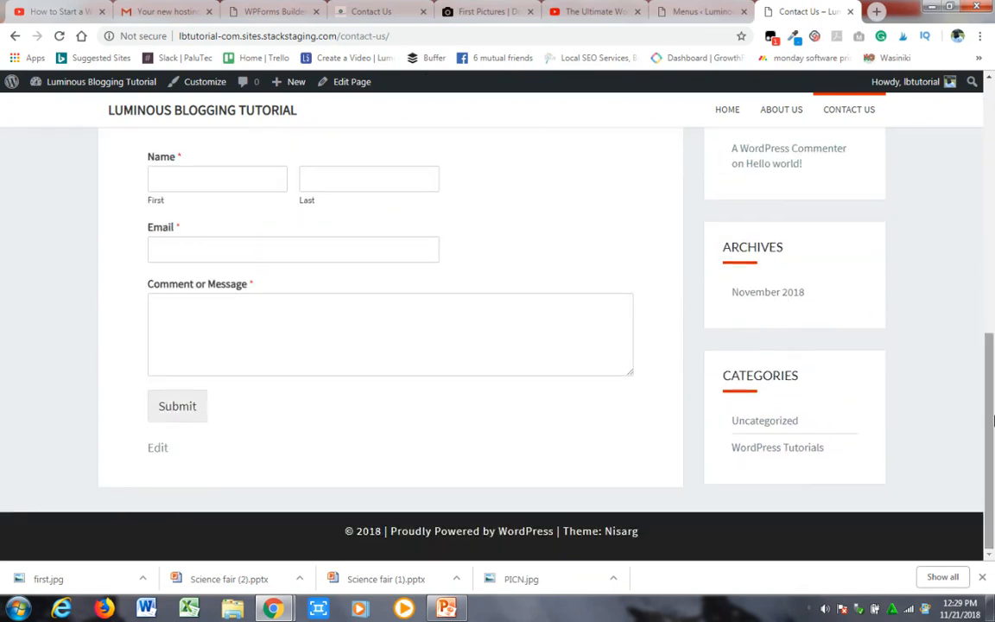
{"action": "scroll", "coordinate": [993, 429], "scroll_direction": "up", "scroll_amount": 8}
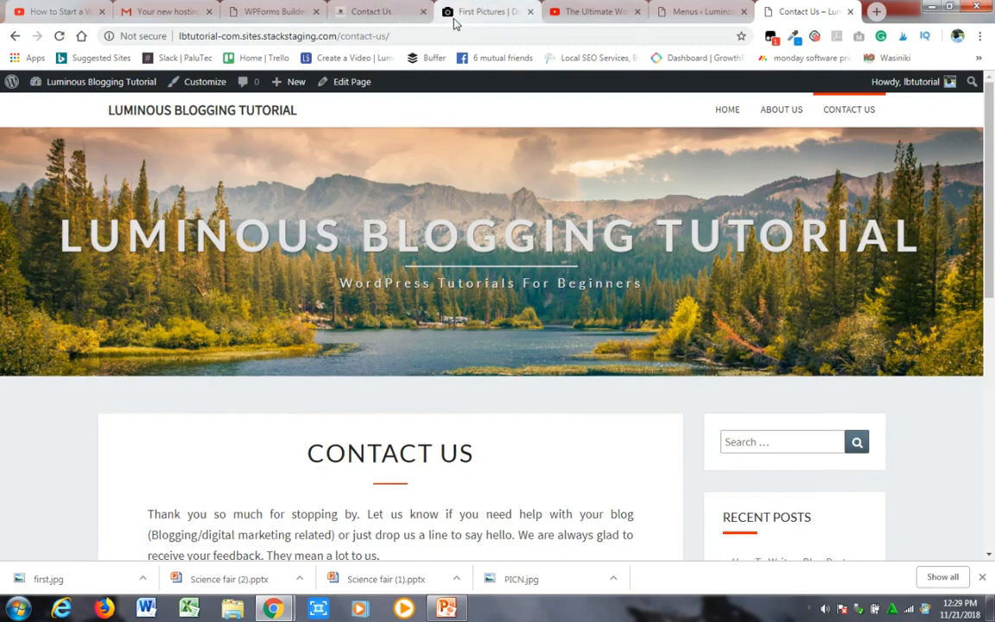
- Return to the blog's admin dashboard and go to the Widgets settings
{"action": "left_click", "coordinate": [380, 13]}
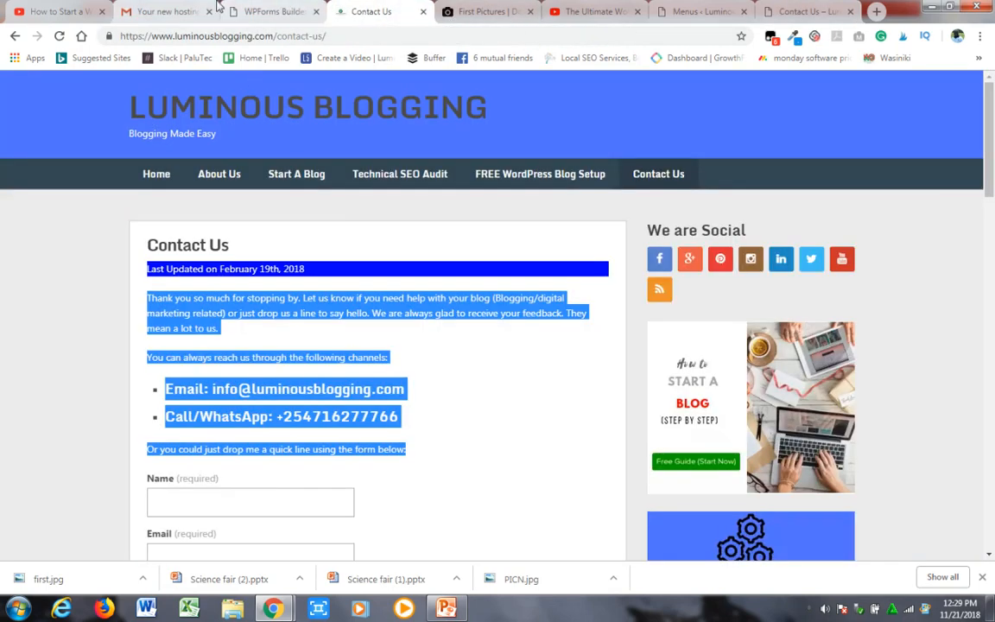
{"action": "left_click", "coordinate": [704, 12]}
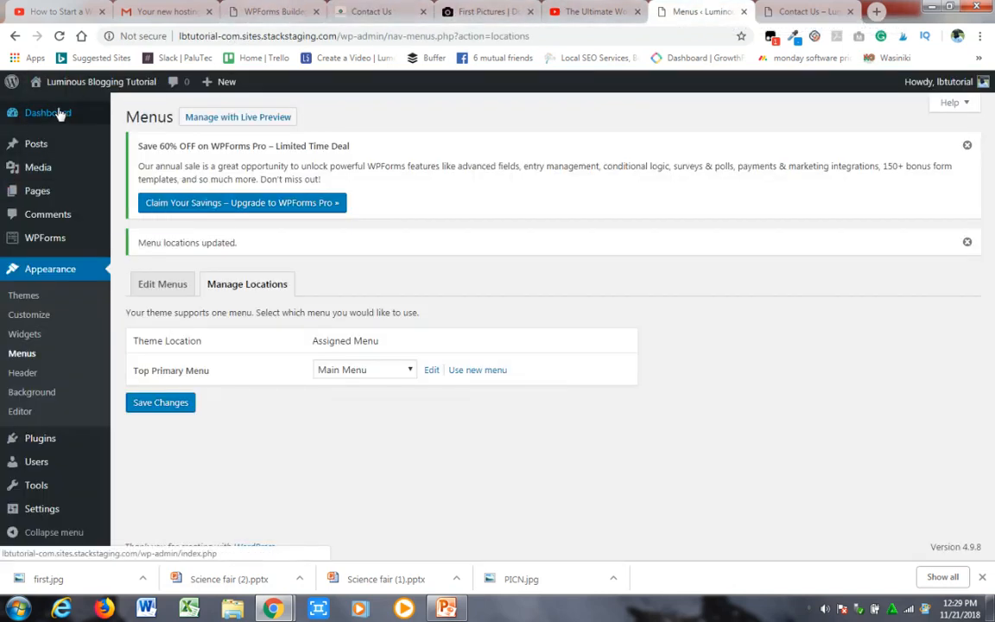
{"action": "mouse_move", "coordinate": [82, 118]}
{"action": "left_click", "coordinate": [131, 116]}
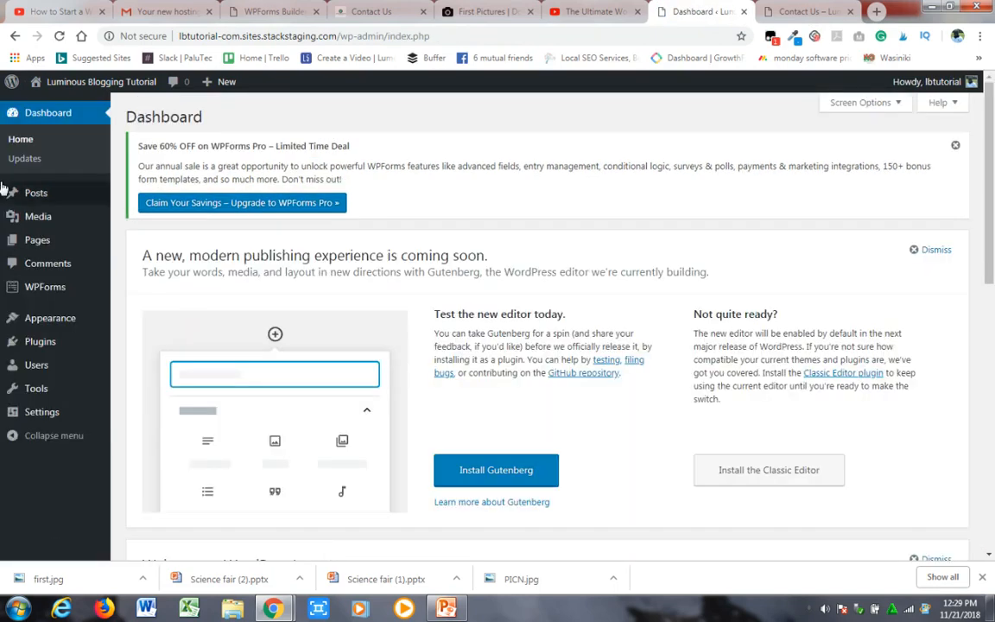
{"action": "mouse_move", "coordinate": [75, 318]}
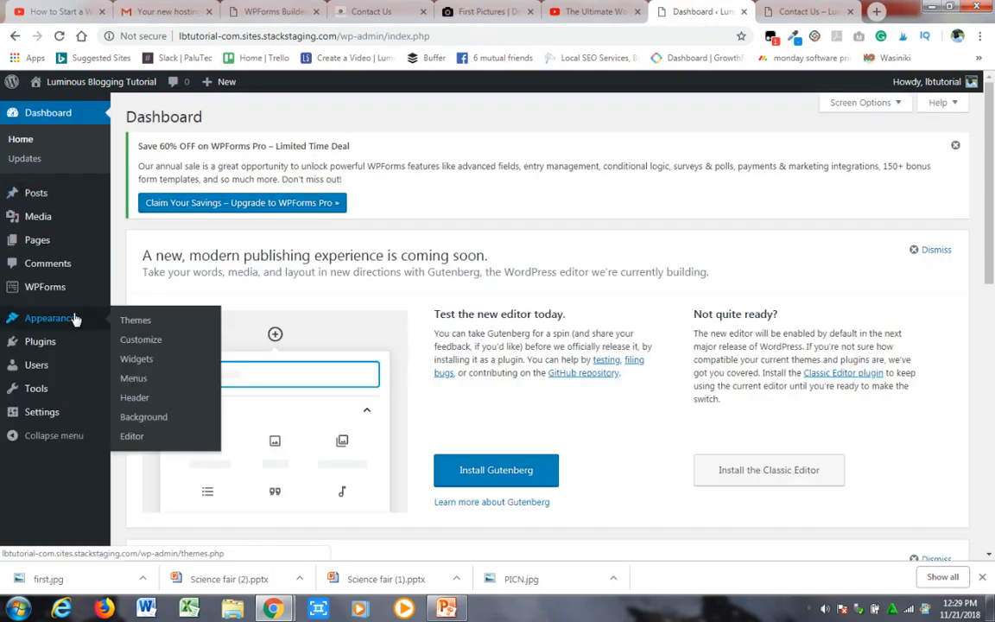
{"action": "left_click", "coordinate": [134, 359]}
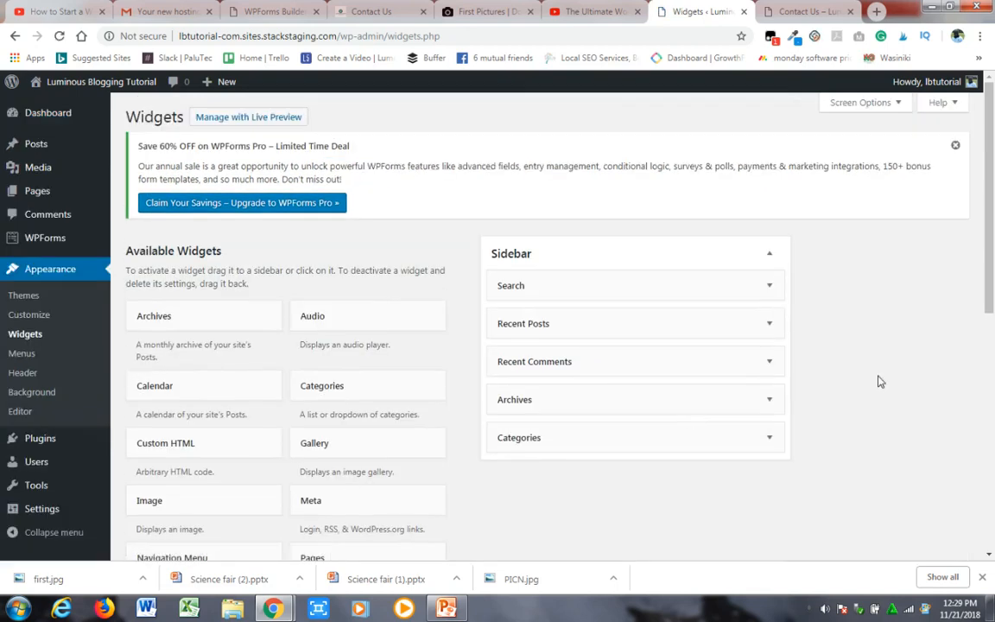
- Look through the available widgets, down to WPForms, that can be placed in the sidebar
{"action": "scroll", "coordinate": [989, 321], "scroll_direction": "down", "scroll_amount": 1}
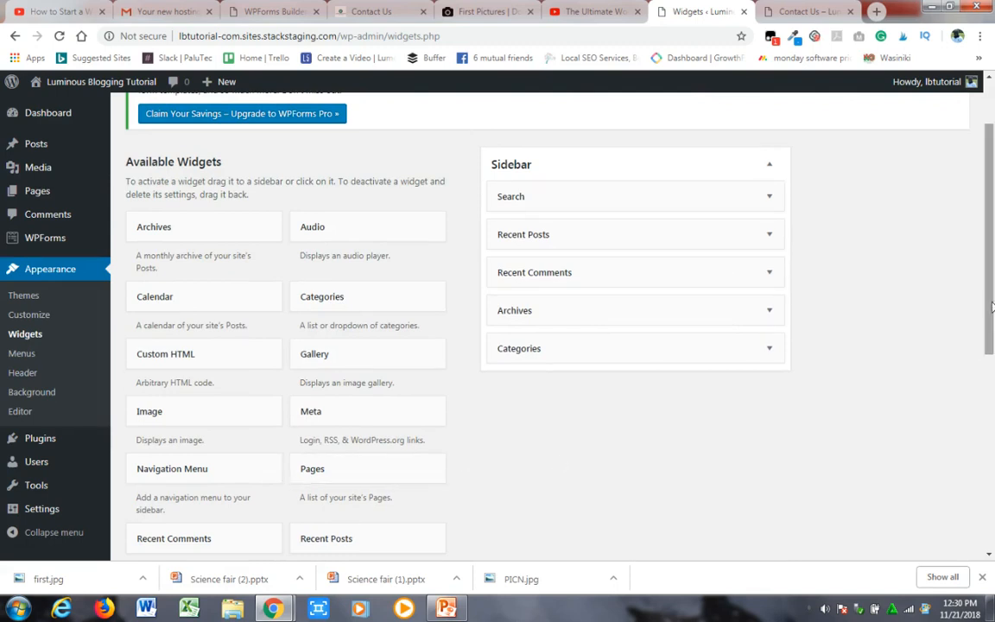
{"action": "scroll", "coordinate": [991, 326], "scroll_direction": "down", "scroll_amount": 1}
{"action": "left_click_drag", "start_coordinate": [991, 326], "coordinate": [991, 424]}
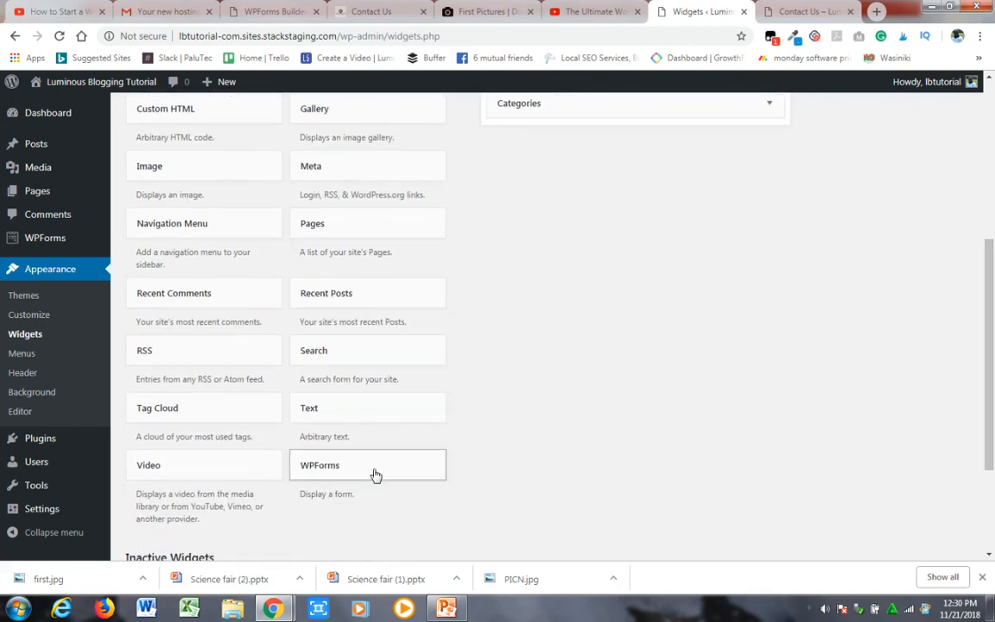
{"action": "left_click_drag", "start_coordinate": [376, 473], "coordinate": [630, 153]}
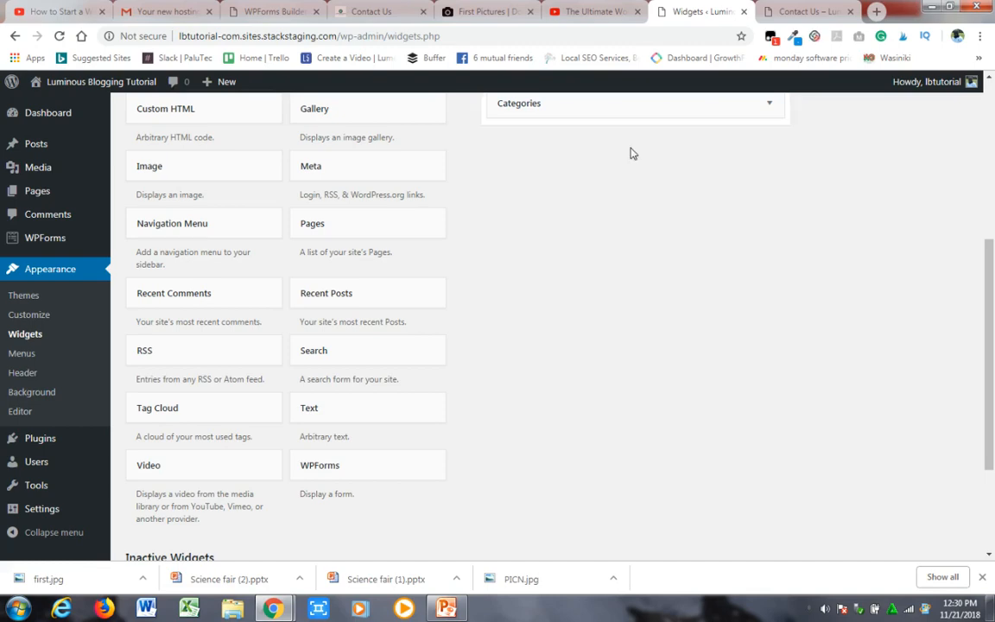
- Add the WPForms widget to the blog's sidebar
{"action": "left_click_drag", "start_coordinate": [987, 318], "coordinate": [970, 349]}
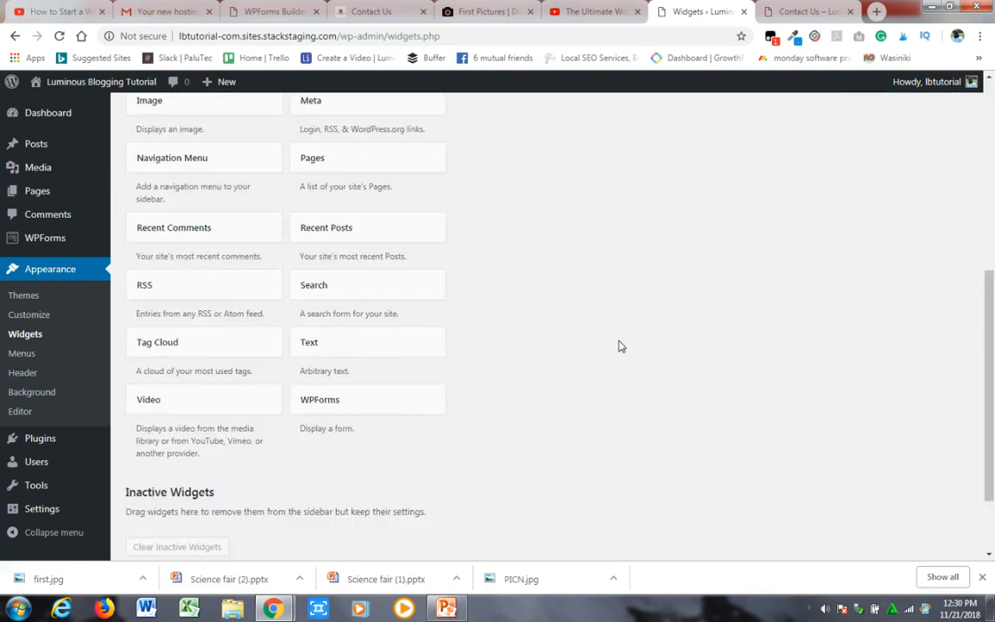
{"action": "left_click", "coordinate": [323, 410]}
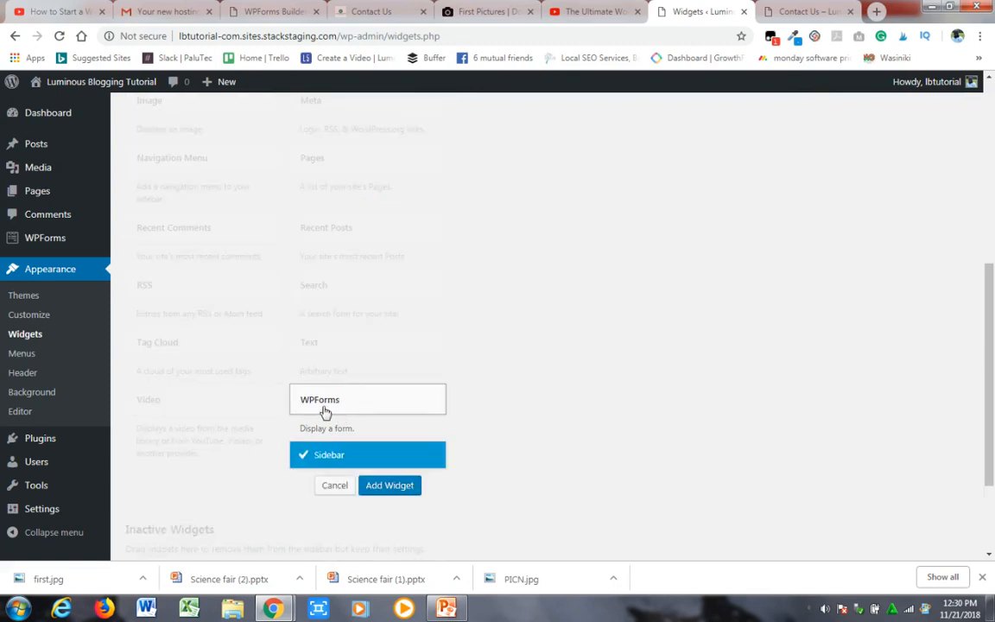
{"action": "left_click", "coordinate": [393, 486]}
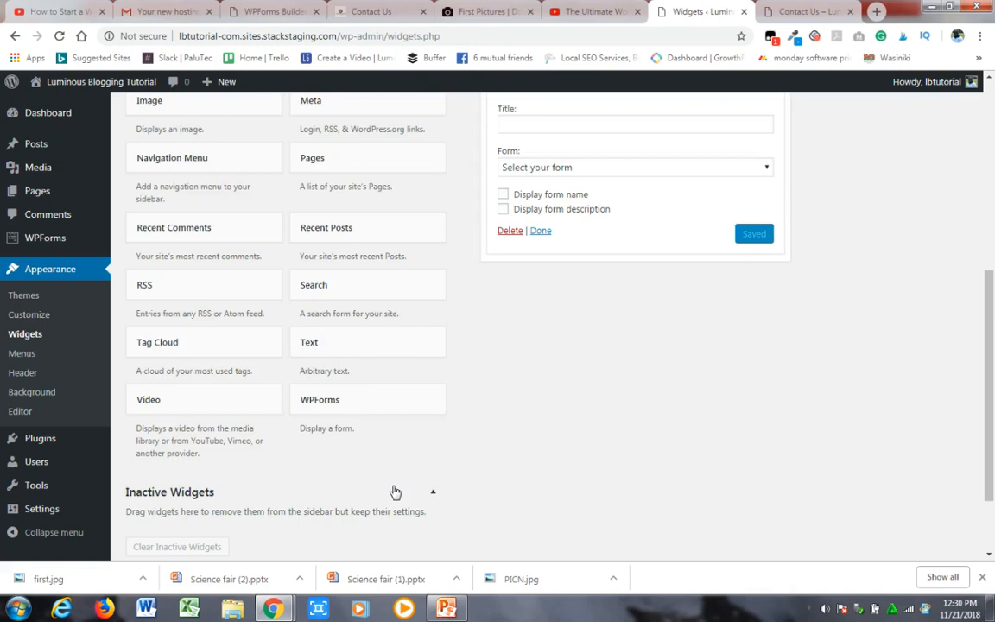
- Configure the sidebar's WPForms widget to show the Contact Us form with its form name displayed, and save it
{"action": "left_click_drag", "start_coordinate": [992, 304], "coordinate": [992, 224]}
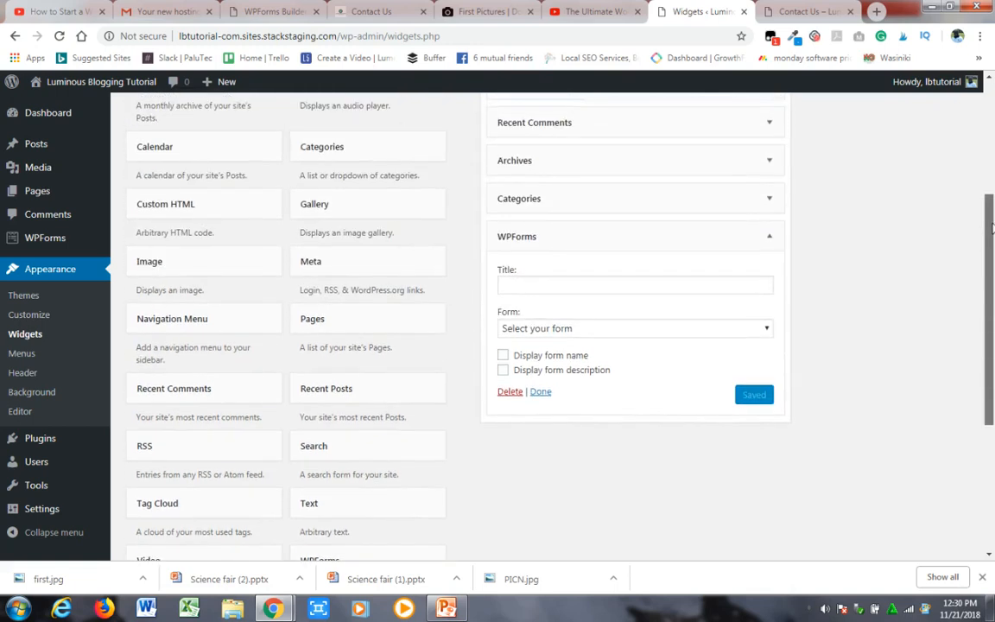
{"action": "left_click", "coordinate": [503, 355]}
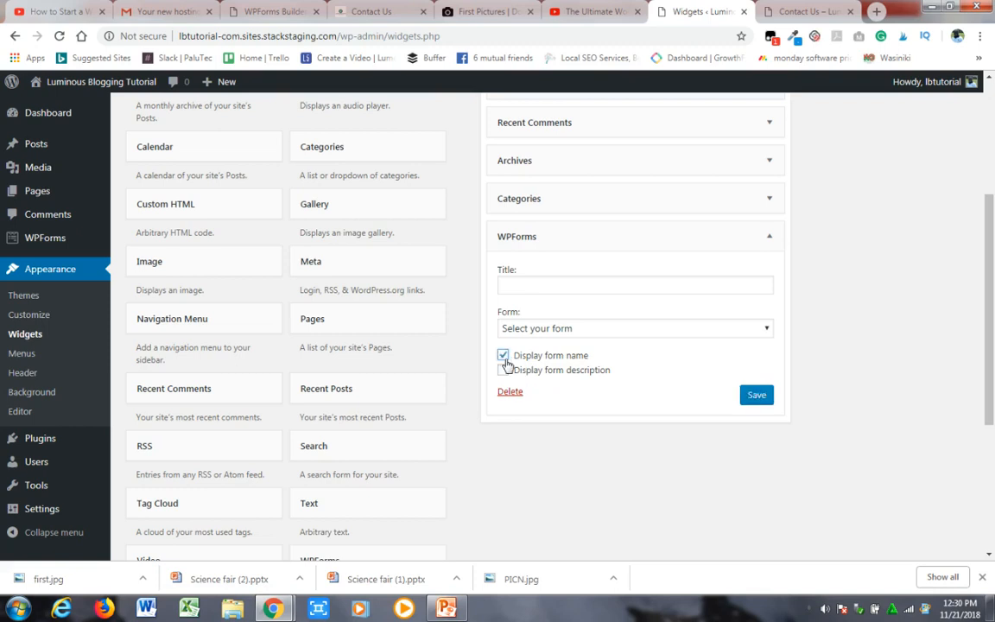
{"action": "left_click", "coordinate": [580, 335]}
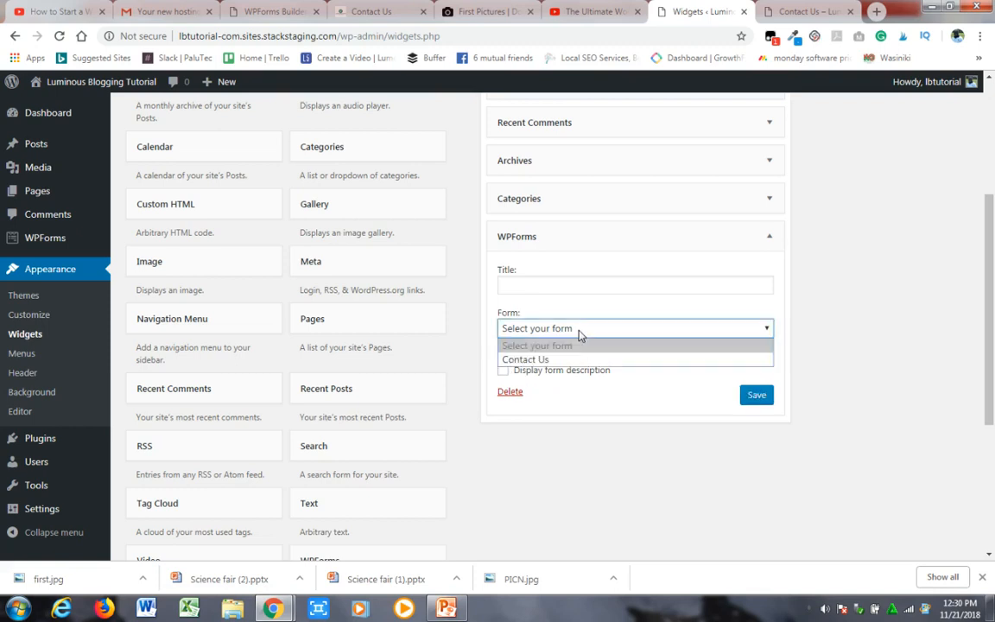
{"action": "left_click", "coordinate": [537, 361]}
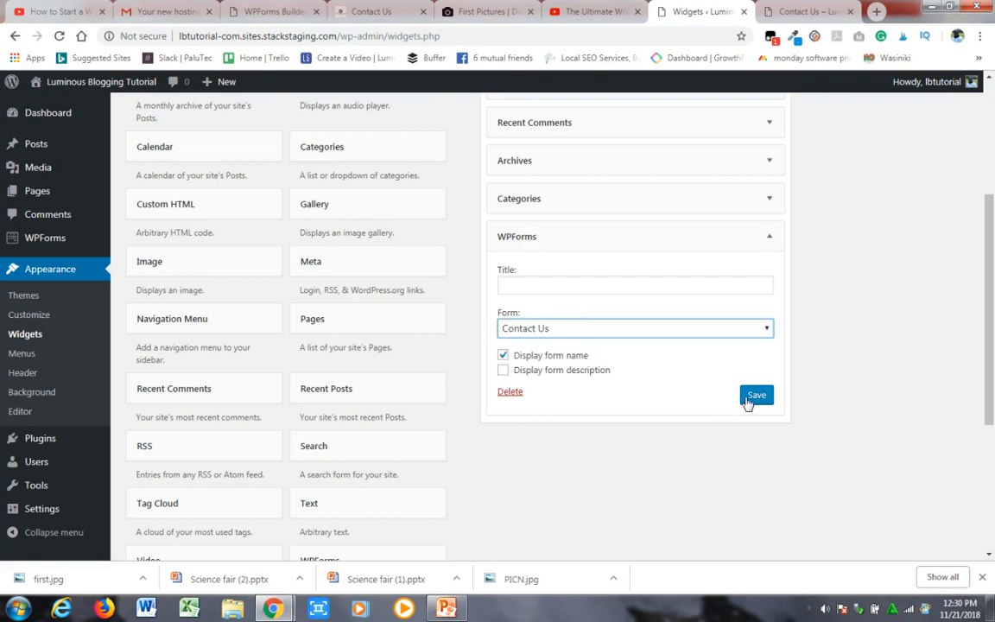
{"action": "left_click", "coordinate": [755, 401]}
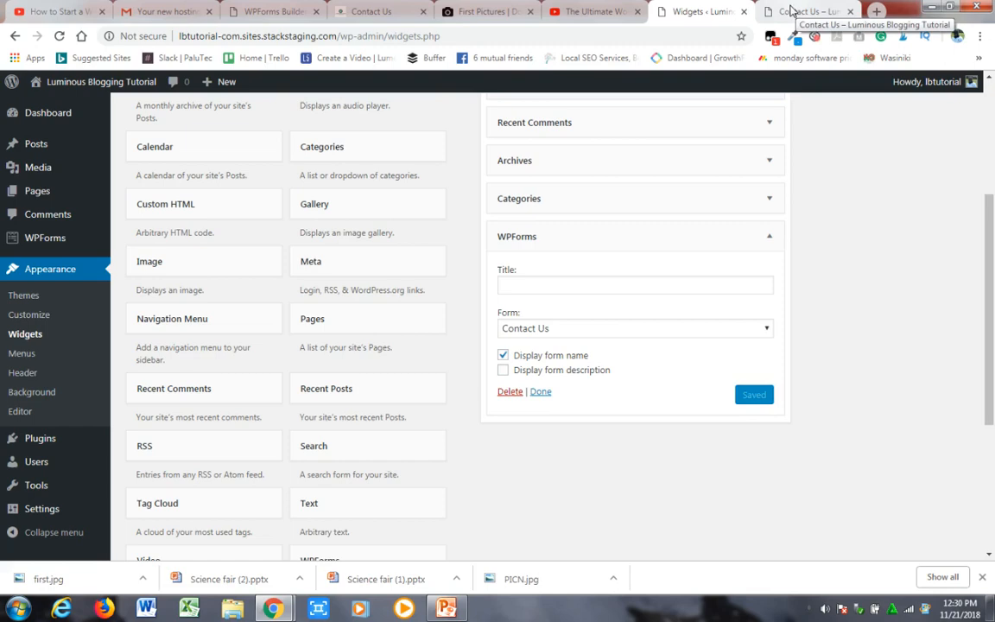
- Visit the blog's front page from the Contact Us page and look over the sidebar after the widget change
{"action": "left_click", "coordinate": [791, 10]}
{"action": "mouse_move", "coordinate": [80, 82]}
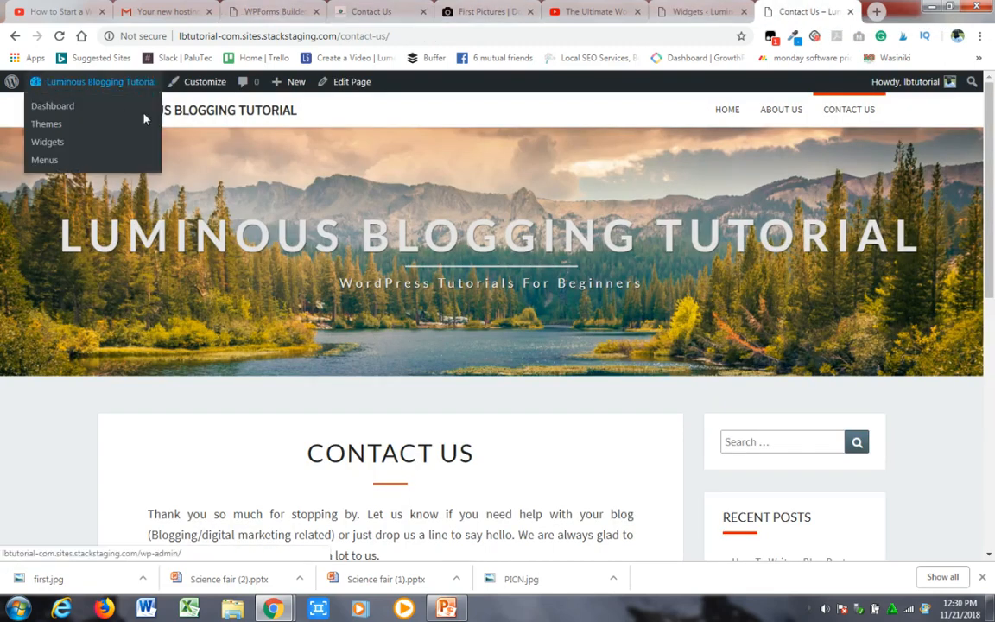
{"action": "left_click", "coordinate": [190, 118]}
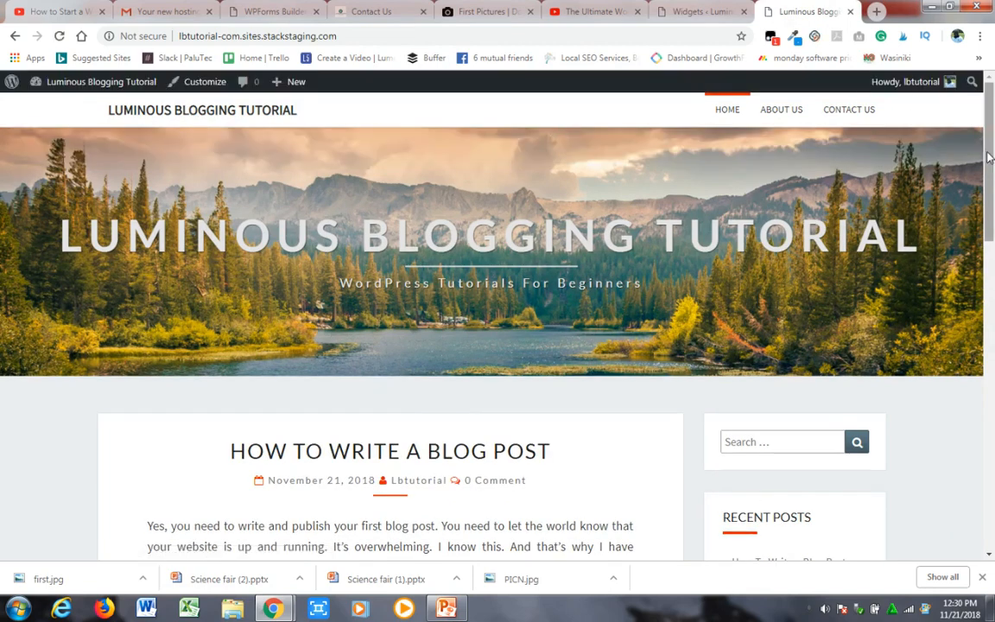
{"action": "left_click_drag", "start_coordinate": [993, 164], "coordinate": [993, 130]}
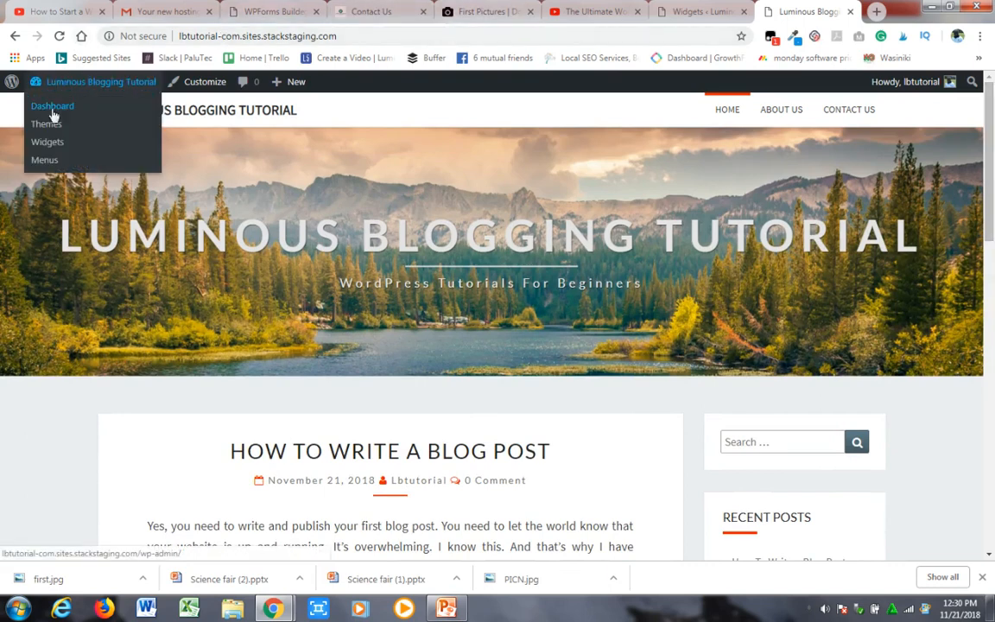
- Open the published How To Write a Blog Post article from the front page and inspect its web address
{"action": "left_click", "coordinate": [669, 14]}
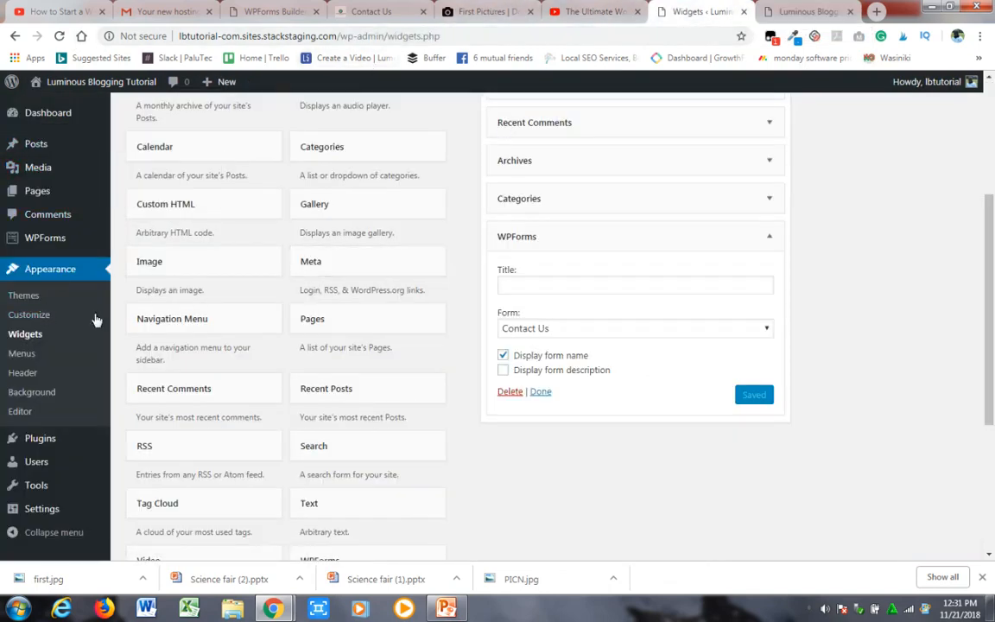
{"action": "left_click", "coordinate": [802, 11]}
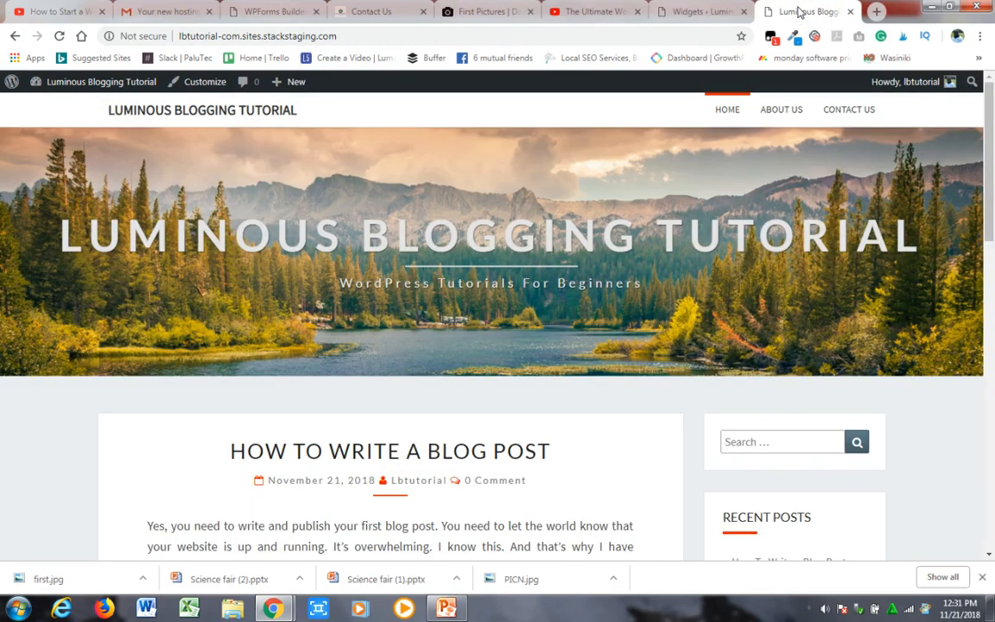
{"action": "left_click", "coordinate": [475, 453]}
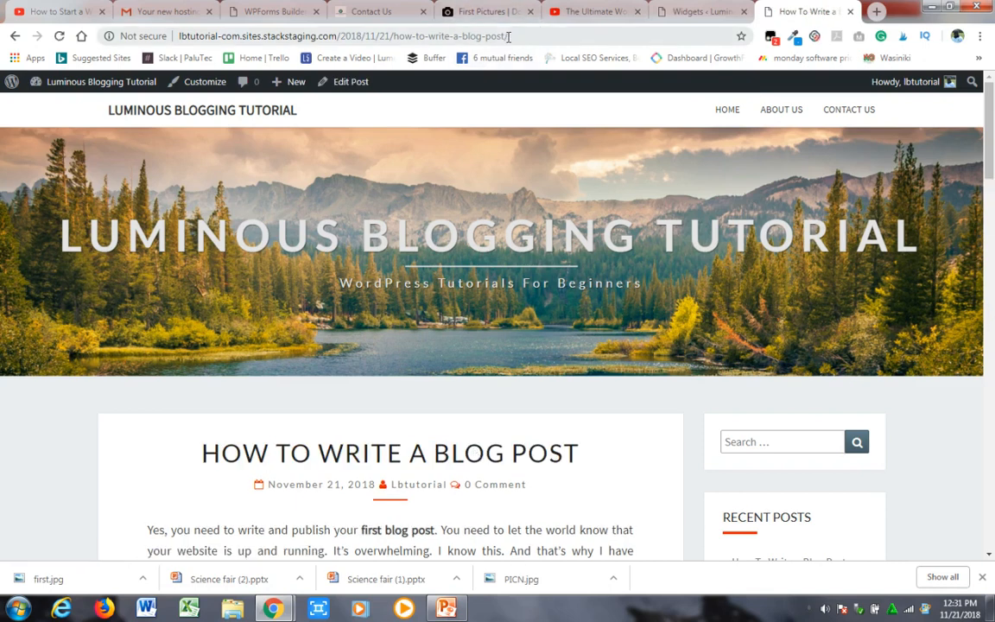
{"action": "mouse_move", "coordinate": [512, 35]}
{"action": "left_mouse_down"}
{"action": "mouse_move", "coordinate": [342, 36]}
{"action": "mouse_move", "coordinate": [510, 36]}
{"action": "left_mouse_up"}
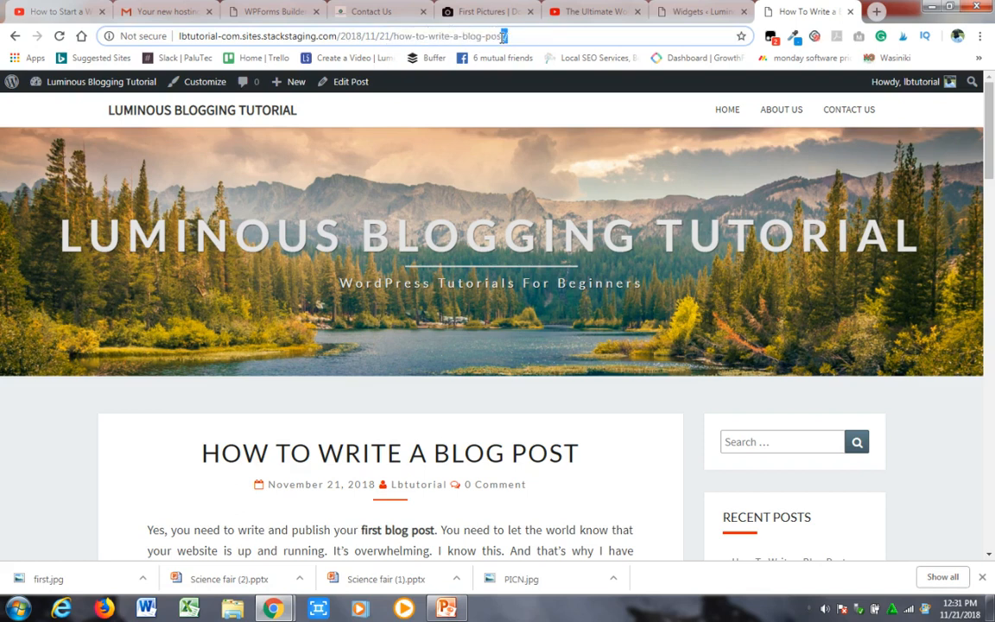
- Change the permalink structure to Post name in the Permalink Settings and save the changes
{"action": "left_click", "coordinate": [695, 12]}
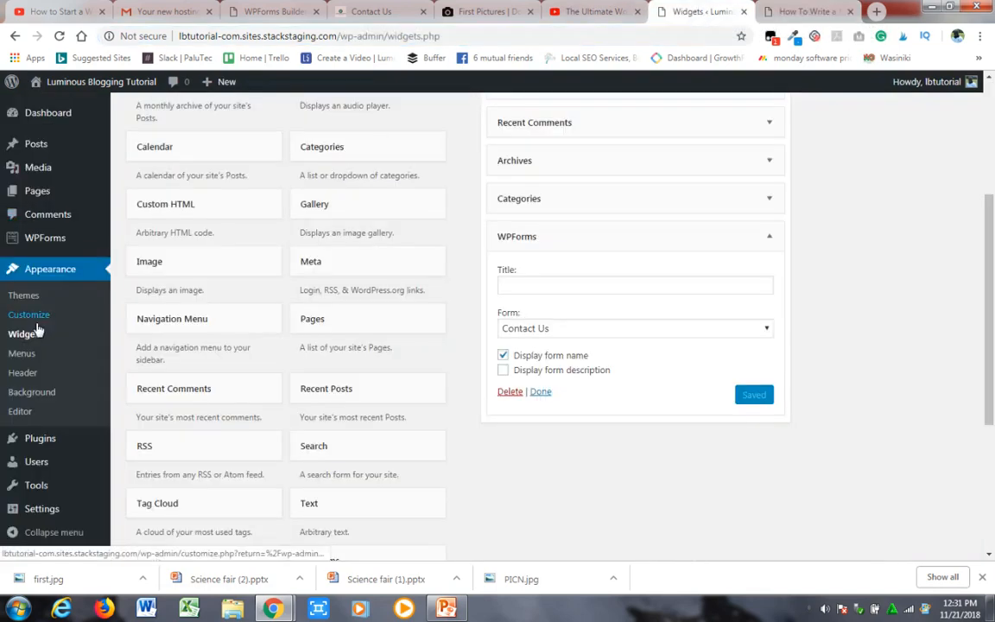
{"action": "mouse_move", "coordinate": [43, 513]}
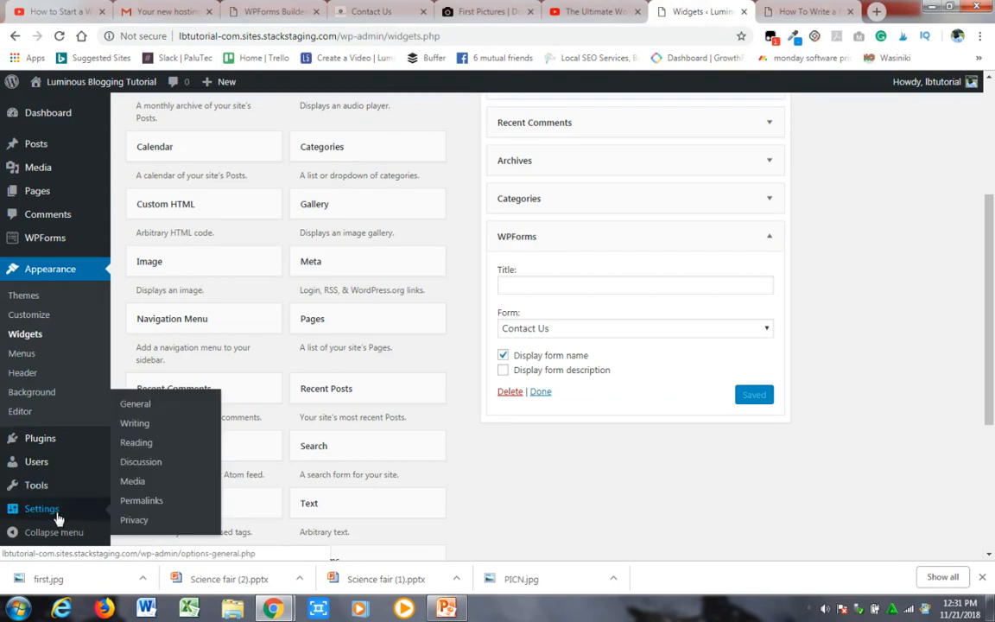
{"action": "left_click", "coordinate": [141, 501]}
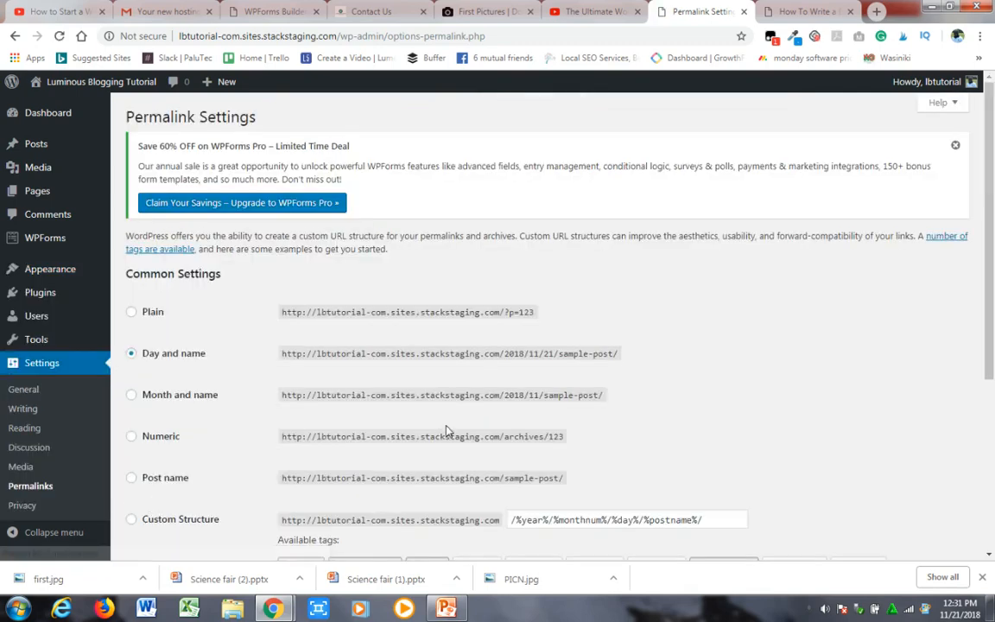
{"action": "scroll", "coordinate": [748, 220], "scroll_direction": "down", "scroll_amount": 3}
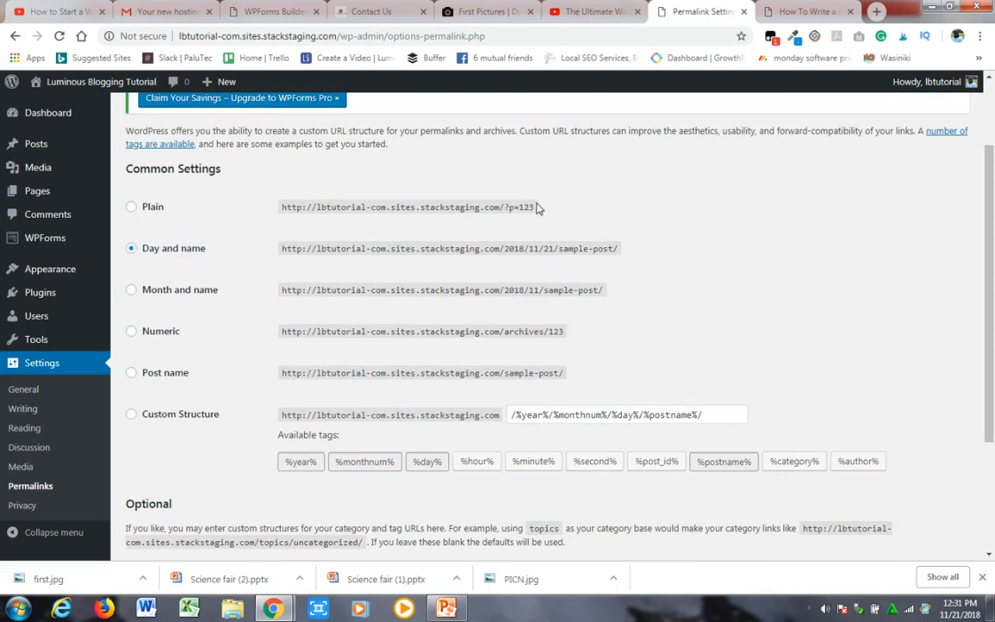
{"action": "left_click_drag", "start_coordinate": [502, 209], "coordinate": [420, 201]}
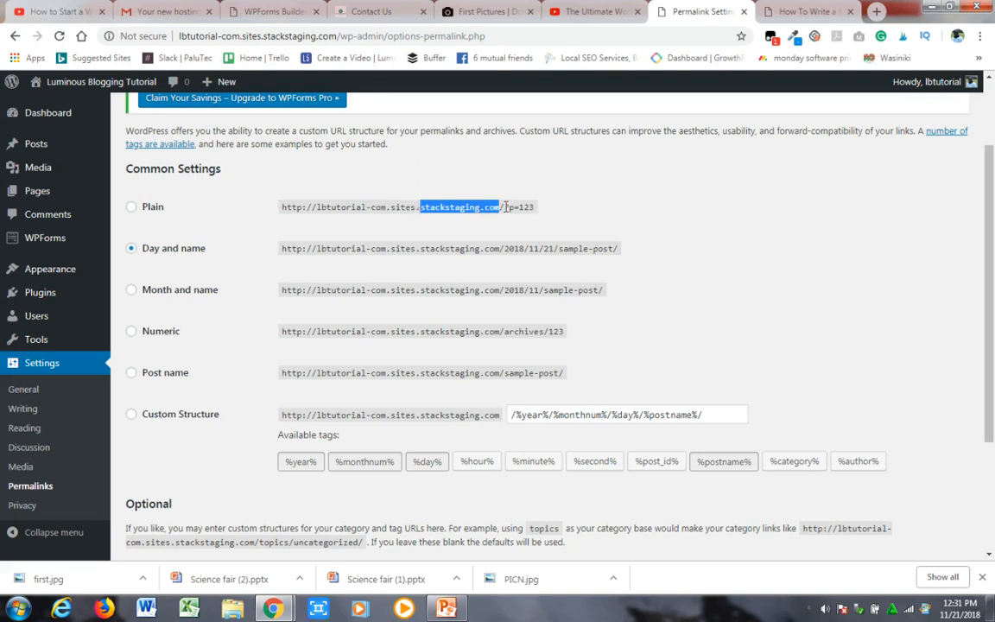
{"action": "left_click_drag", "start_coordinate": [504, 207], "coordinate": [543, 213]}
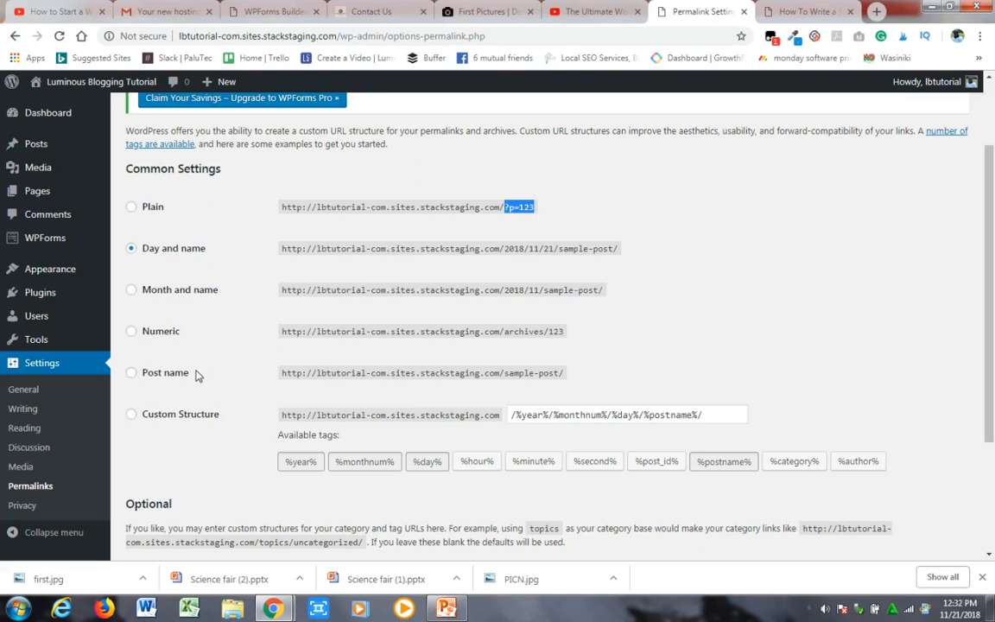
{"action": "left_click", "coordinate": [132, 375]}
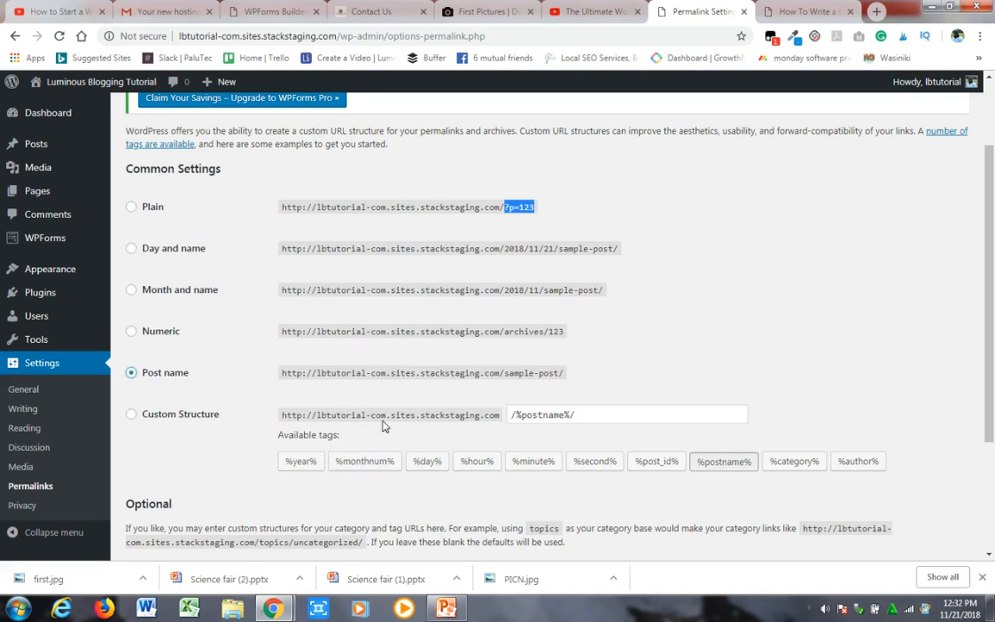
{"action": "left_click_drag", "start_coordinate": [508, 376], "coordinate": [555, 372]}
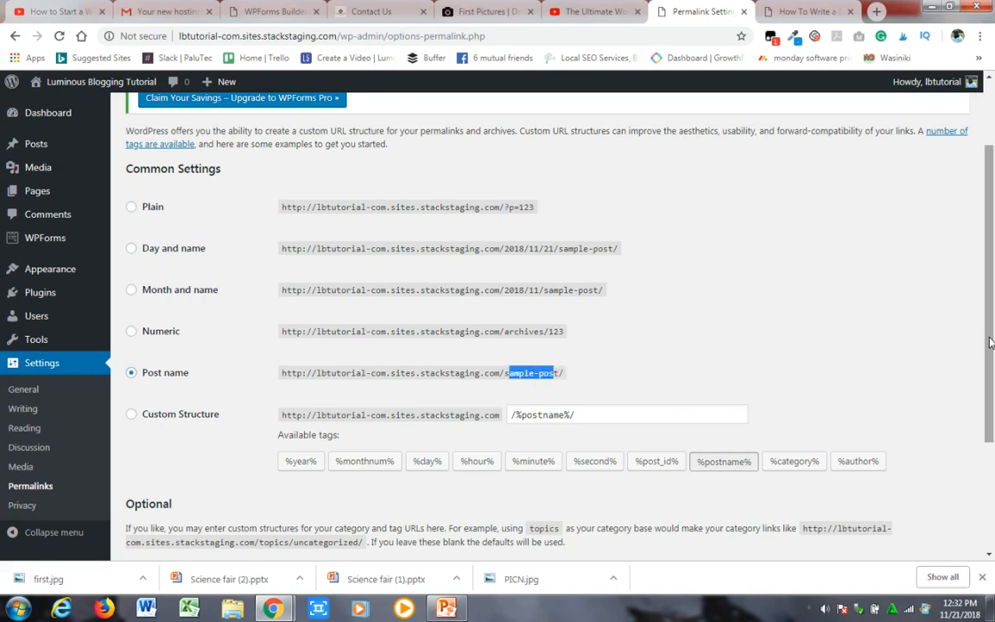
{"action": "left_click_drag", "start_coordinate": [992, 343], "coordinate": [971, 475]}
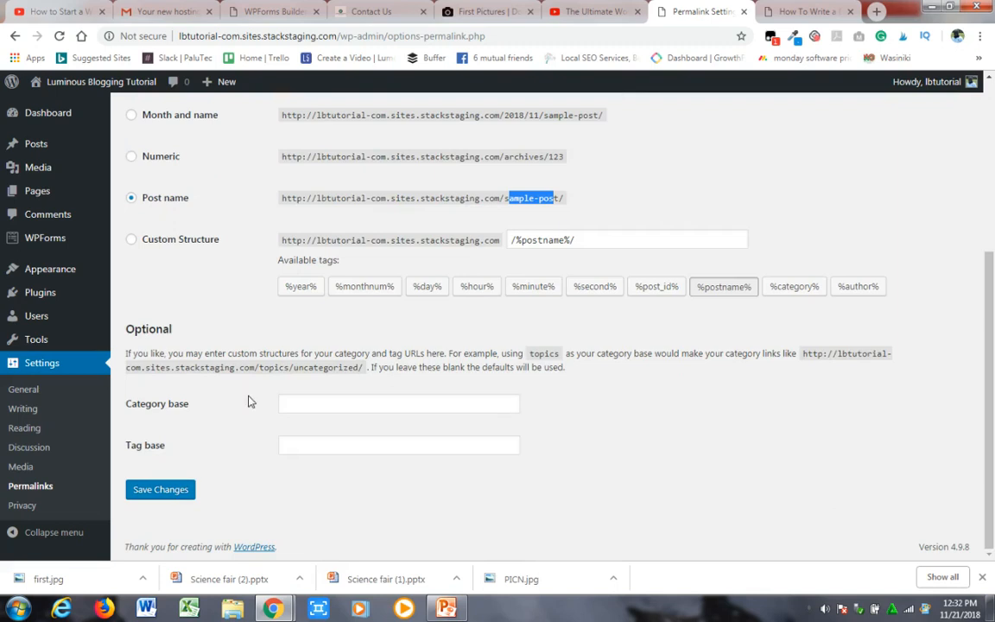
{"action": "left_click", "coordinate": [154, 497]}
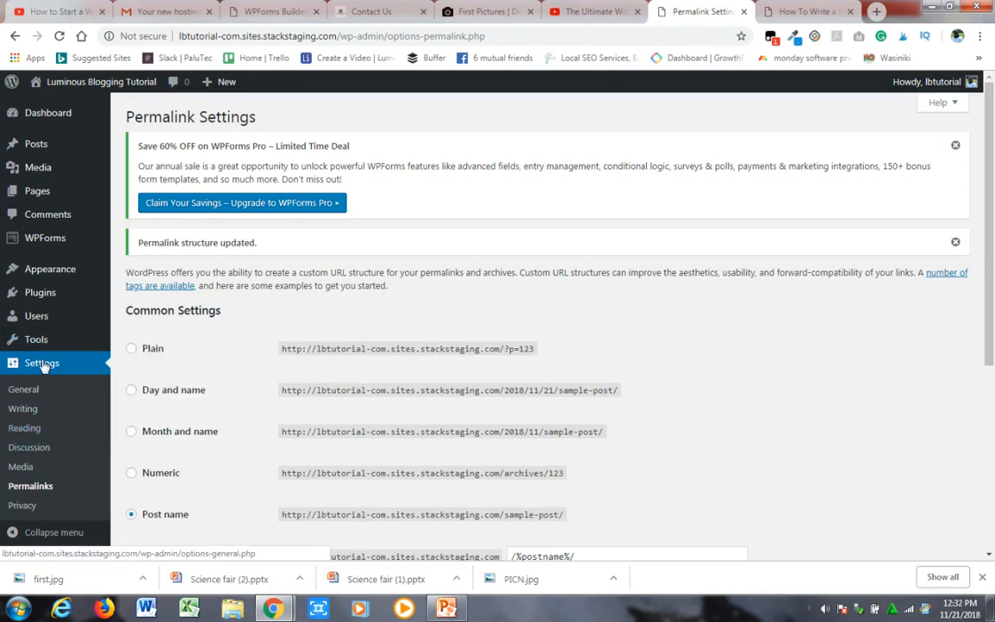
- In the Reading Settings, show each feed article as a summary, toggle the search engine visibility option and save the changes
{"action": "left_click", "coordinate": [34, 430]}
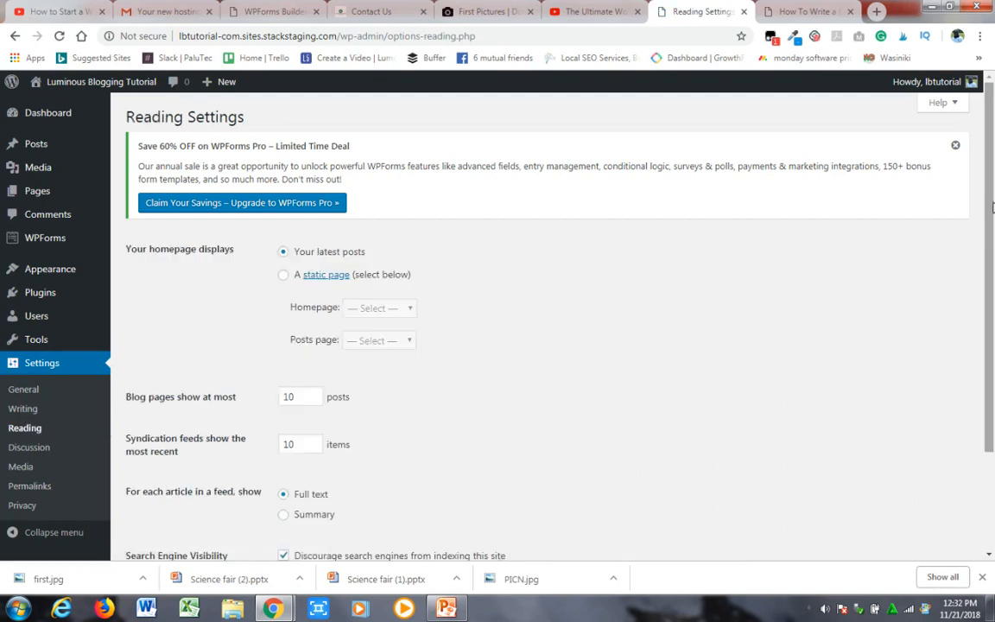
{"action": "scroll", "coordinate": [890, 185], "scroll_direction": "down", "scroll_amount": 1}
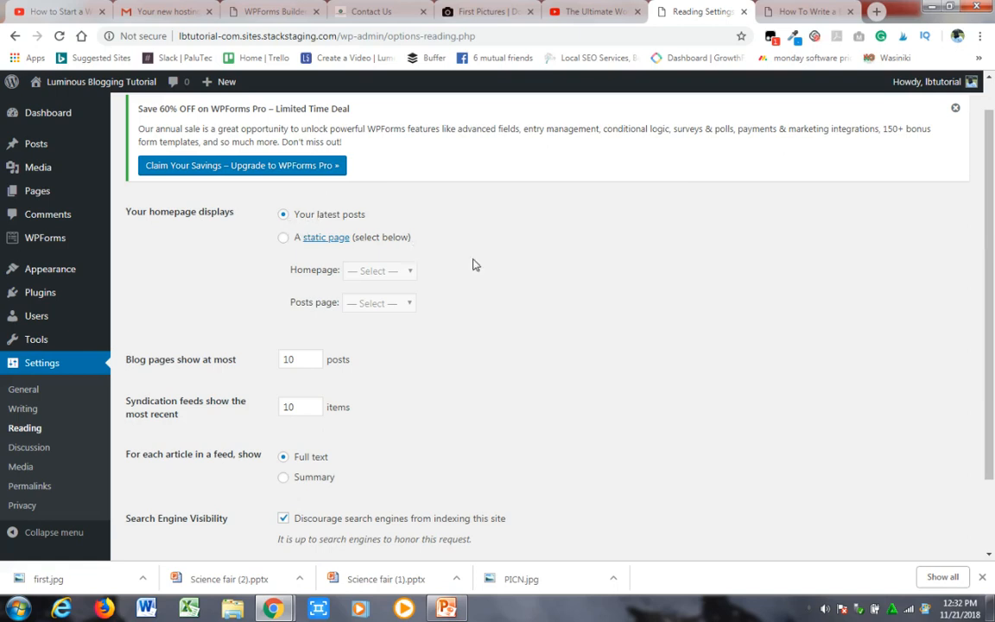
{"action": "left_click_drag", "start_coordinate": [990, 343], "coordinate": [989, 409]}
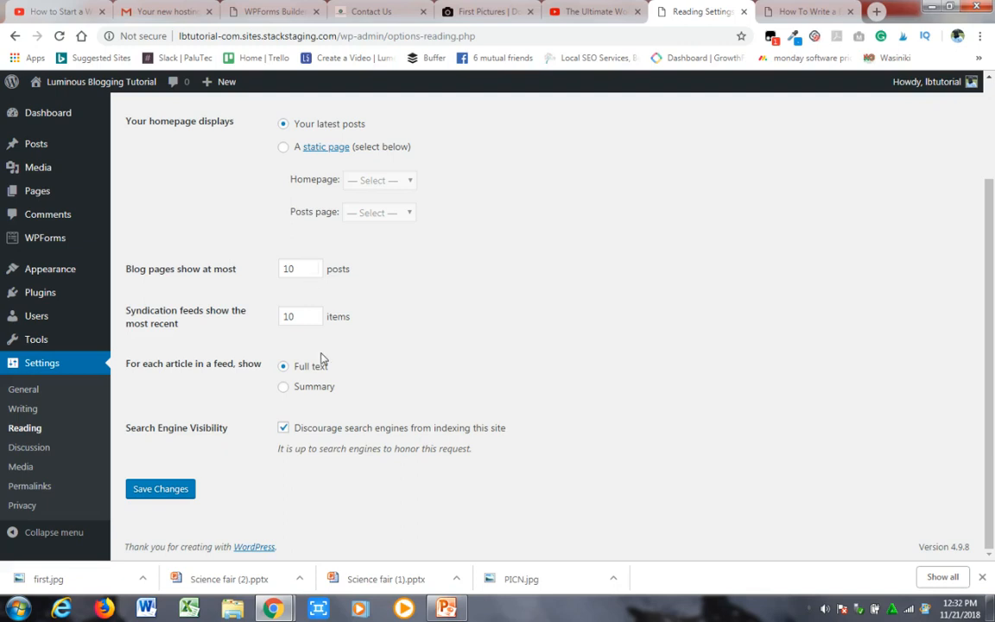
{"action": "left_click", "coordinate": [282, 386]}
{"action": "left_click", "coordinate": [286, 429]}
{"action": "left_click", "coordinate": [285, 428]}
{"action": "left_click", "coordinate": [175, 494]}
{"action": "left_click", "coordinate": [175, 494]}
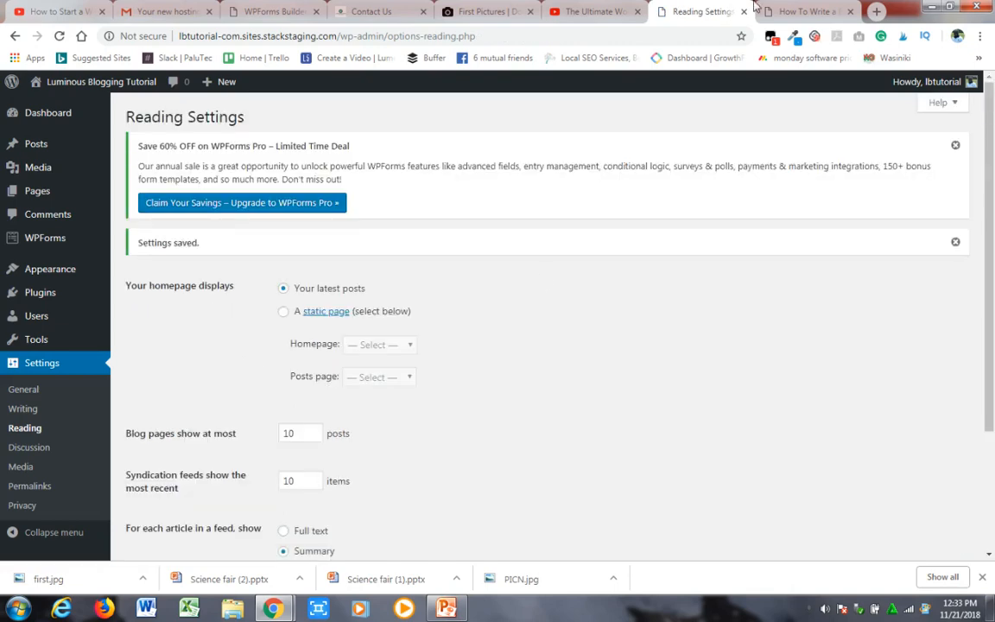
- Return from the open blog post to the blog's front page and look it over
{"action": "left_click", "coordinate": [782, 11]}
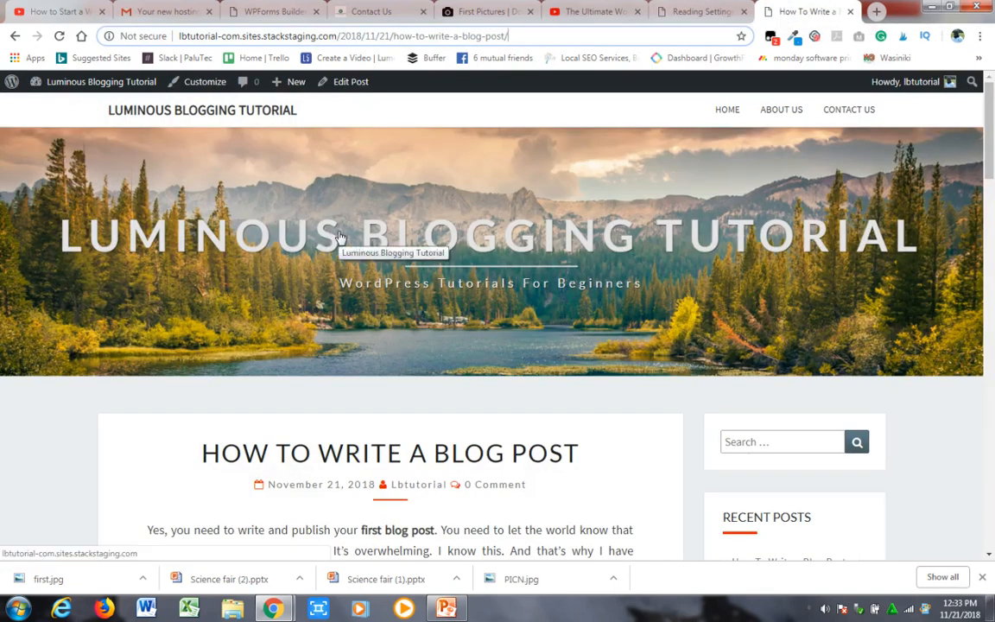
{"action": "left_click", "coordinate": [202, 117]}
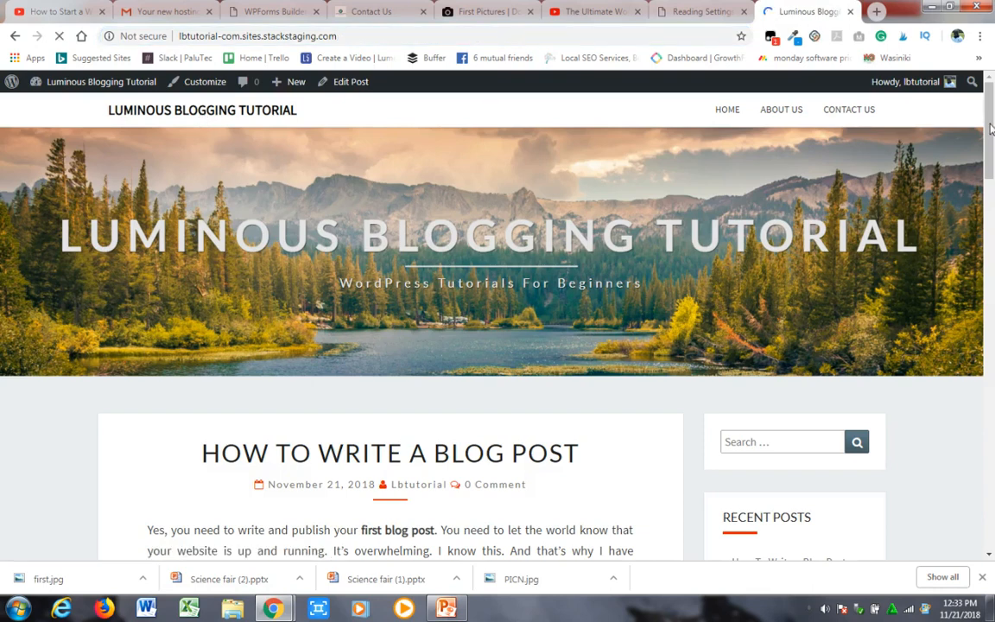
{"action": "mouse_move", "coordinate": [991, 128]}
{"action": "left_mouse_down"}
{"action": "mouse_move", "coordinate": [993, 451]}
{"action": "mouse_move", "coordinate": [993, 125]}
{"action": "left_mouse_up"}
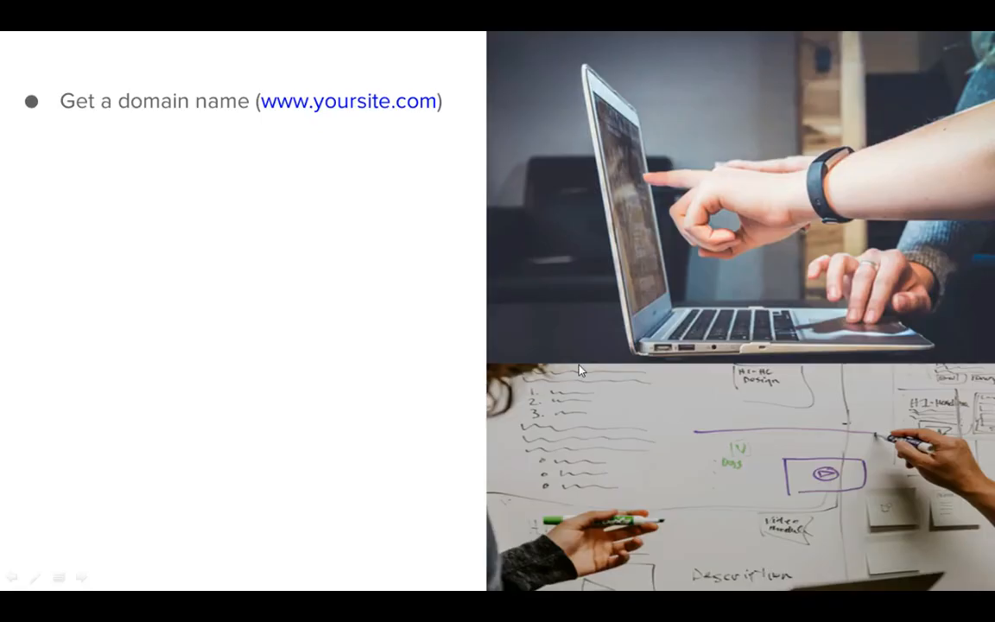
{"action": "left_click", "coordinate": [355, 247]}
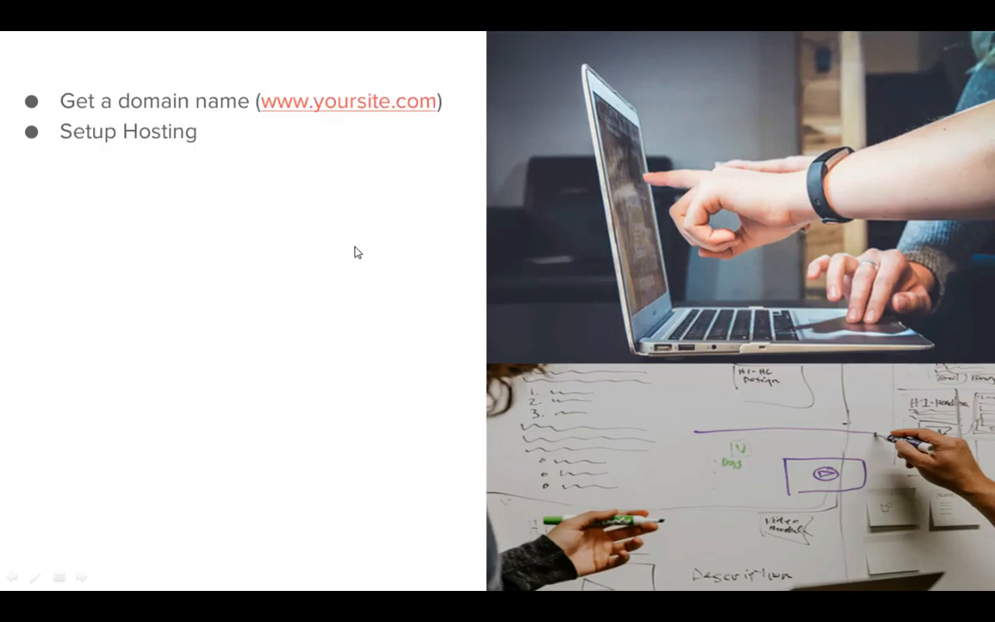
{"action": "left_click", "coordinate": [355, 248]}
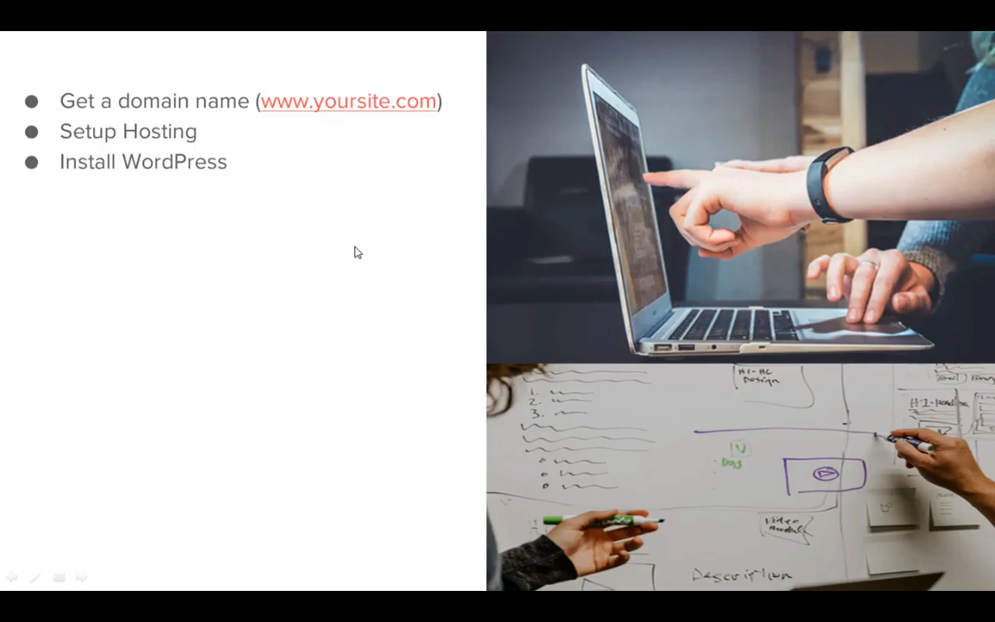
{"action": "left_click", "coordinate": [355, 253]}
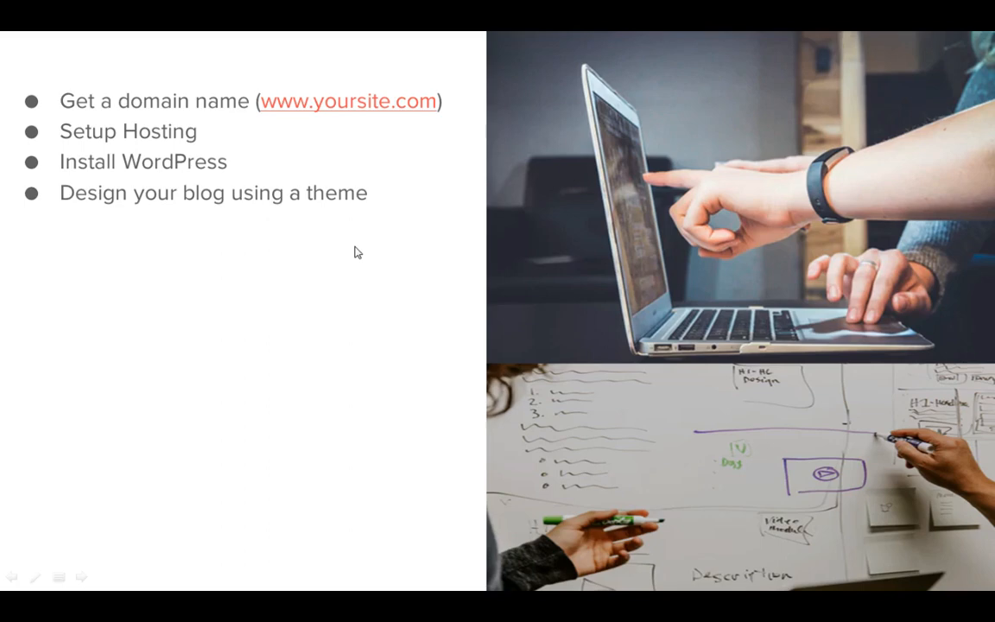
{"action": "left_click", "coordinate": [355, 252]}
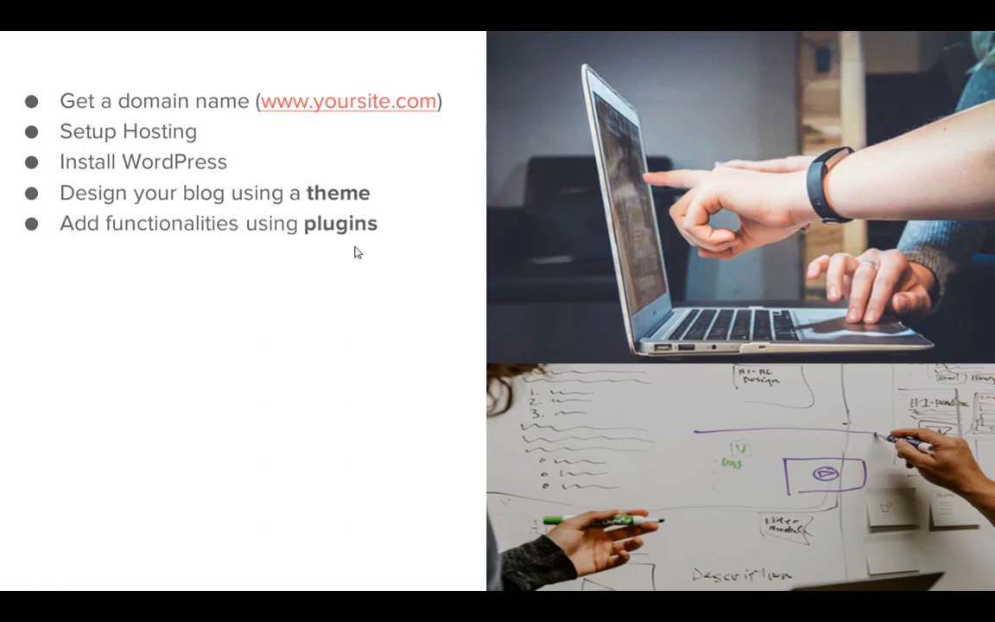
{"action": "left_click", "coordinate": [355, 252]}
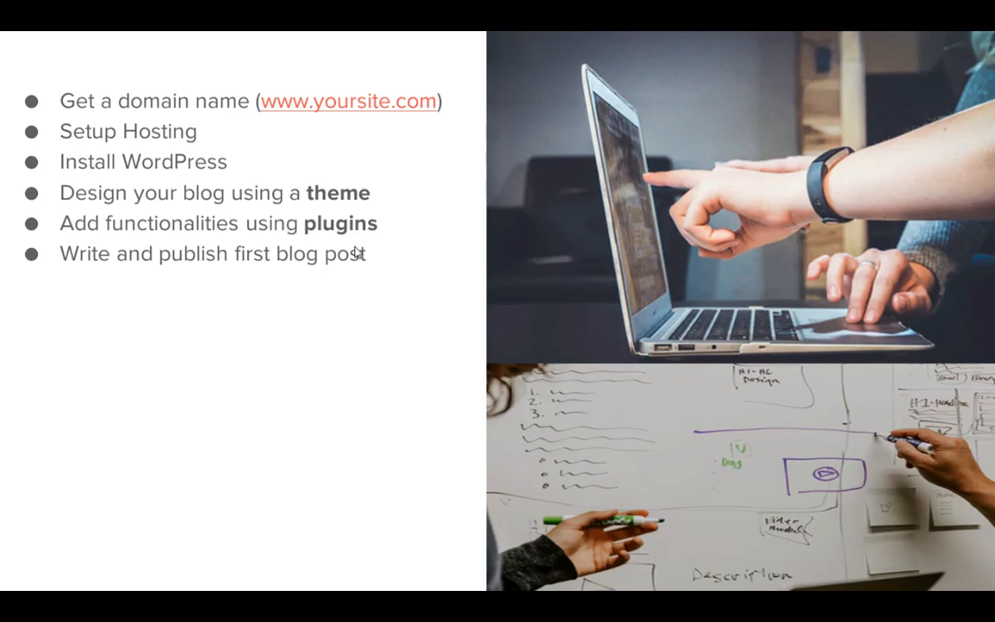
{"action": "left_click", "coordinate": [356, 251]}
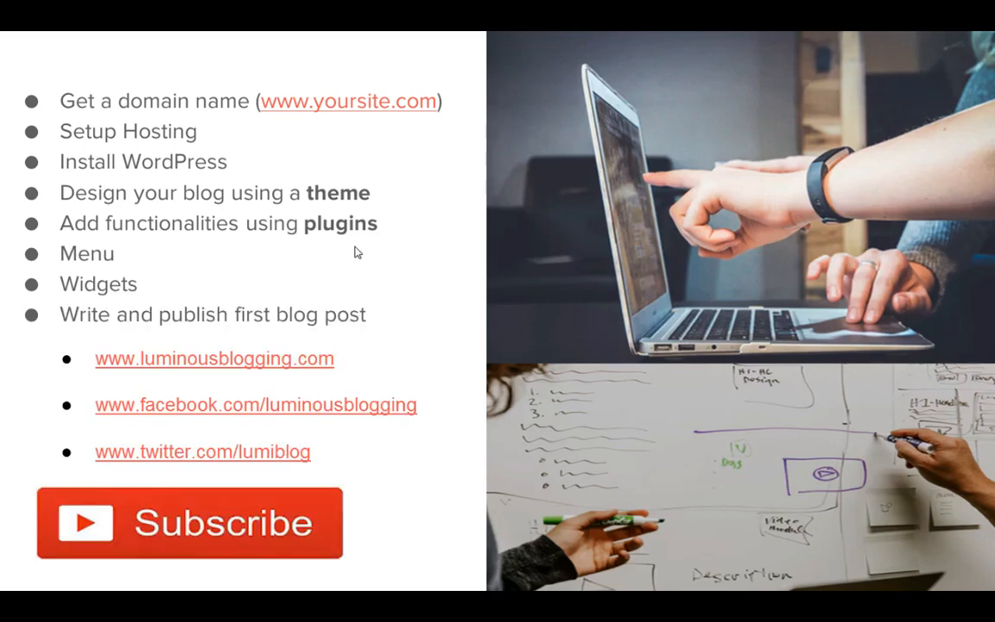